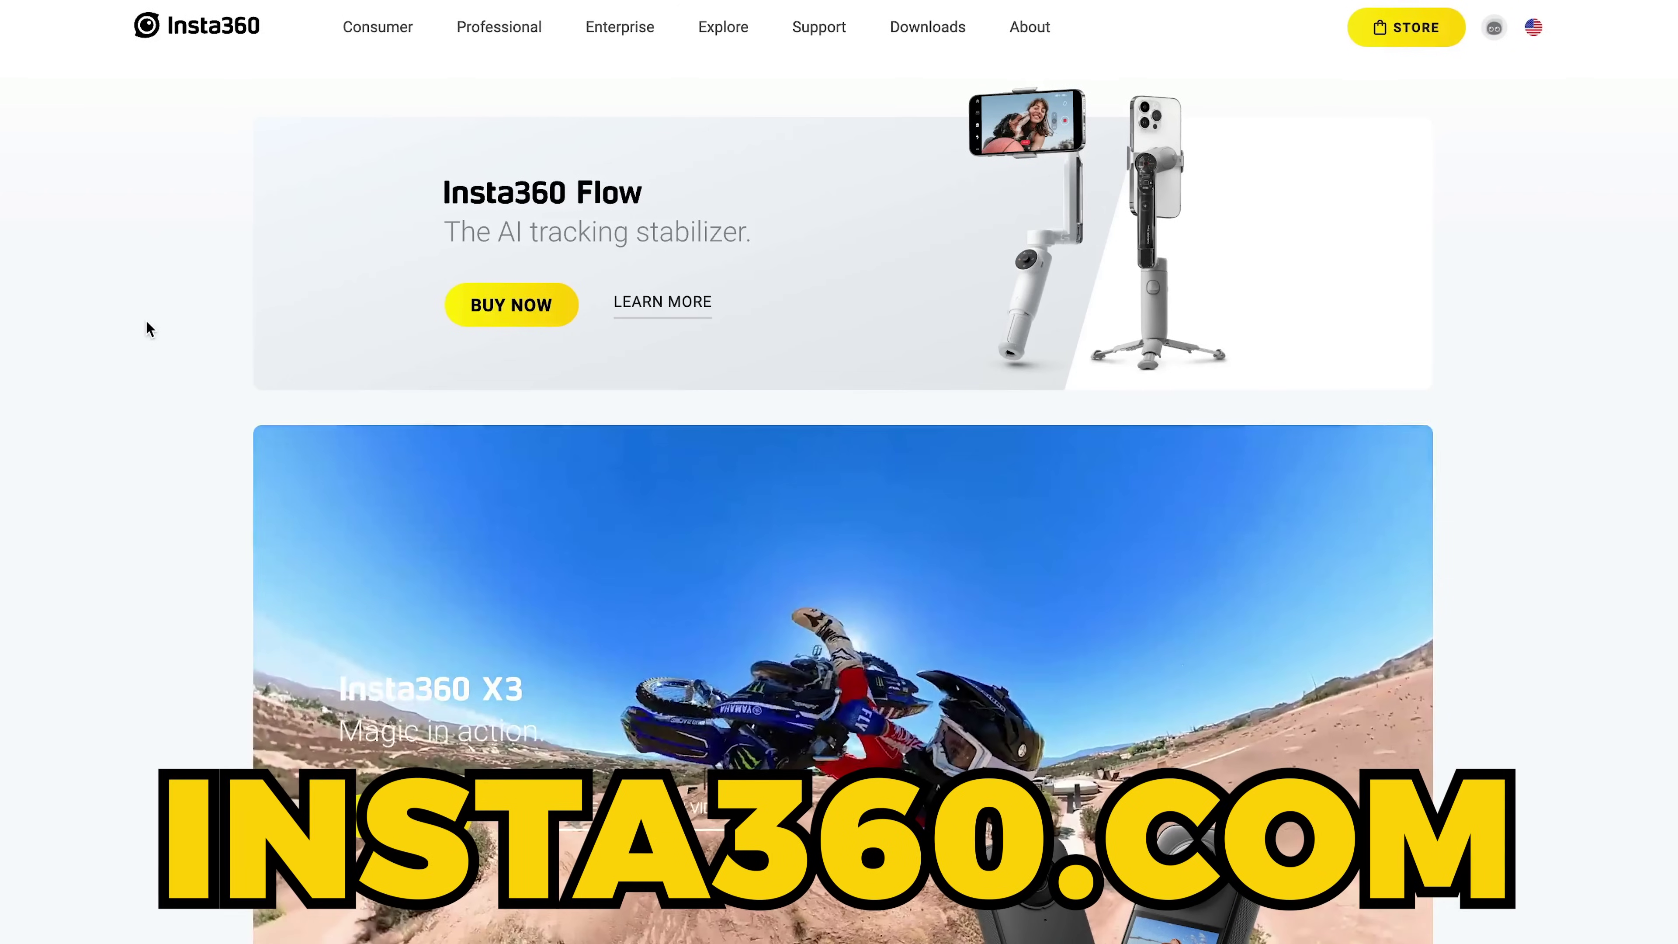
Download the macOS Insta360 Studio 2023 from the X3 downloads page, entering the camera serial number.
click(937, 30)
click(365, 710)
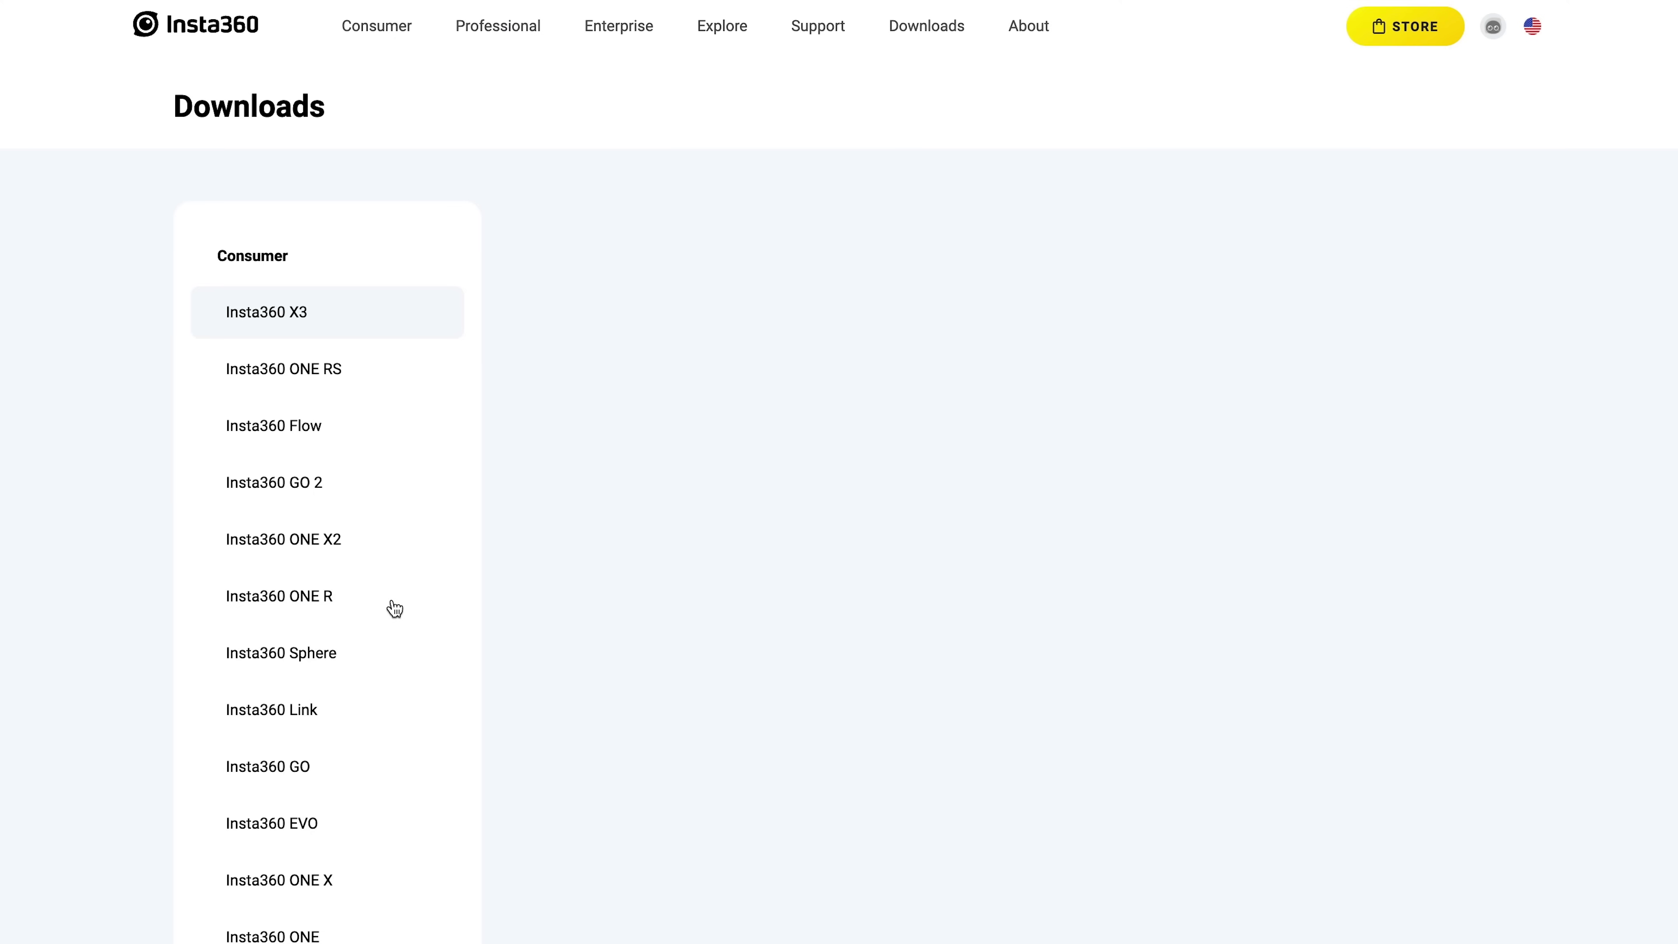
scroll(519, 588, down, 15)
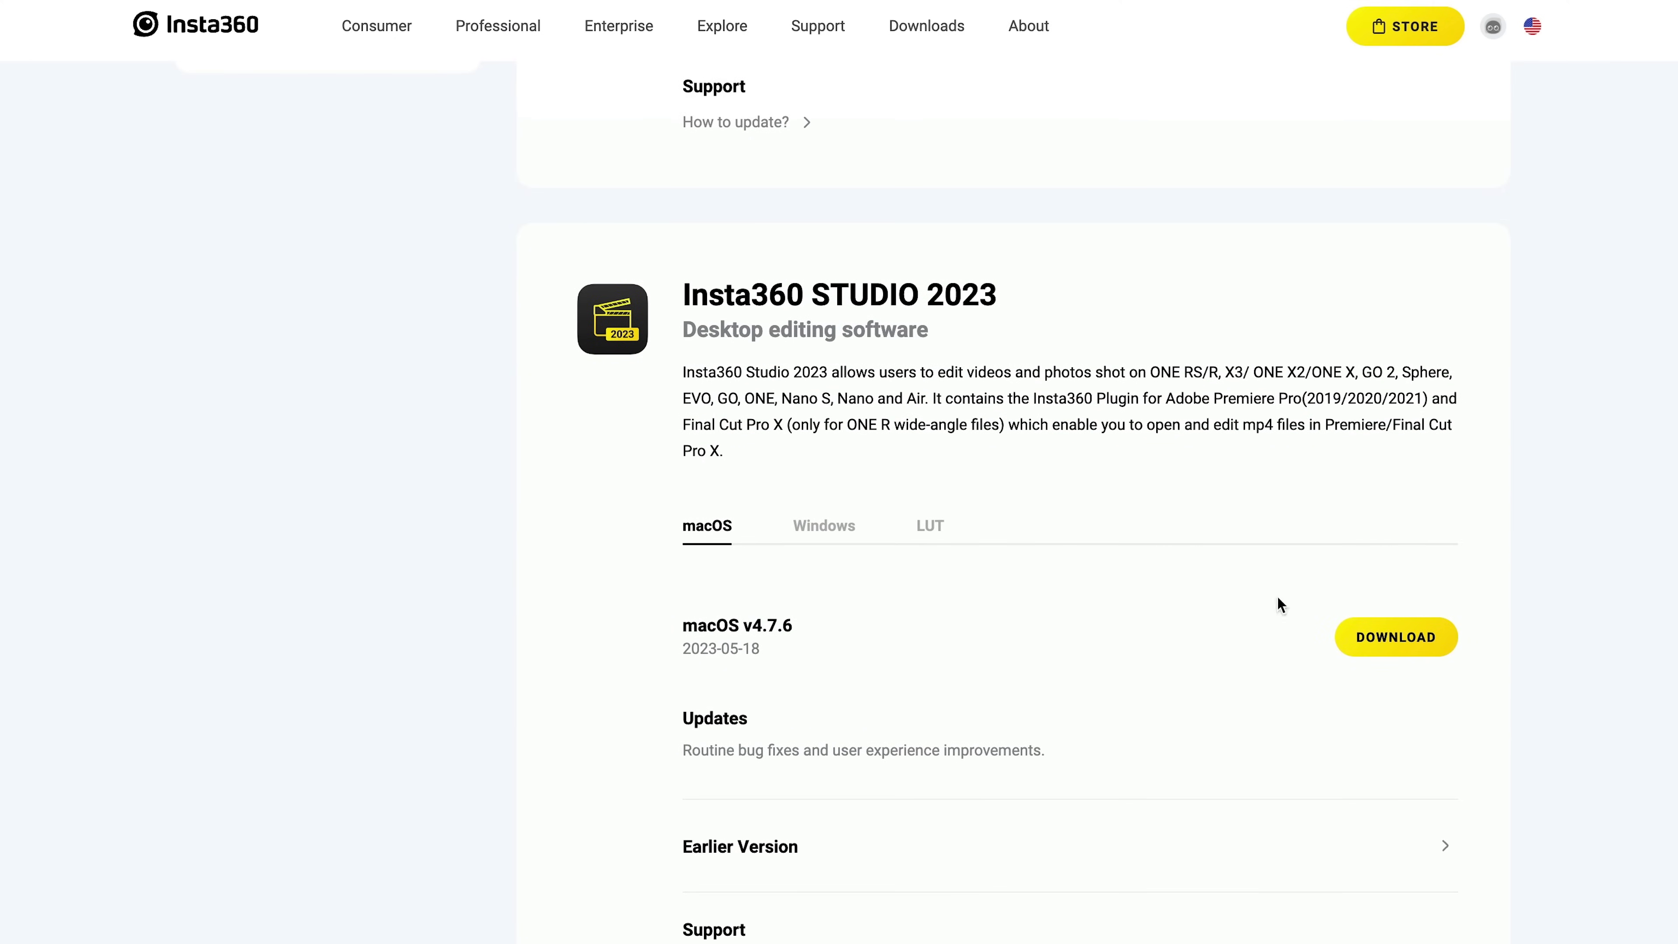
click(1407, 643)
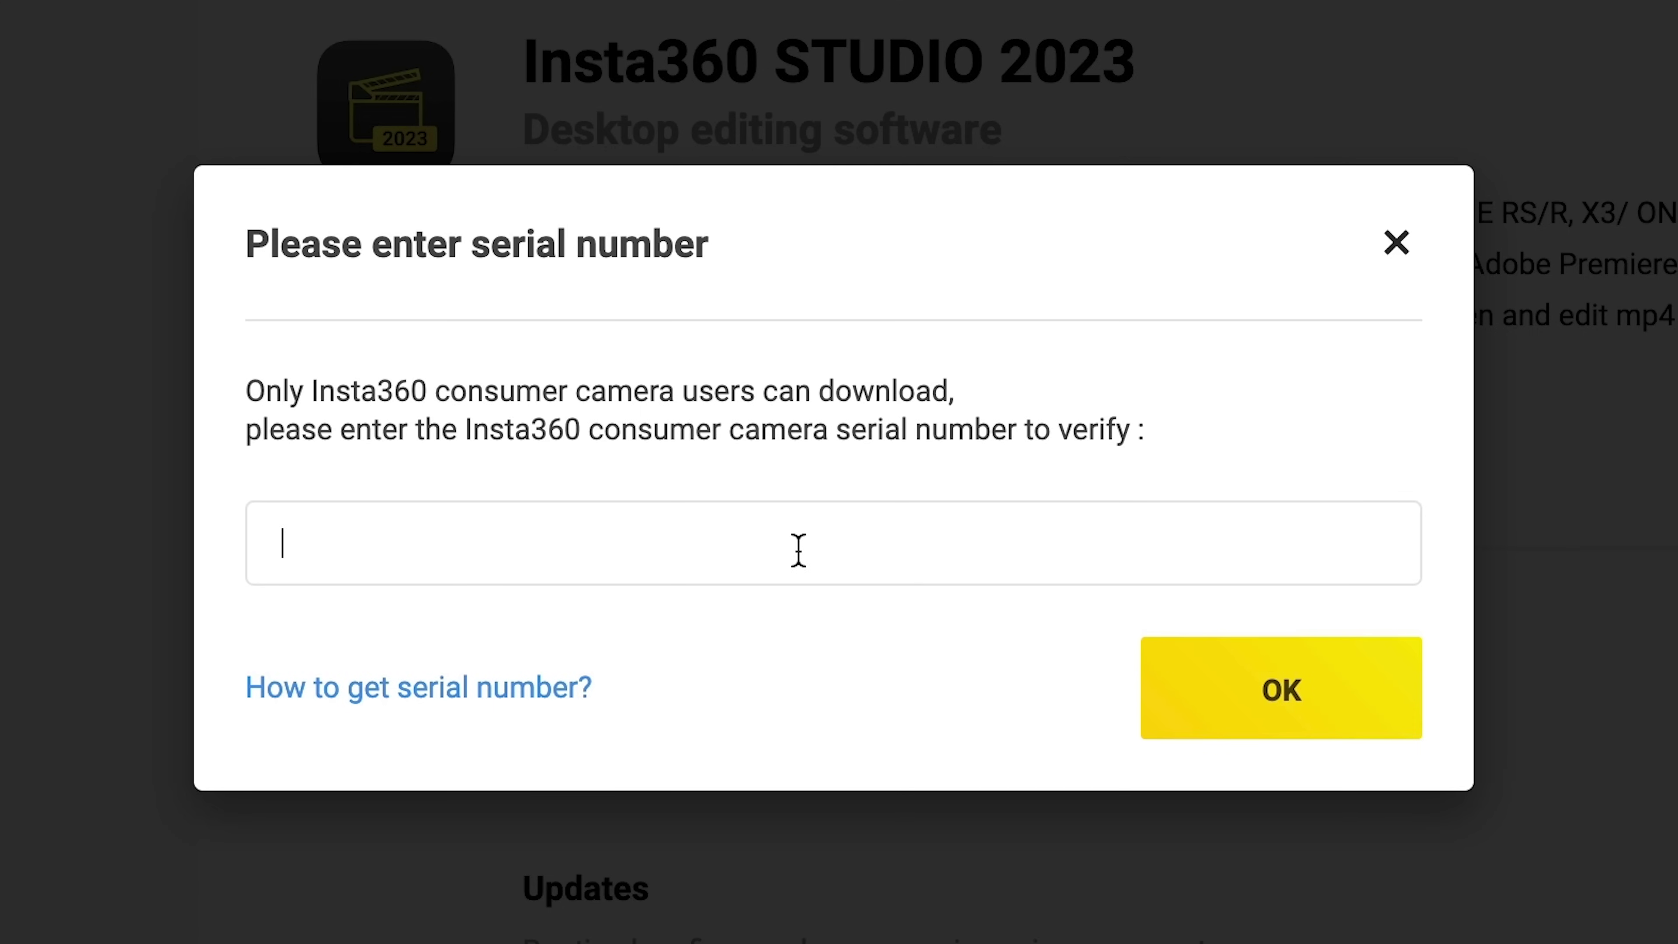
click(799, 551)
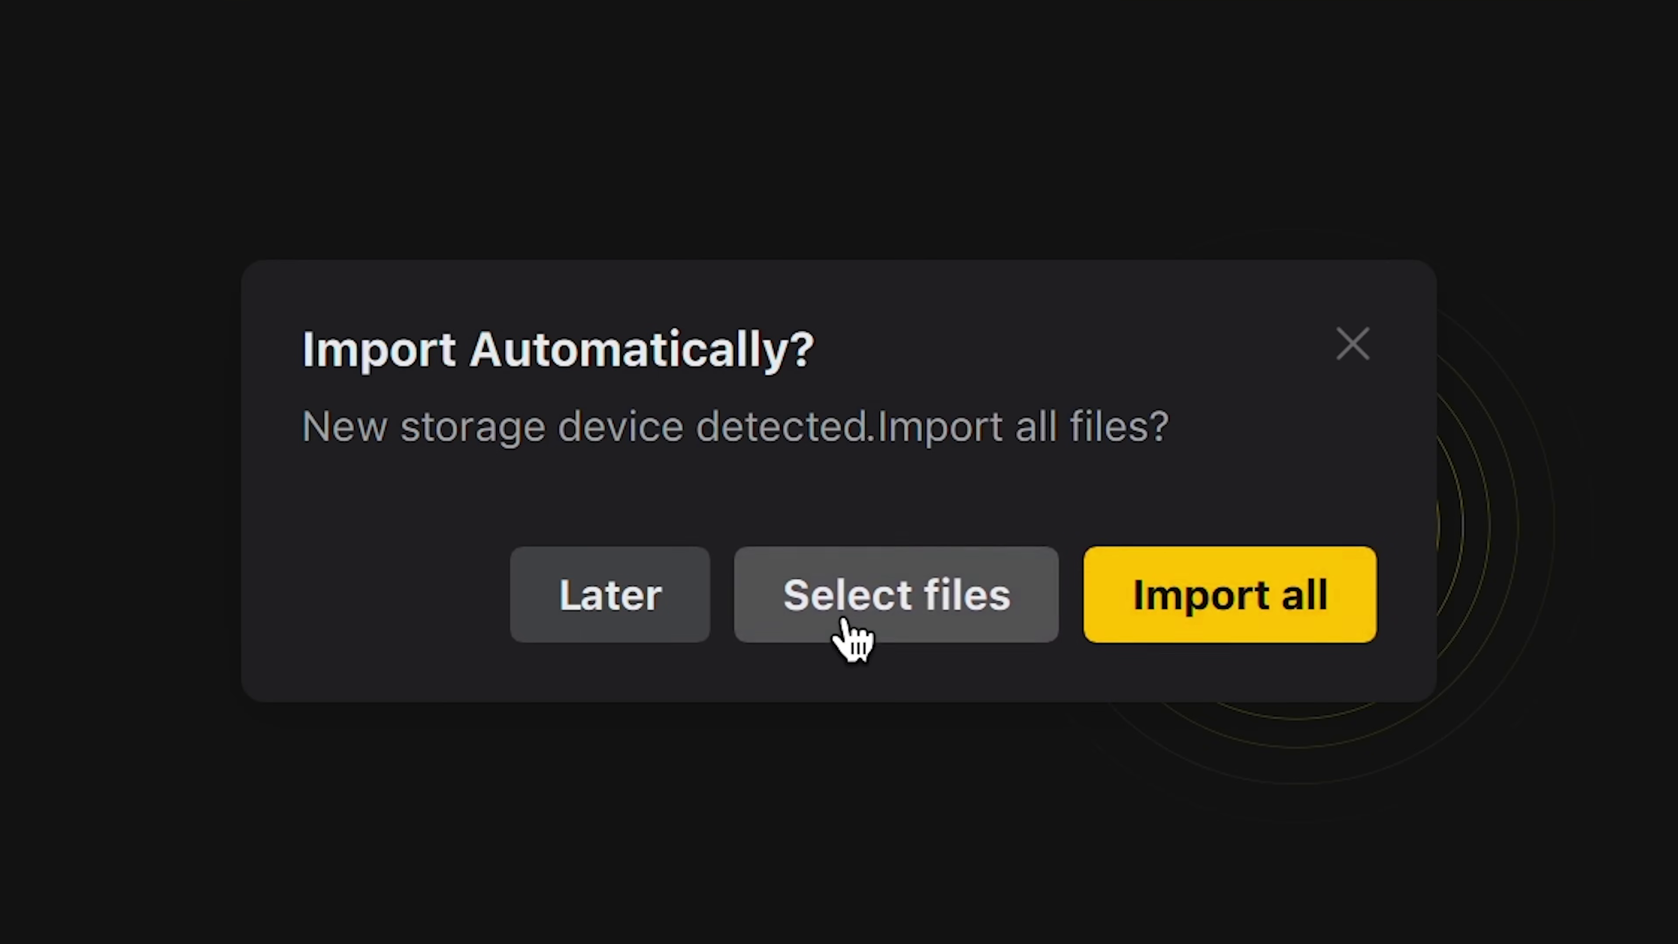
Select the Camera01 .insv files and drop all 370 clips into Insta360 Studio.
click(851, 634)
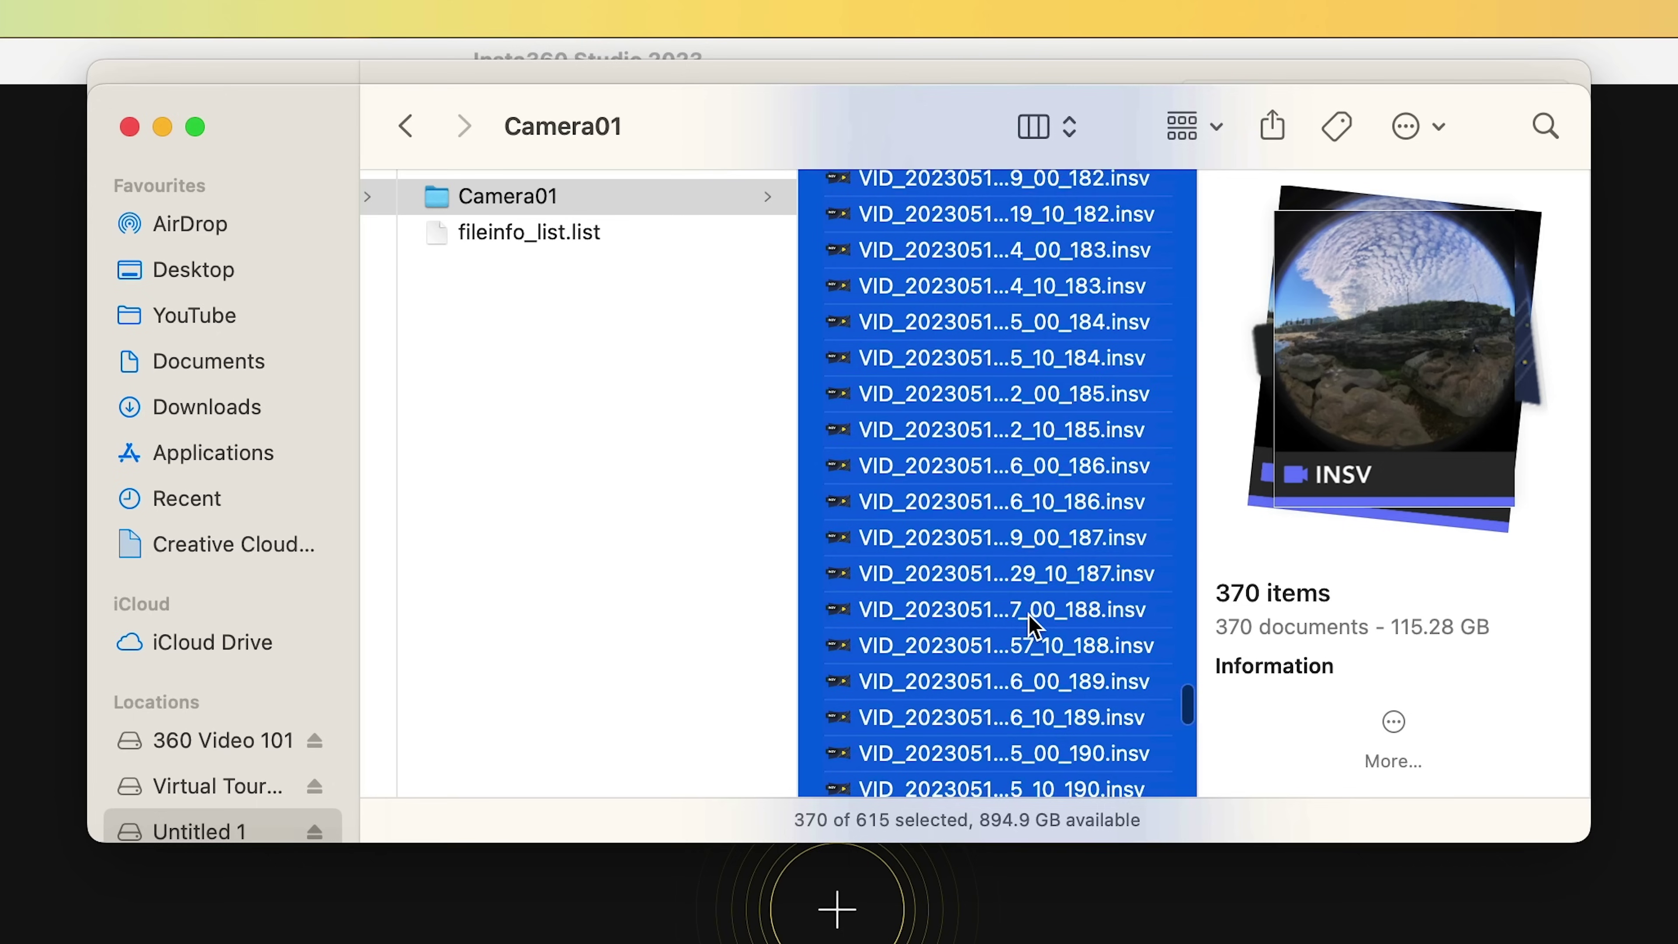
scroll(1033, 627, down, 10)
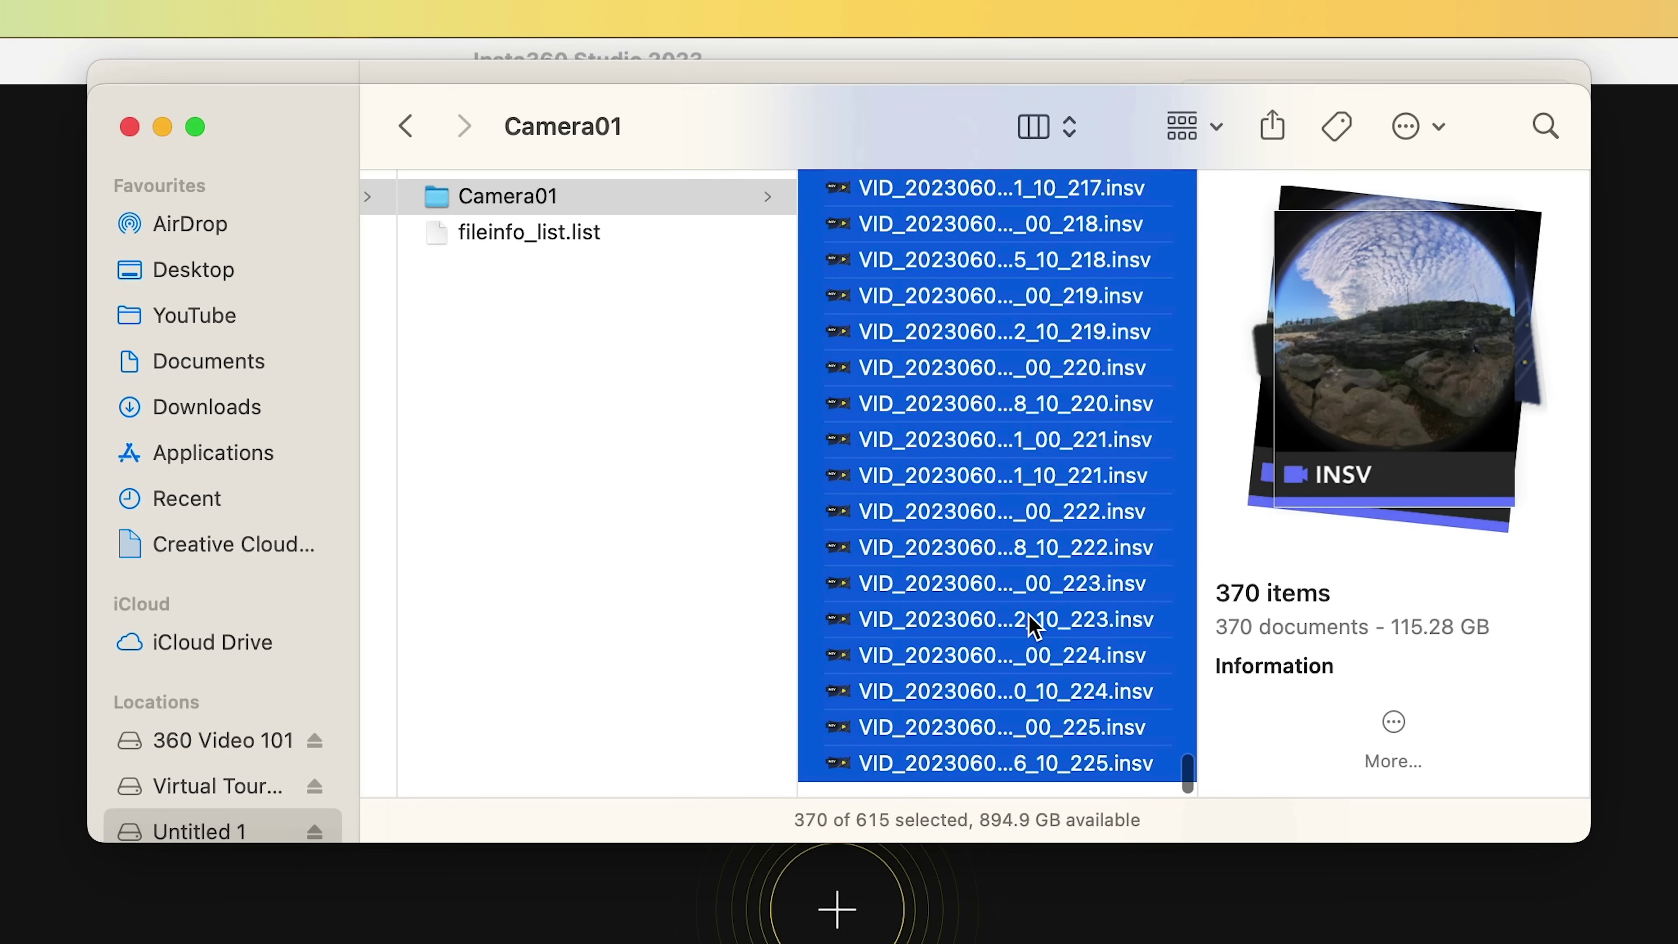
scroll(1034, 627, up, 15)
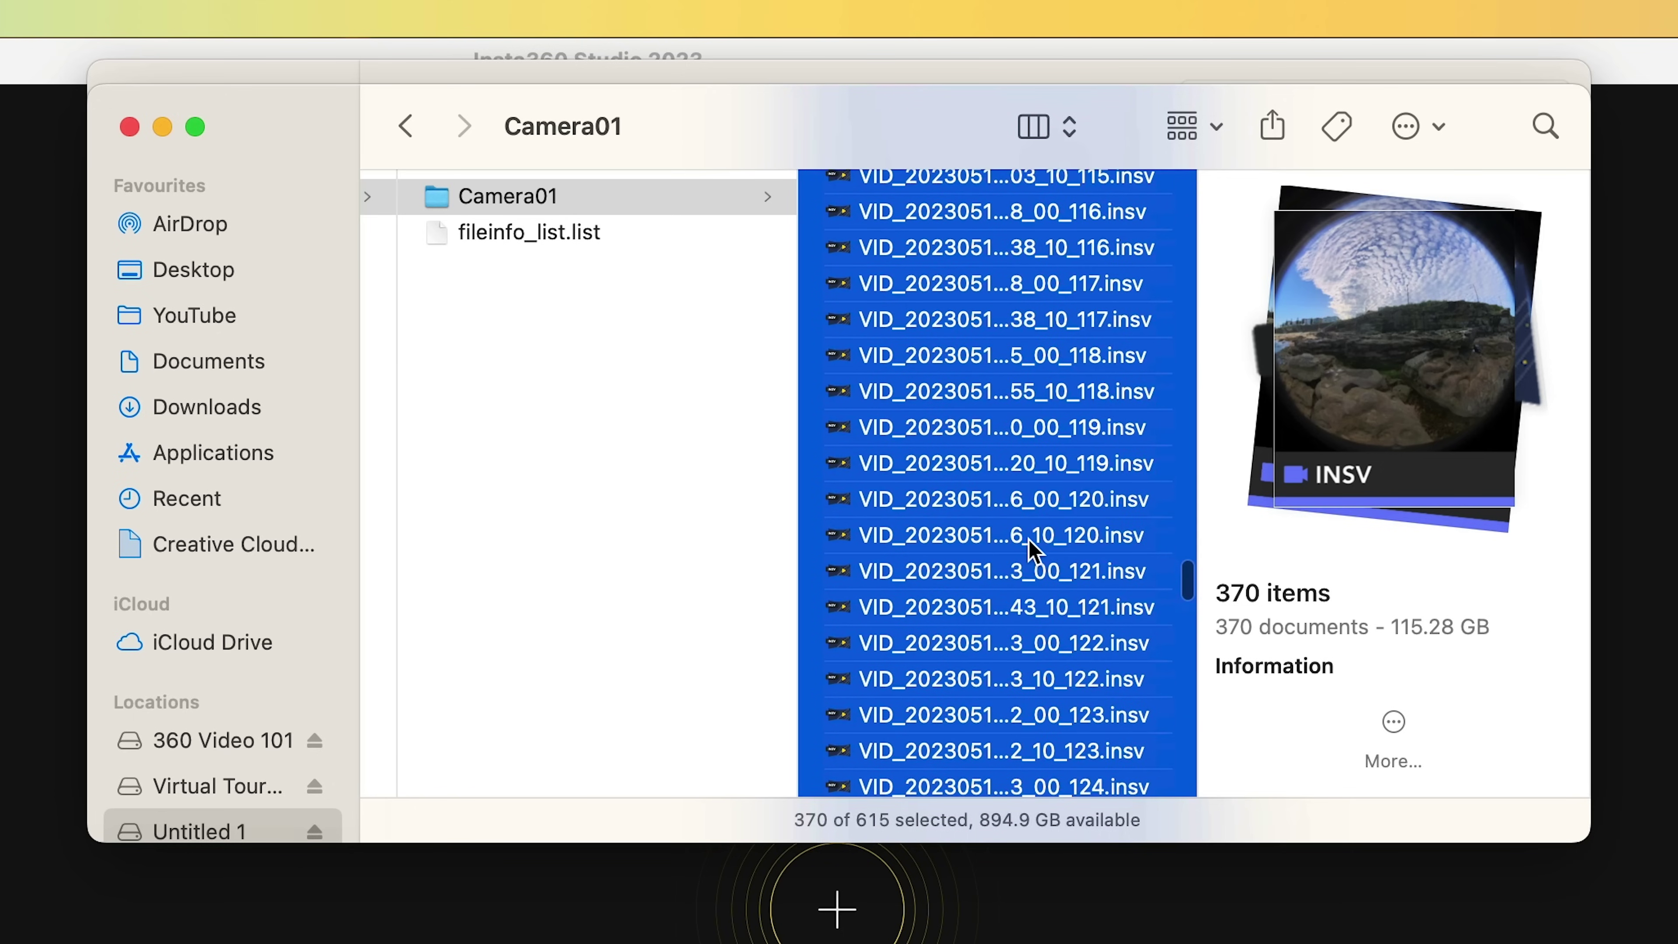
drag(1030, 546, 916, 545)
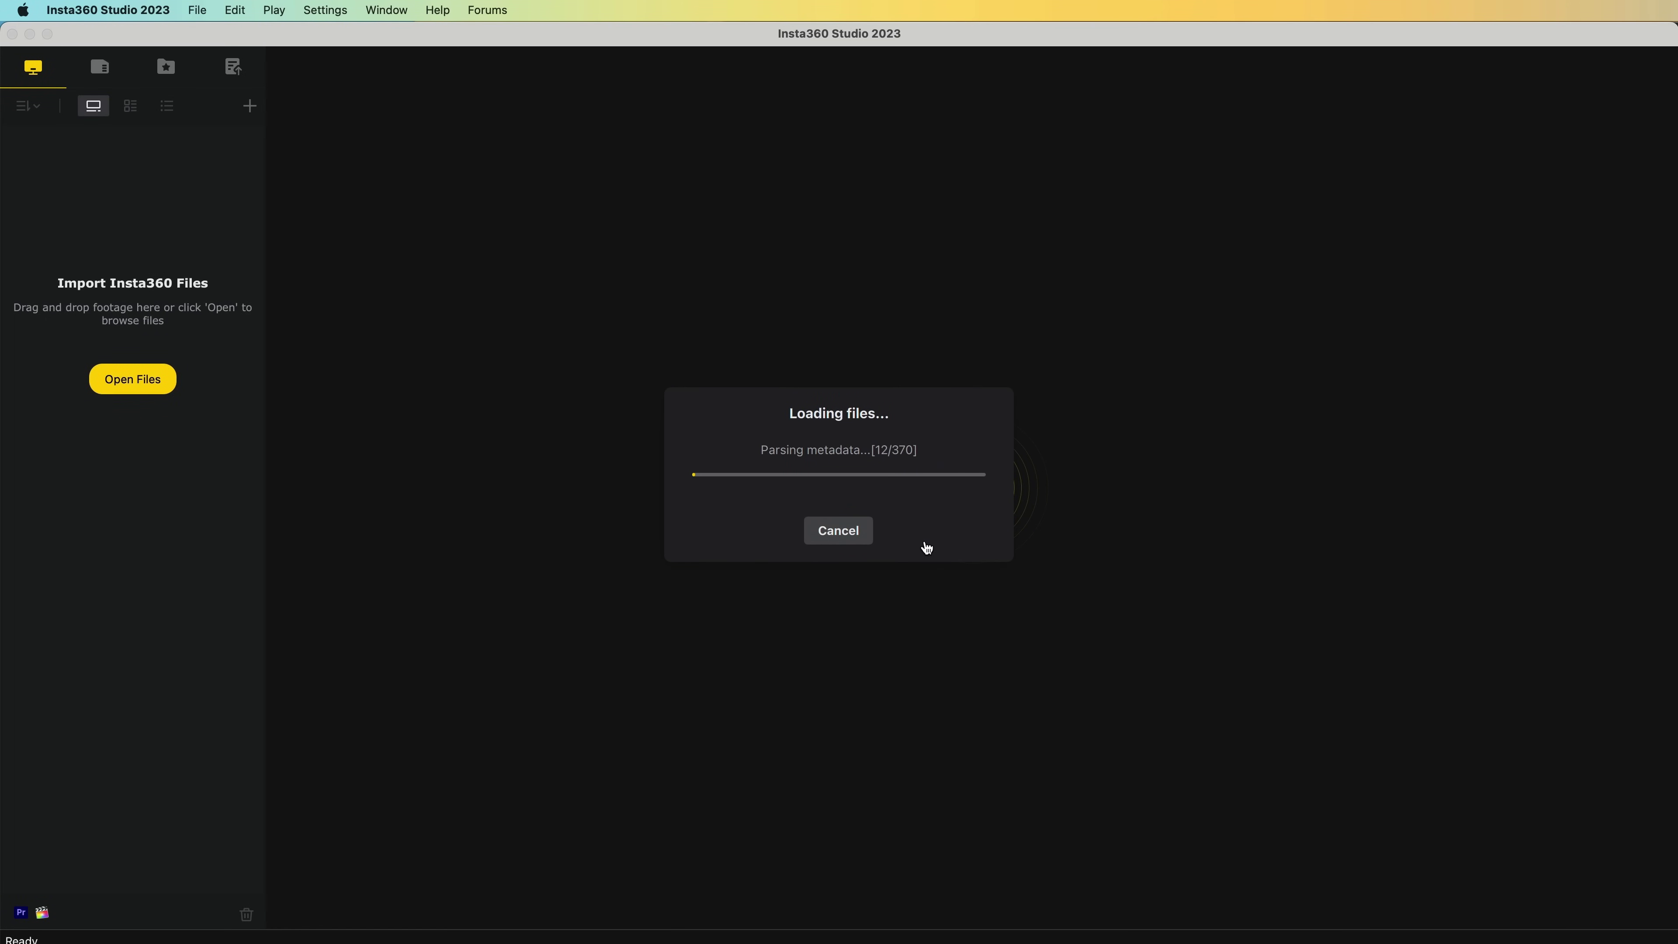
Select every clip, start a batch export, and set it to 360 video with H.265 encoding.
scroll(132, 529, down, 20)
shift+click(136, 773)
right_click(129, 475)
click(183, 494)
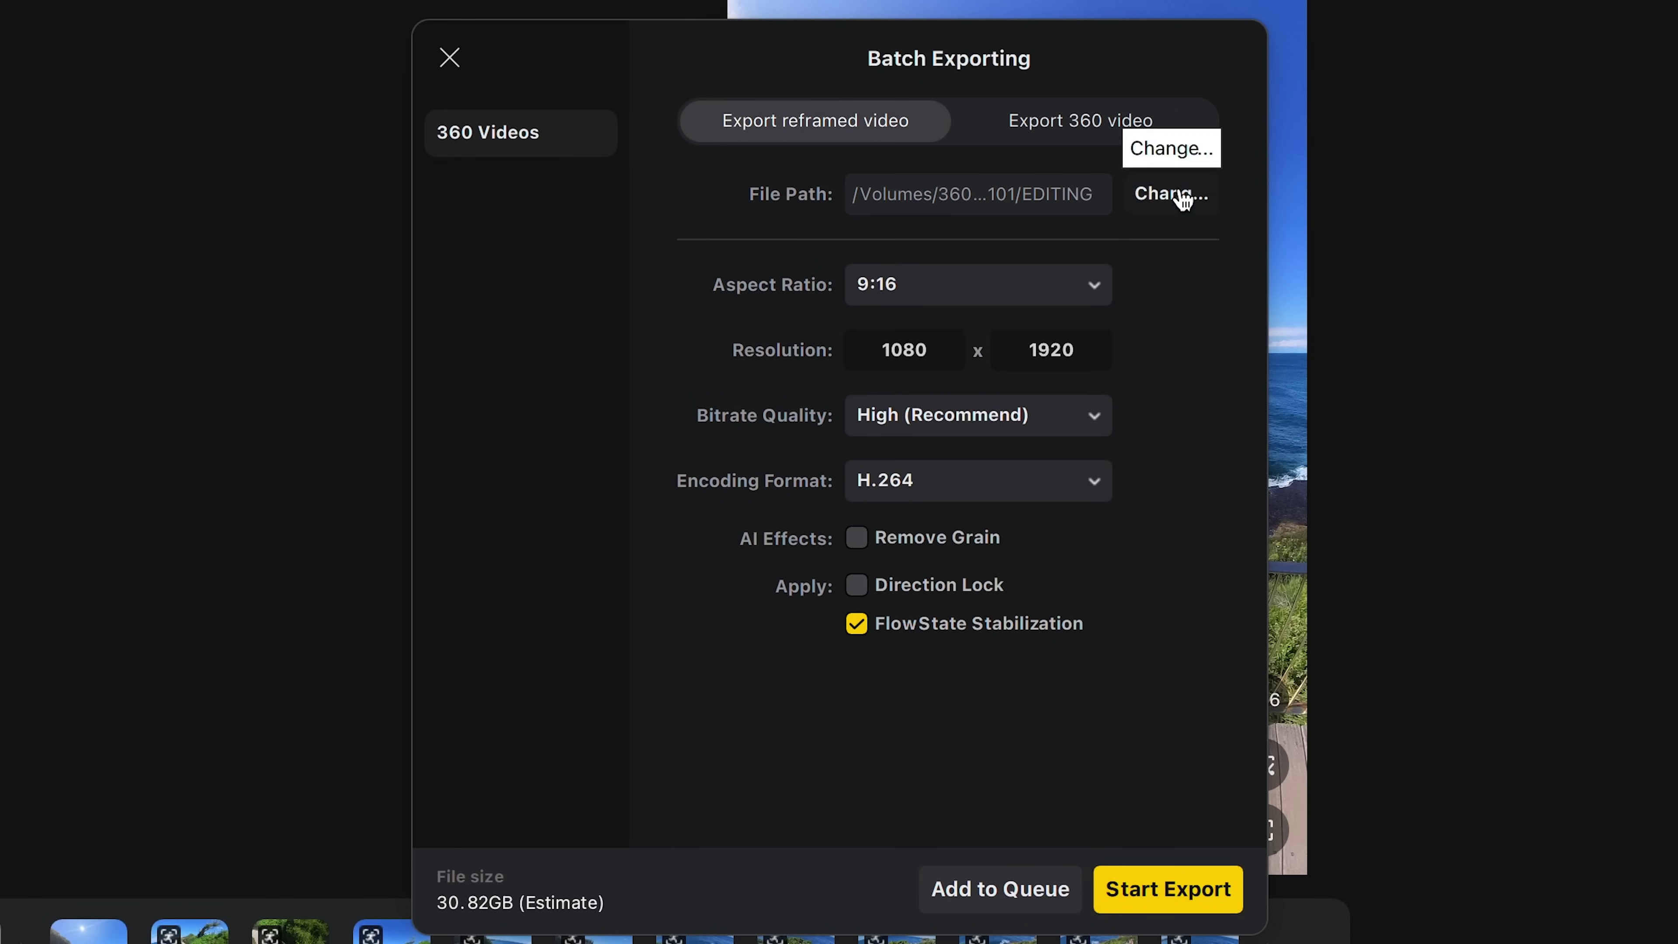
click(1080, 125)
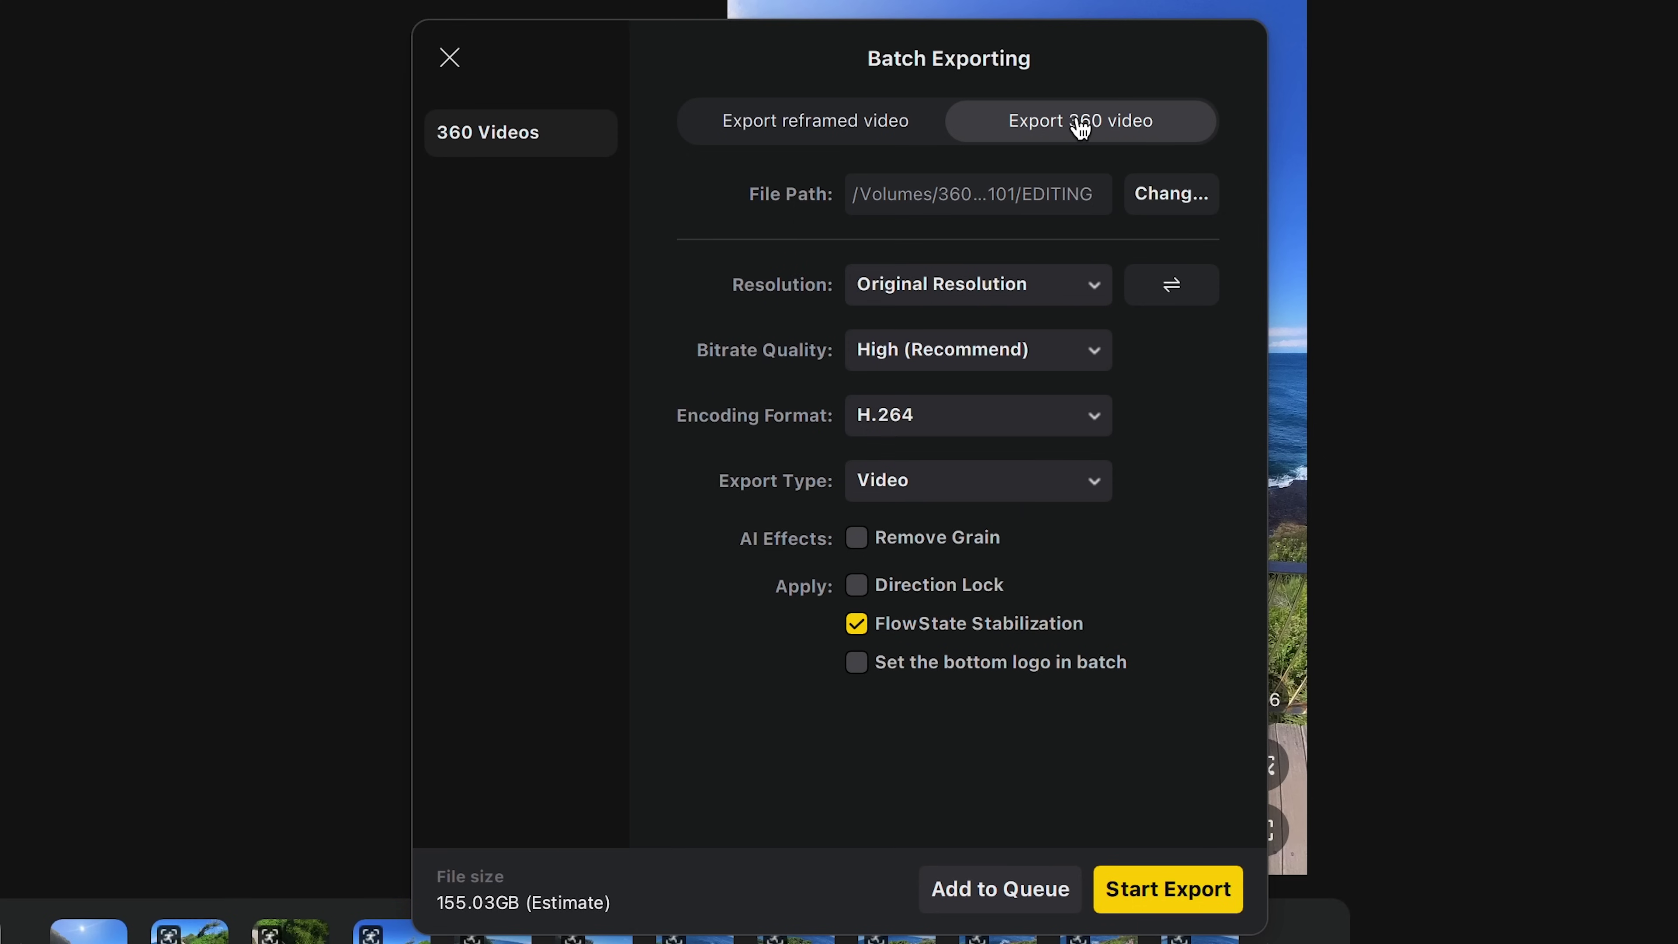
click(945, 415)
click(992, 517)
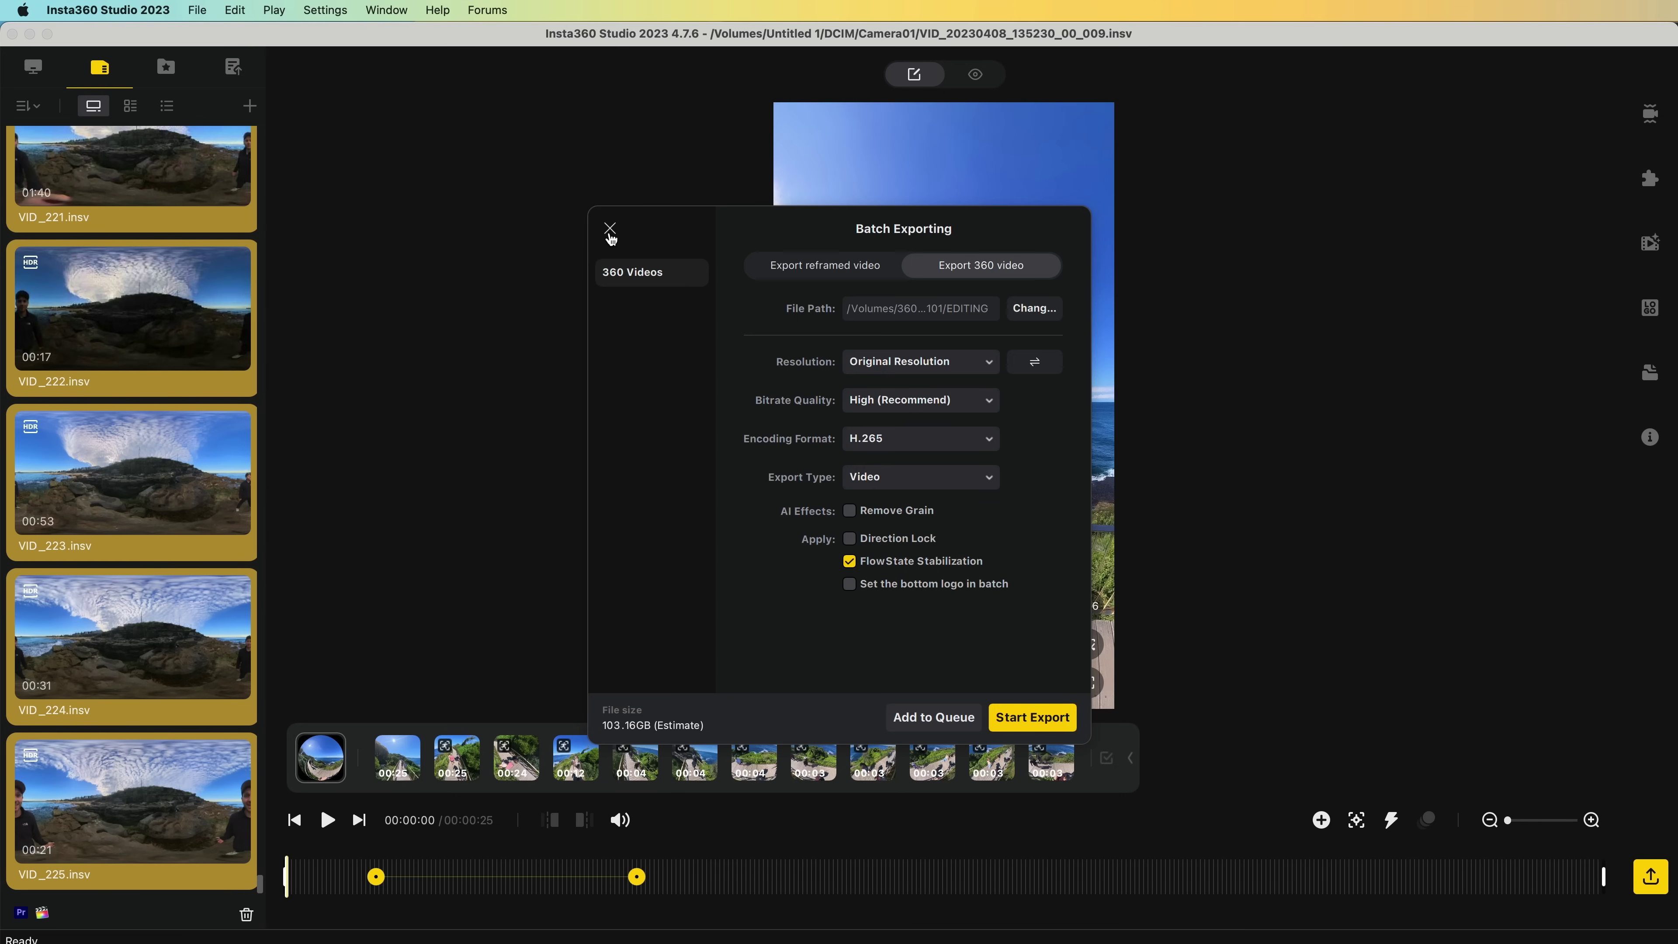
Close the batch export and browse the Local Files, Camera Files and Favorites lists.
click(609, 229)
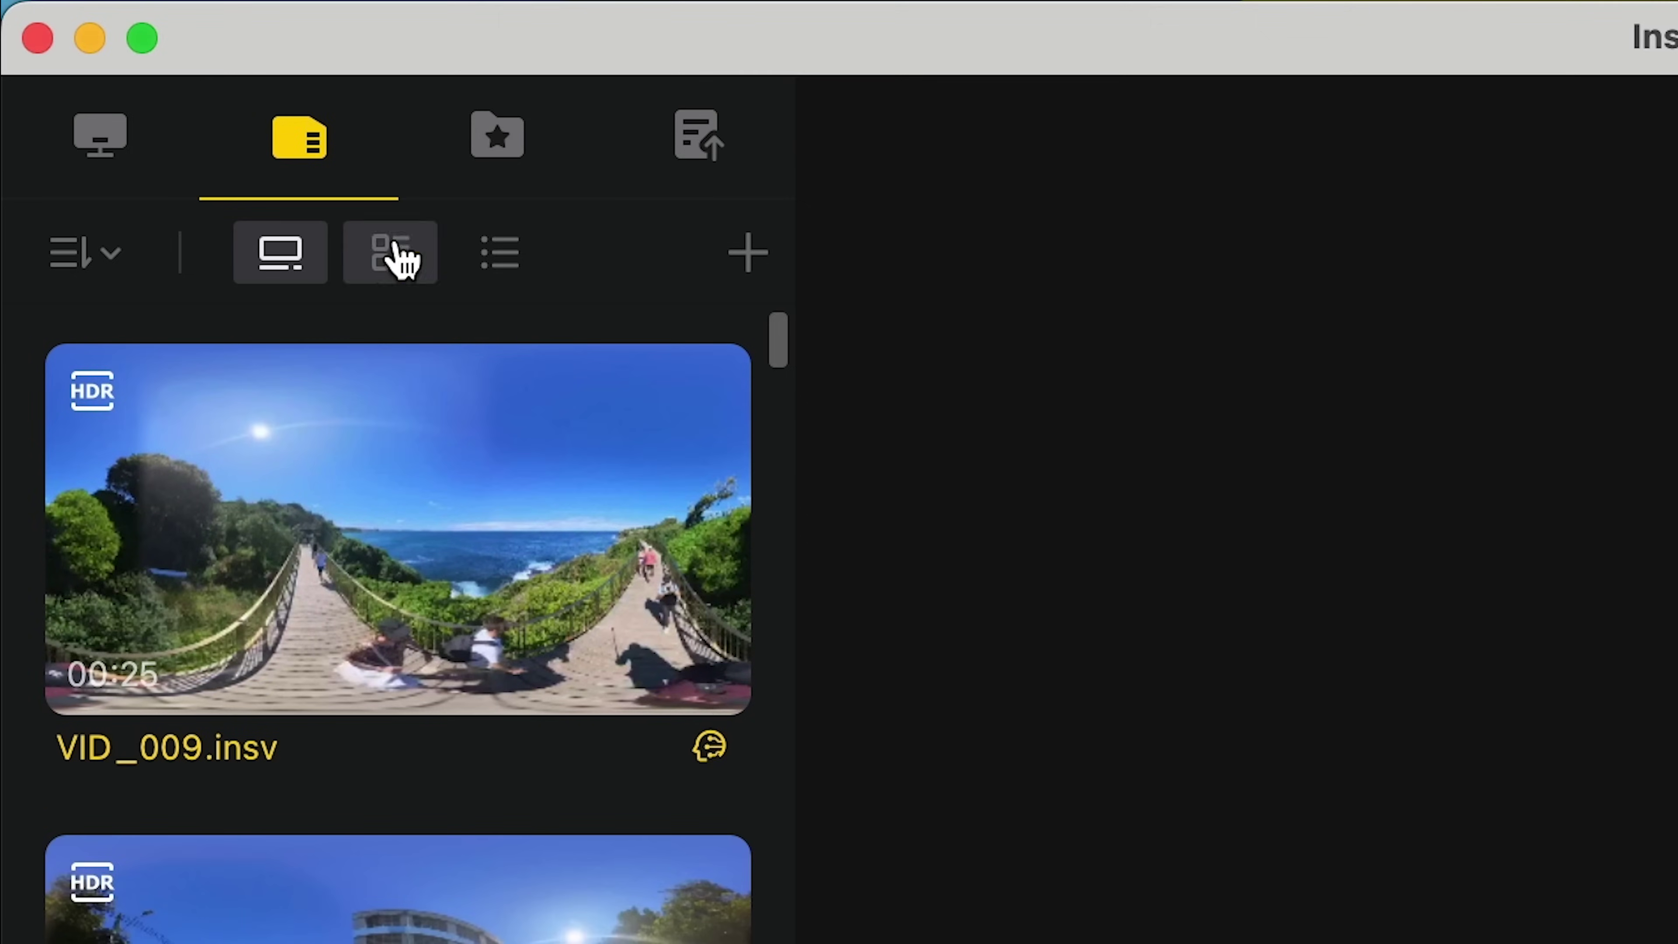
click(102, 149)
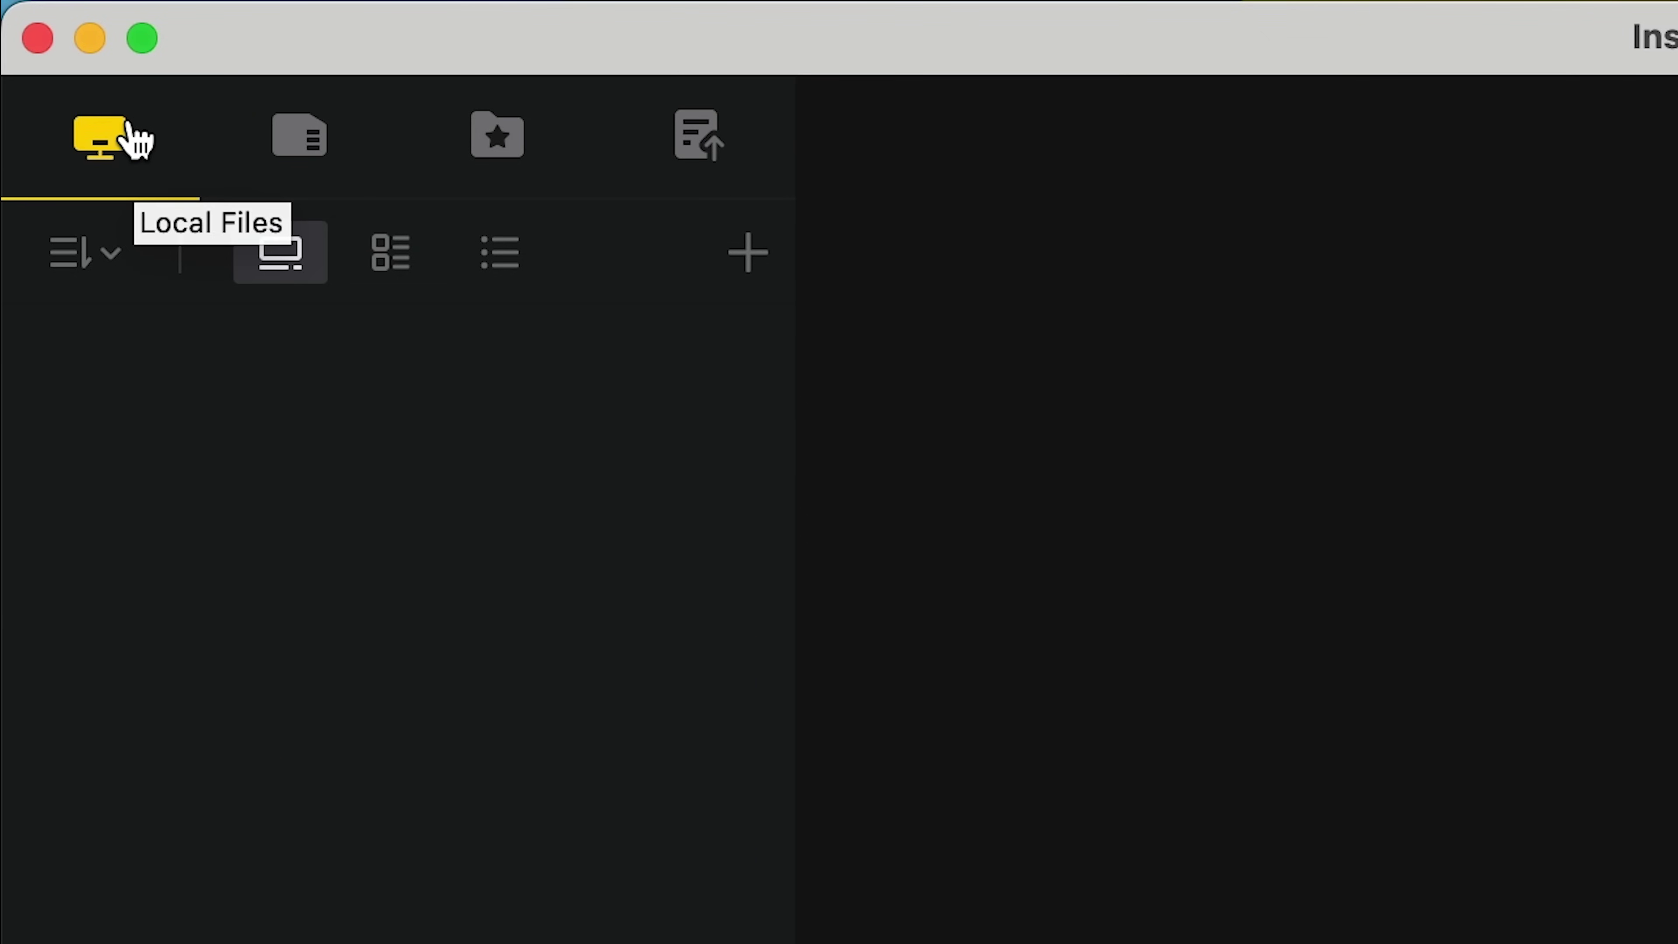
click(305, 151)
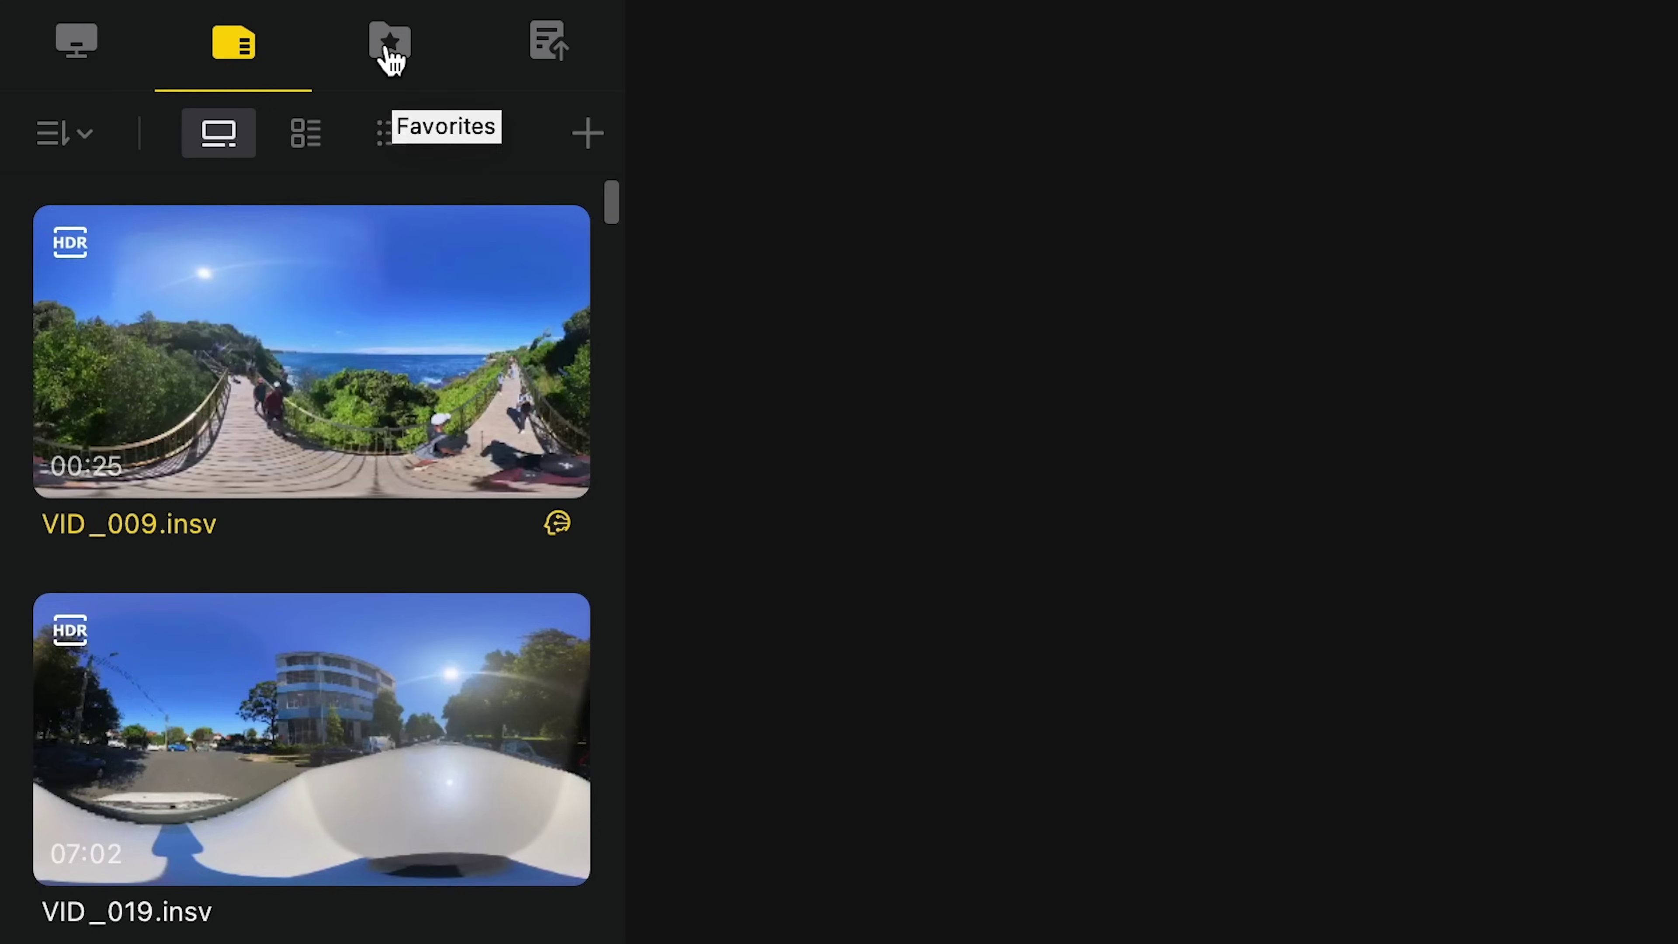
click(497, 151)
click(251, 53)
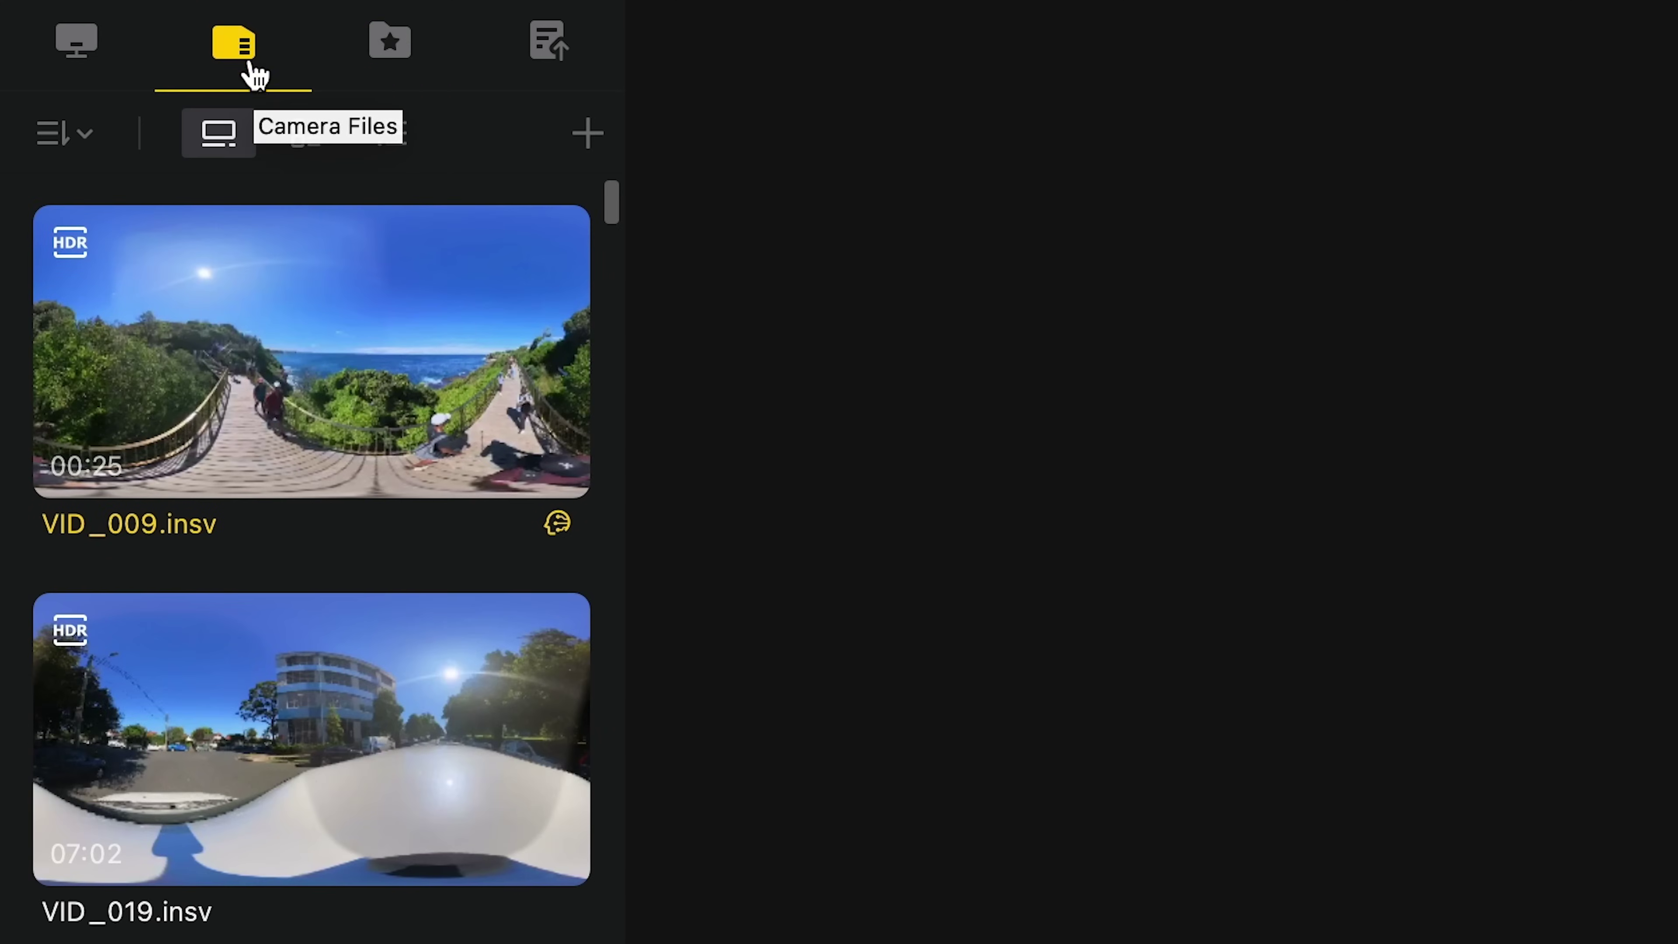
Star VID_019 as a favourite and view the Export queue and history.
mouse_move(521, 873)
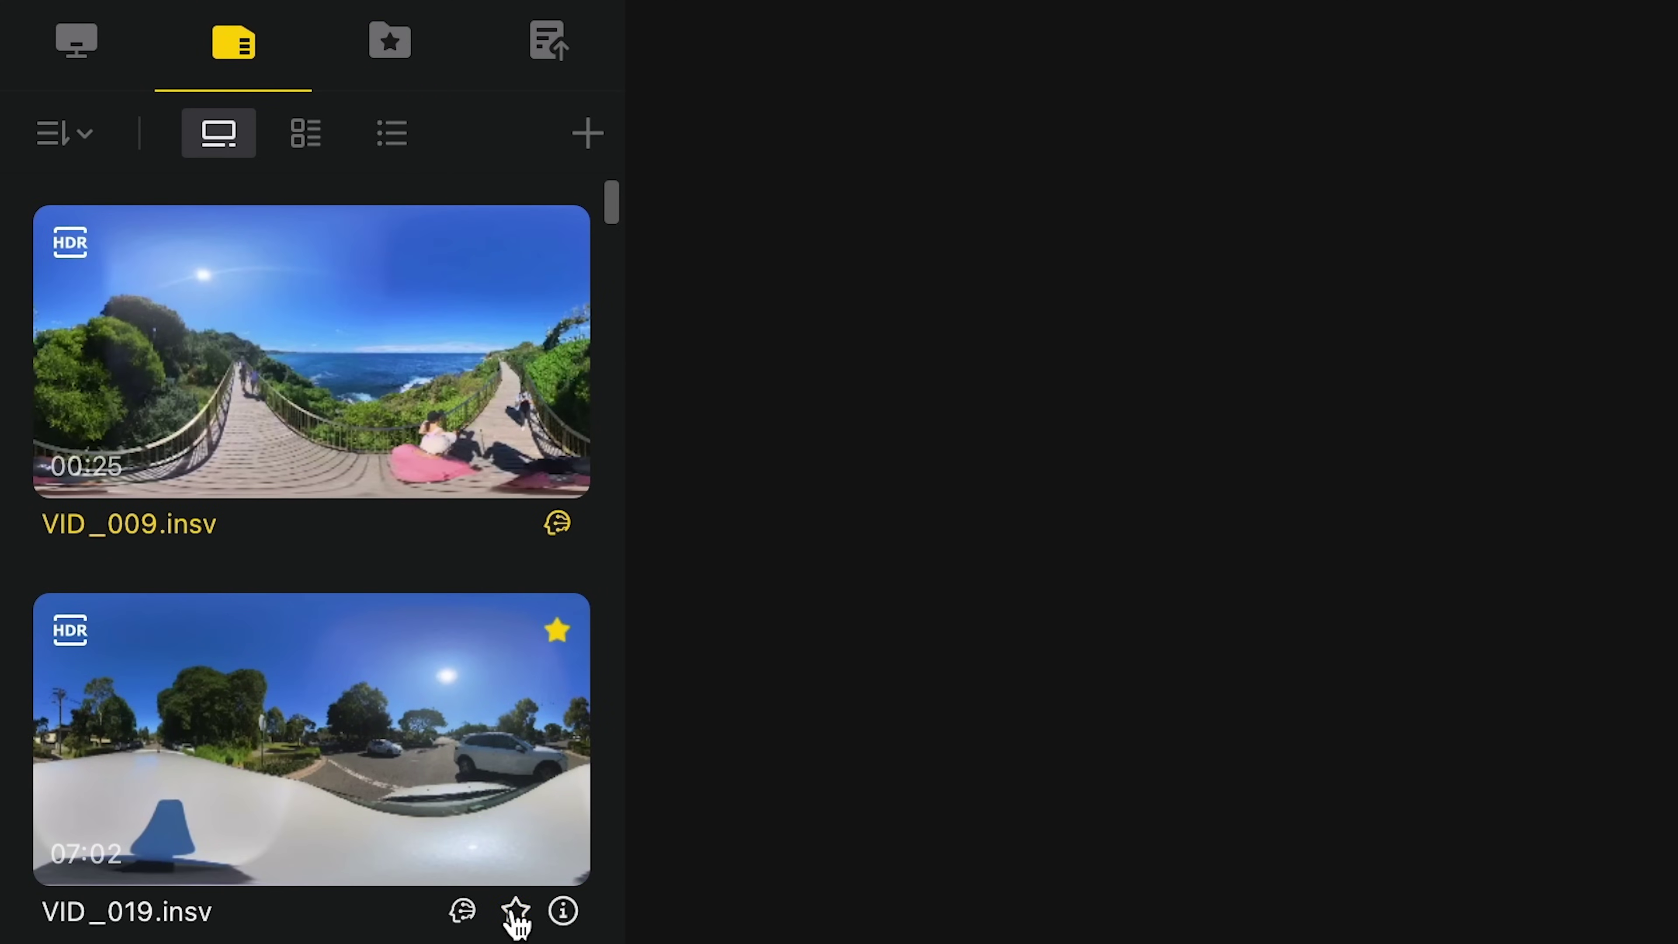
click(515, 523)
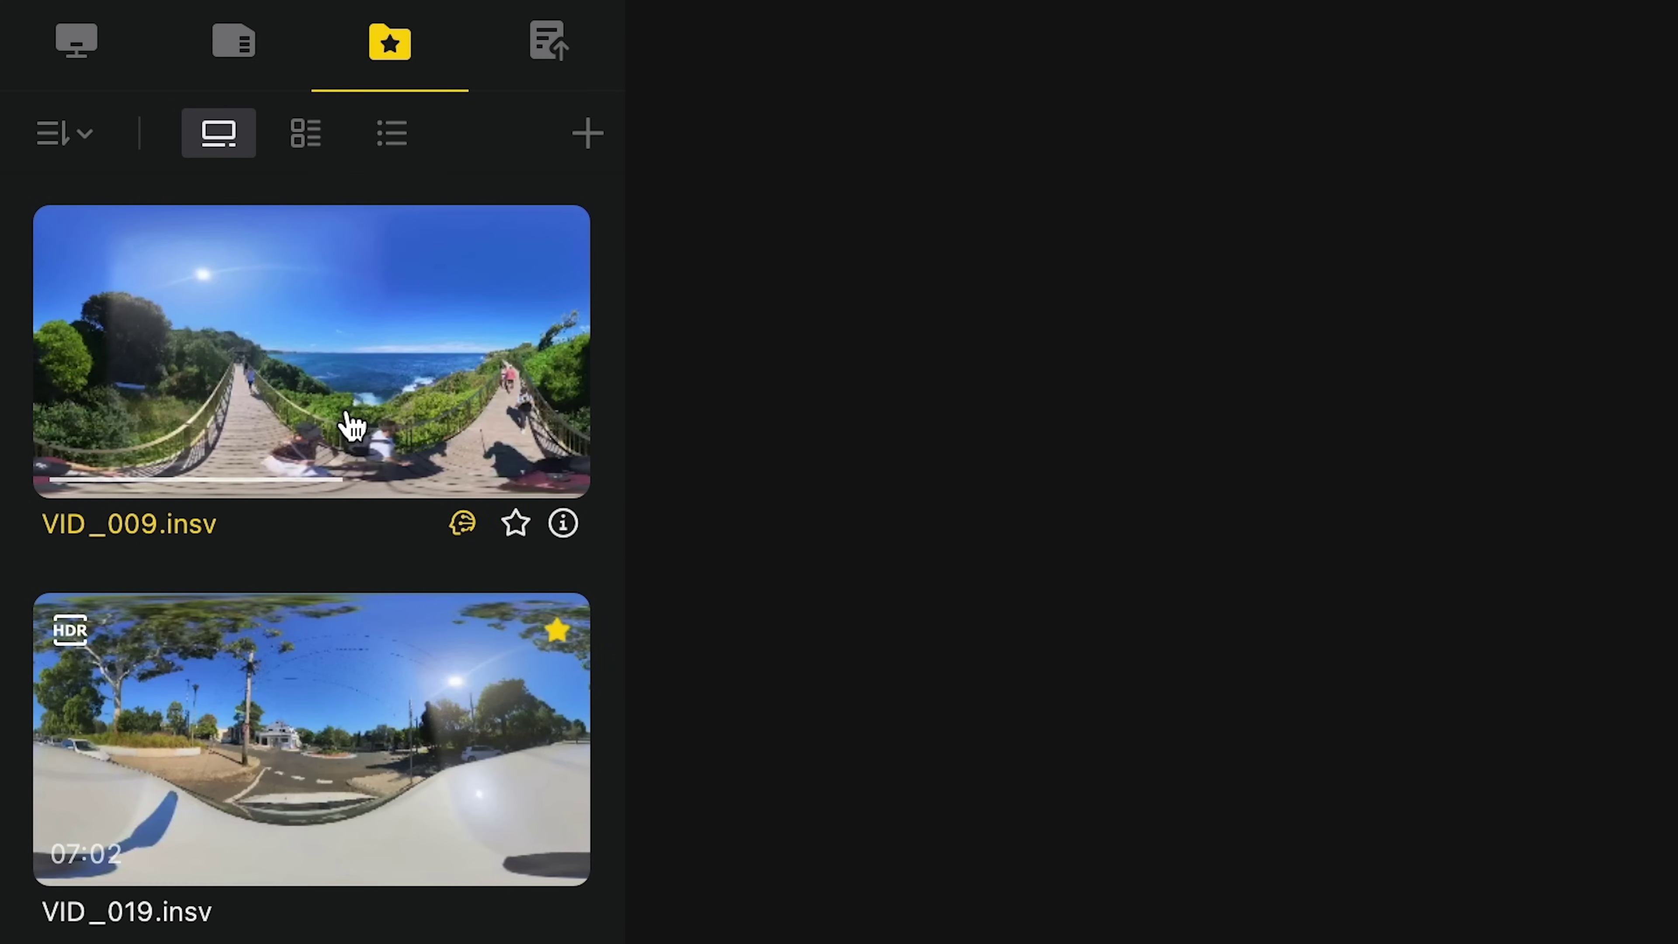
click(554, 50)
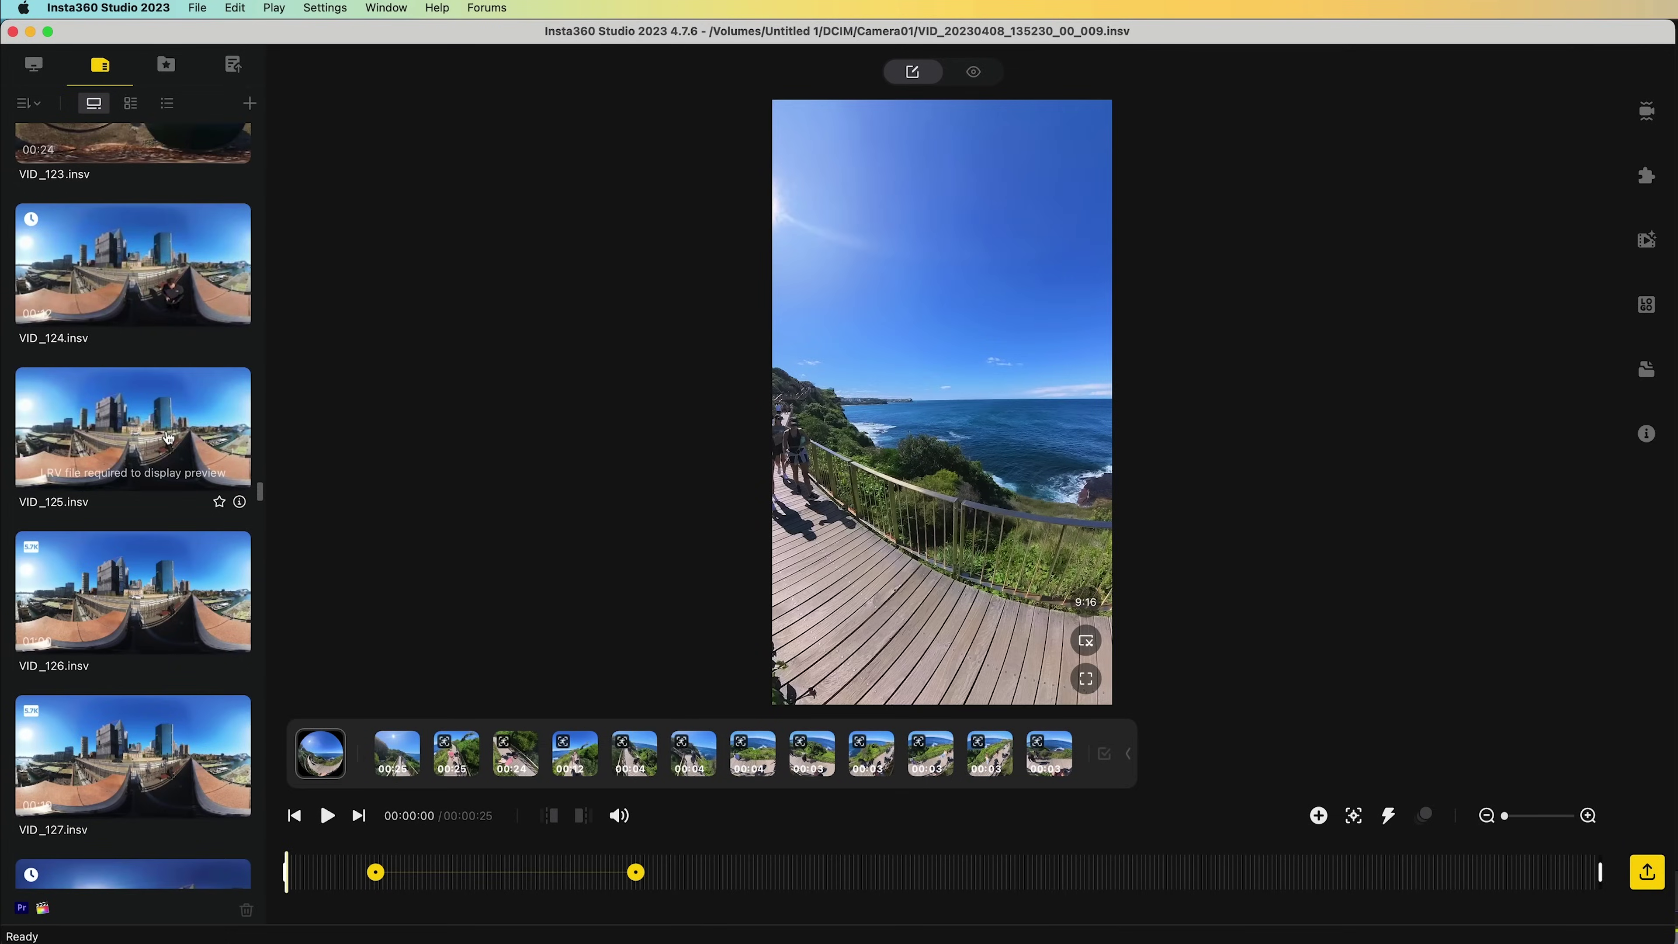
Open VID_126 in the editor and switch it back to the Reframe view.
click(120, 569)
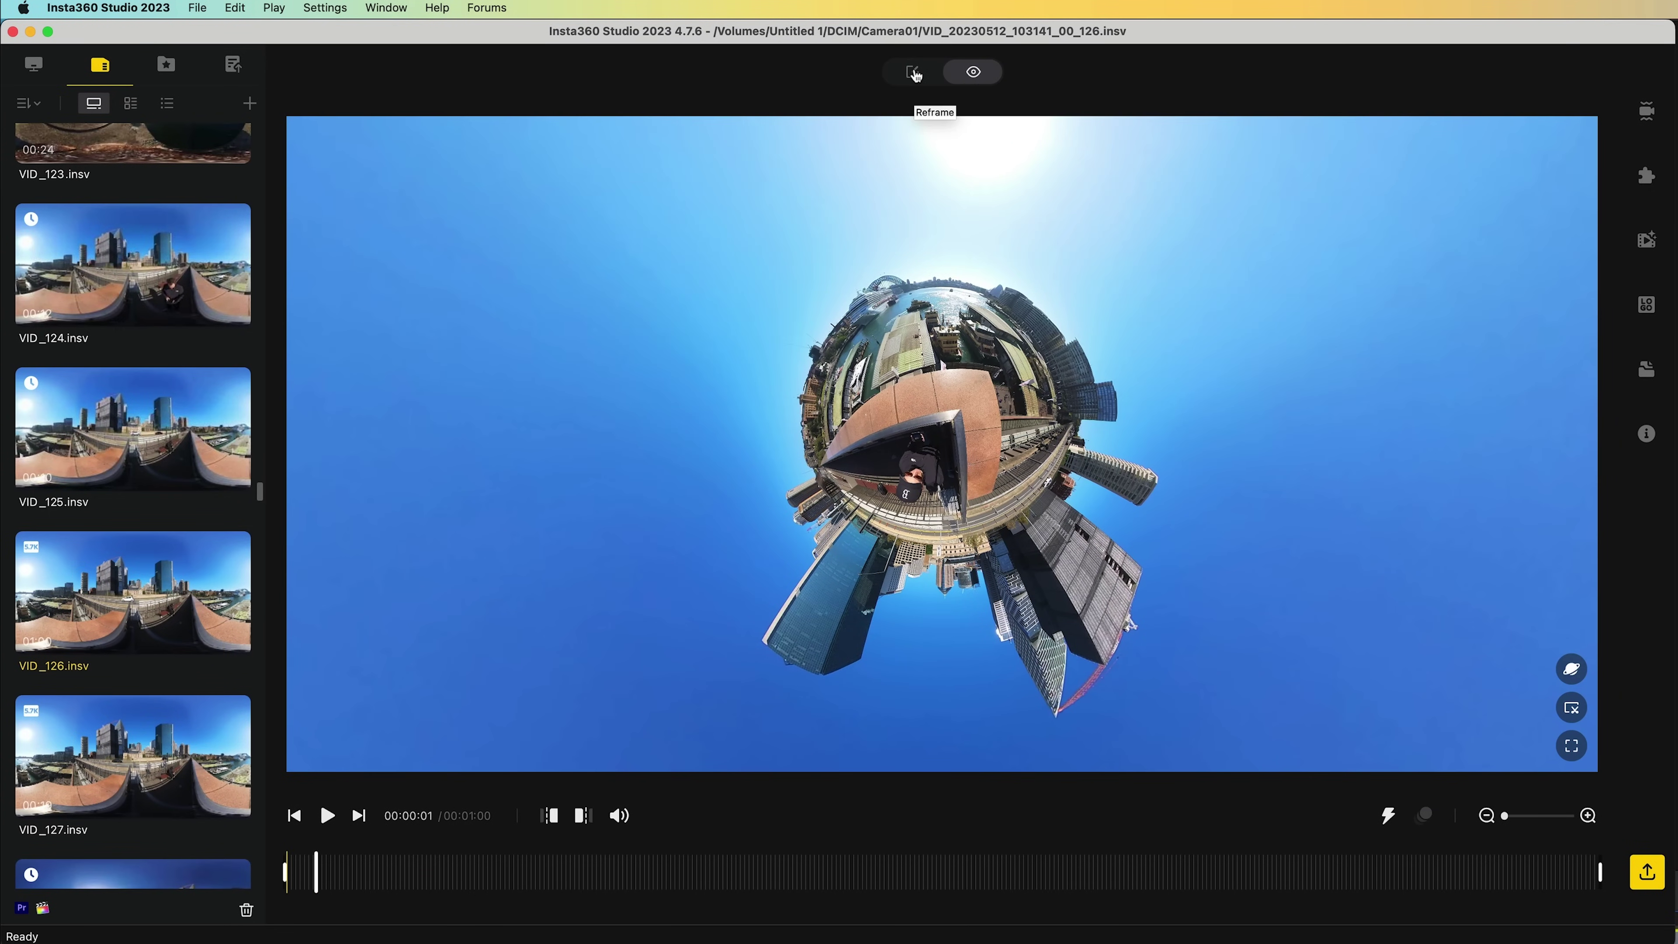
click(912, 71)
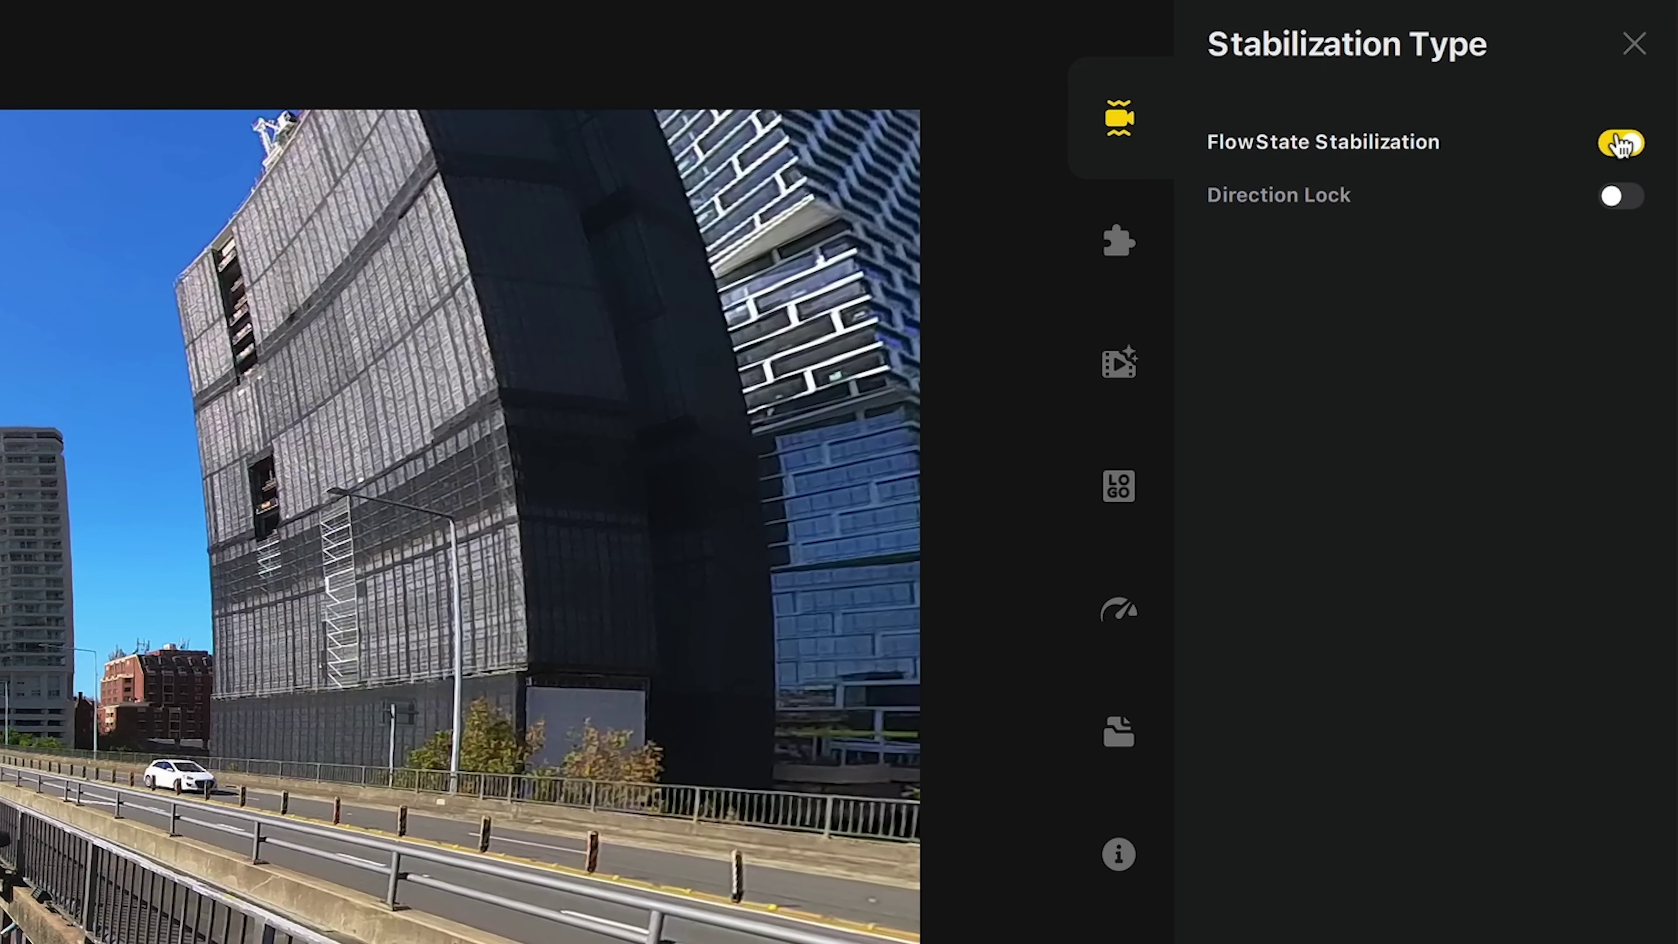
Keep FlowState on and Direction Lock off, and set stitching to Sticky Lens Guard.
click(1620, 143)
click(1618, 143)
click(1619, 143)
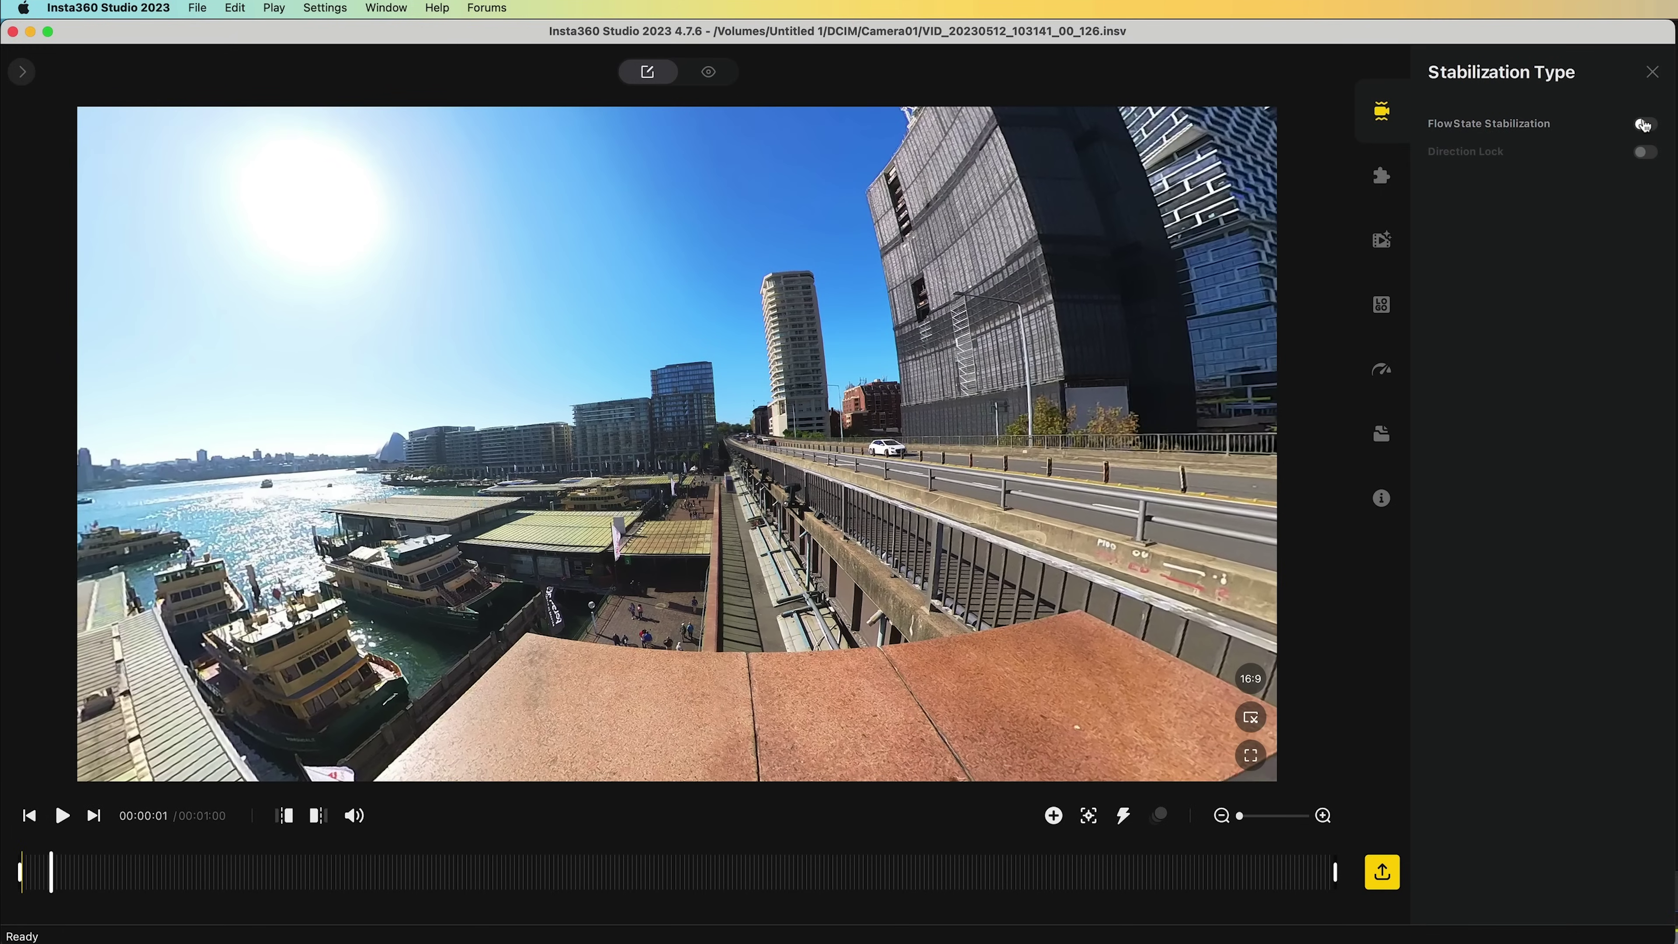
click(1643, 125)
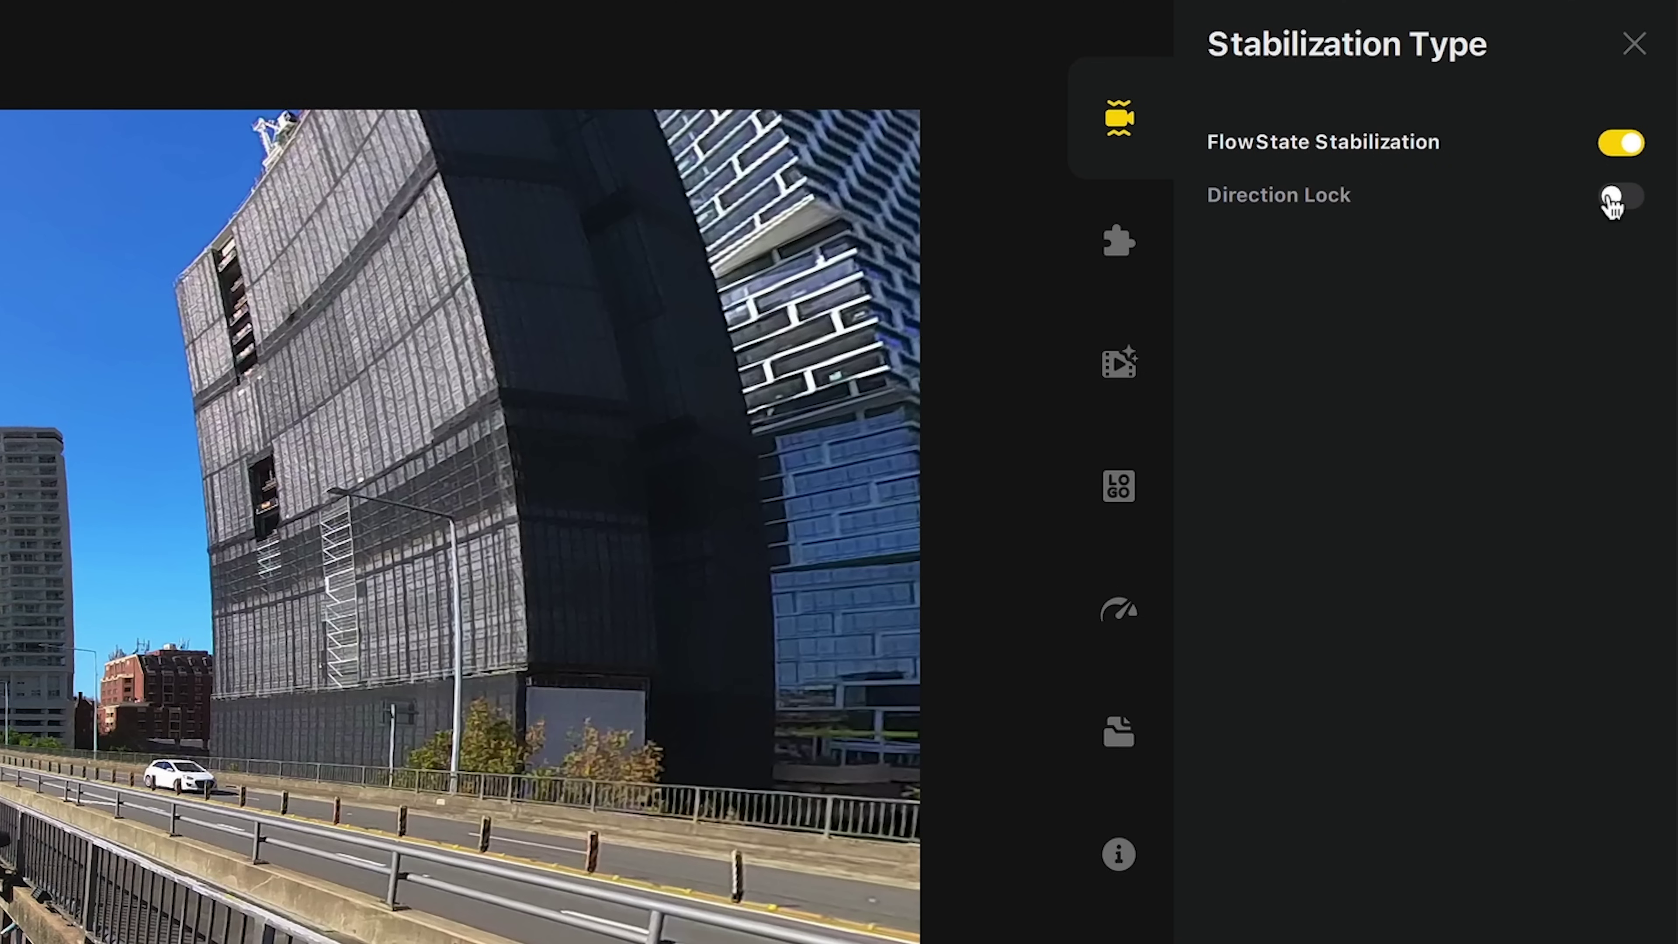
click(1641, 152)
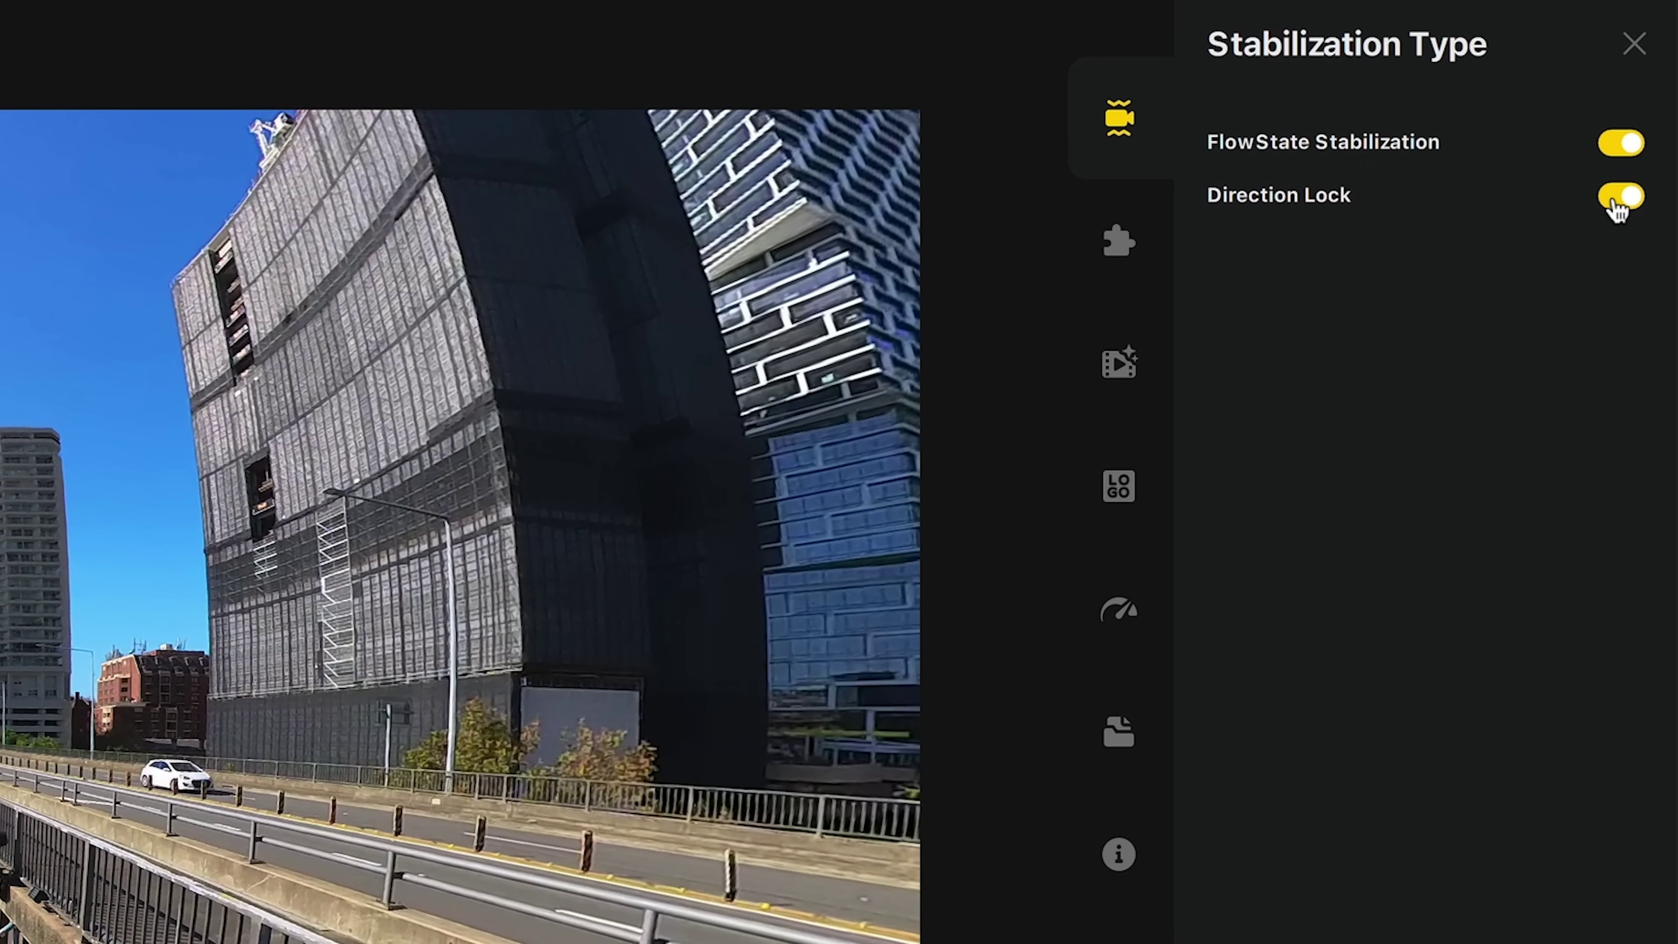
click(1616, 210)
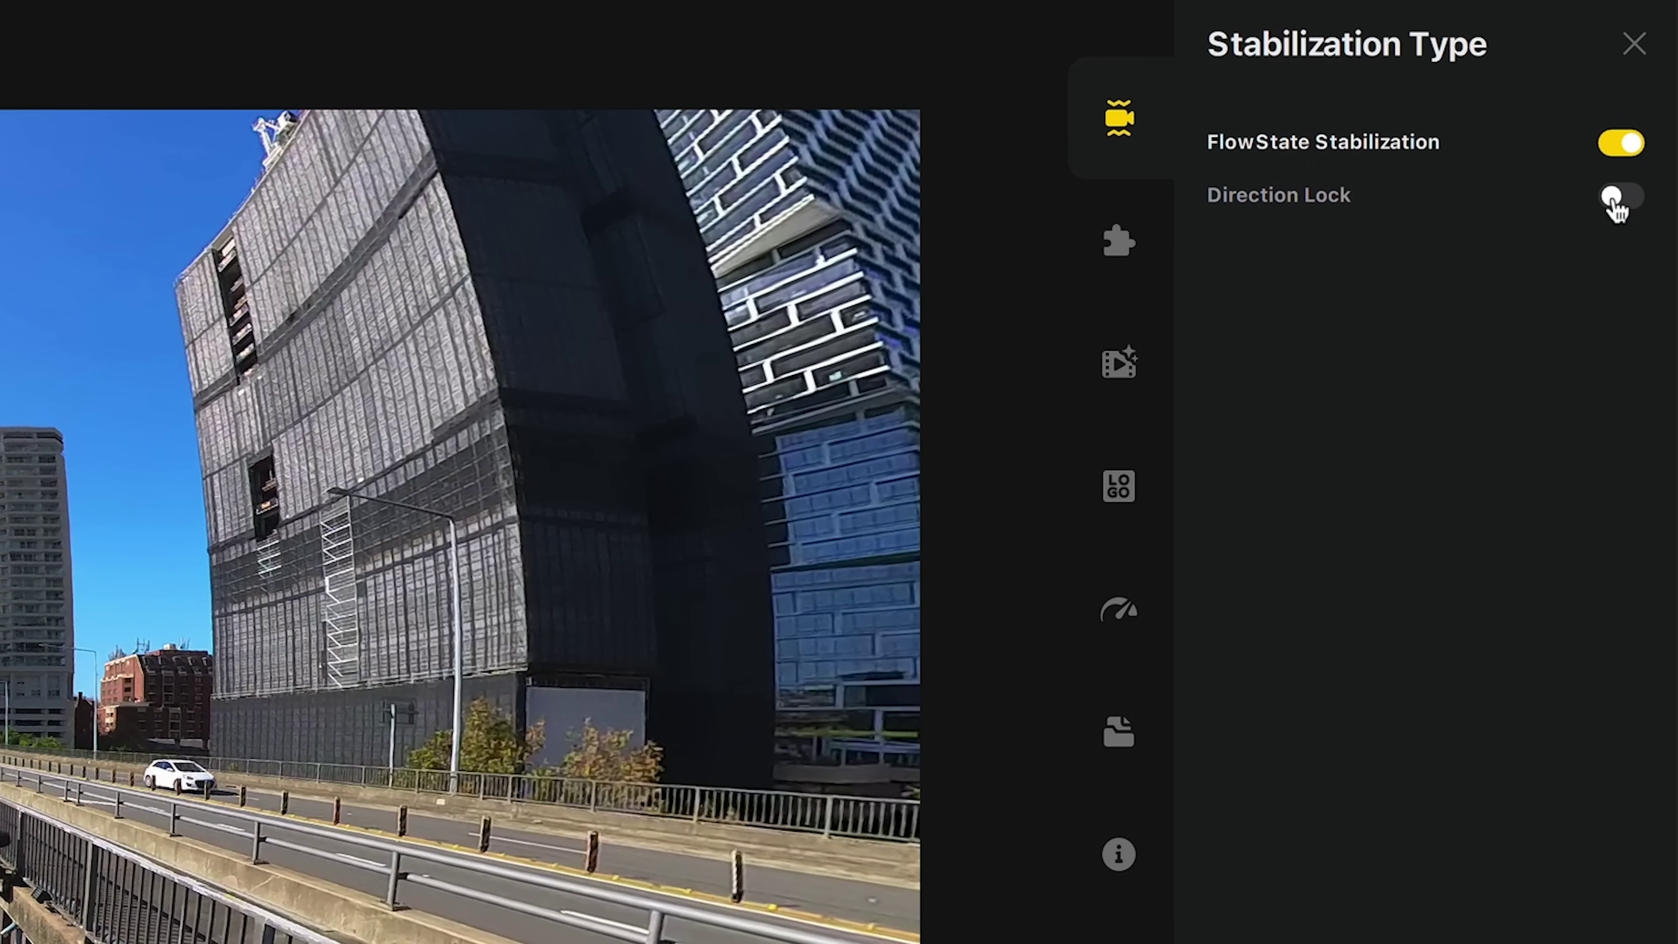
click(1118, 241)
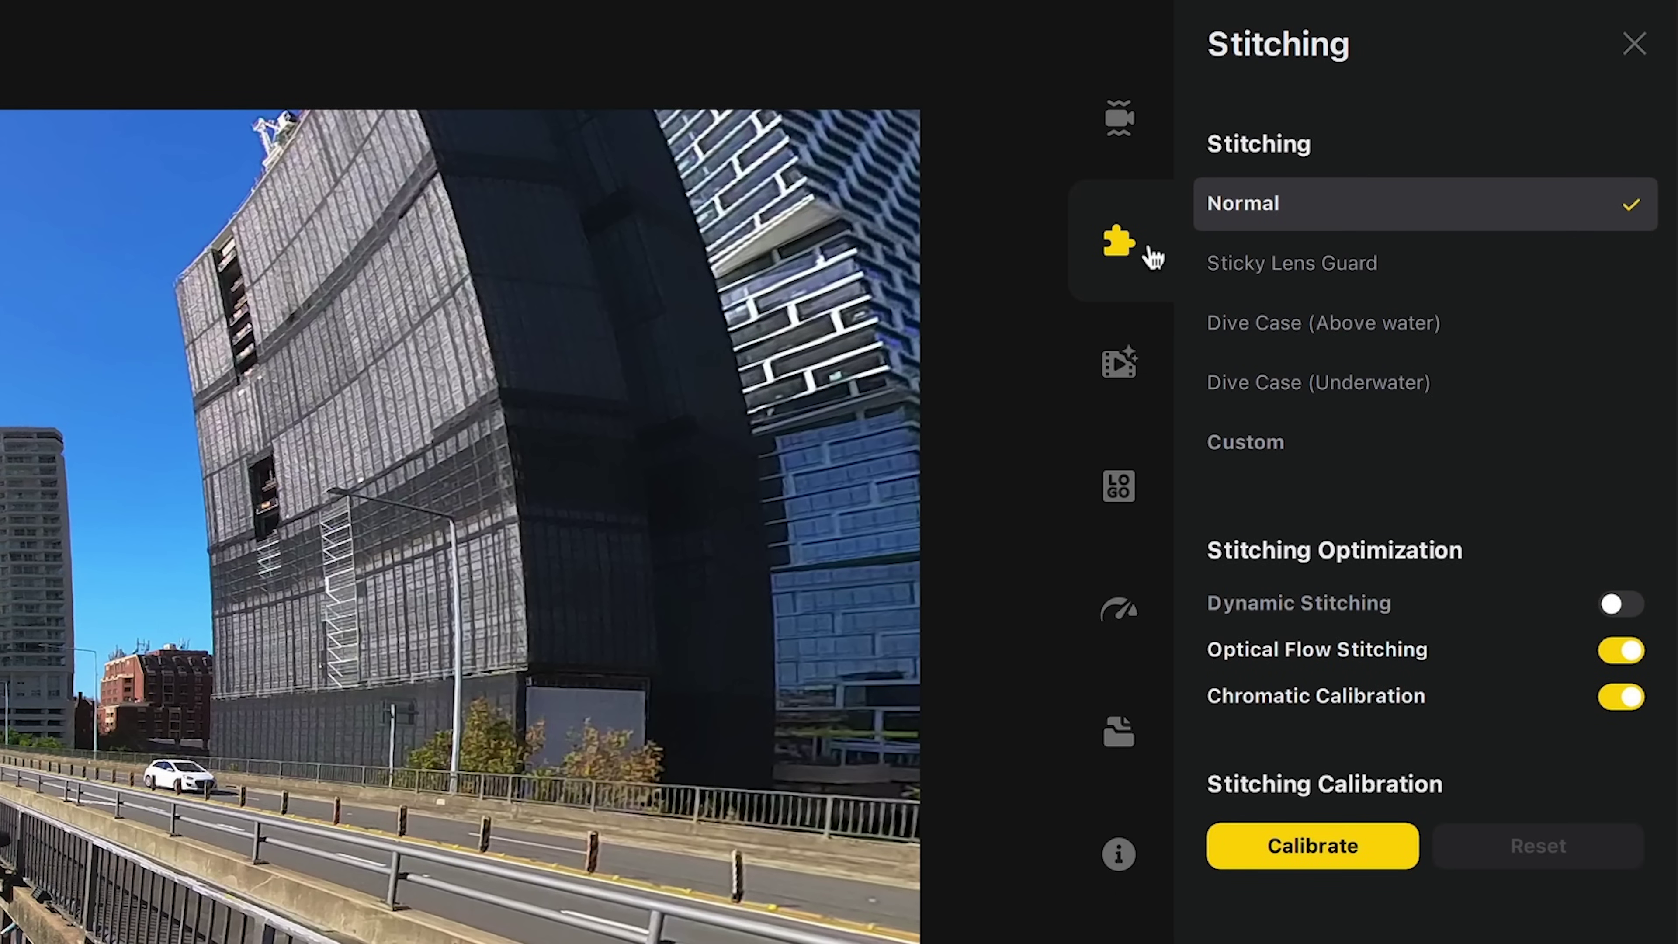
click(1219, 264)
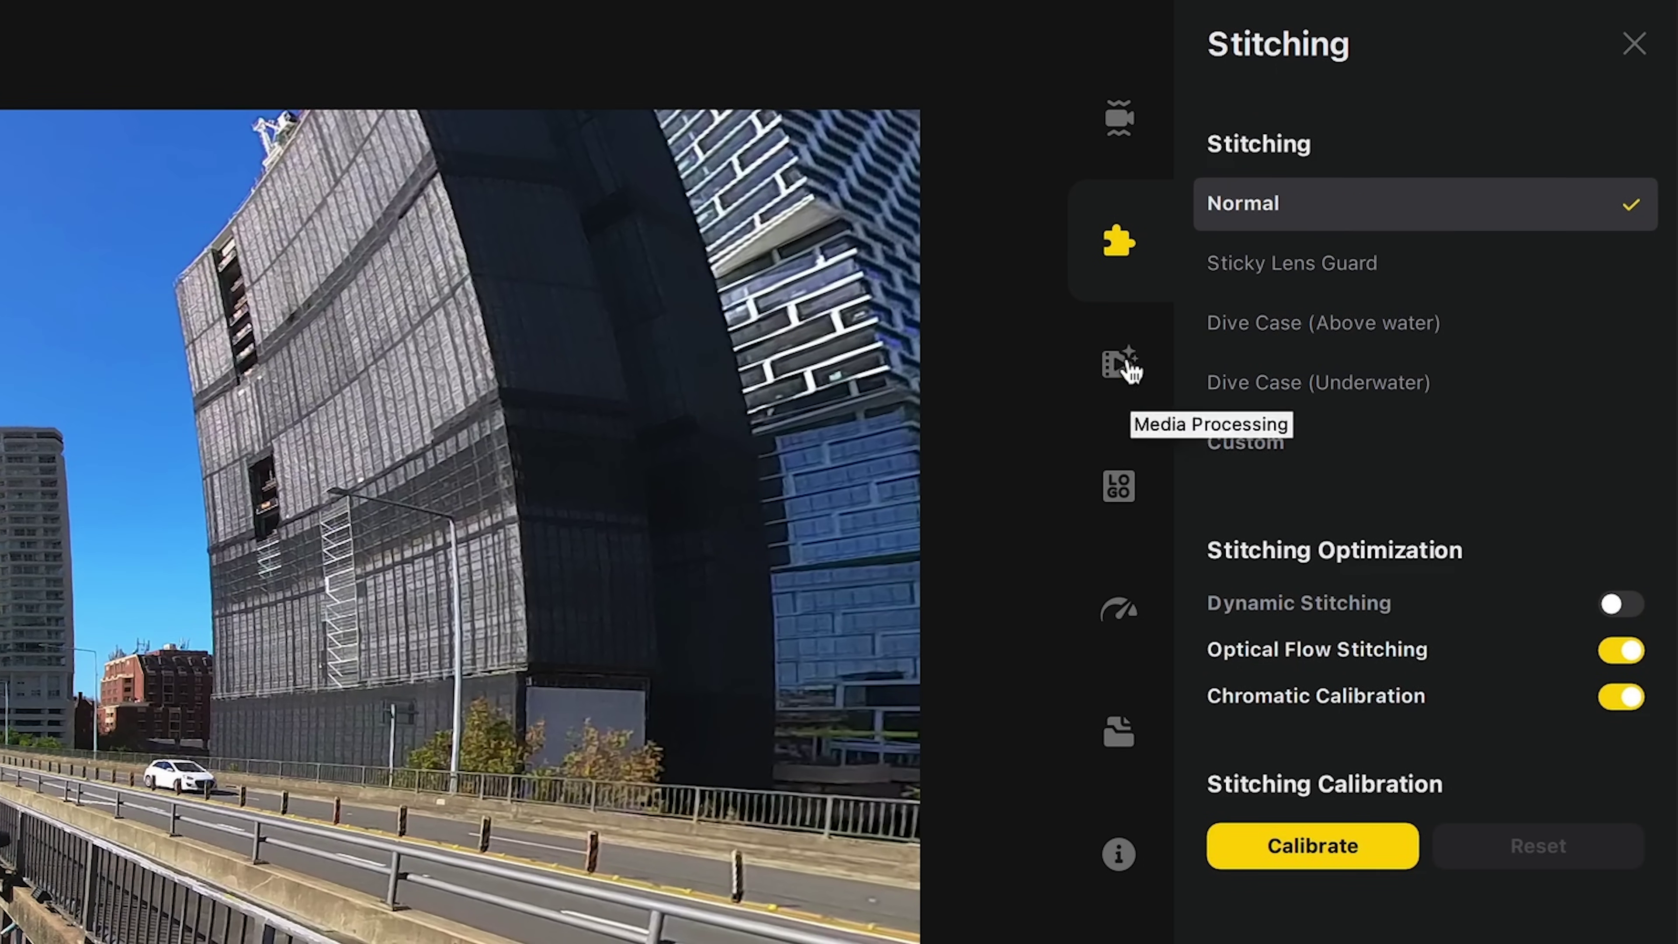
Try Color Plus at 62, Clarity Plus at 22 and AquaVision 2.0, leaving them all off.
click(1123, 364)
click(1611, 199)
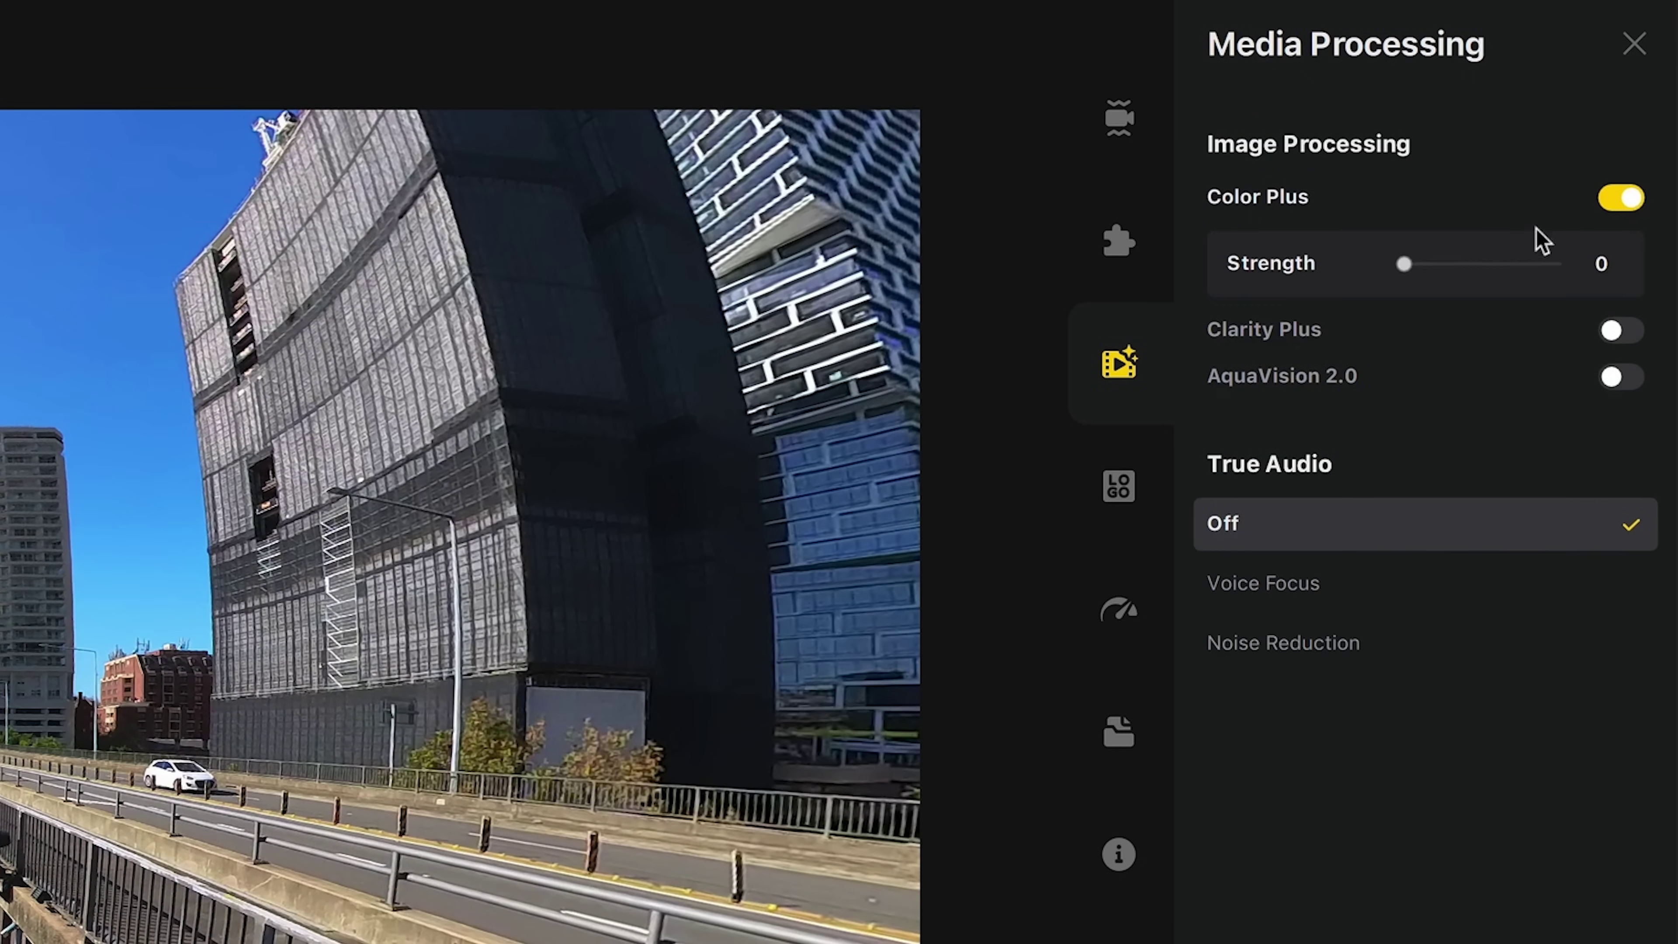
drag(1404, 263, 1456, 264)
click(1620, 332)
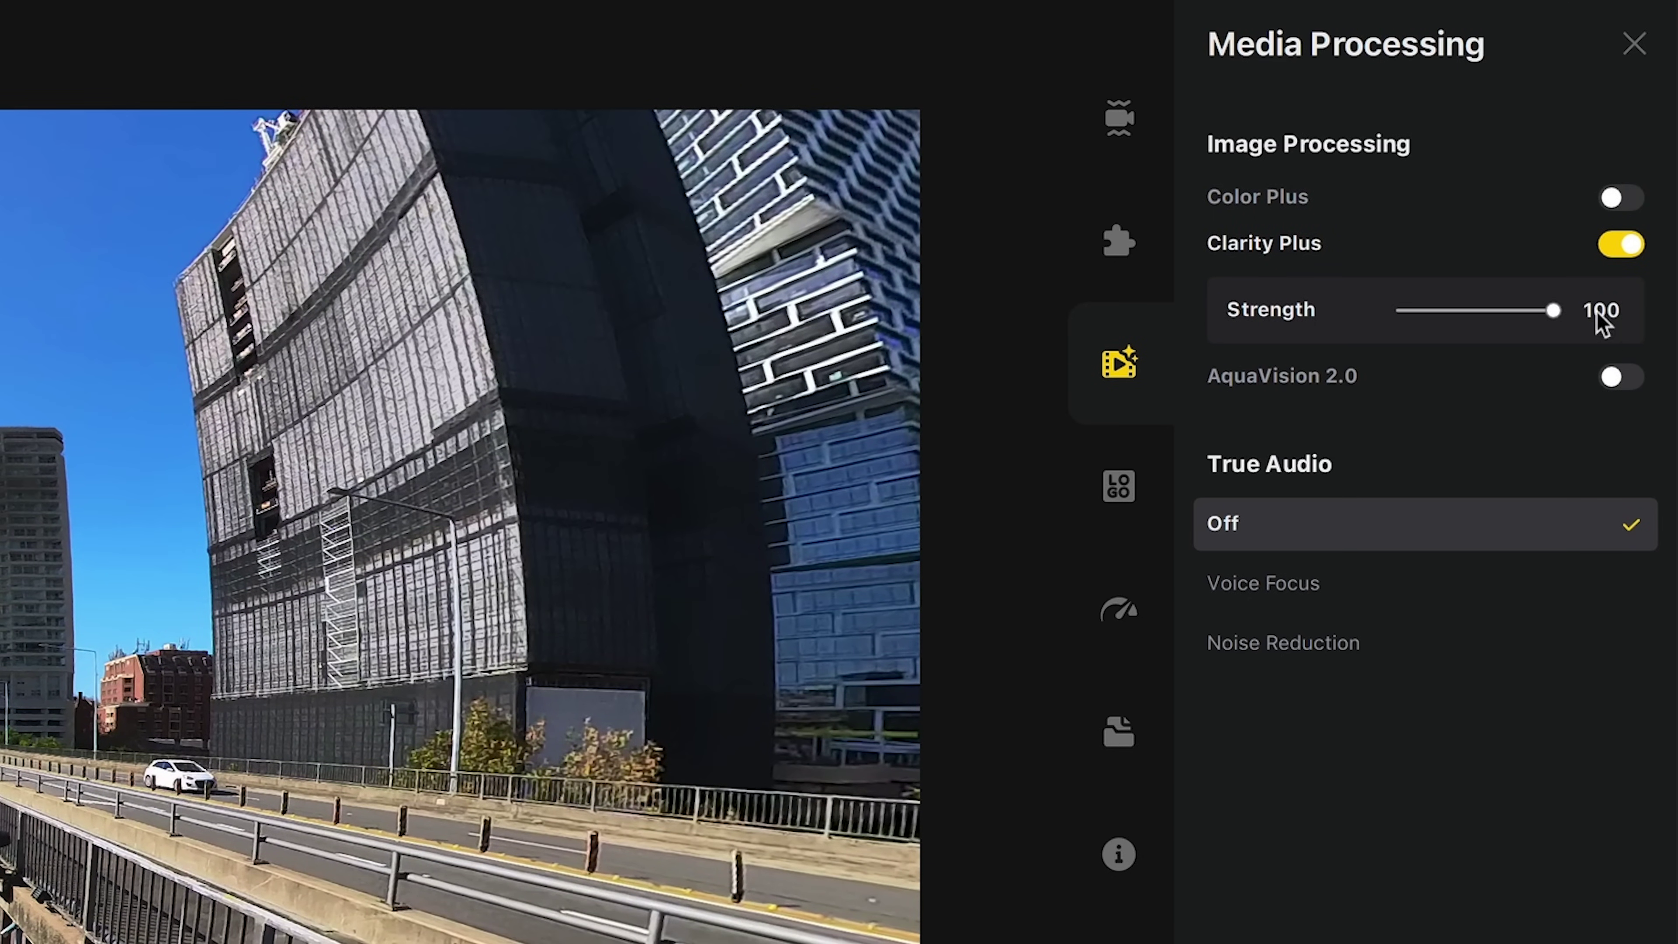
drag(1552, 311, 1433, 317)
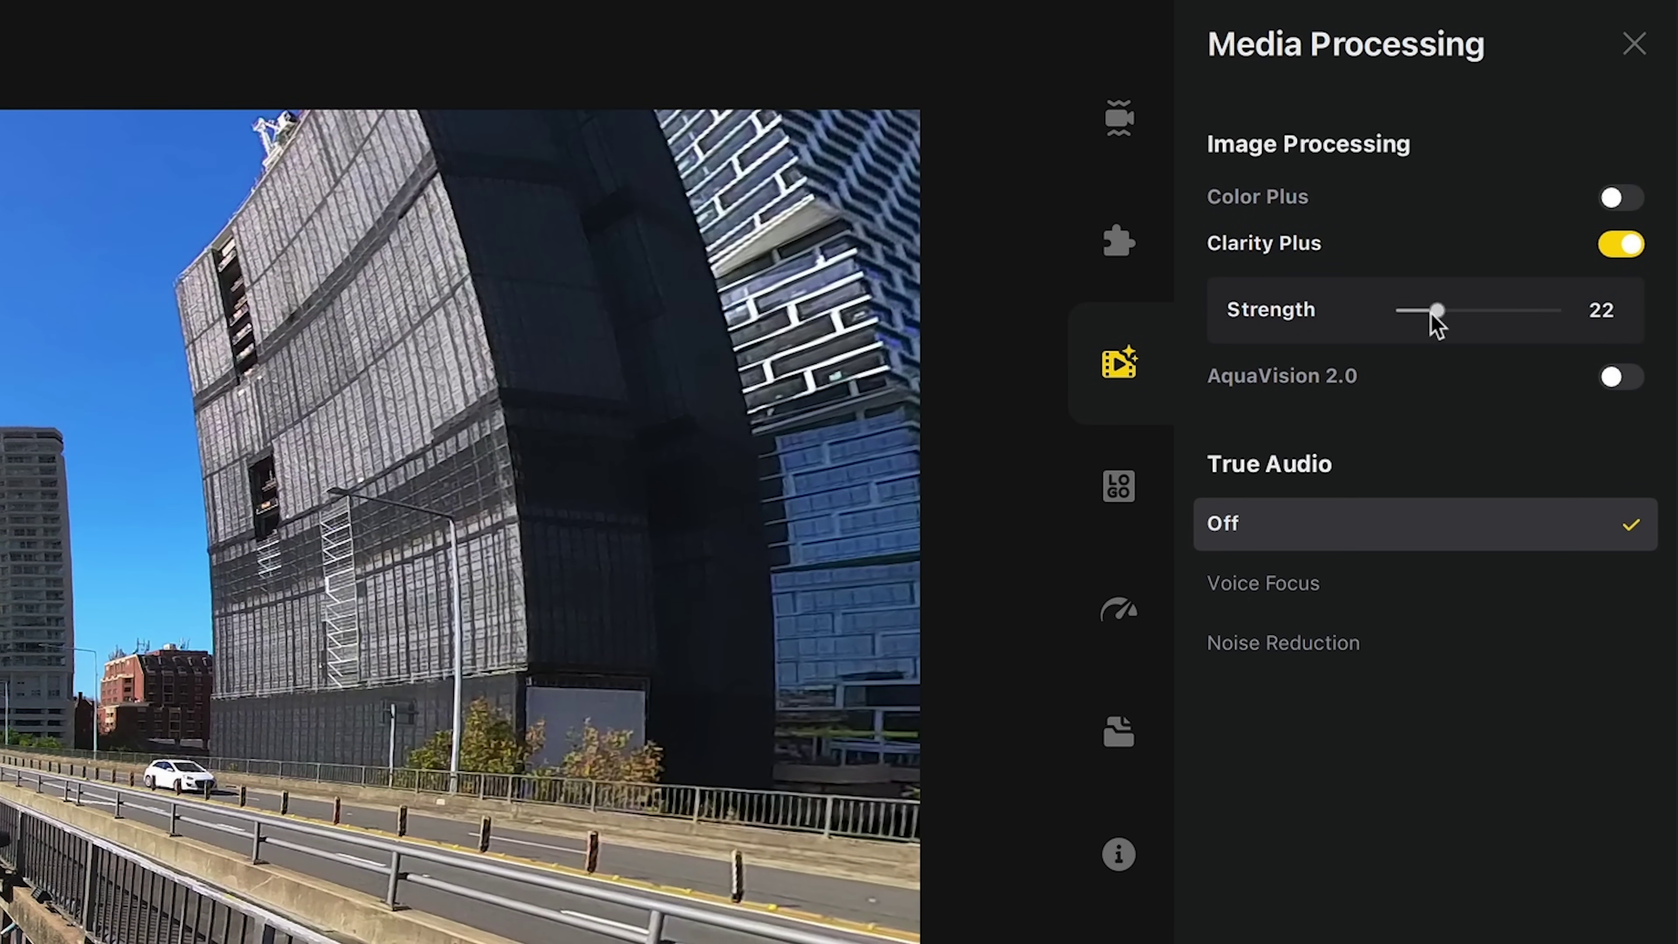
click(1627, 246)
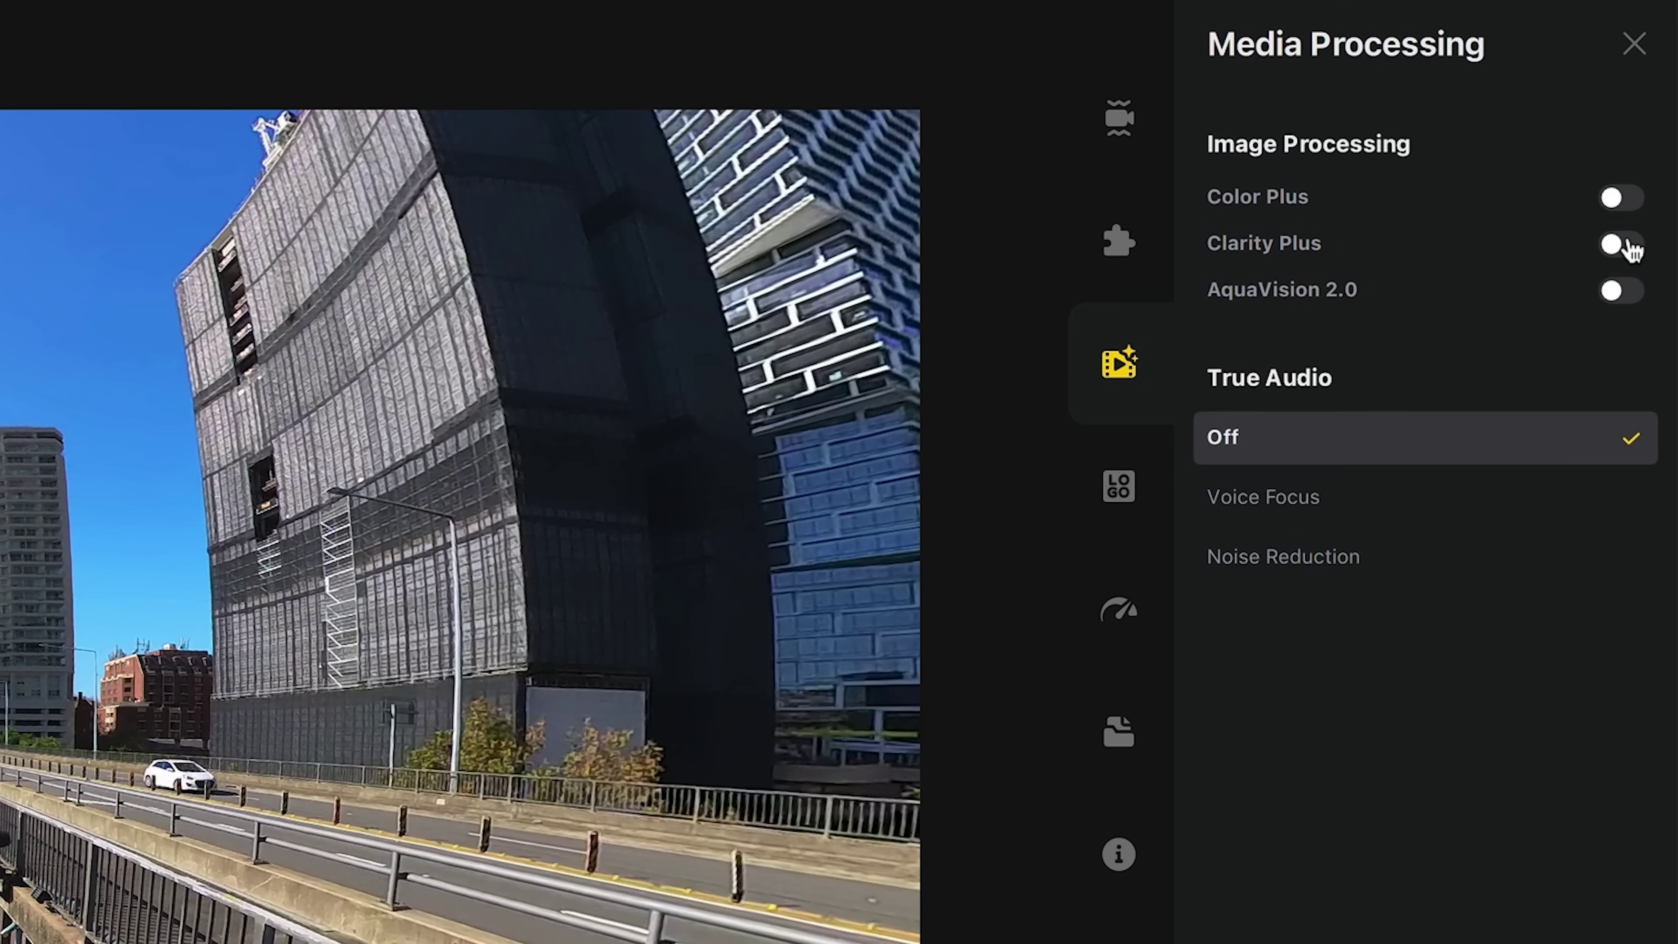
click(1622, 291)
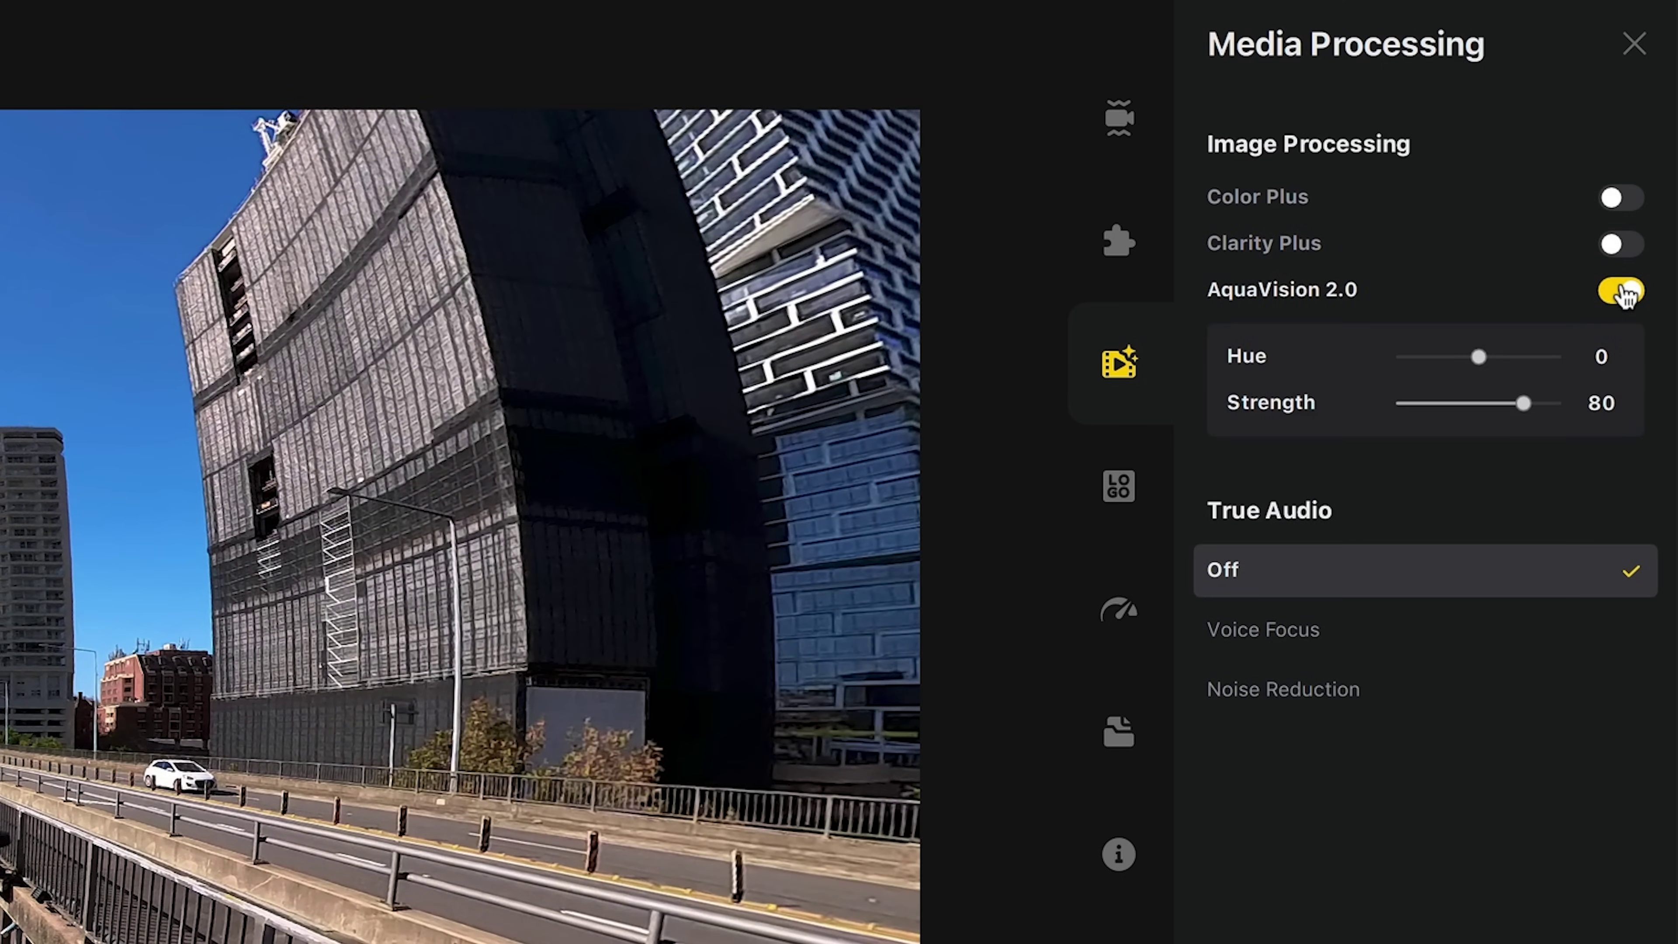
click(1622, 293)
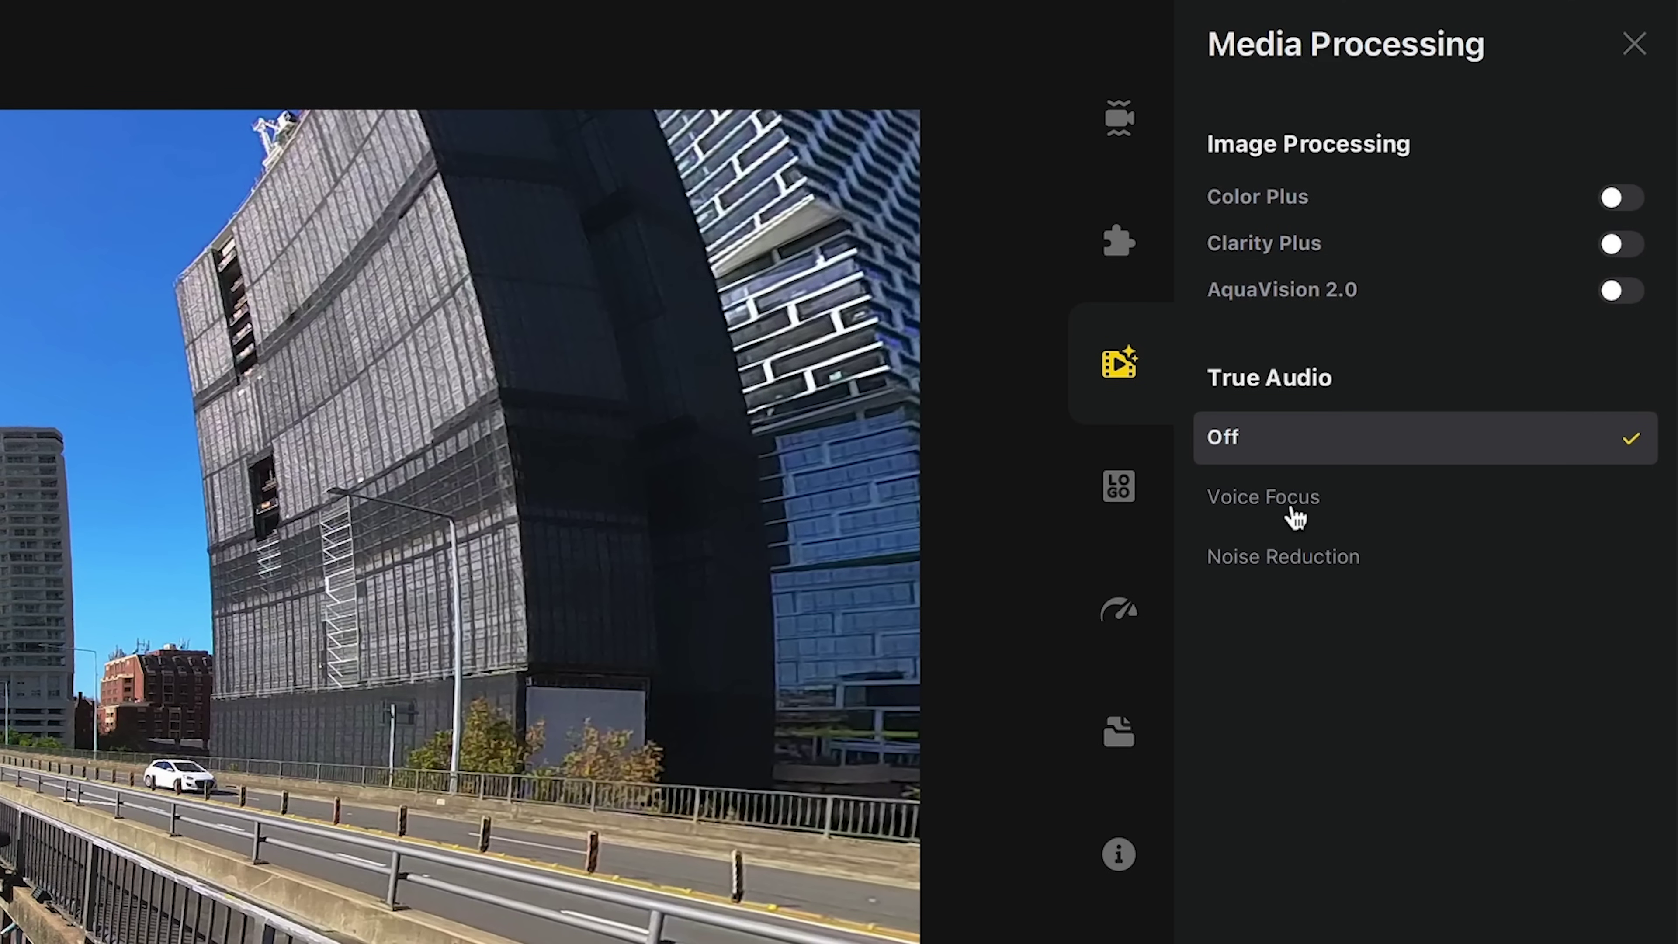
Add the Style 1 logo watermark and rotate the view so it stands upright.
click(1130, 490)
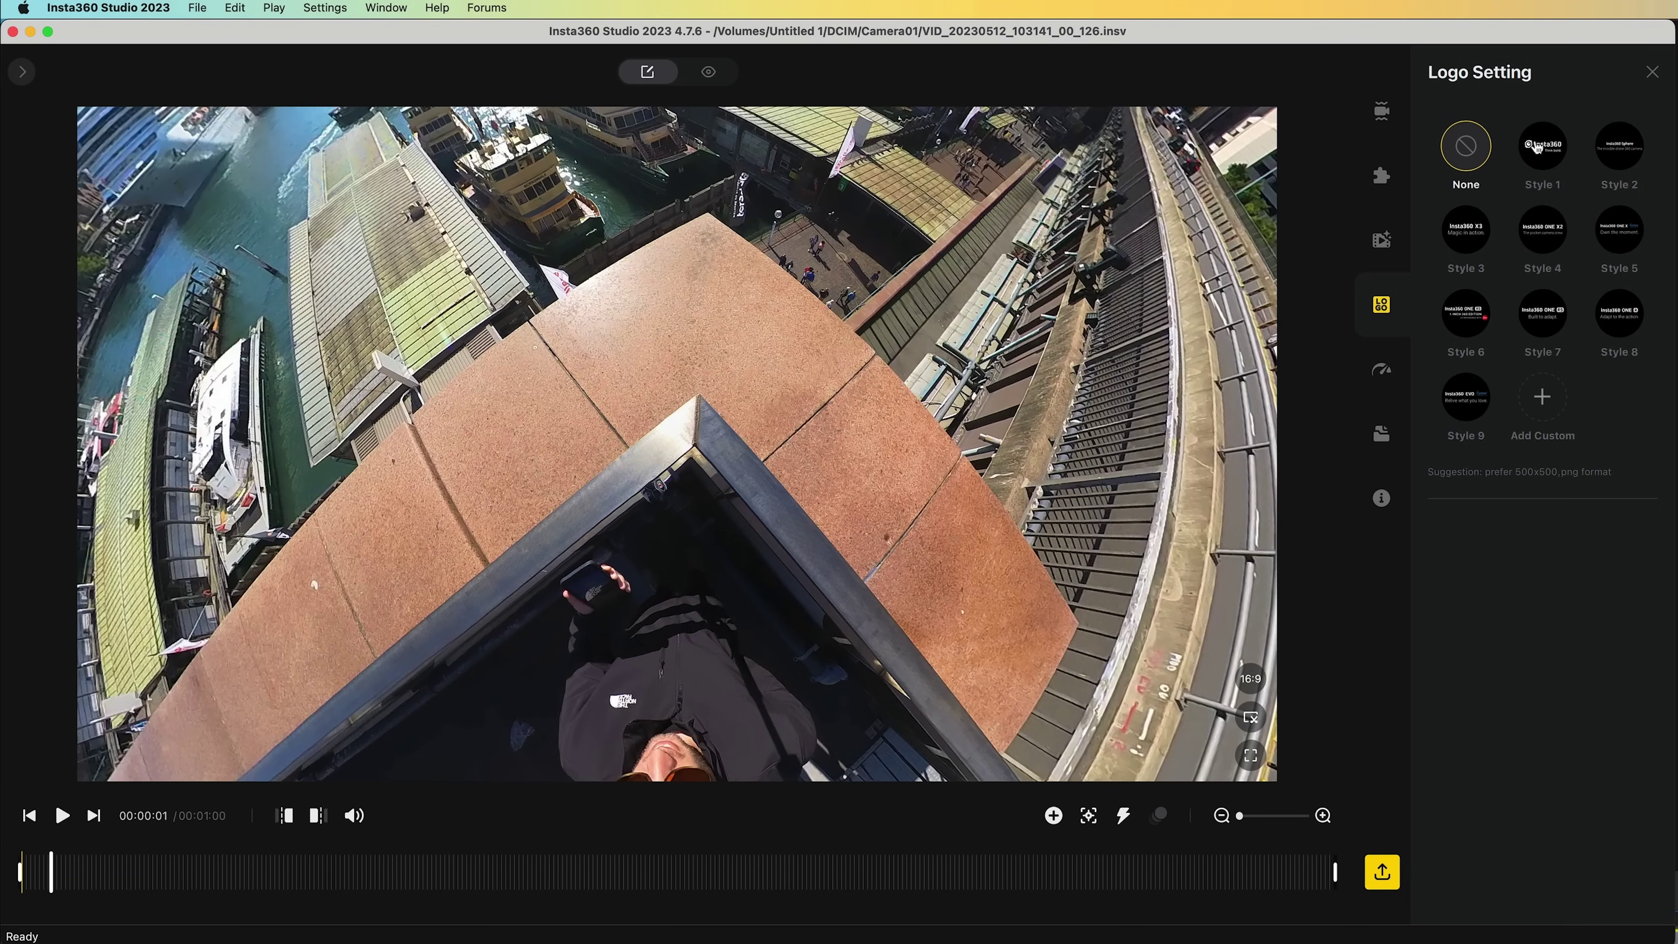
click(1427, 199)
scroll(702, 513, up, 3)
drag(710, 512, 392, 411)
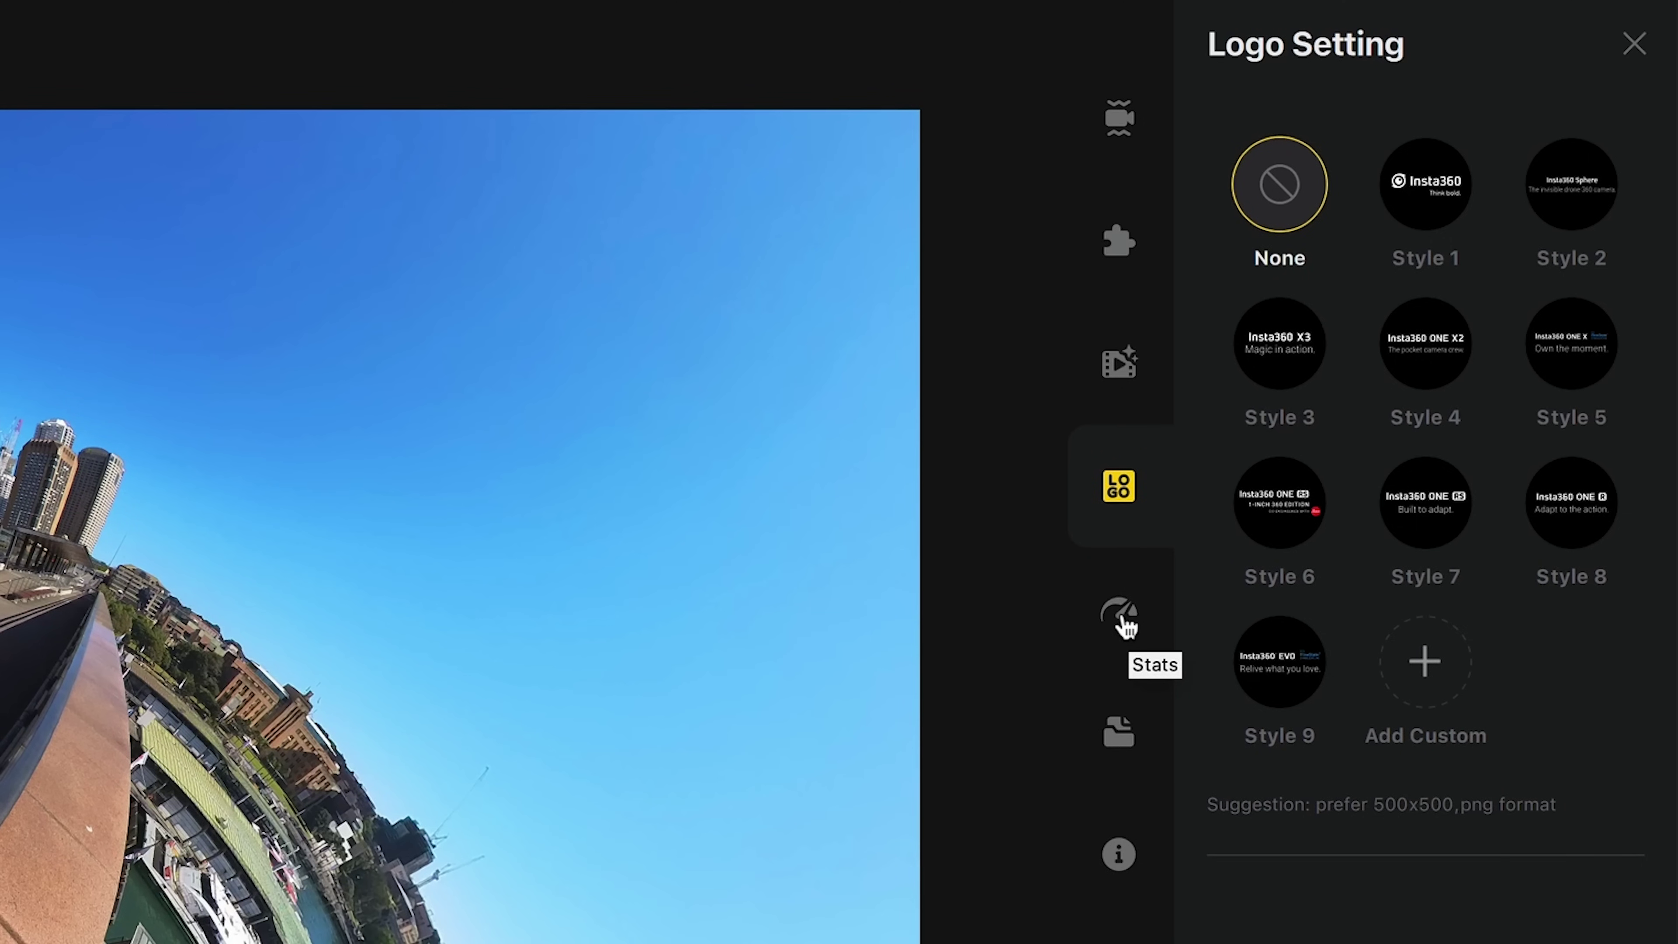
Enable the Speed, Elevation and Direction stat overlays, disable them again, then open Project Management.
click(1121, 617)
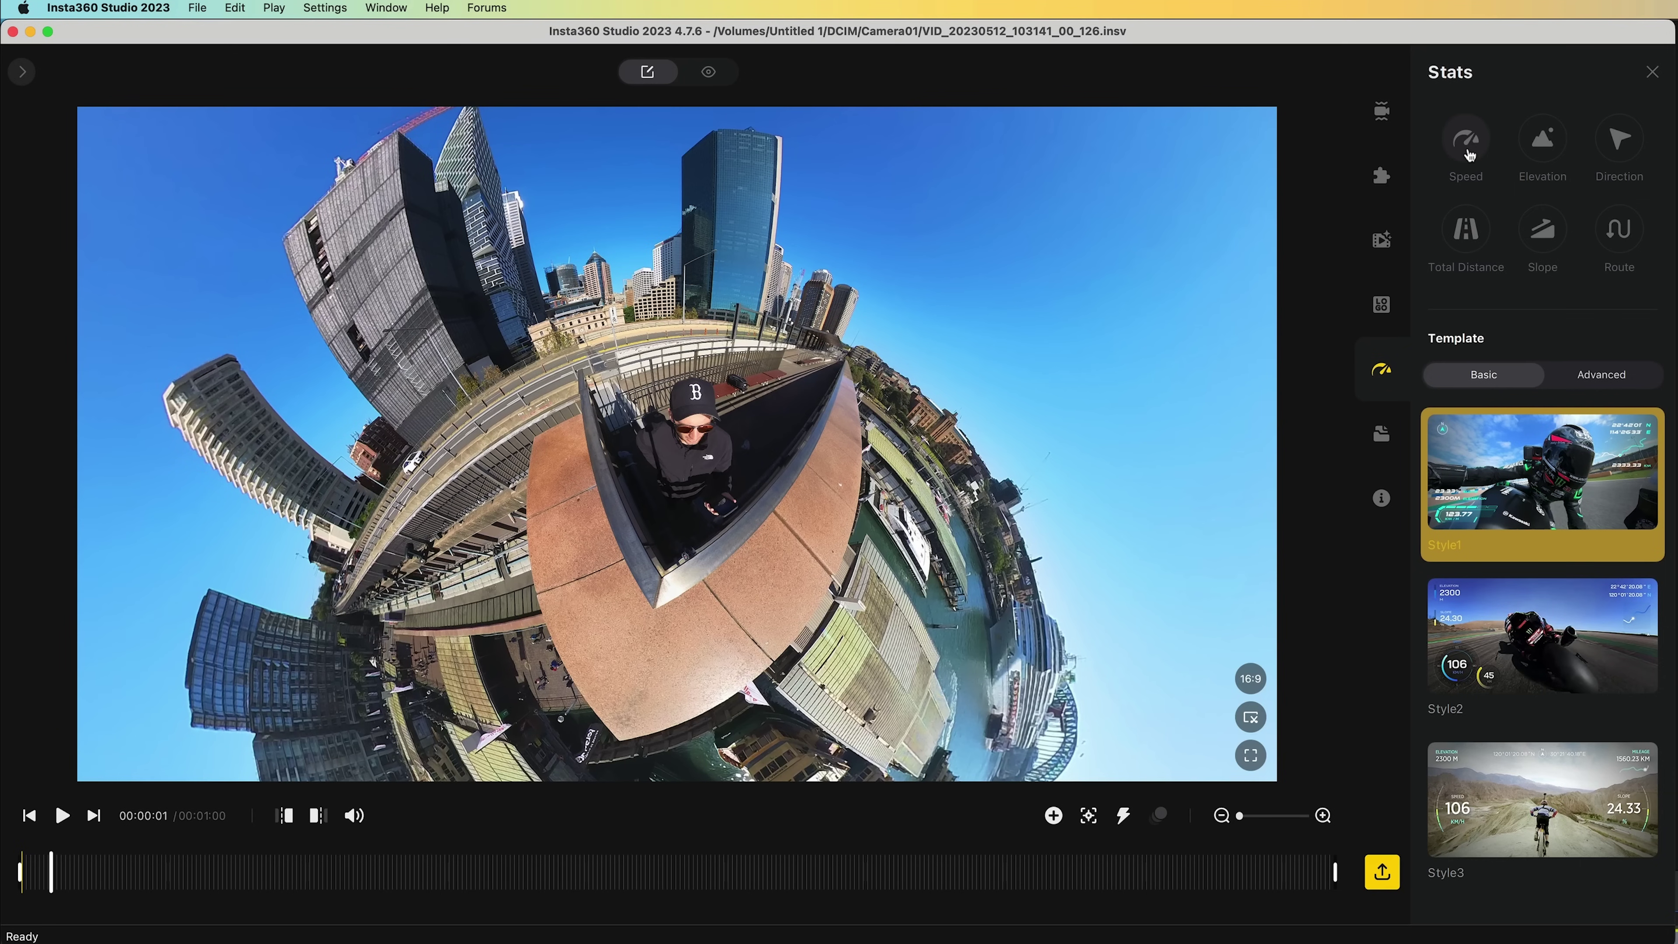
click(1468, 152)
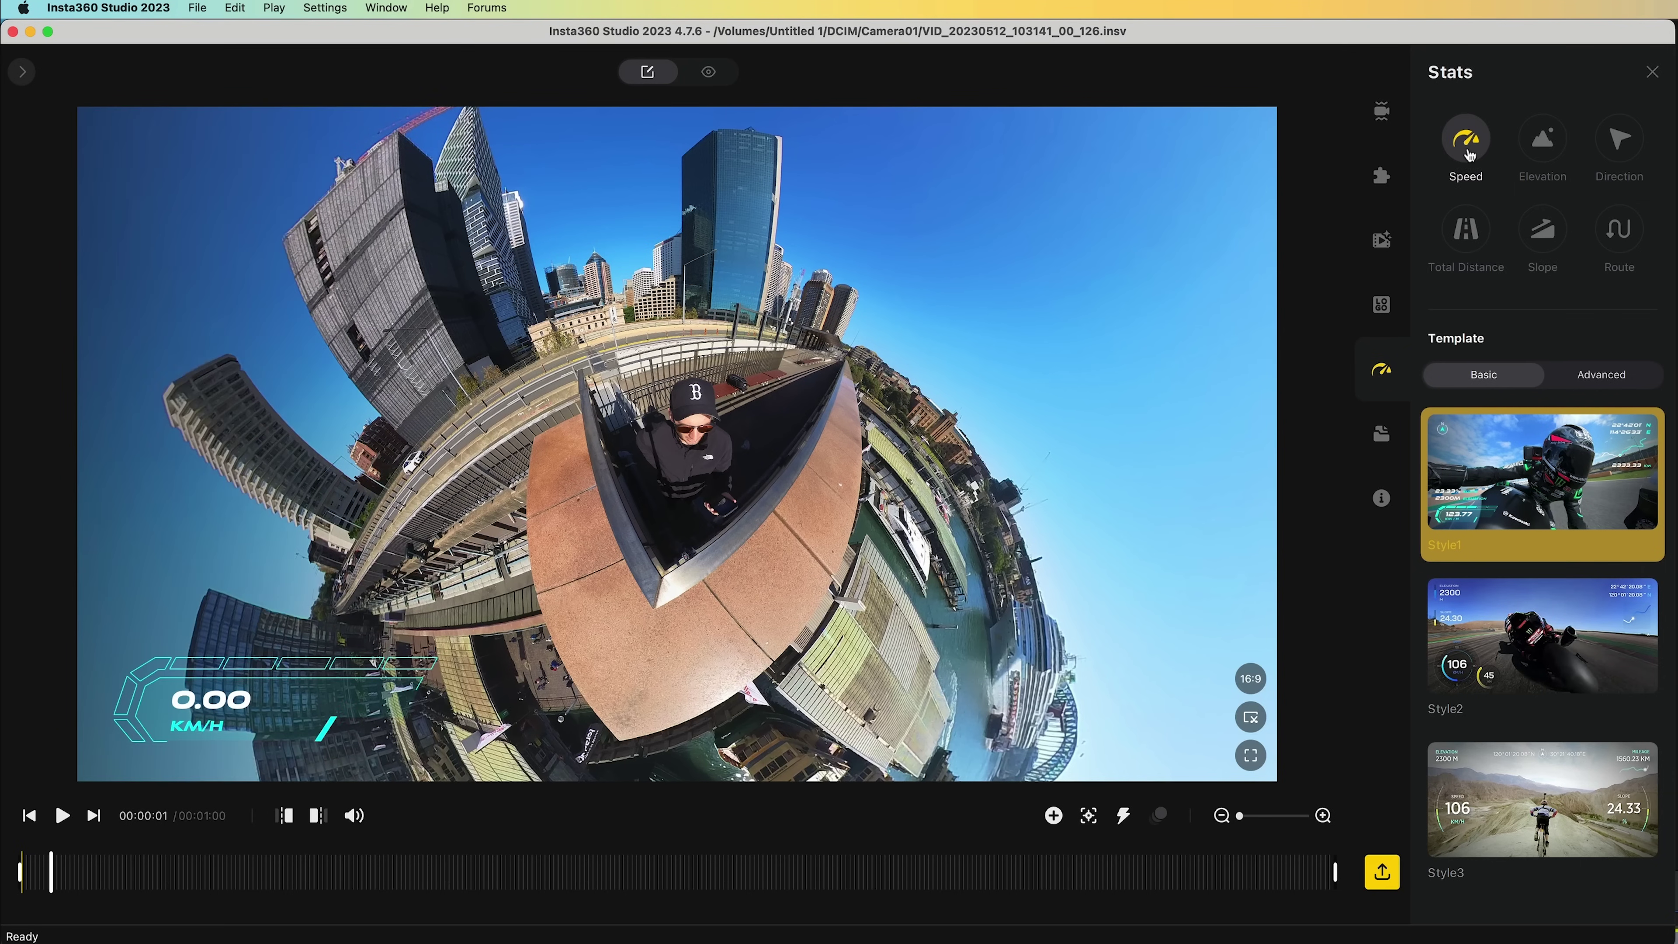
click(1547, 151)
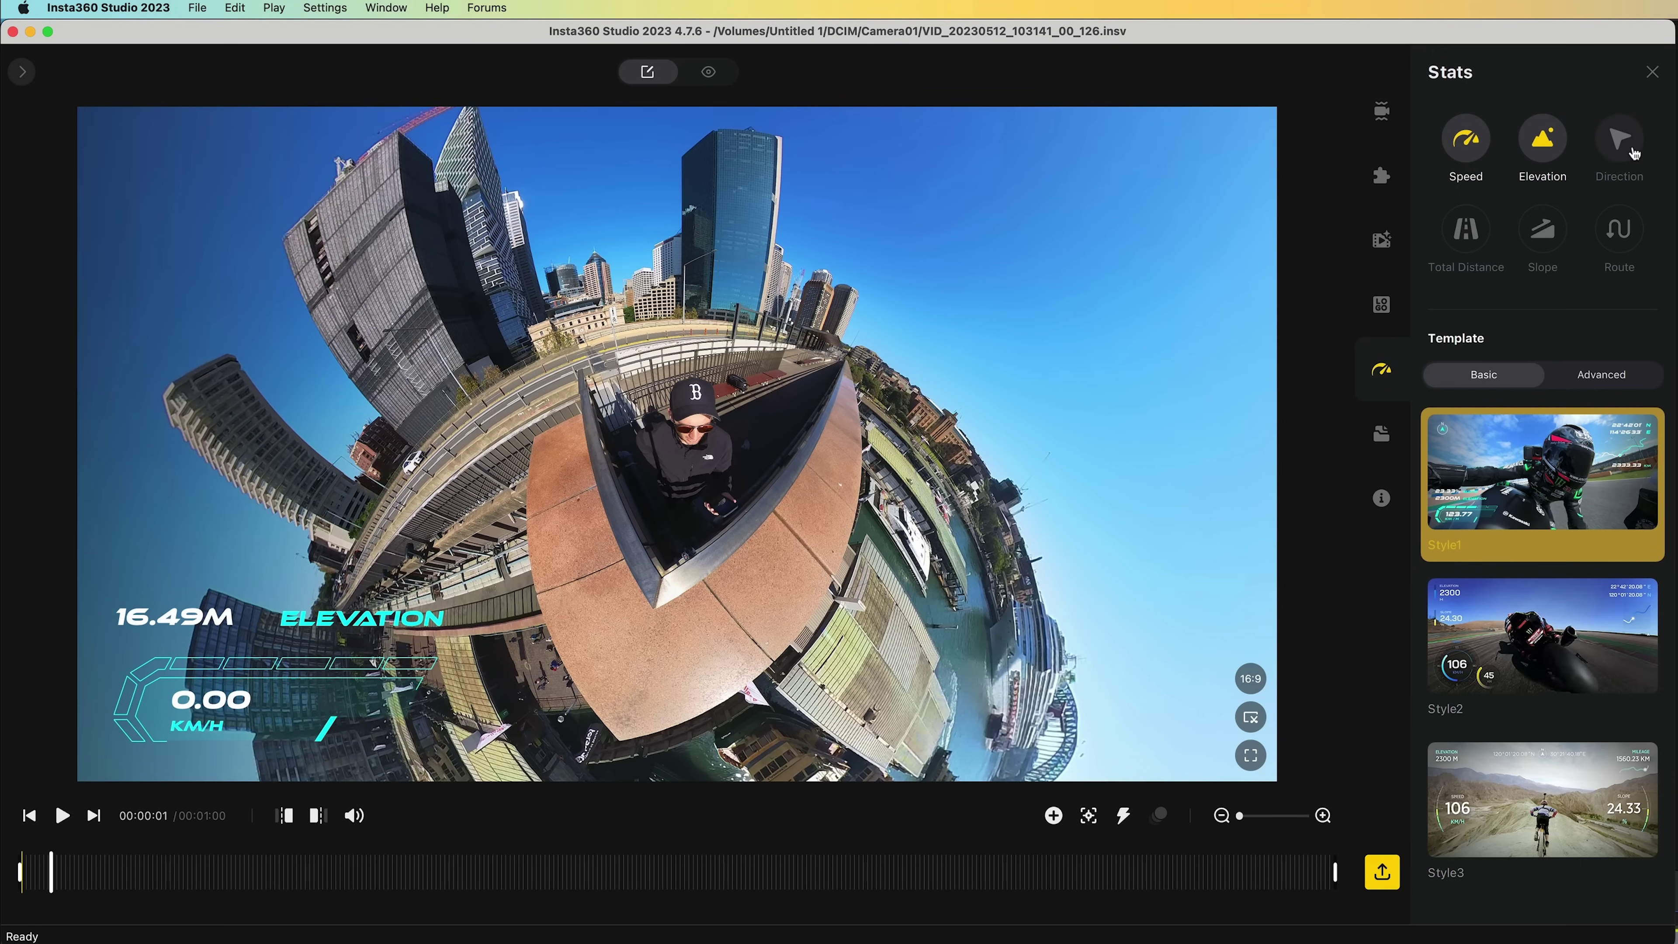
click(1621, 155)
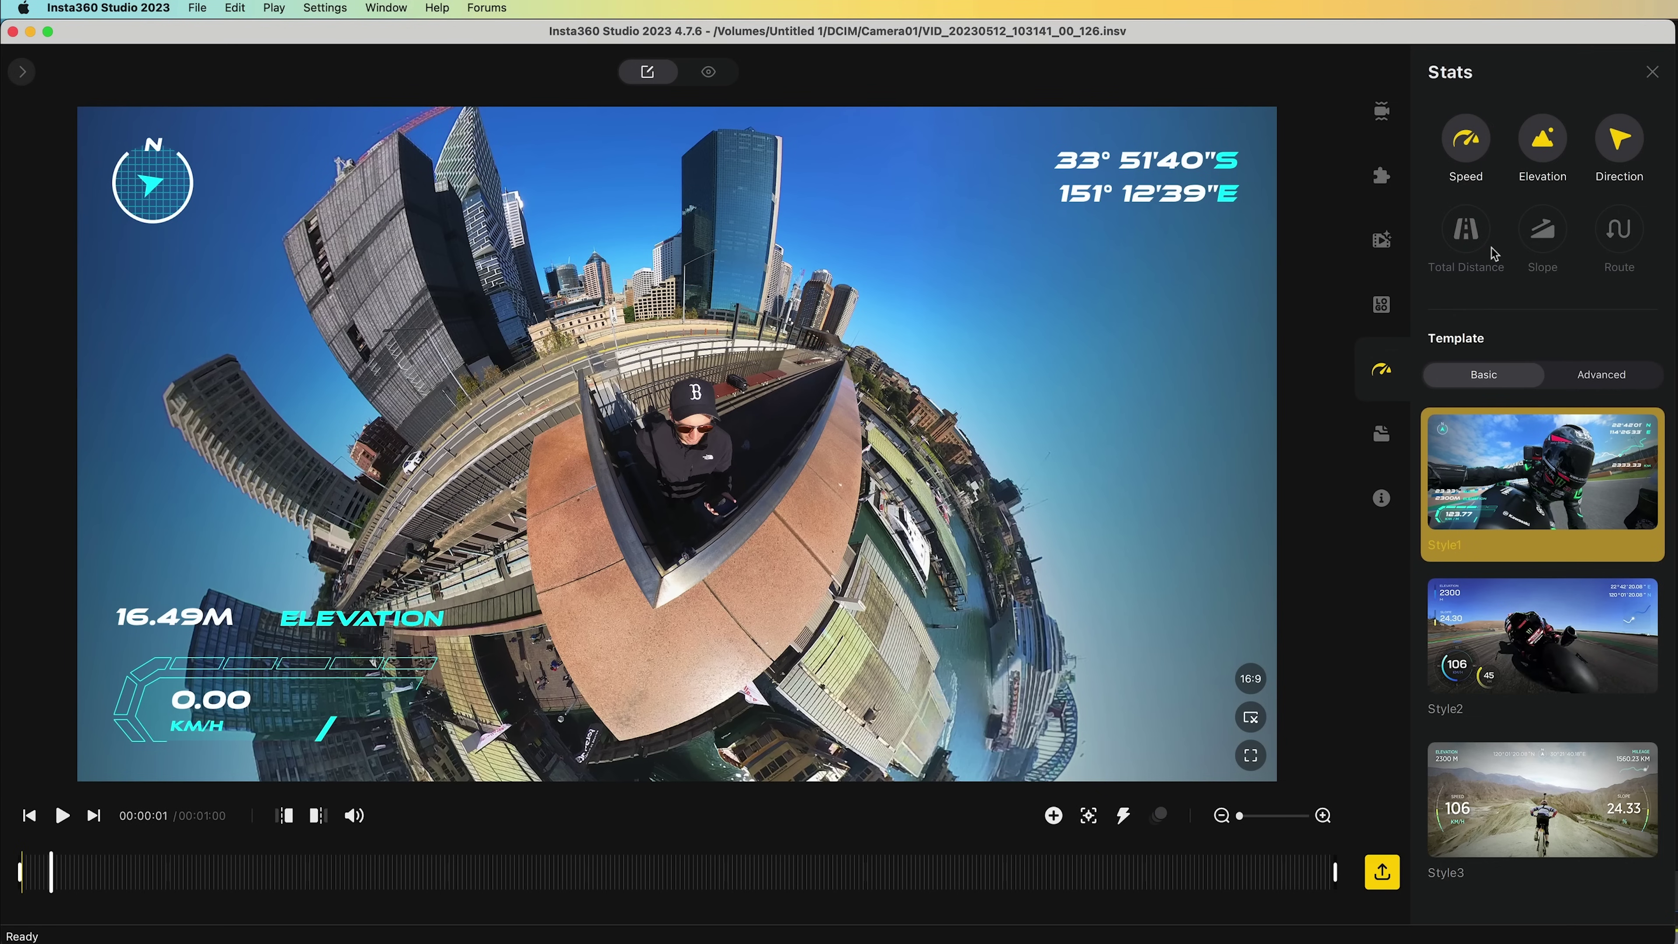
click(1470, 153)
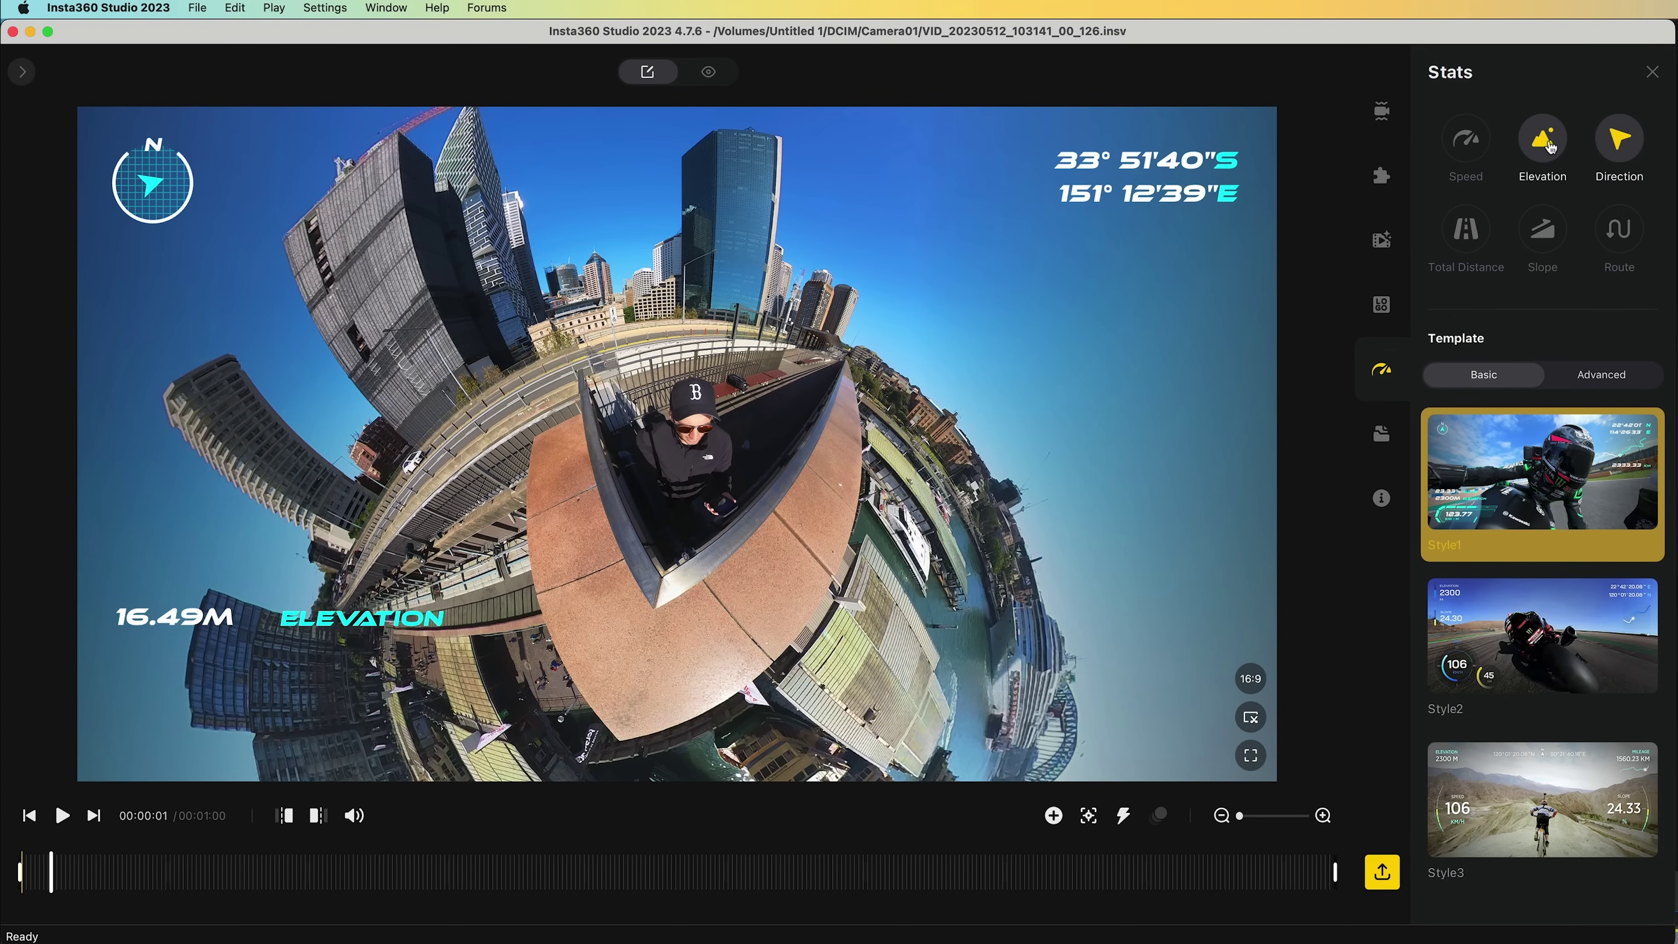
click(1543, 141)
click(1618, 140)
click(1384, 436)
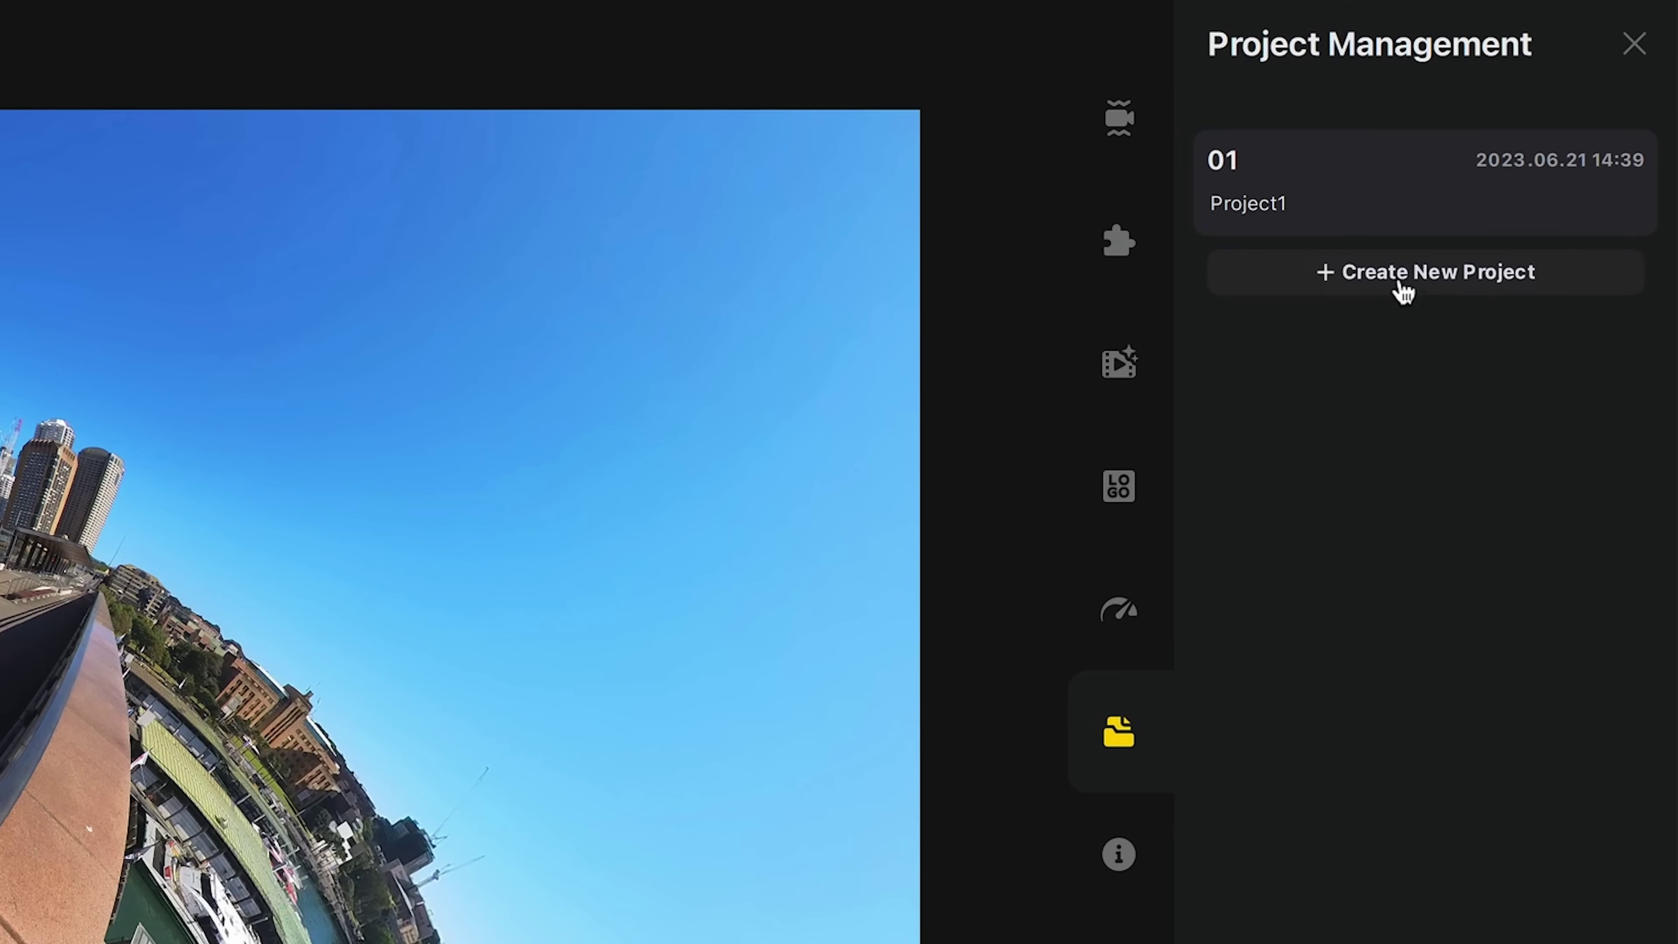
Create Project2, look around the 360 preview, check File Properties, then open VID_152.insv.
click(1402, 288)
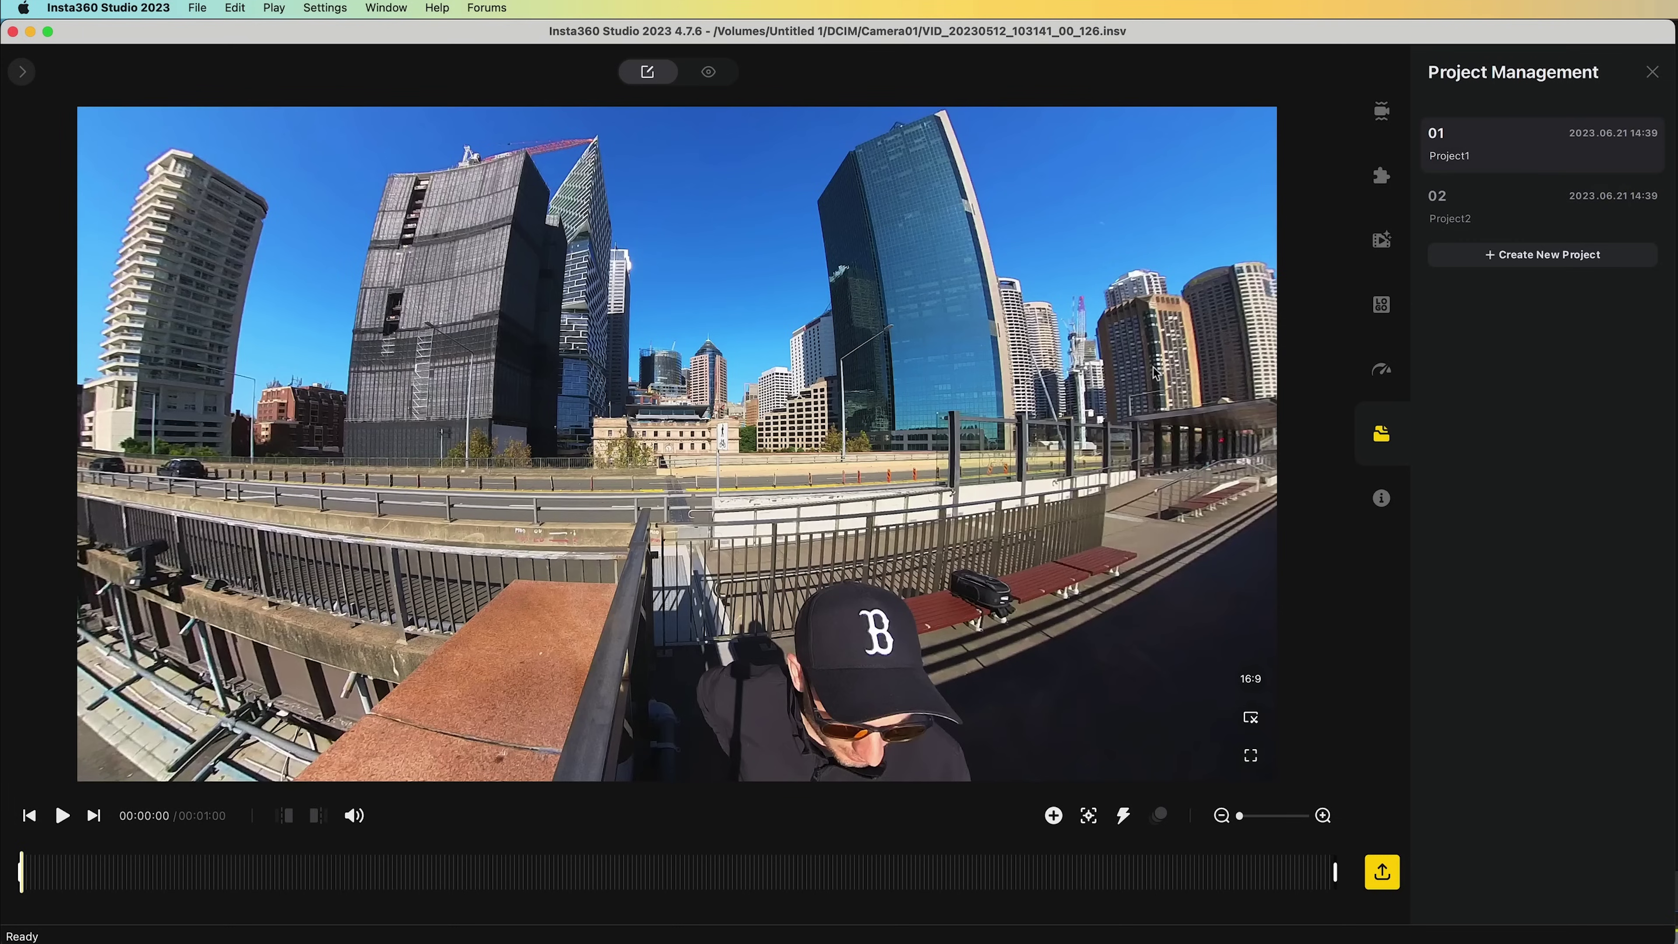
drag(1156, 373, 849, 379)
drag(1072, 397, 671, 387)
drag(929, 428, 699, 415)
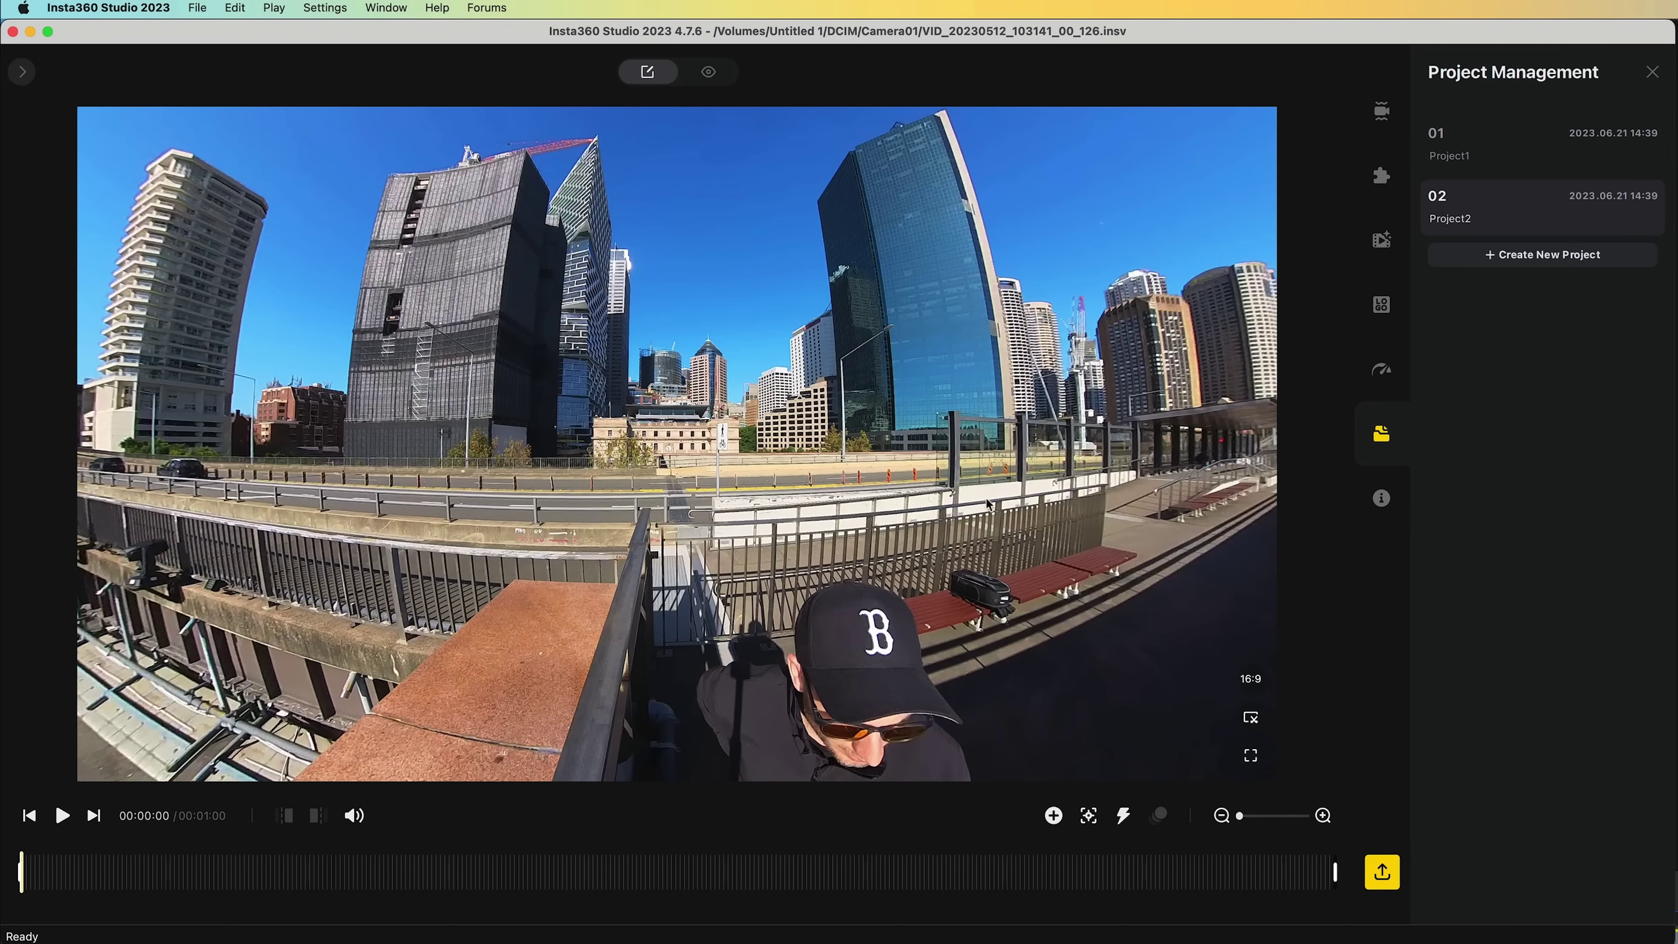
drag(925, 529, 502, 537)
drag(821, 540, 660, 539)
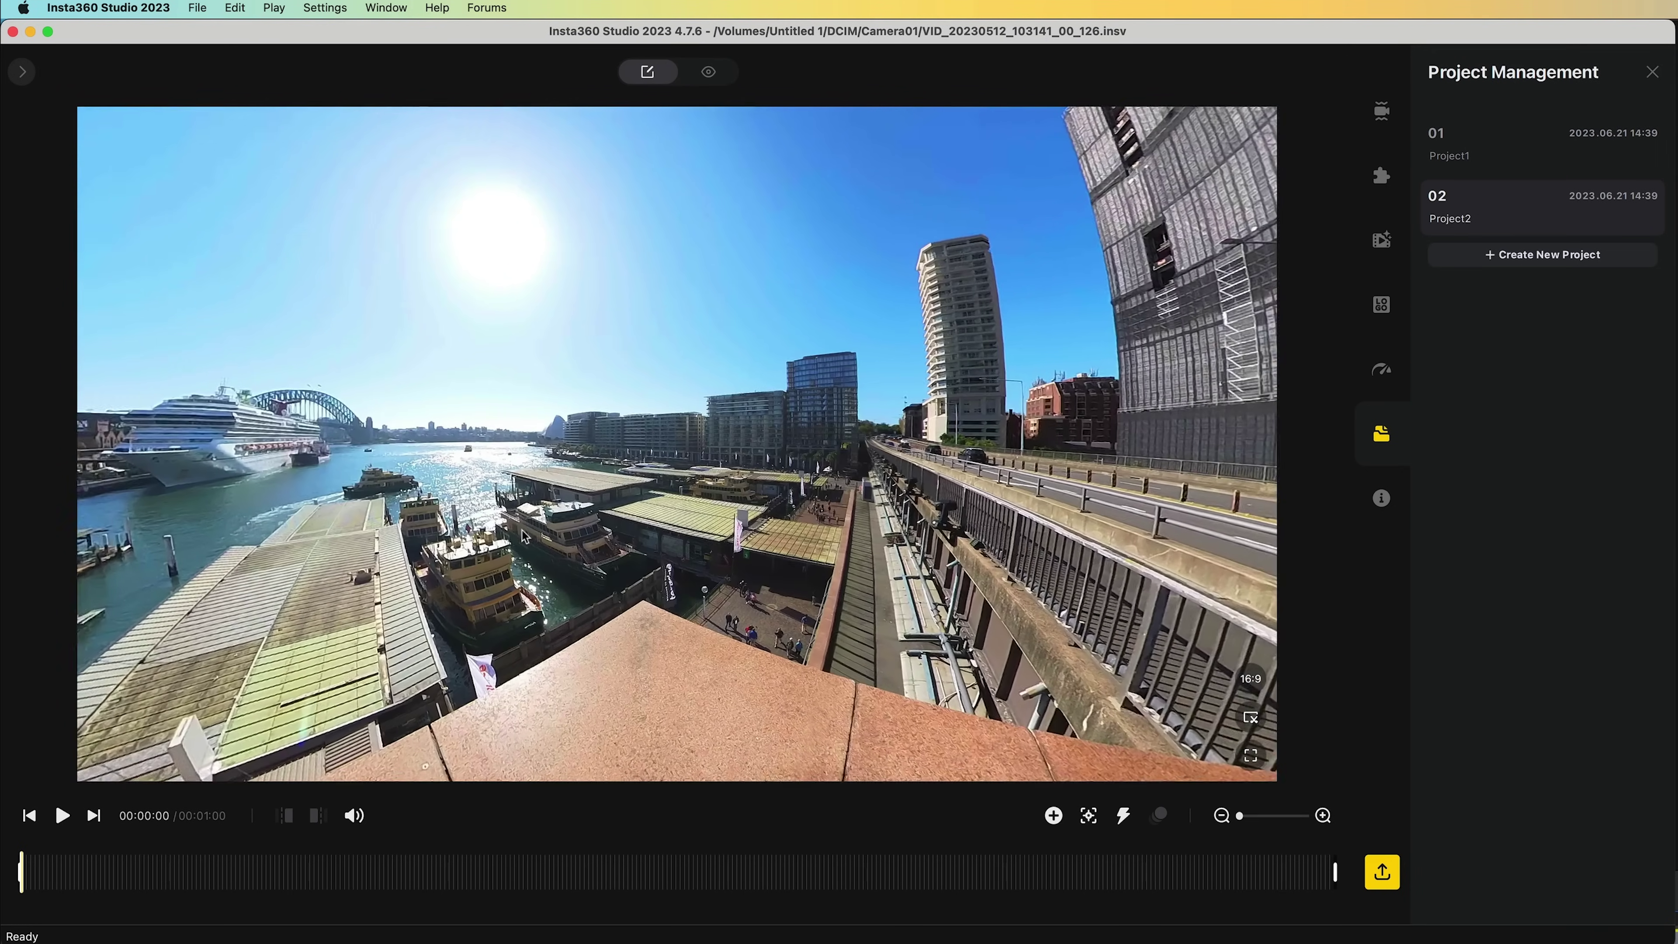
drag(963, 540, 767, 540)
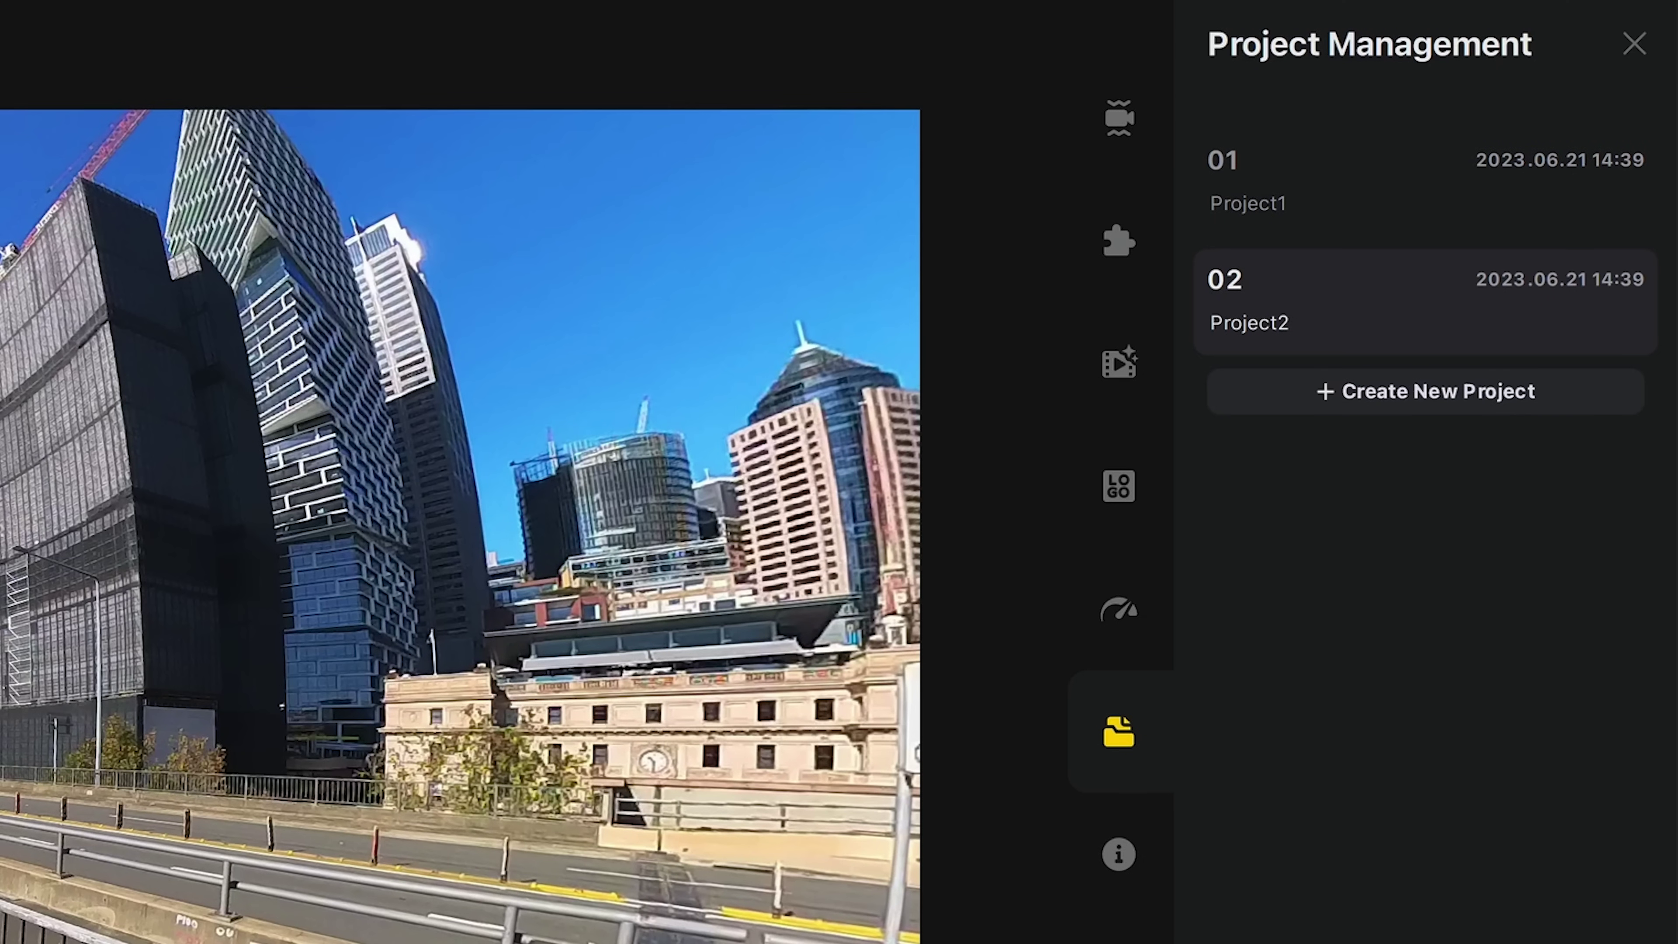
click(1118, 851)
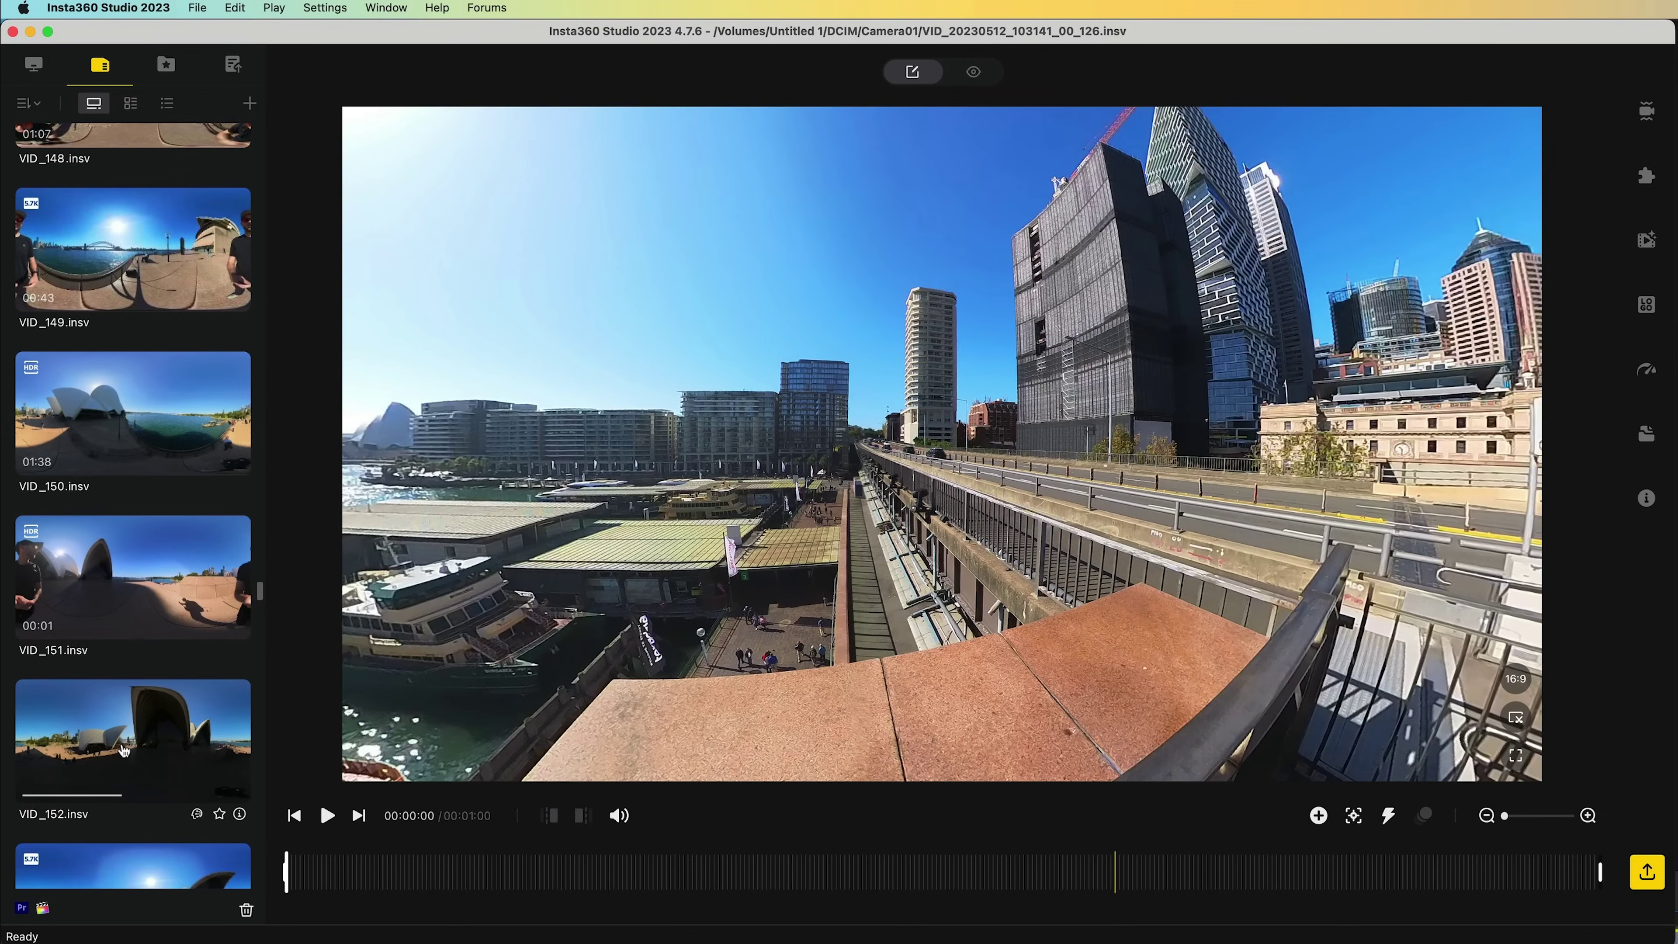
click(123, 749)
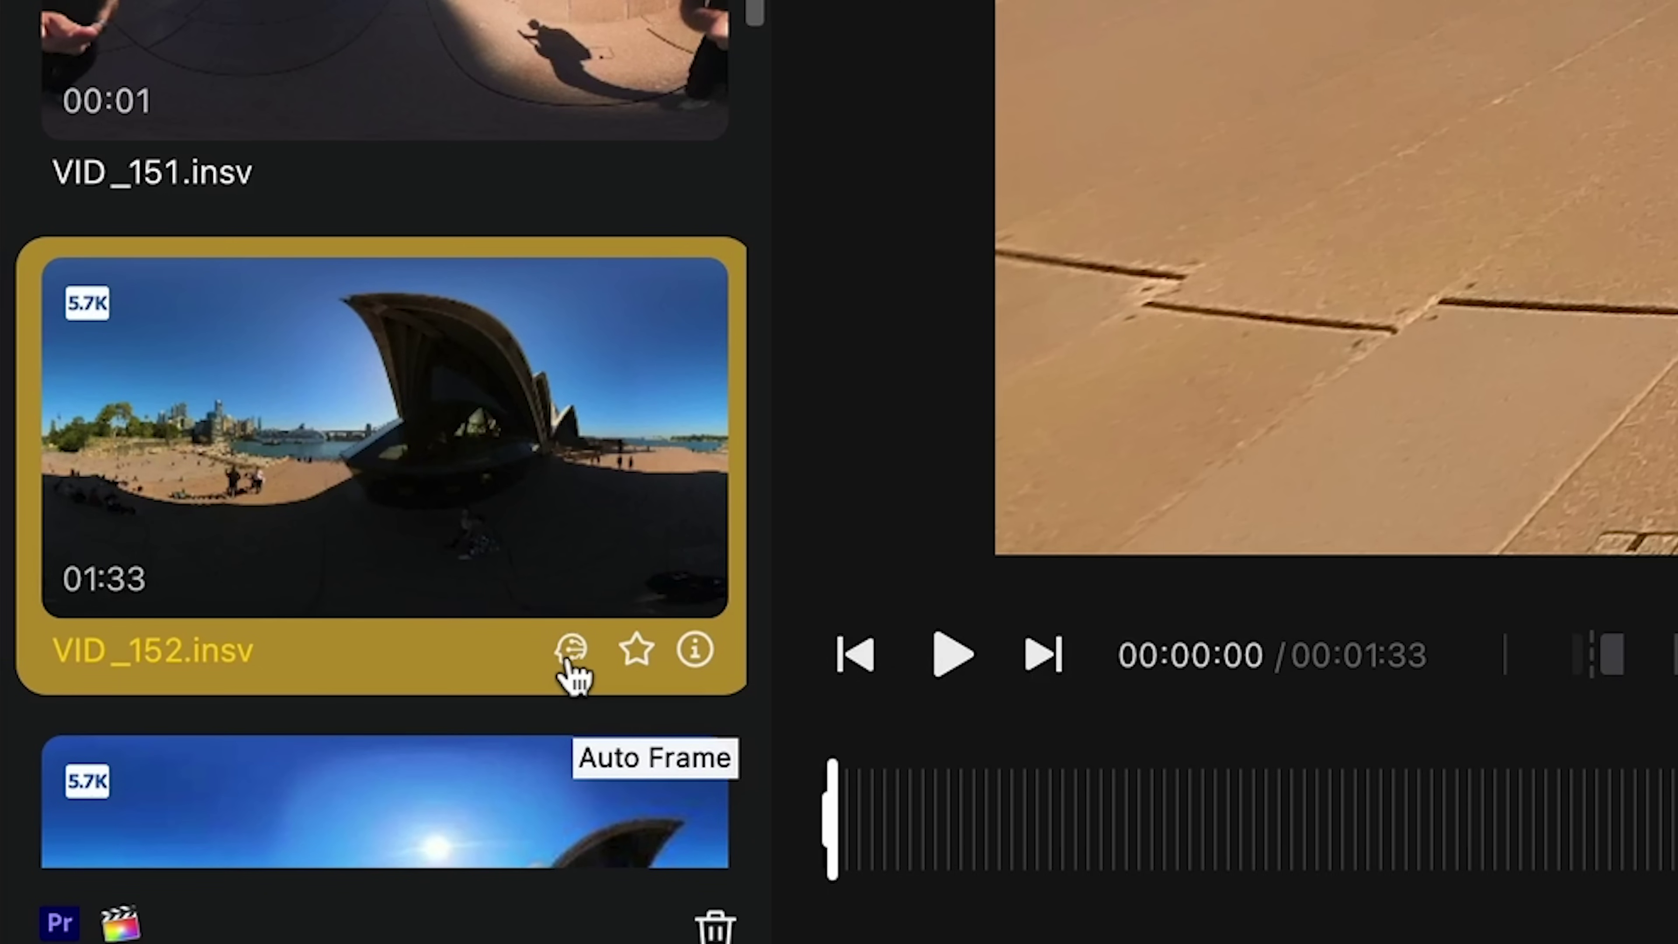
Auto Frame VID_152.insv and preview the generated 00:32, 00:17 and 00:06 clips.
click(570, 651)
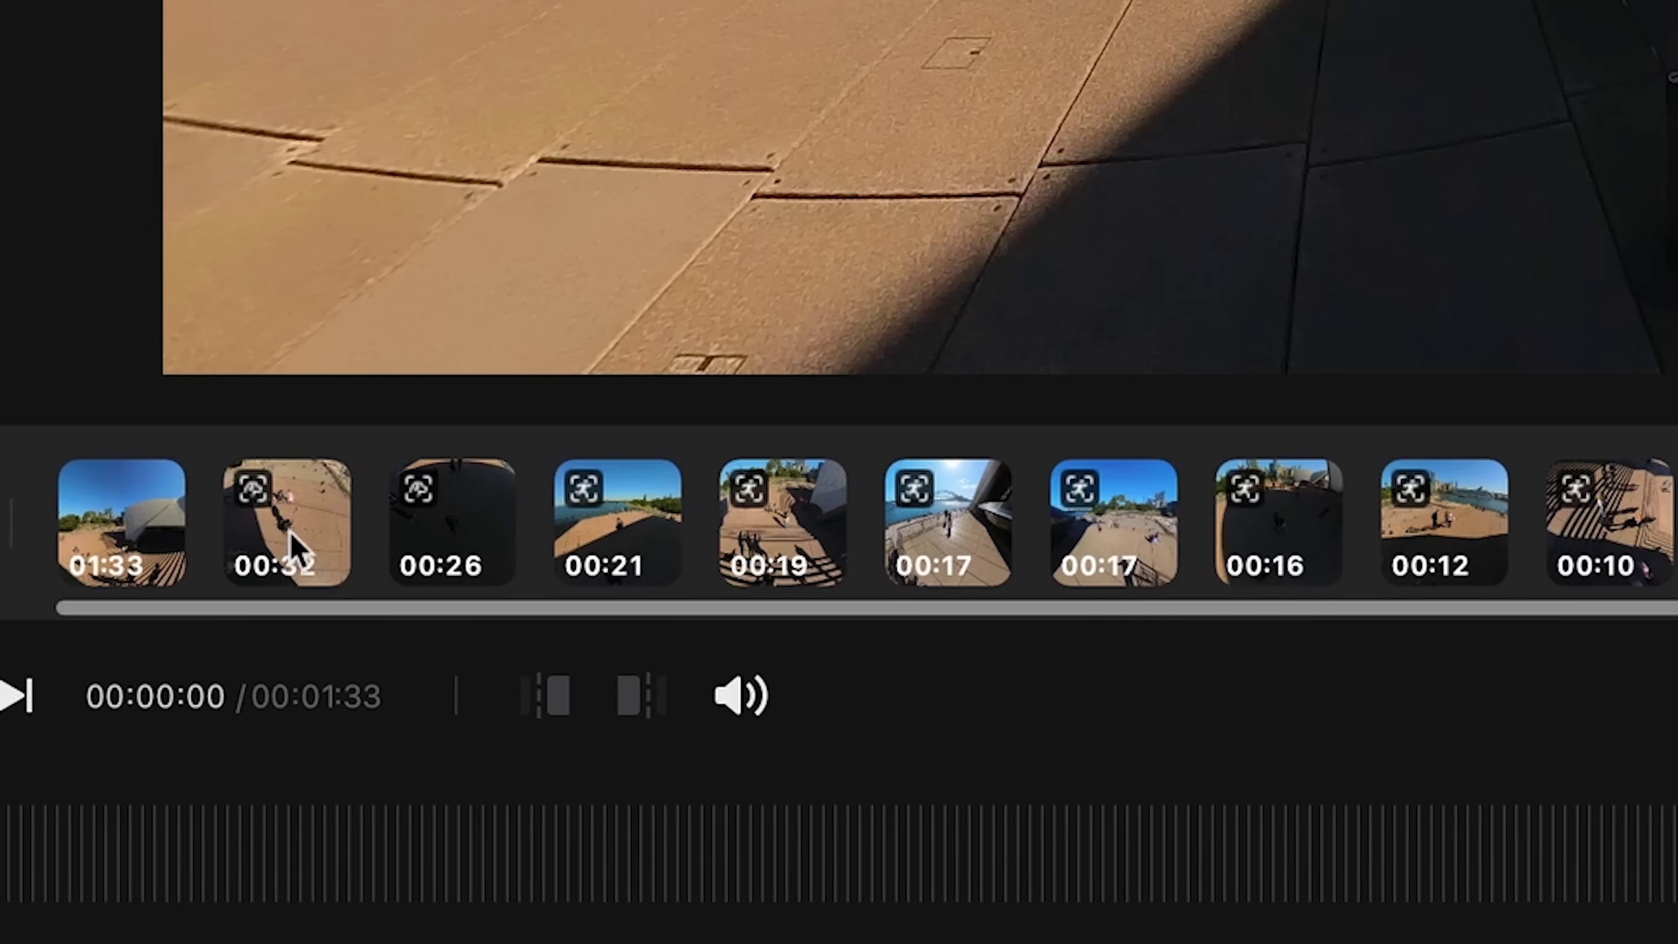
click(290, 548)
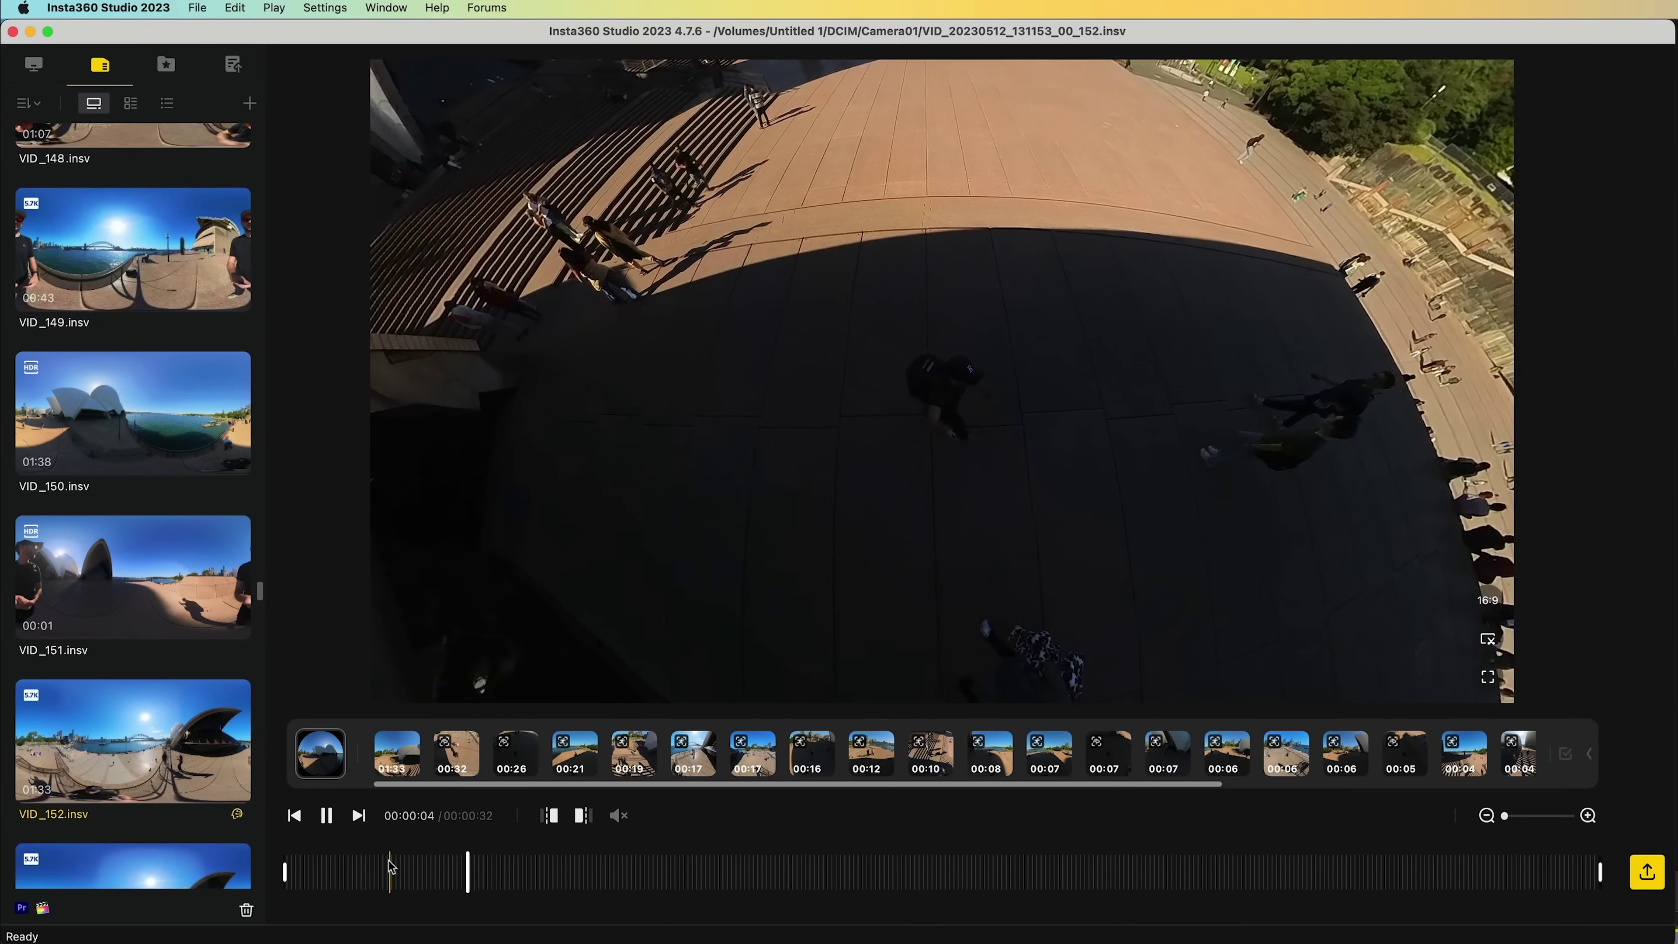
click(688, 759)
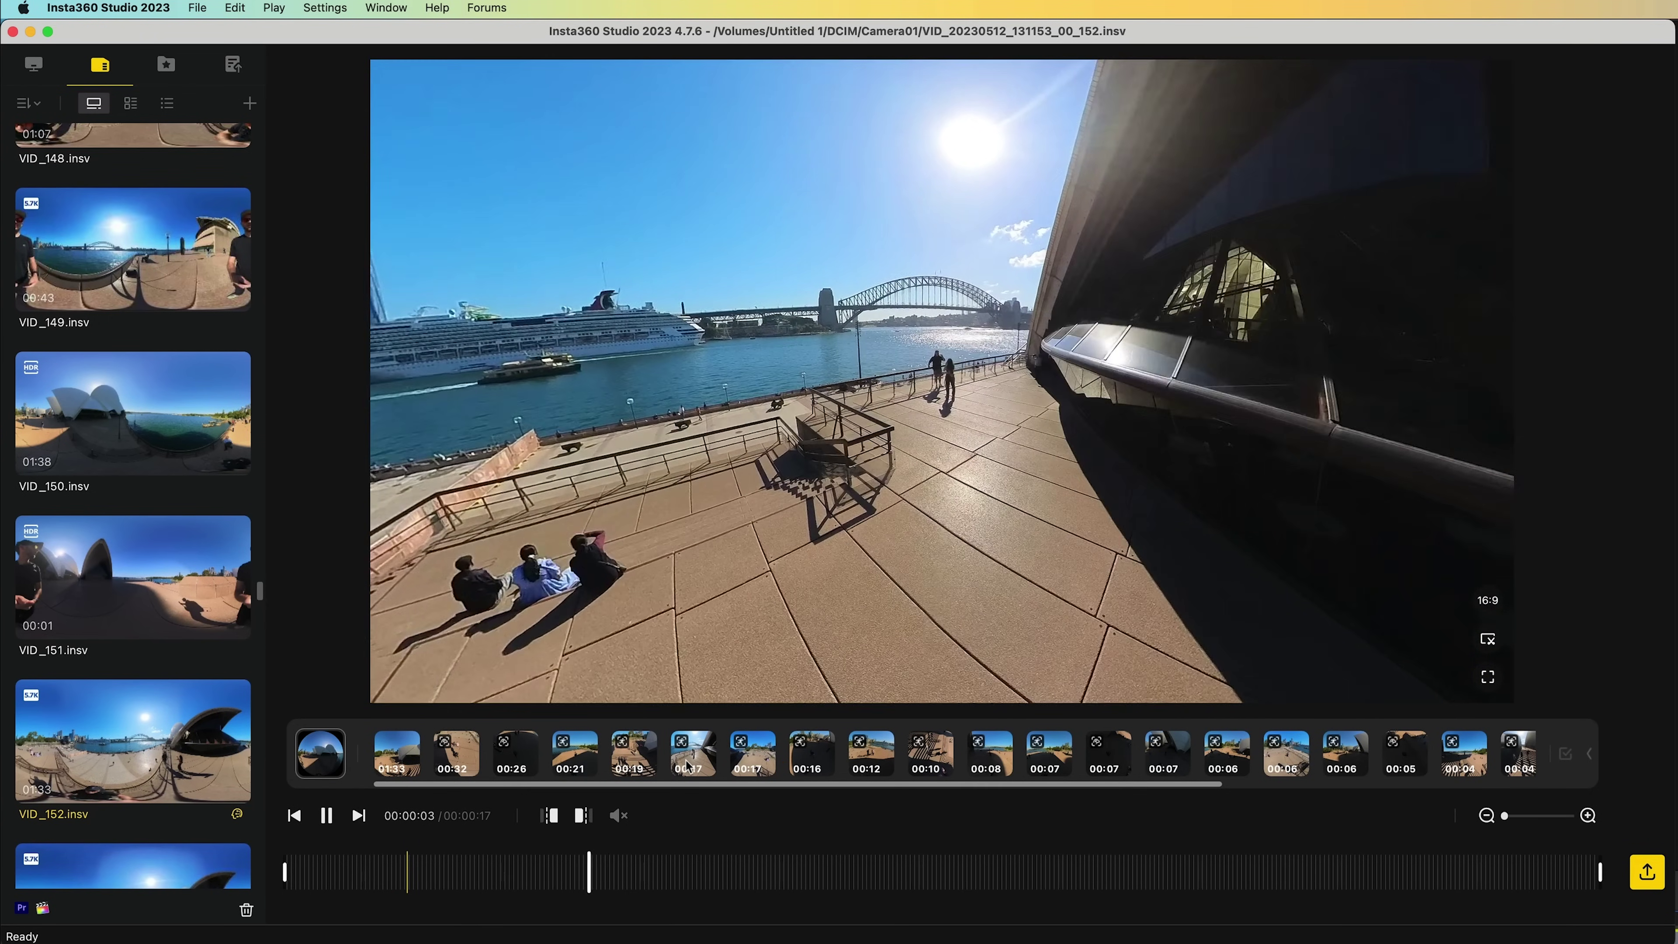
click(760, 761)
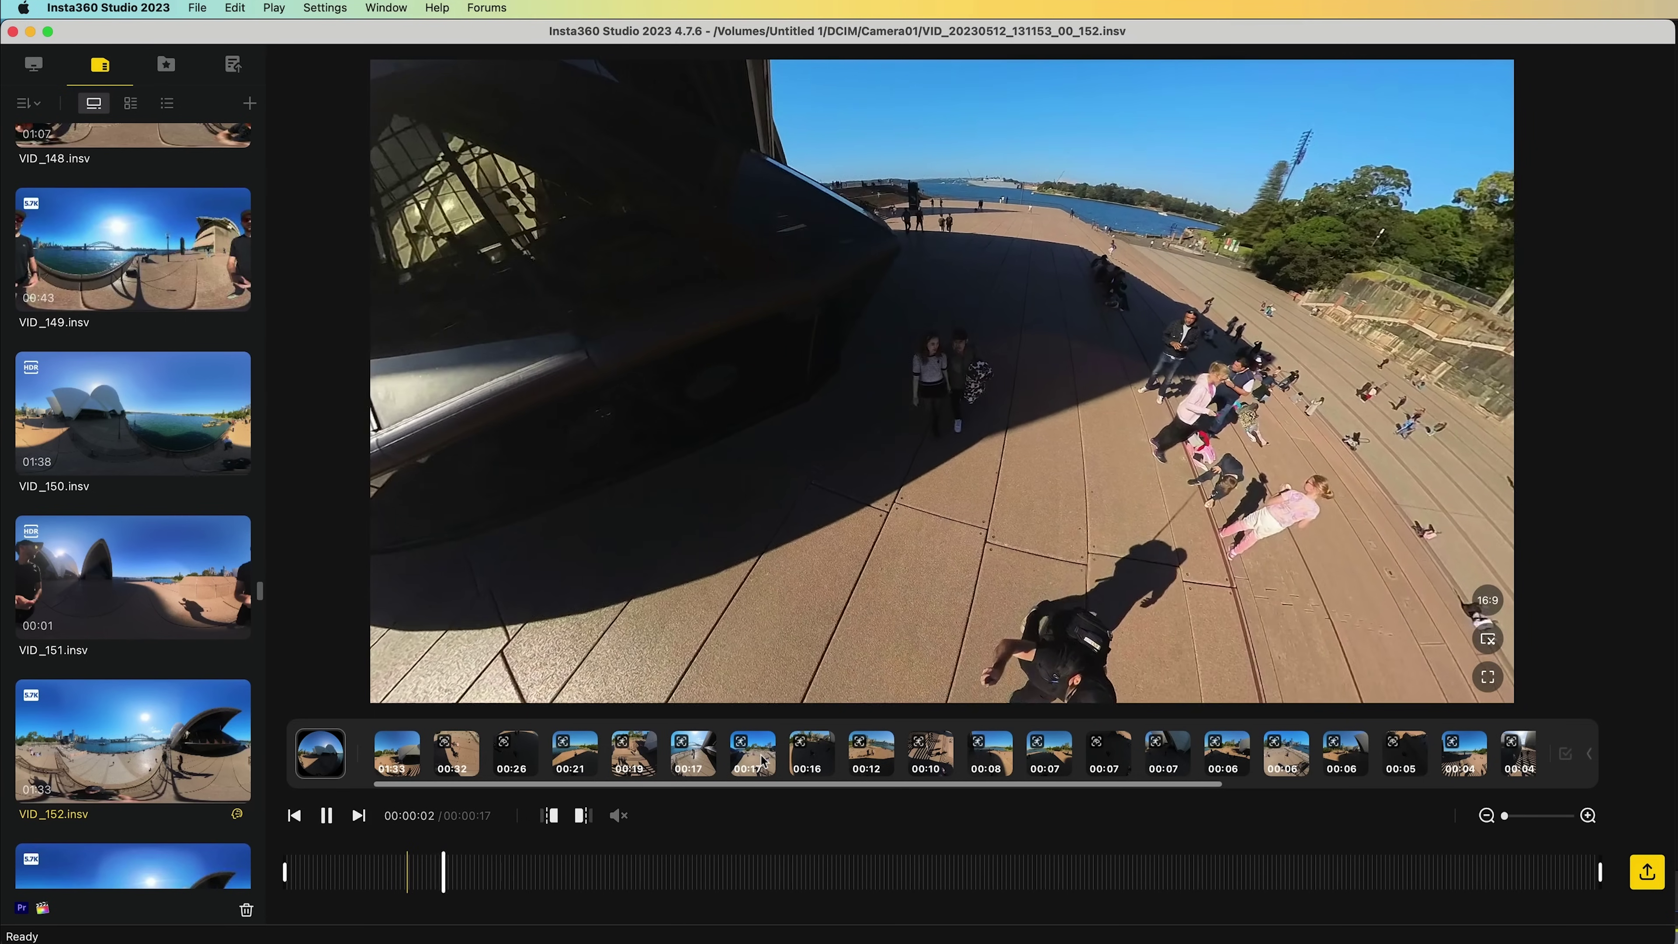
click(1291, 759)
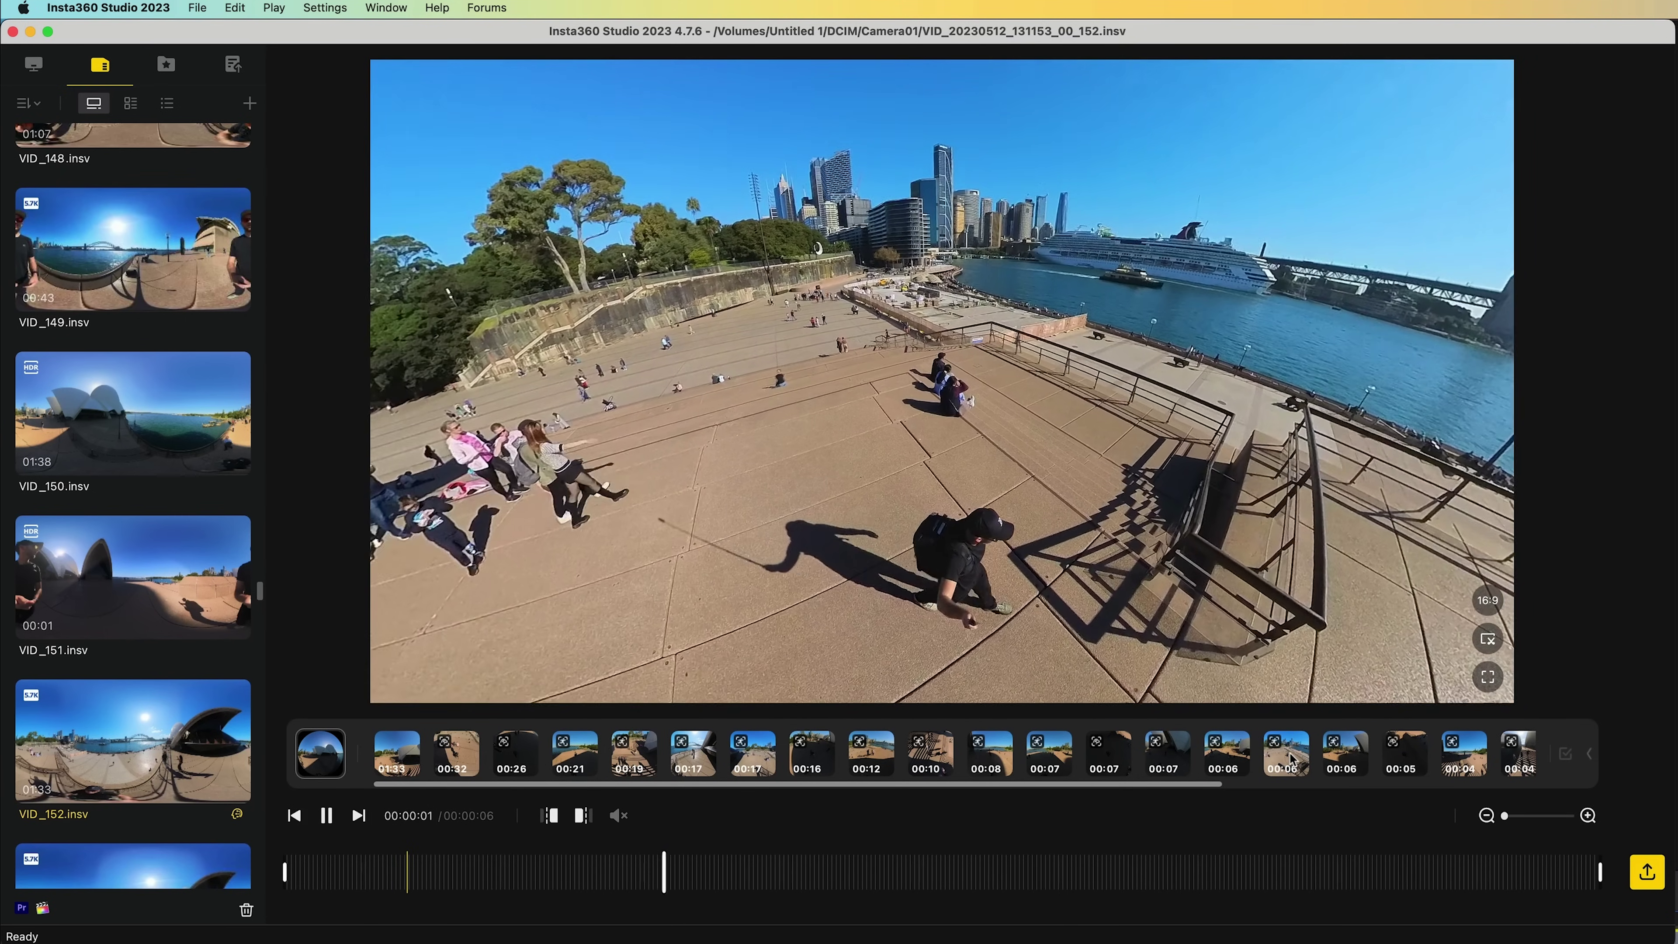
click(1327, 760)
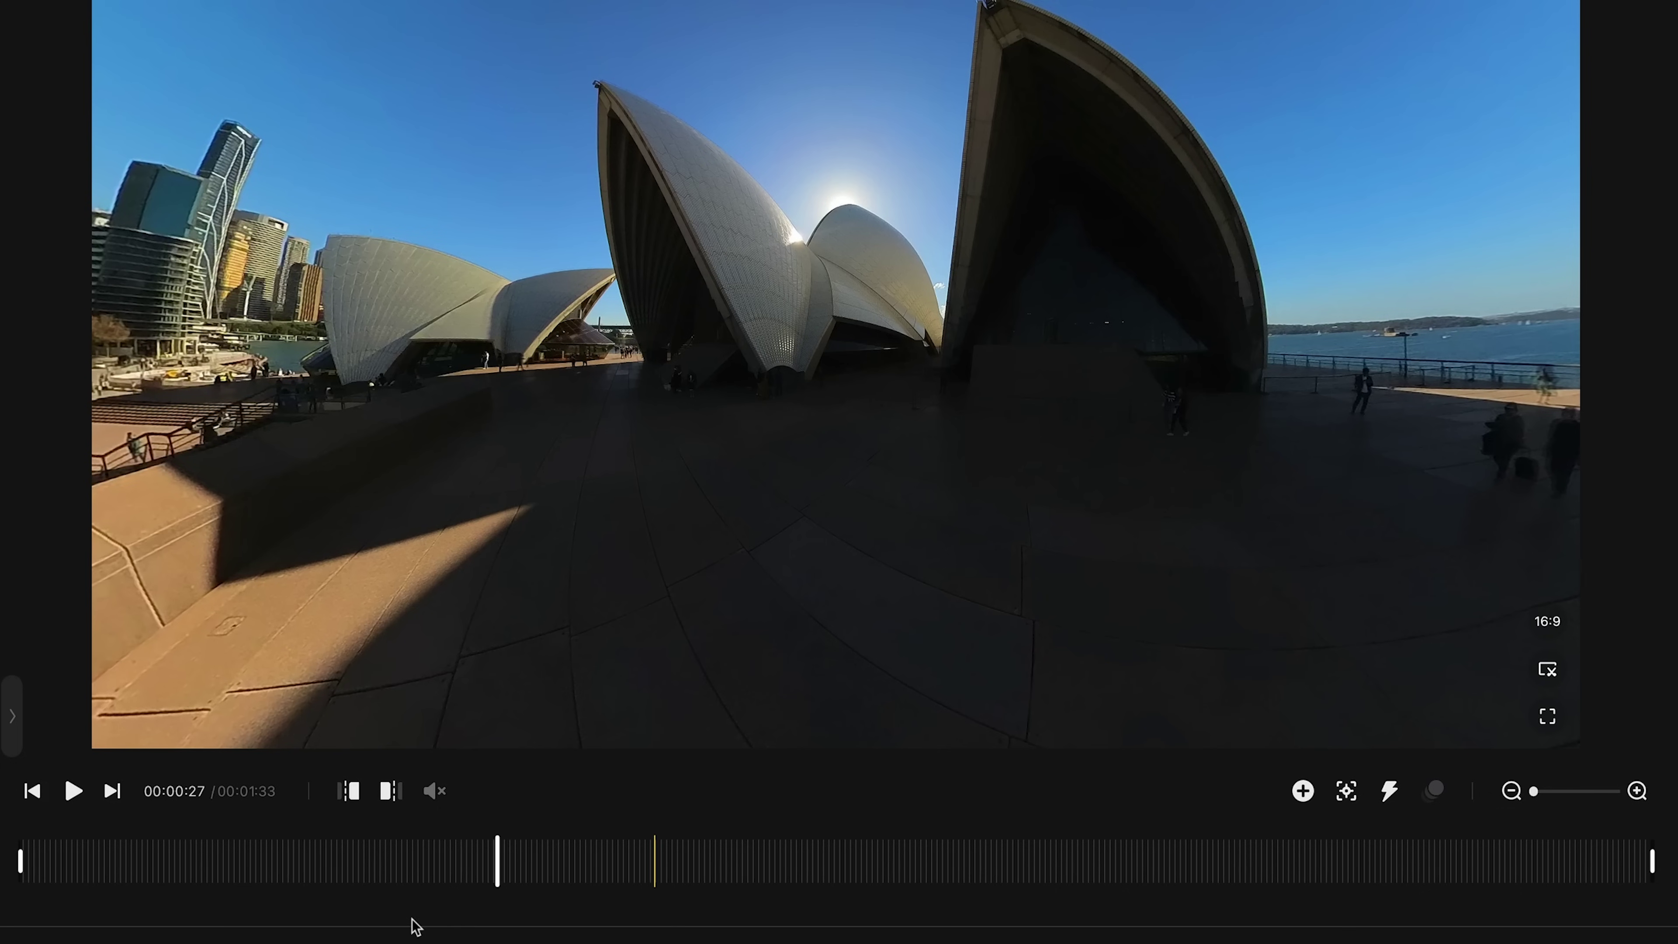
Mark a trim start, then a trim end near 1:15, leaving a 00:01:16 clip.
click(173, 859)
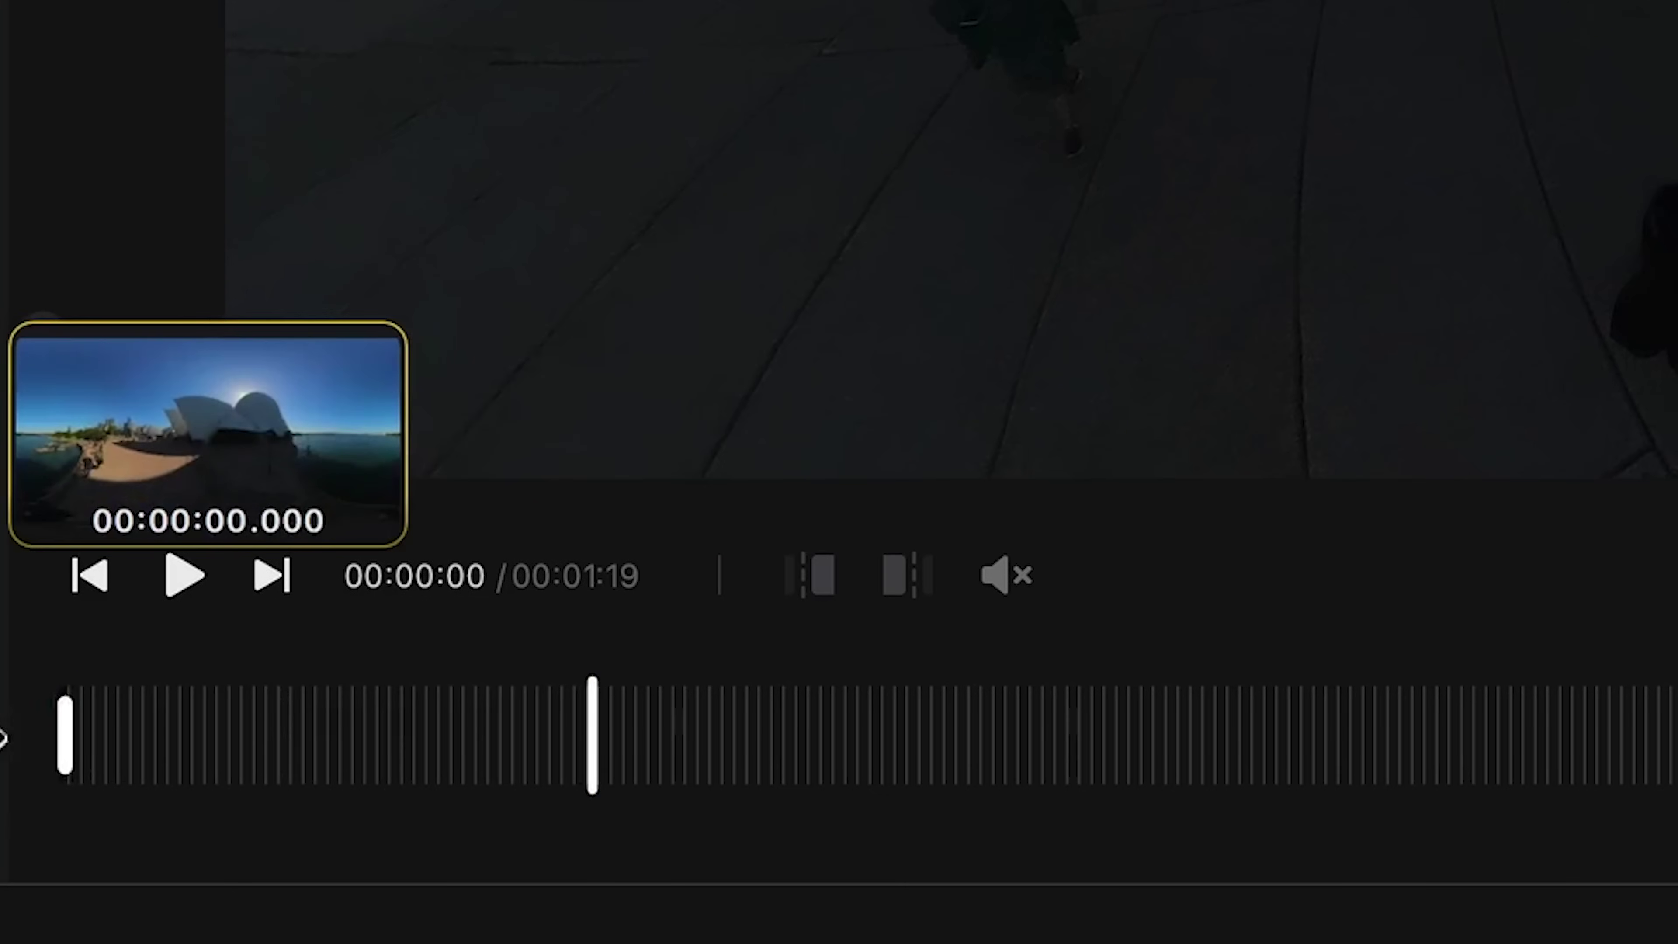
click(817, 580)
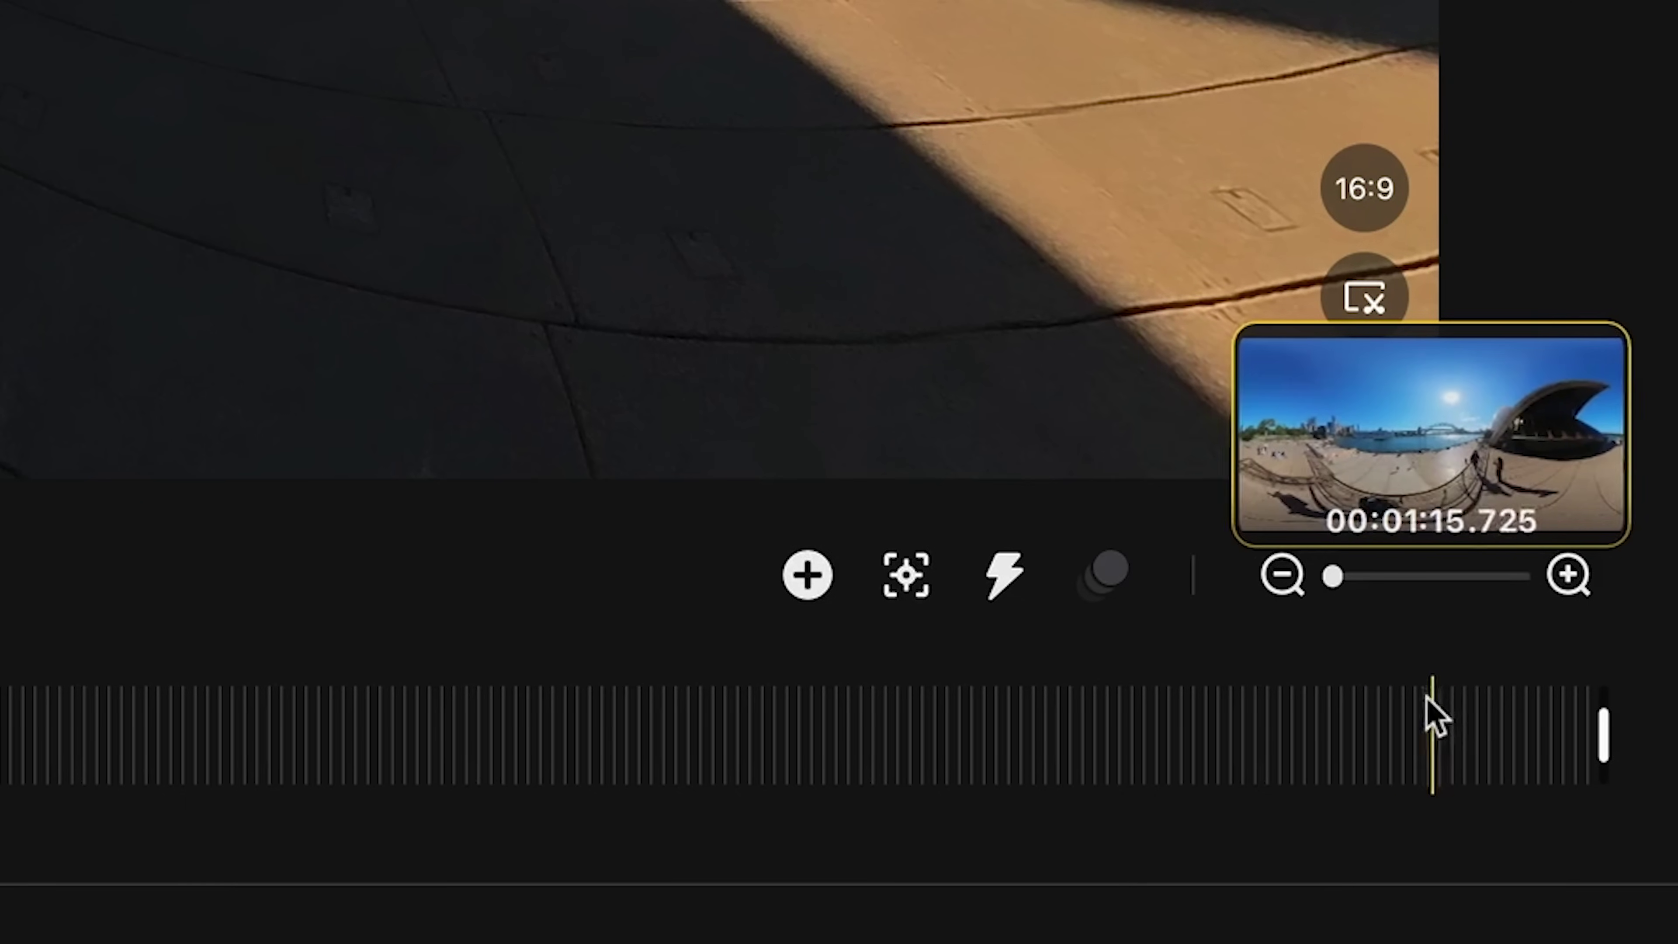
click(1425, 730)
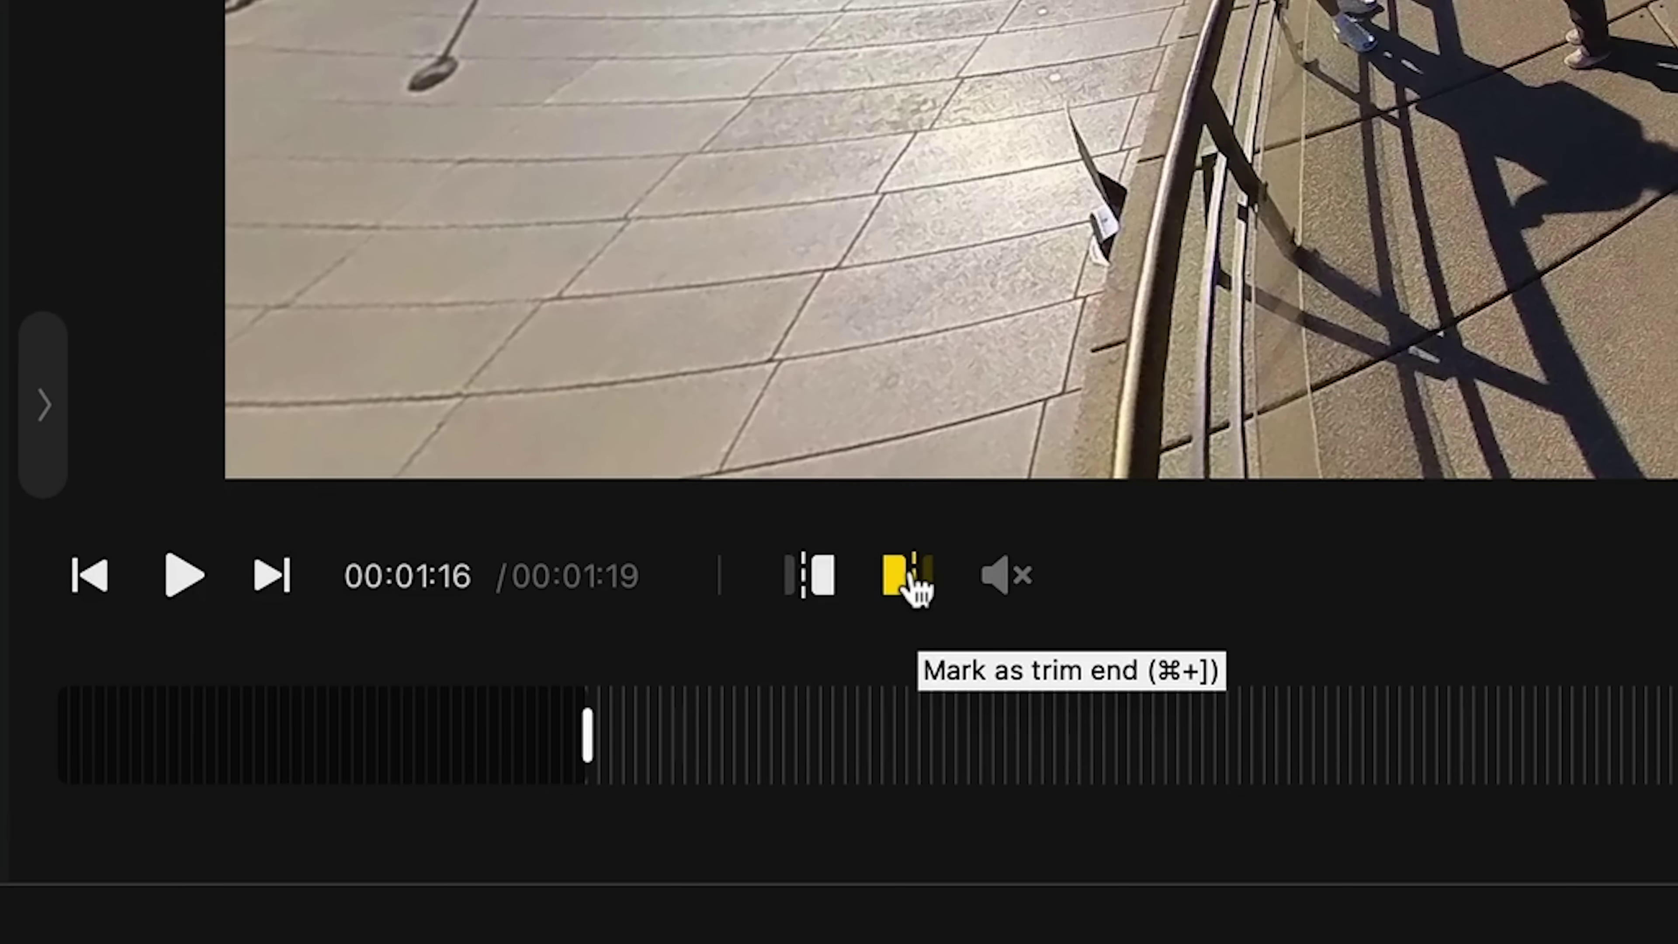
click(913, 581)
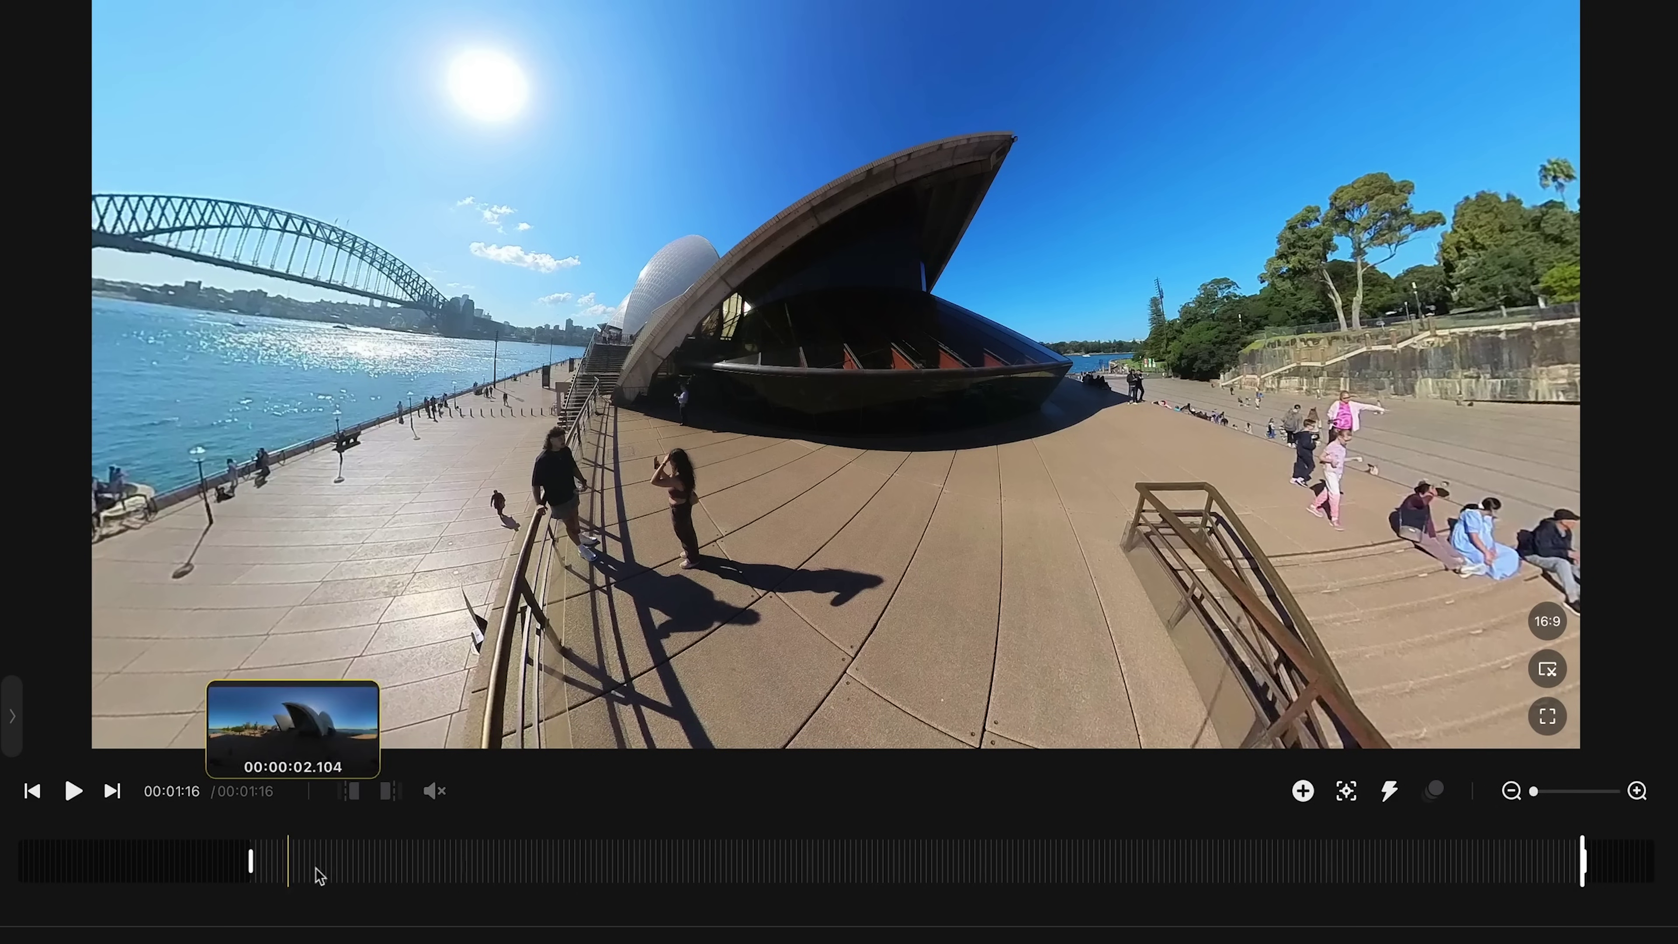
mouse_move(435, 791)
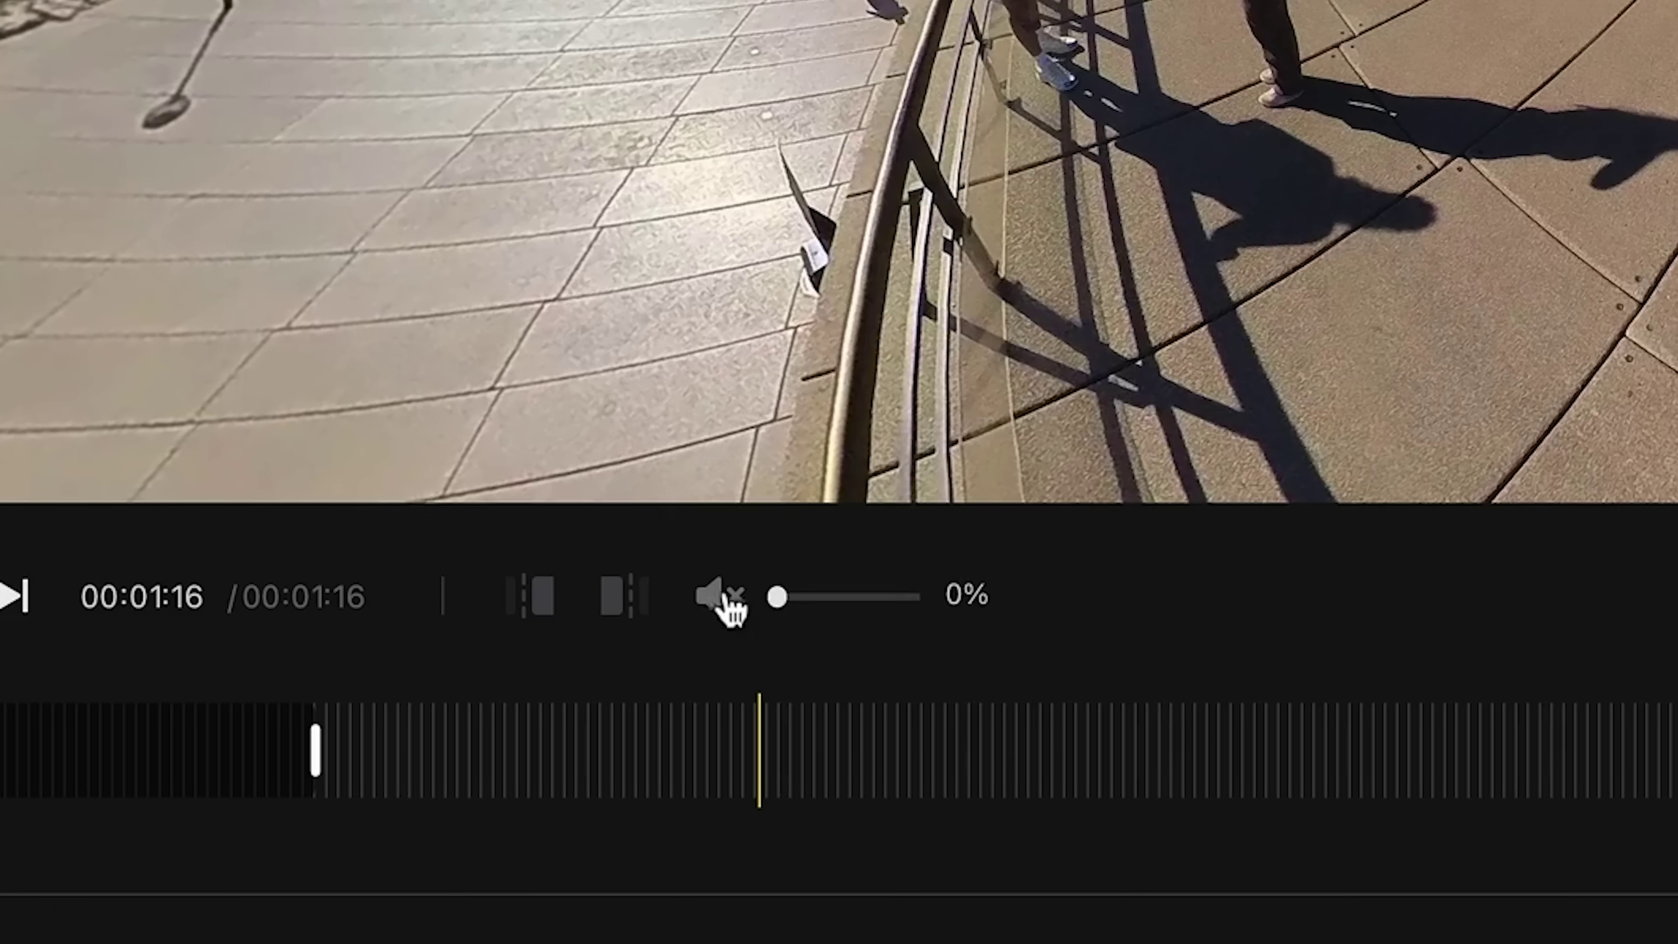
drag(461, 792, 468, 794)
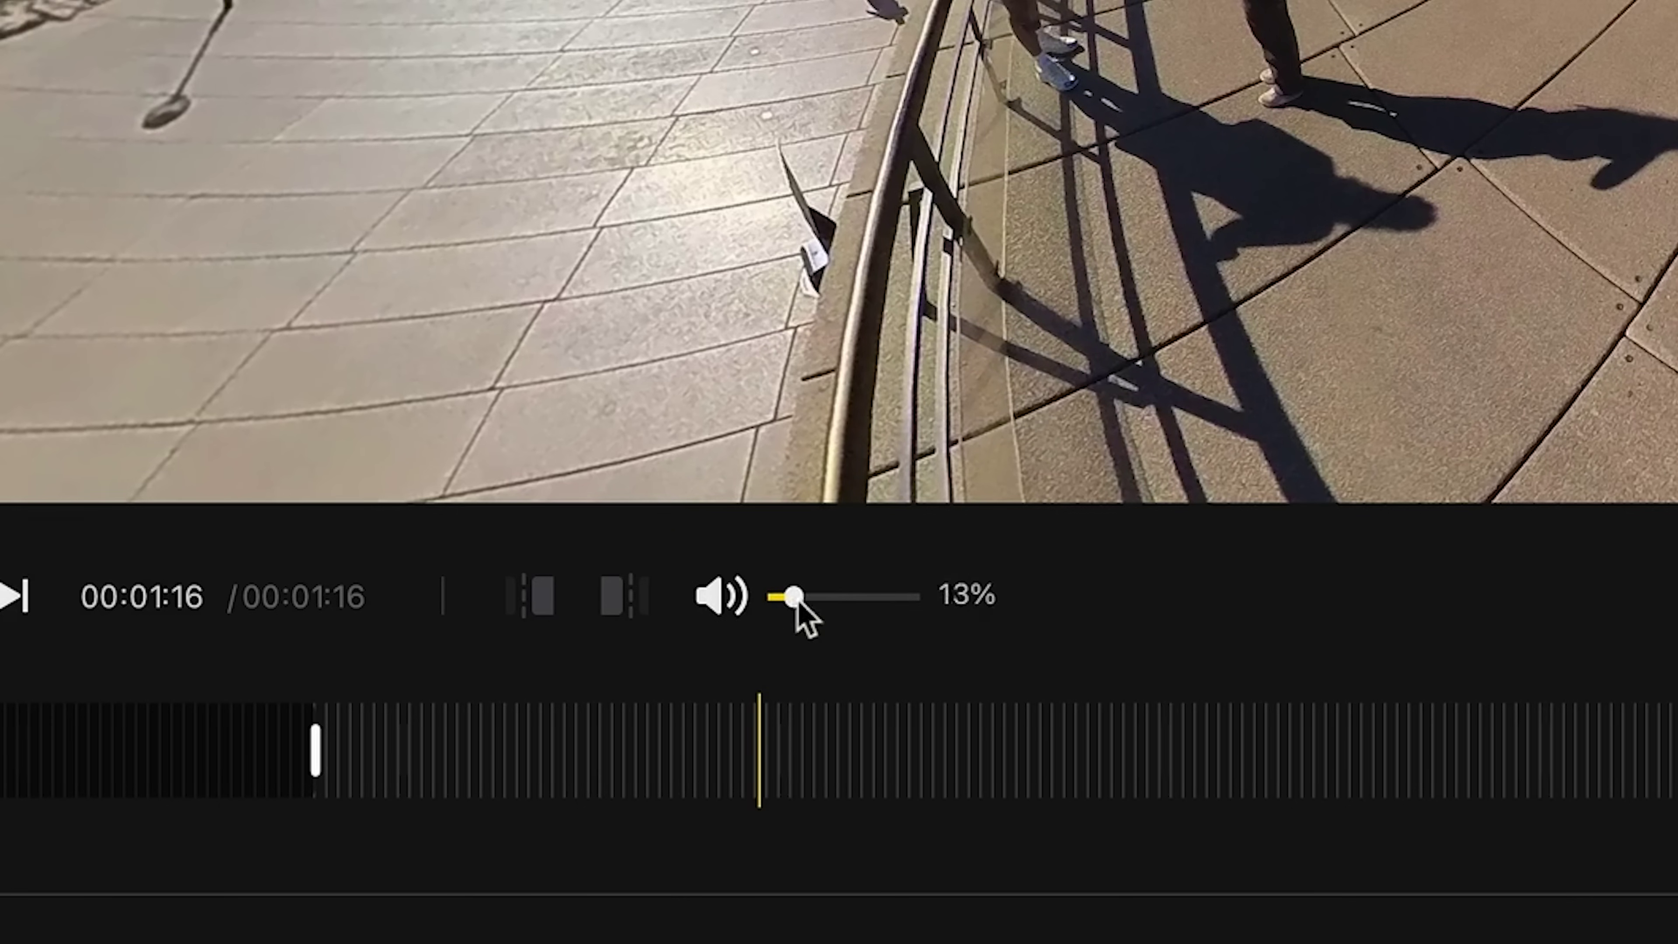
mouse_move(795, 598)
mouse_down()
mouse_move(910, 600)
mouse_move(776, 602)
mouse_up()
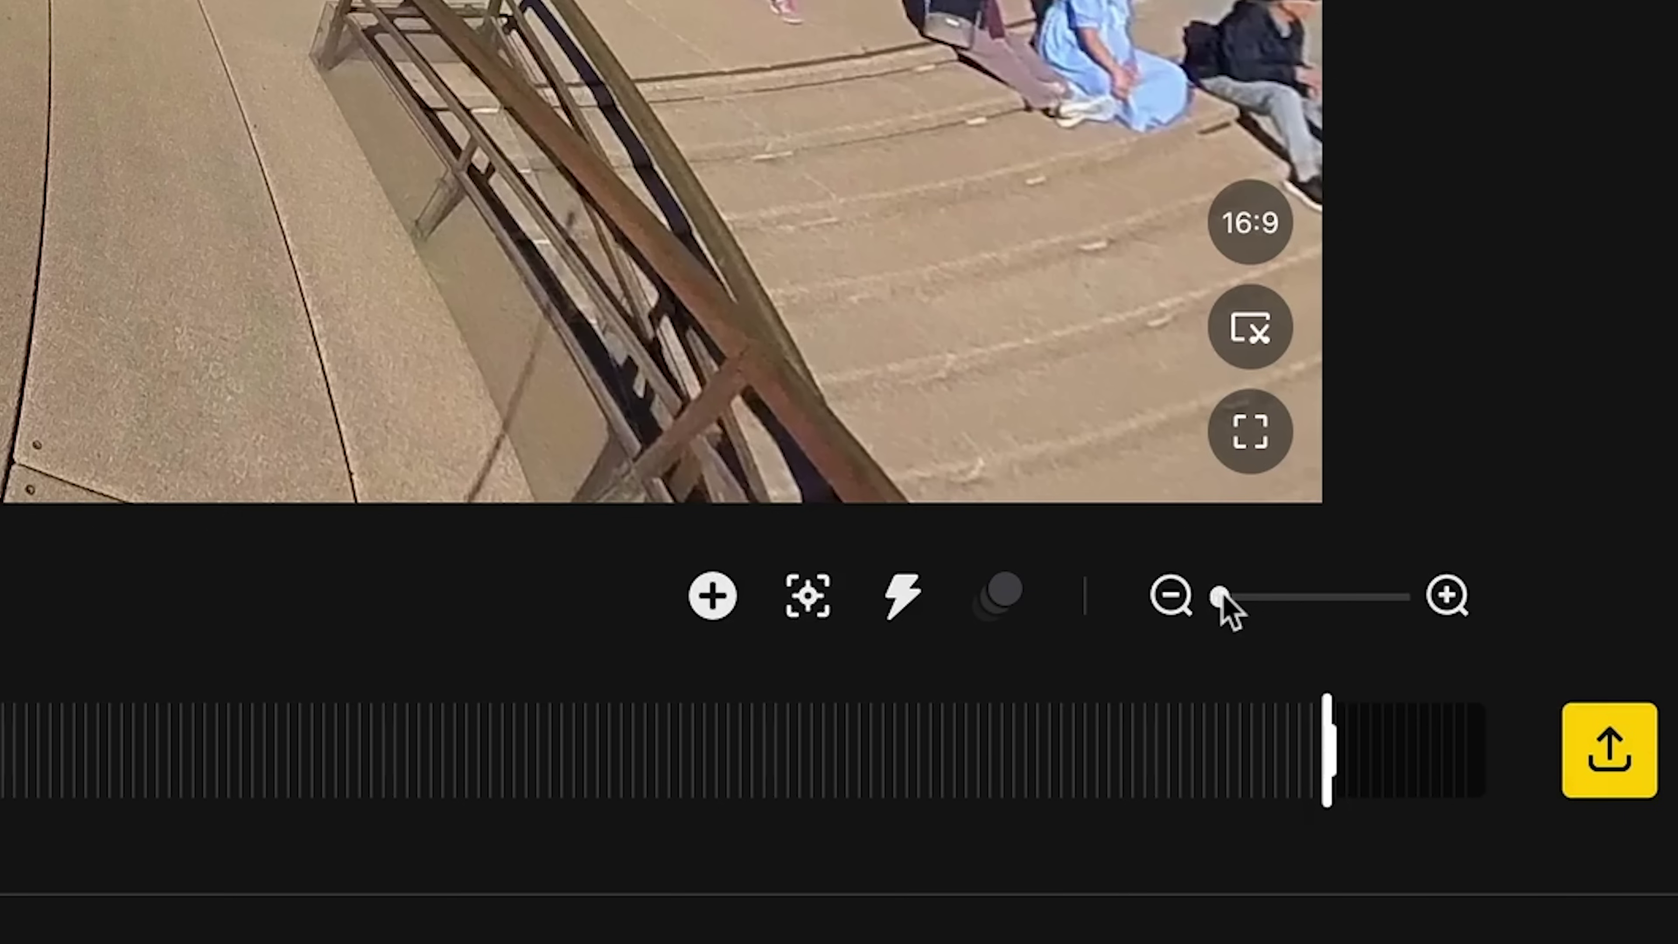
mouse_move(1218, 595)
mouse_down()
mouse_move(1292, 601)
mouse_move(1212, 605)
mouse_up()
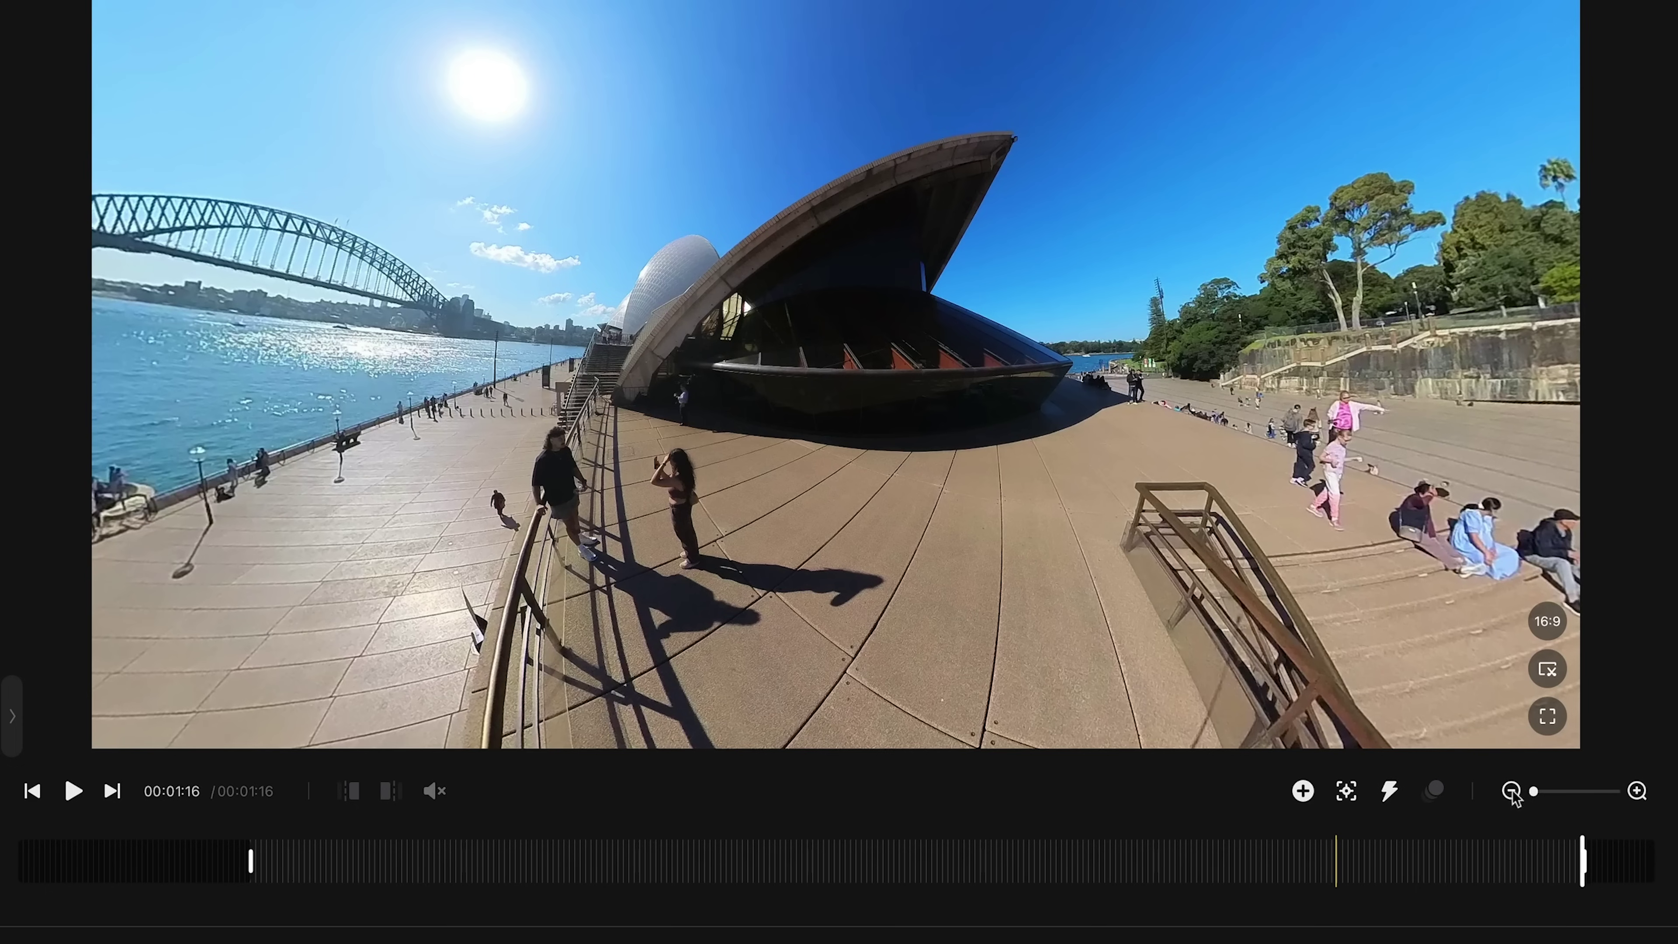
drag(1532, 791, 1567, 797)
key(space)
key(space)
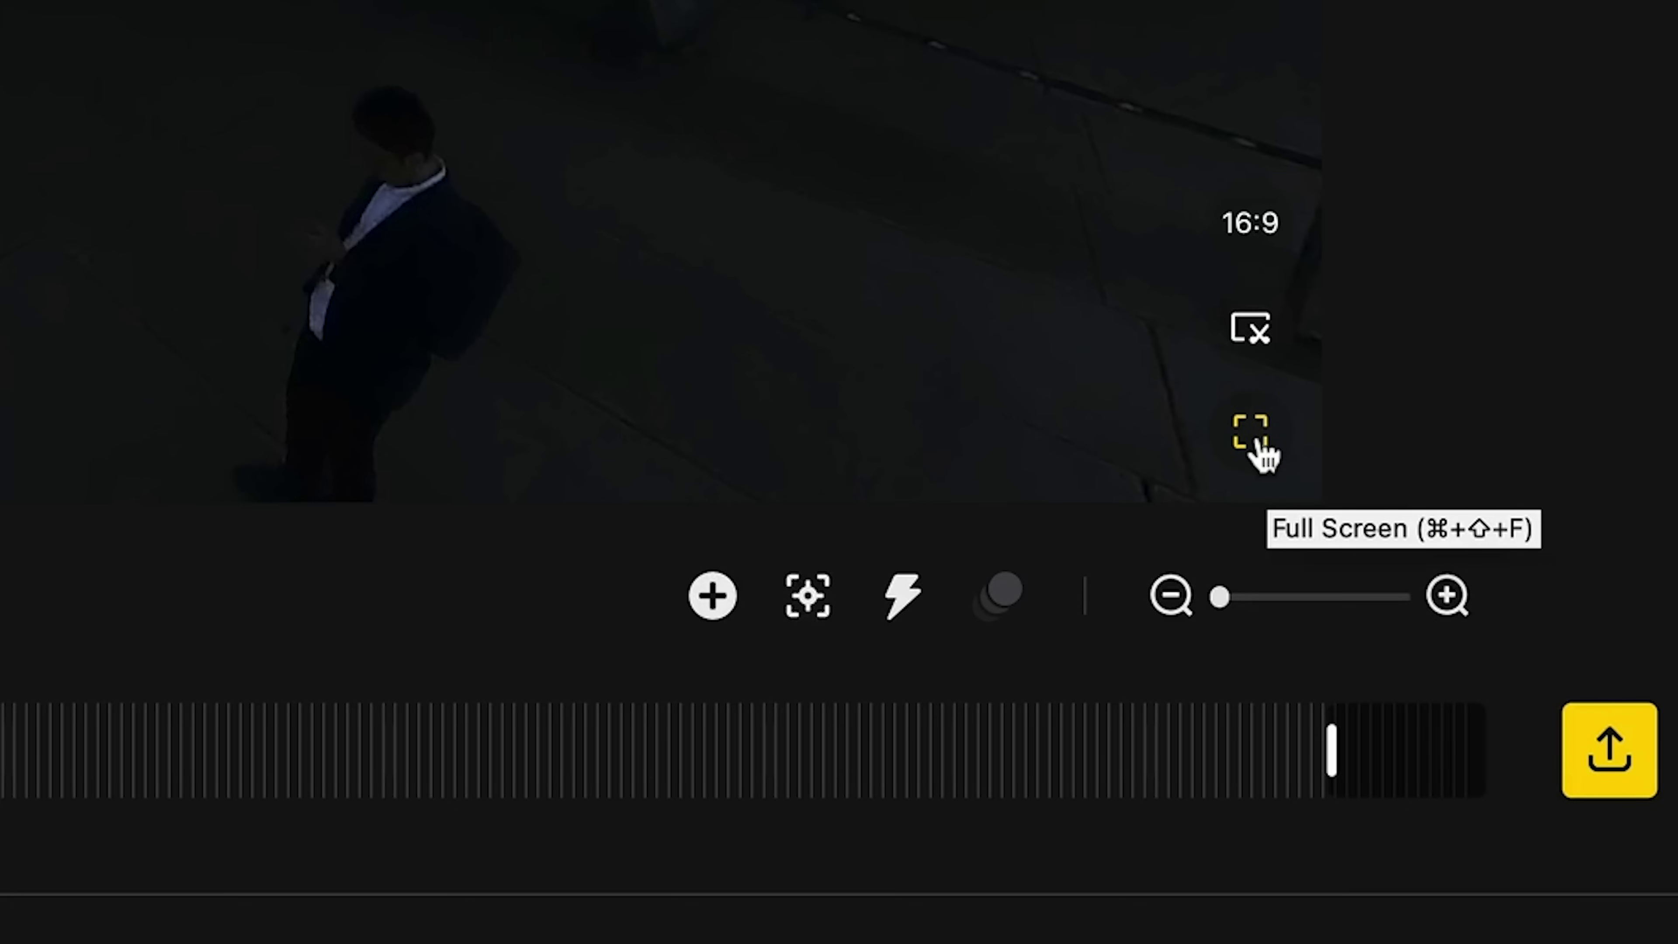
Save a snapshot of the current frame to the Desktop.
click(1250, 350)
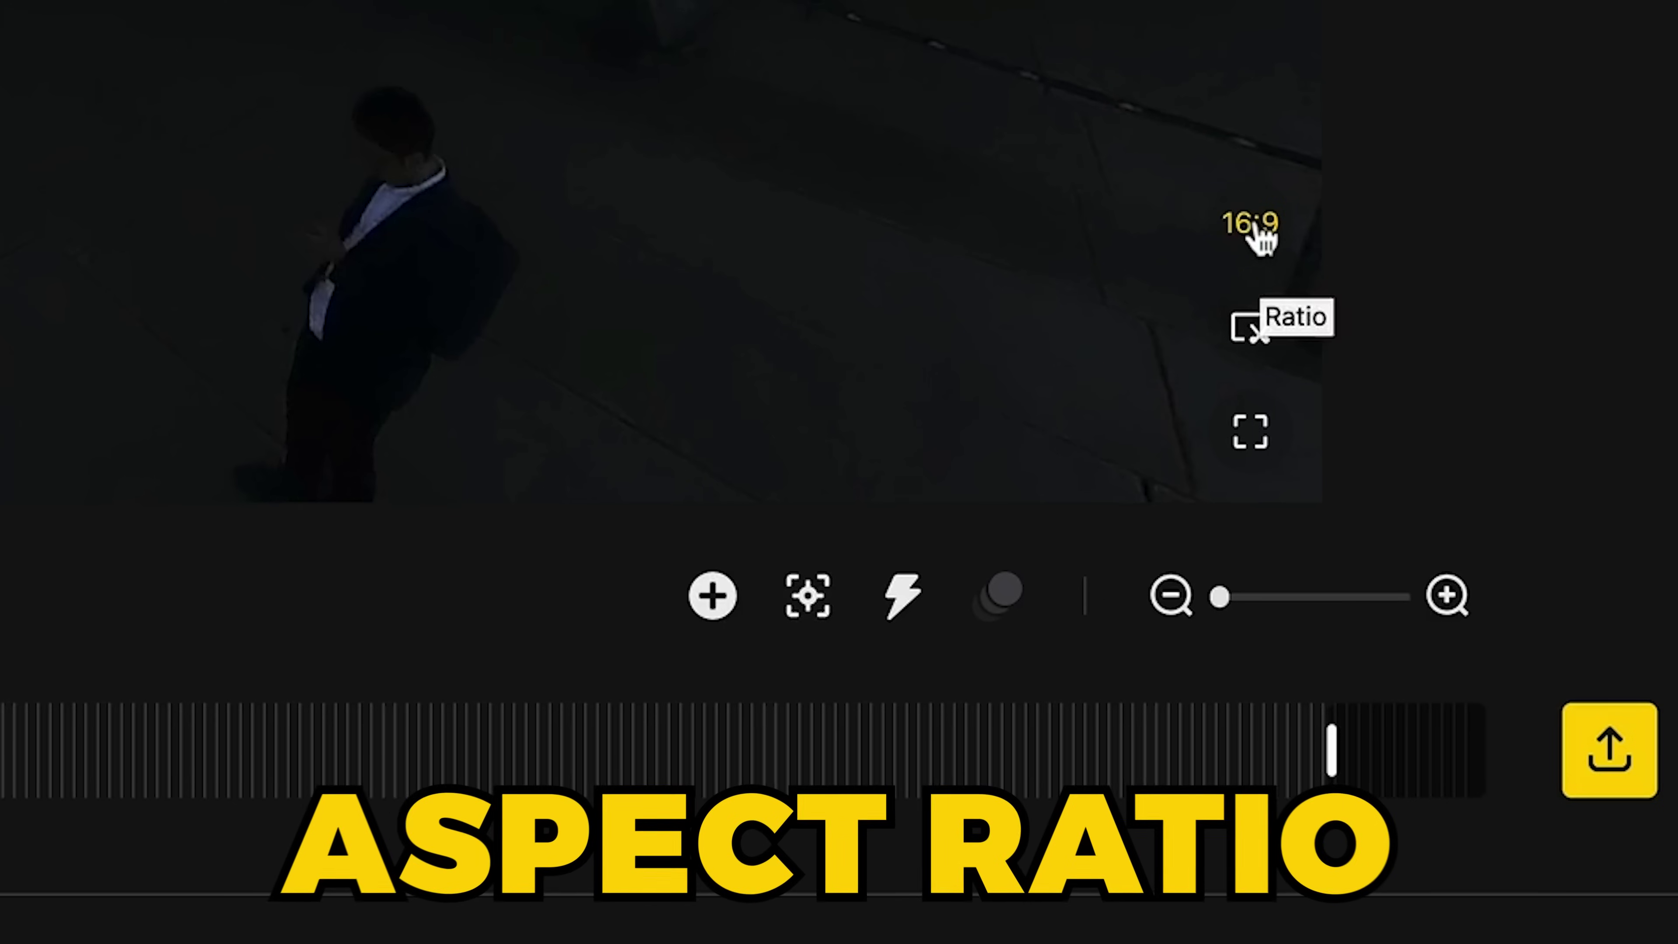
click(1253, 225)
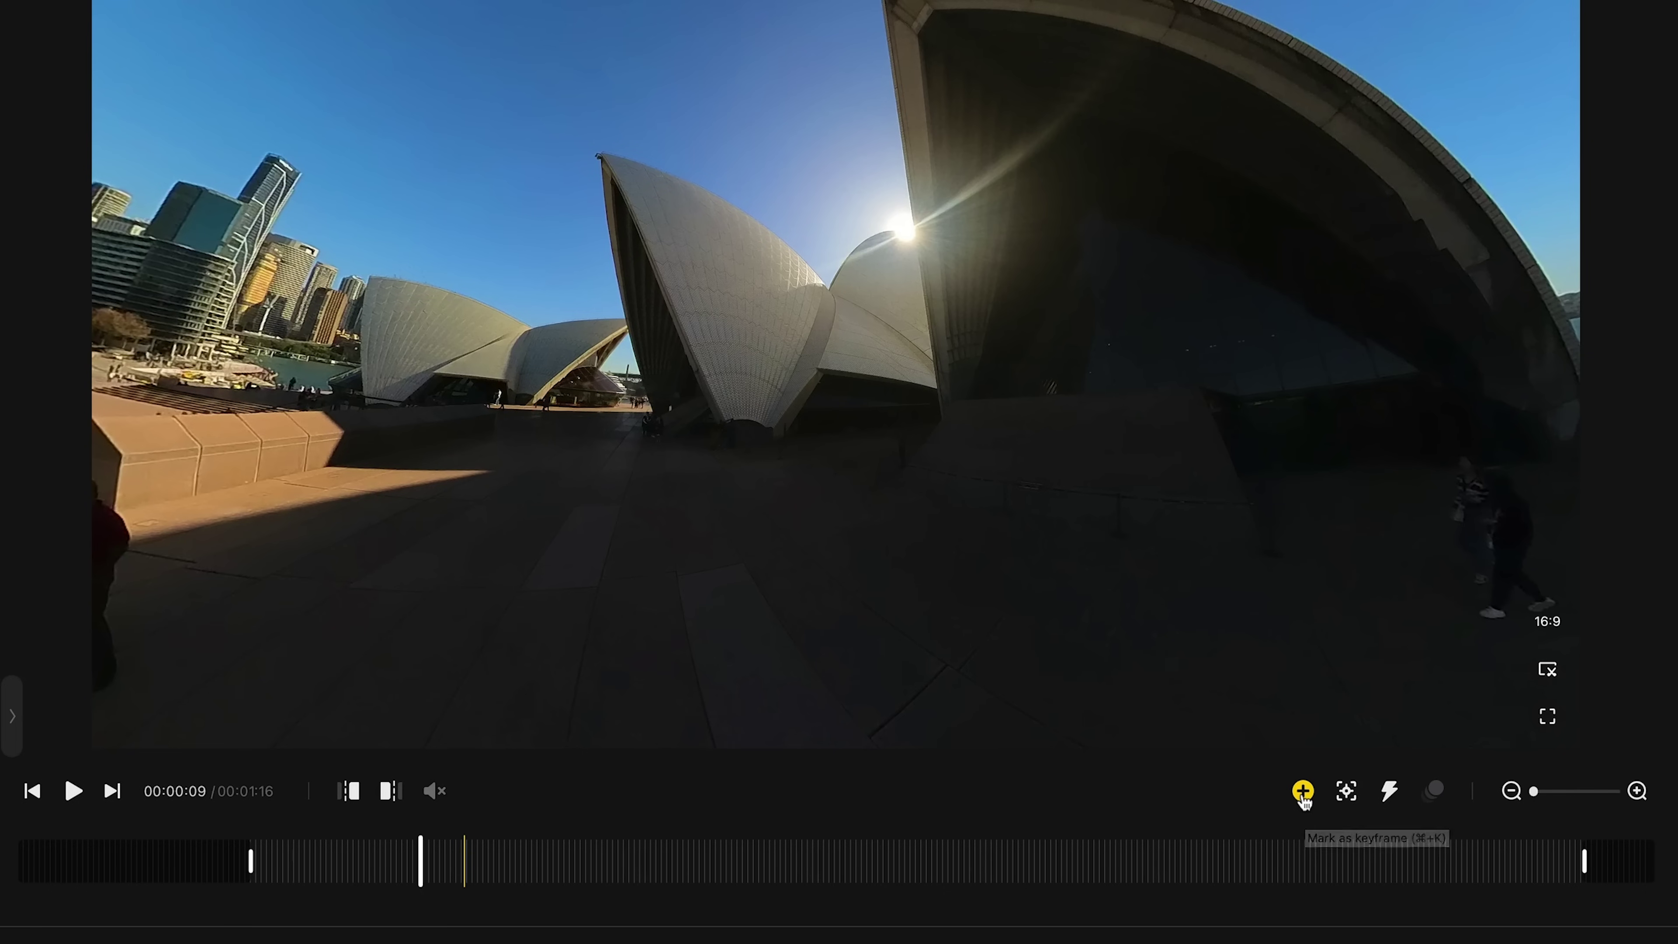
Add a keyframe at 00:00:09 set to 1.8° pan, 12.0° tilt, 0.0° roll, 82.8° FOV, 0.44 distance.
click(1302, 792)
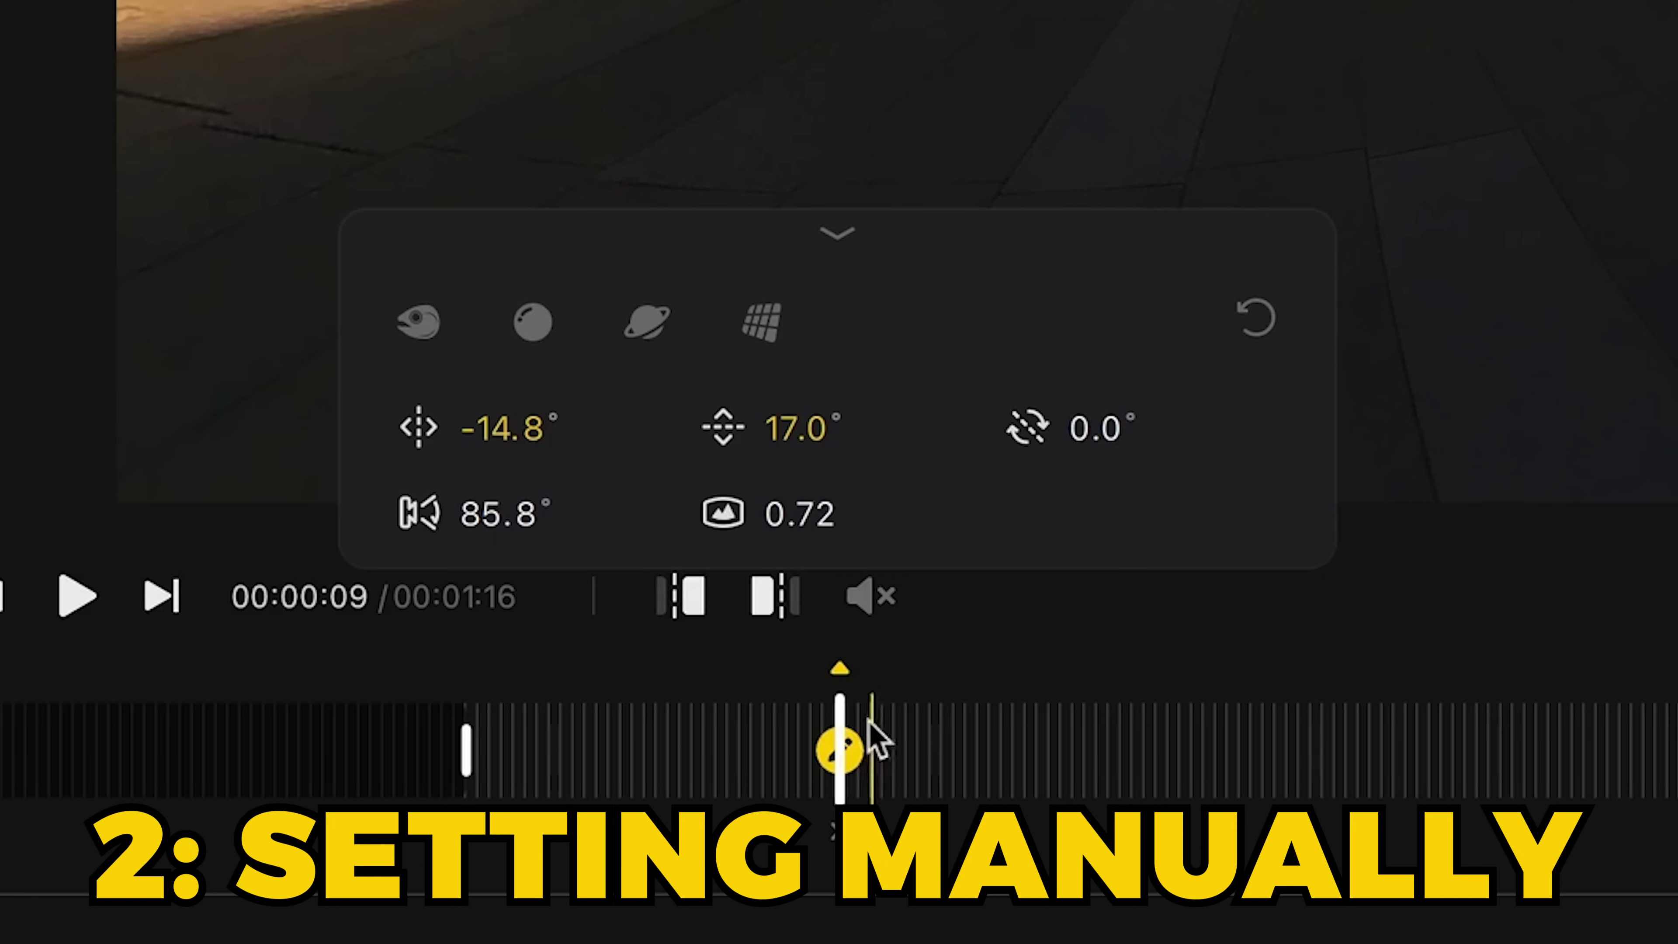
drag(489, 426, 474, 437)
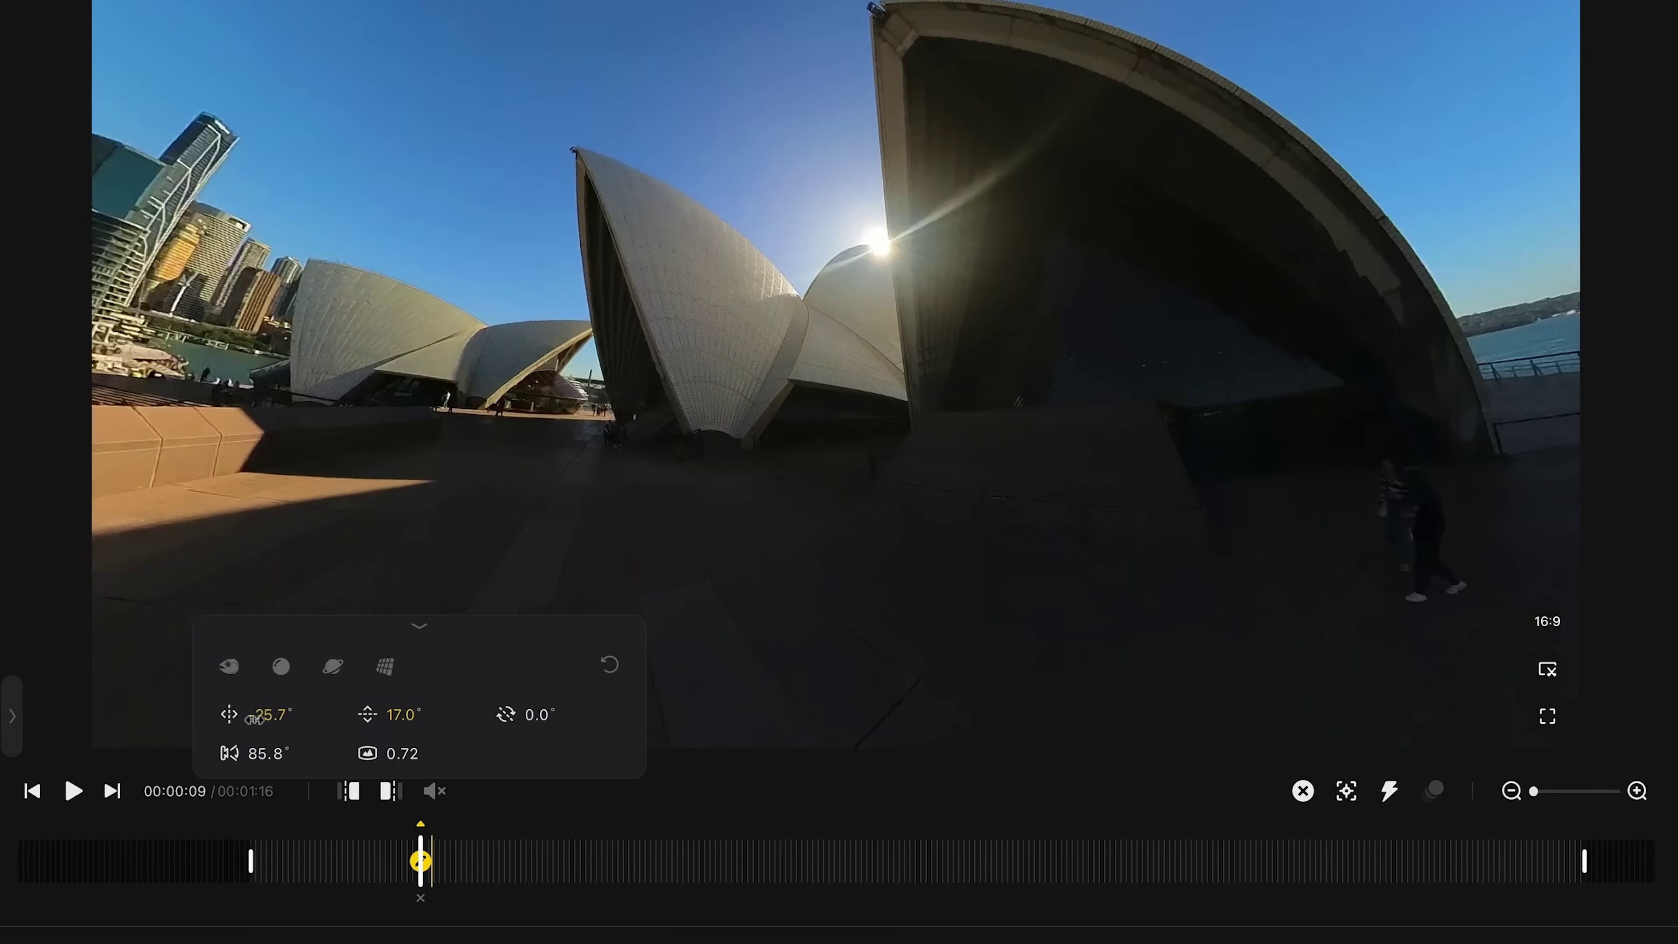
drag(254, 718, 251, 719)
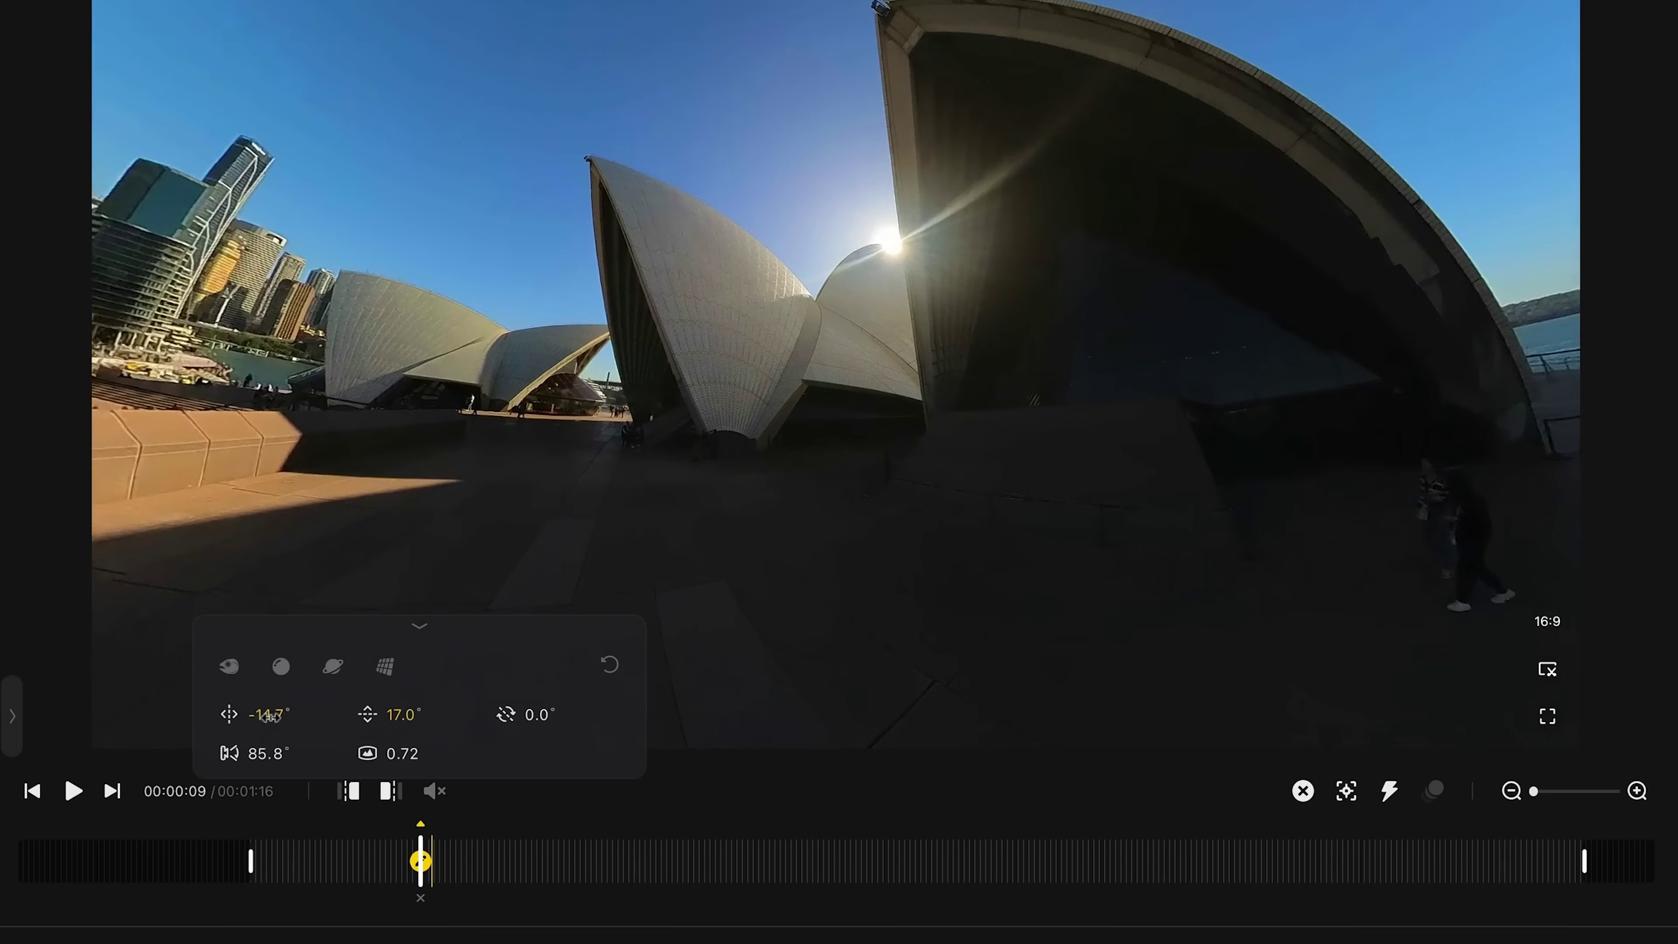
drag(403, 715, 423, 720)
mouse_move(542, 714)
mouse_down()
mouse_move(594, 714)
mouse_move(542, 713)
mouse_up()
scroll(836, 373, down, 5)
drag(405, 752, 439, 737)
drag(961, 481, 1095, 399)
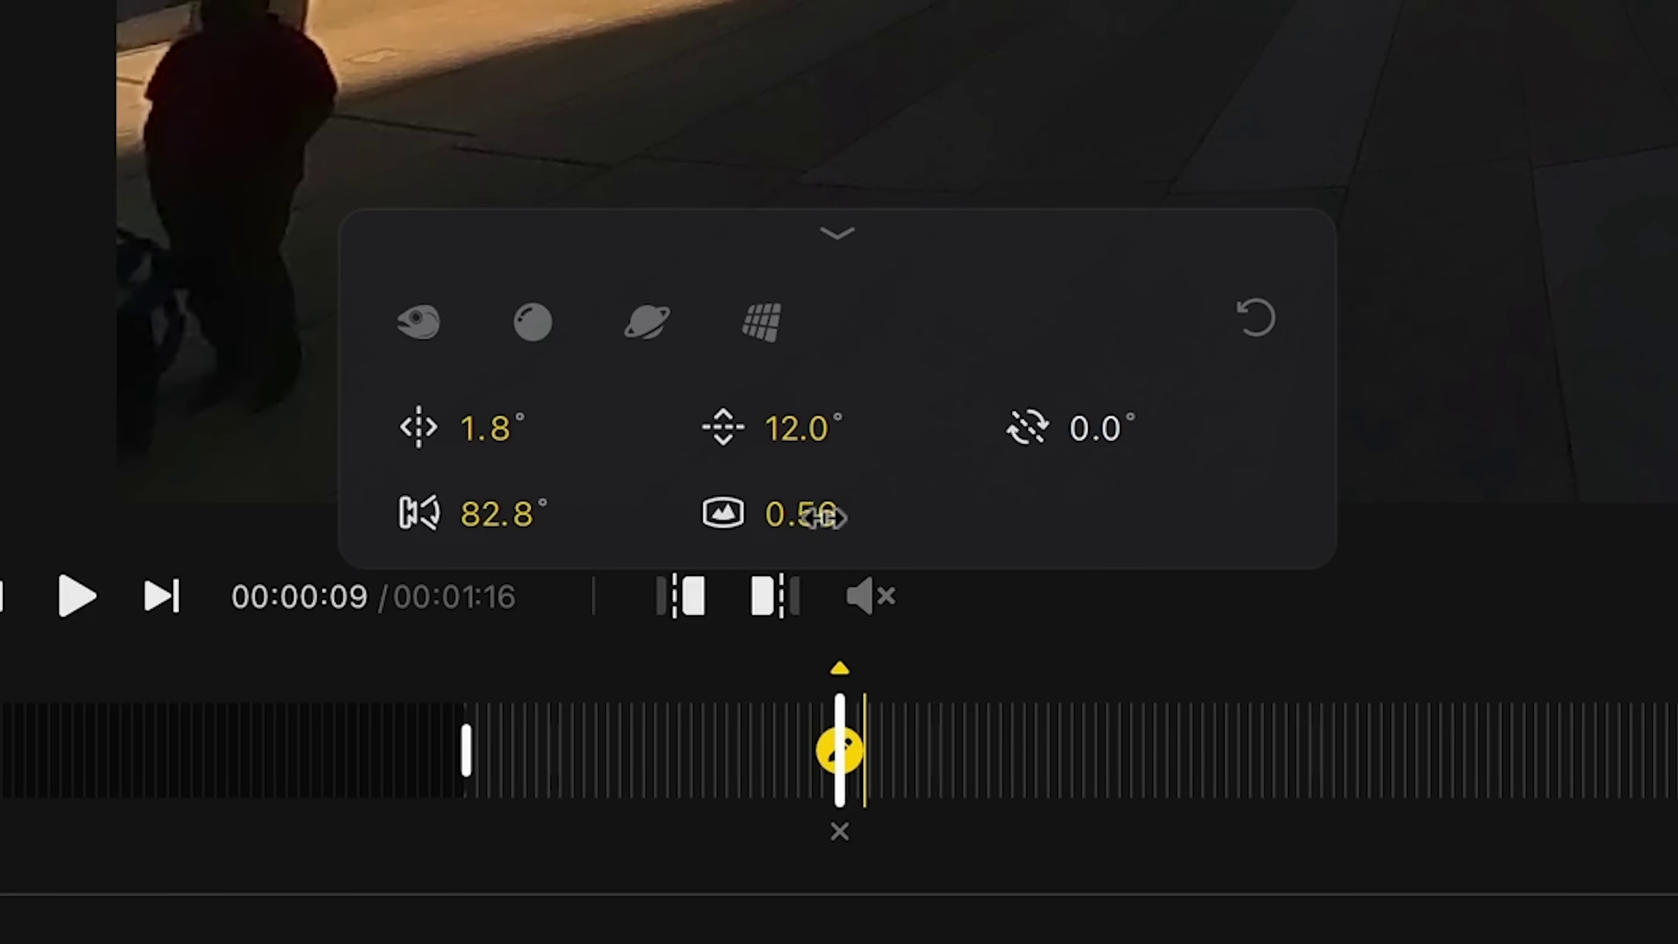
mouse_move(823, 517)
mouse_down()
mouse_move(865, 516)
mouse_move(796, 522)
mouse_up()
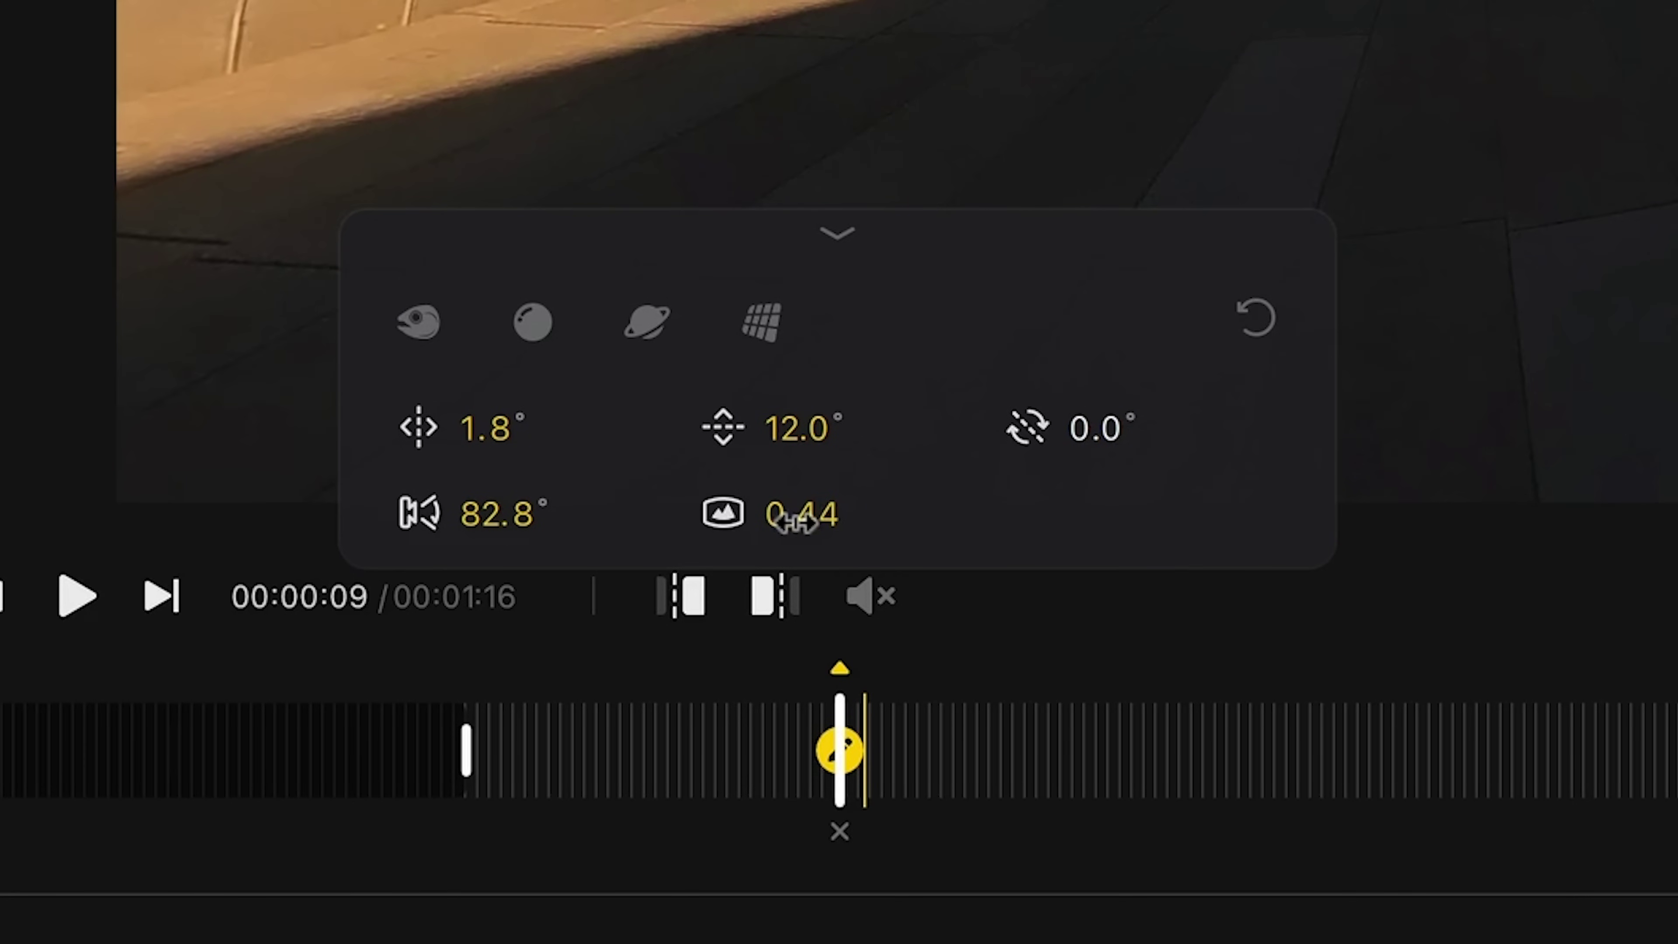
Preview the keyframe in the Default, Crystal Ball and Tiny Planet projections.
click(796, 522)
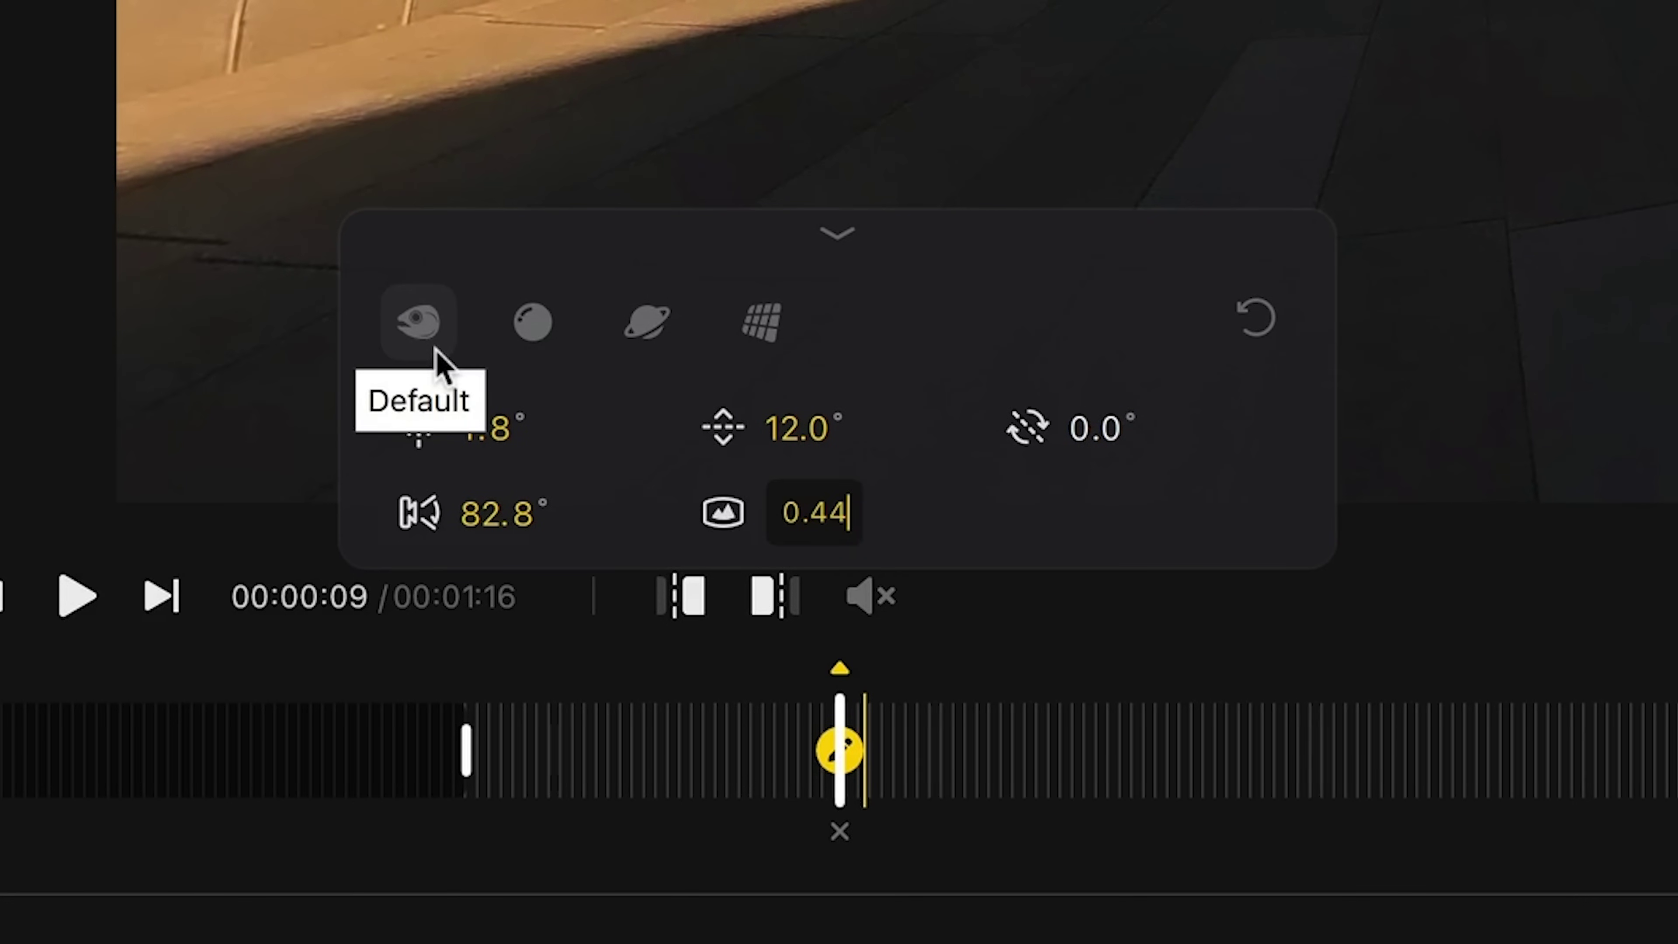
click(420, 330)
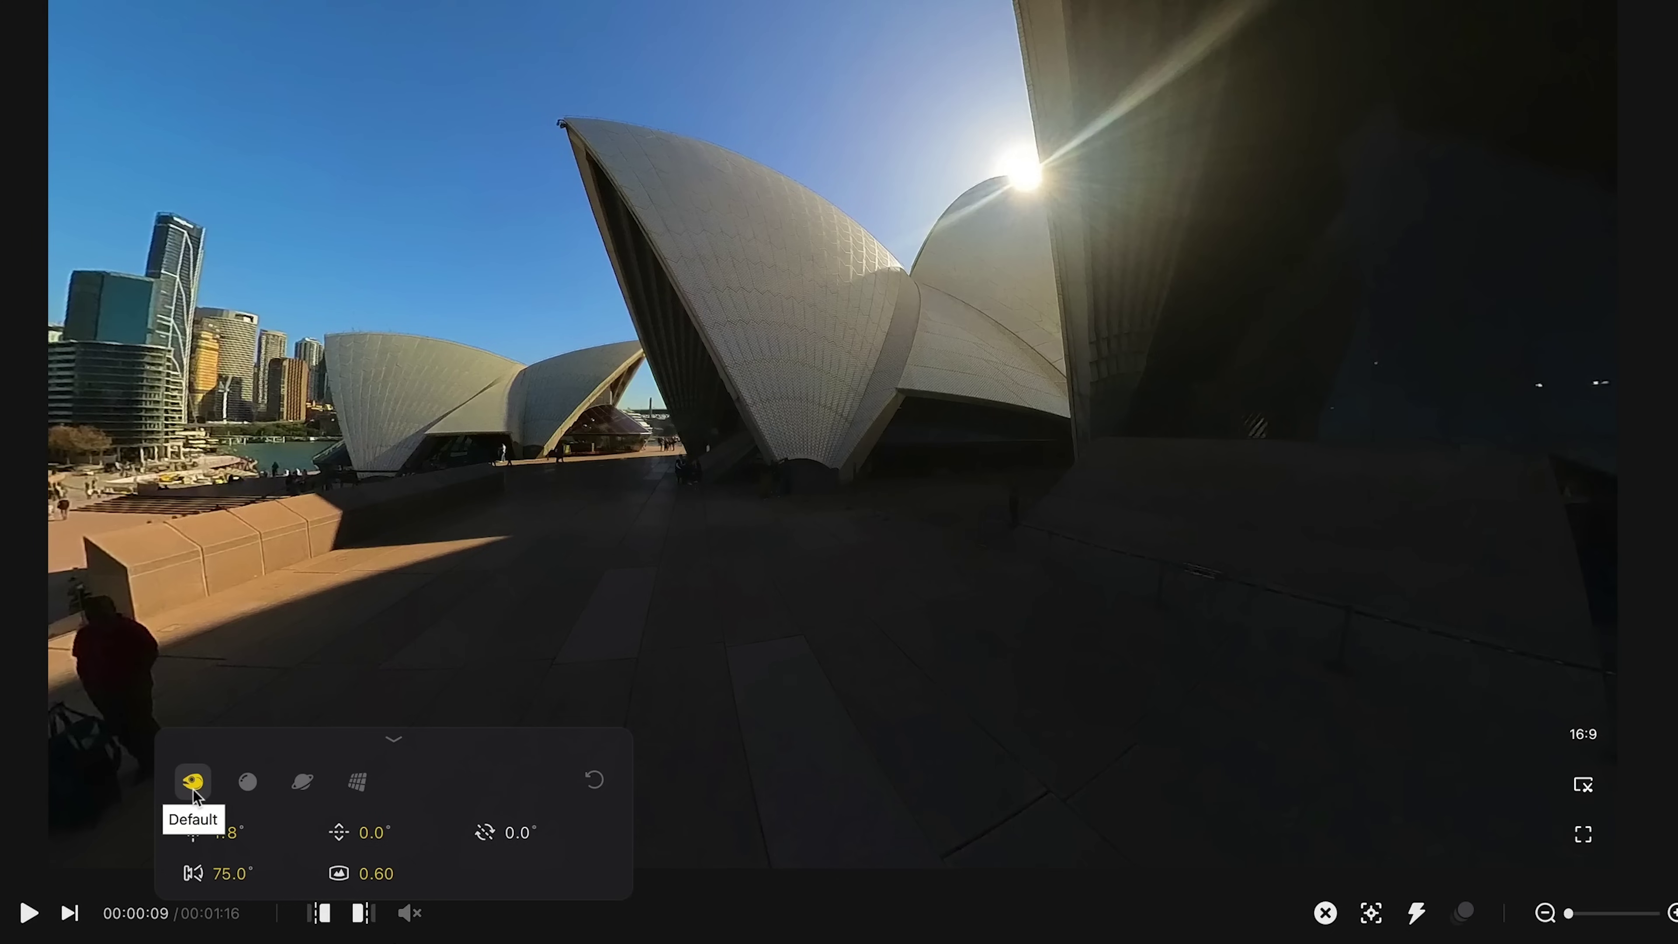
click(248, 782)
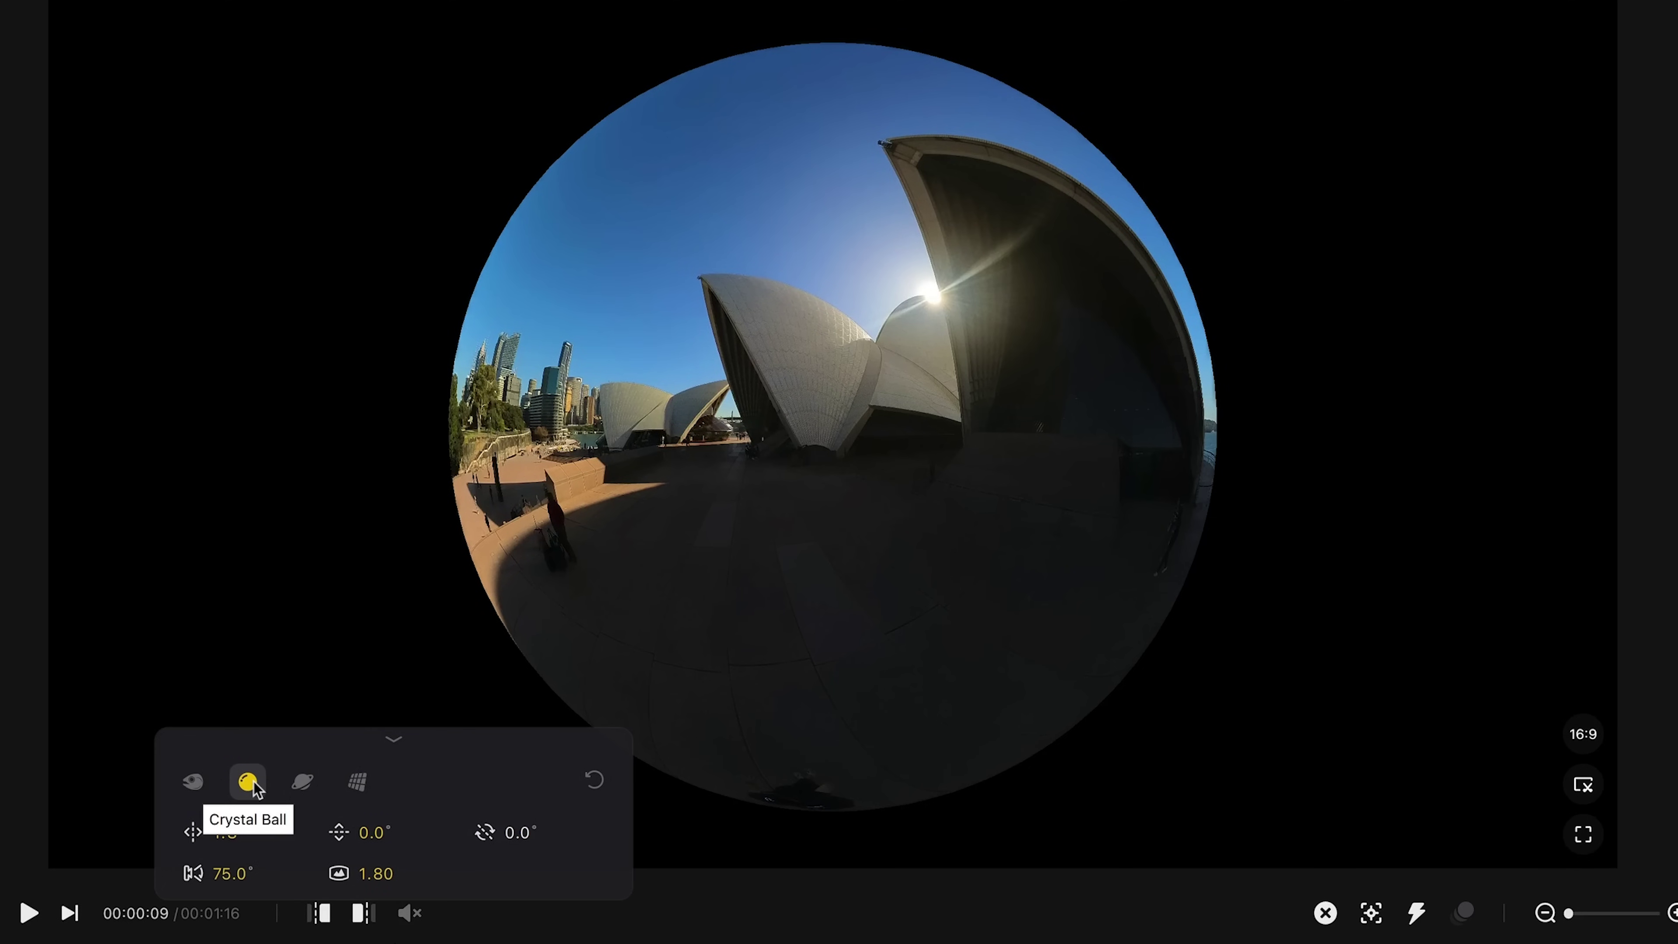
drag(678, 617, 1152, 600)
click(302, 782)
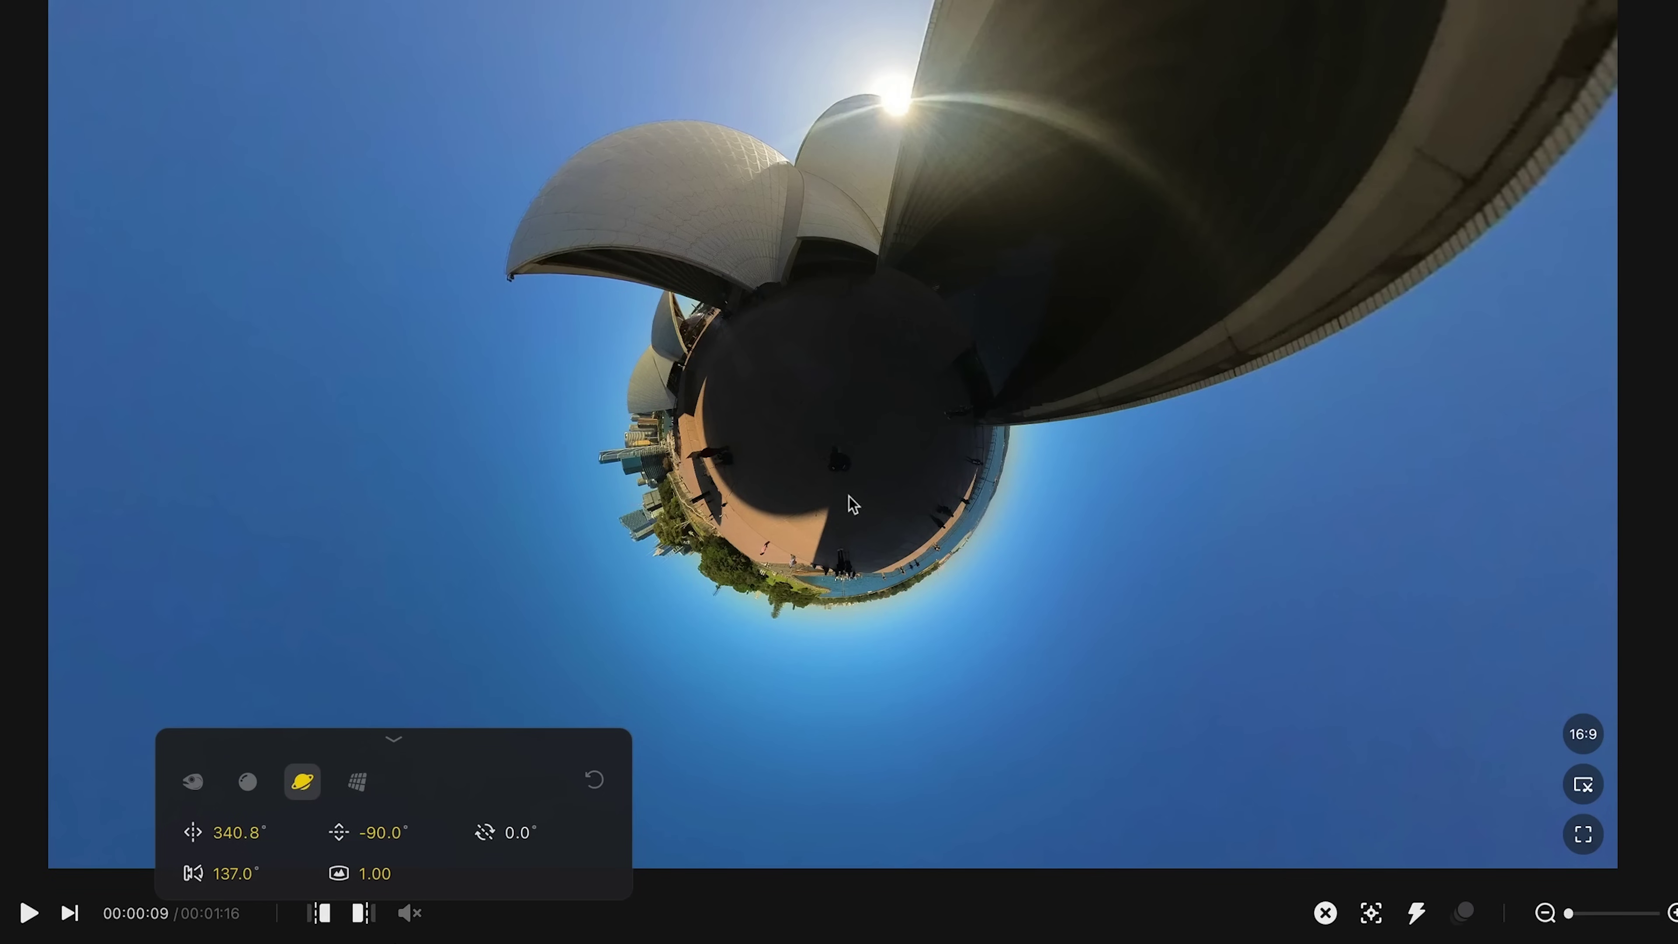
drag(854, 501, 816, 608)
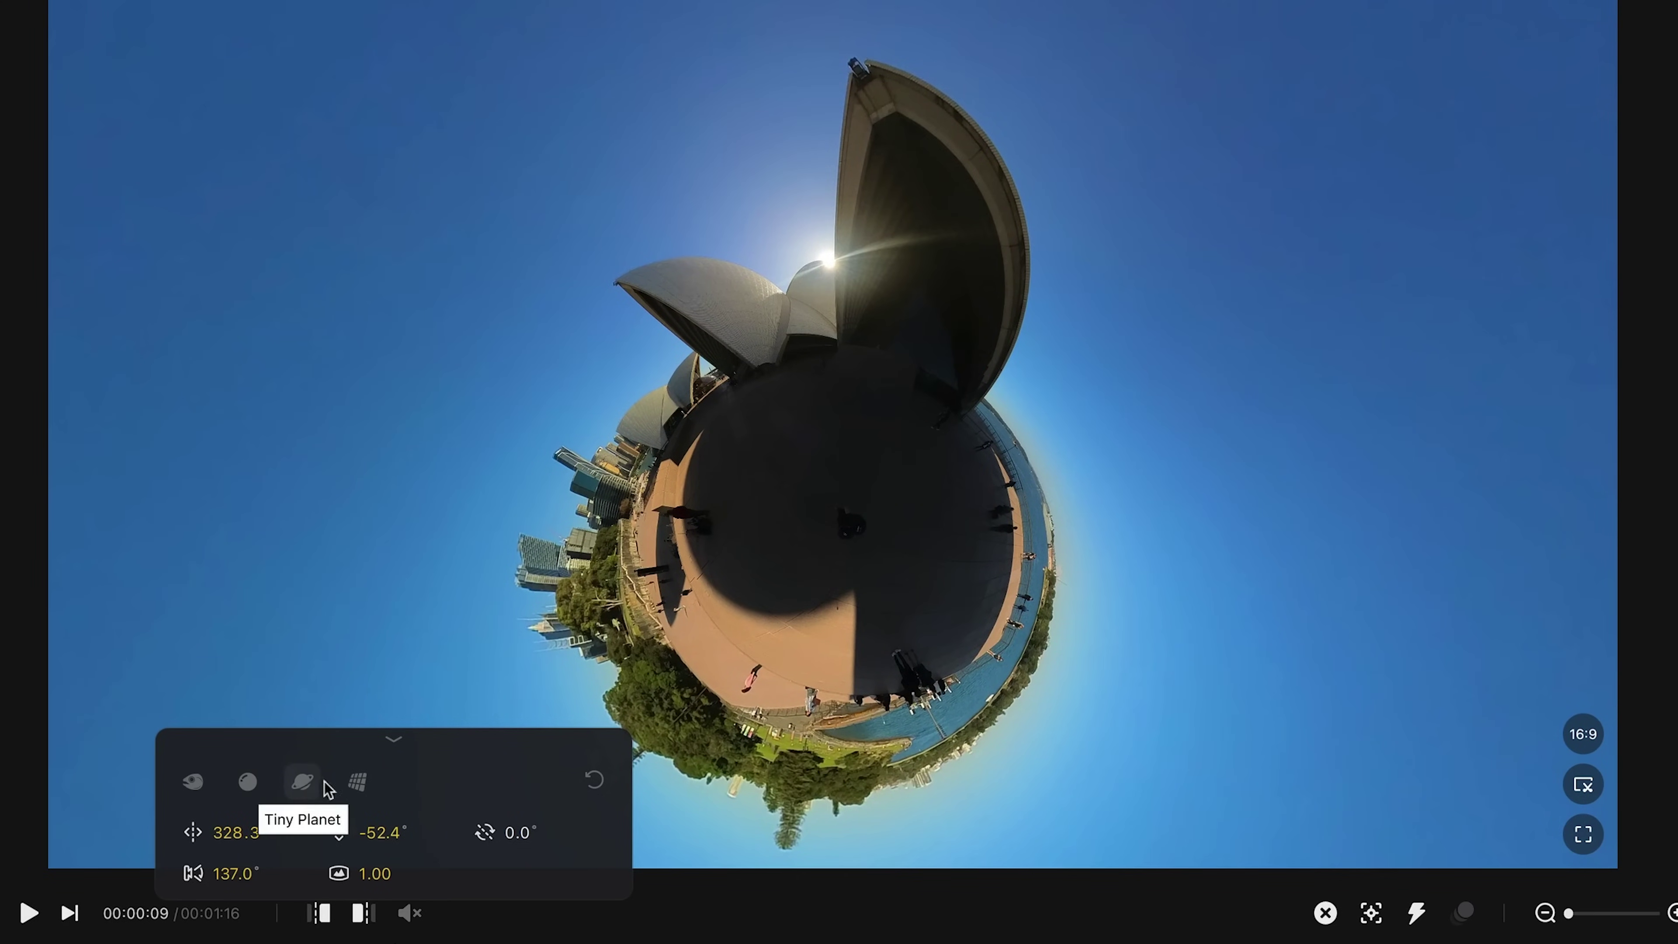
Tilt the Default view toward the ground, then reapply and rotate Tiny Planet.
click(192, 790)
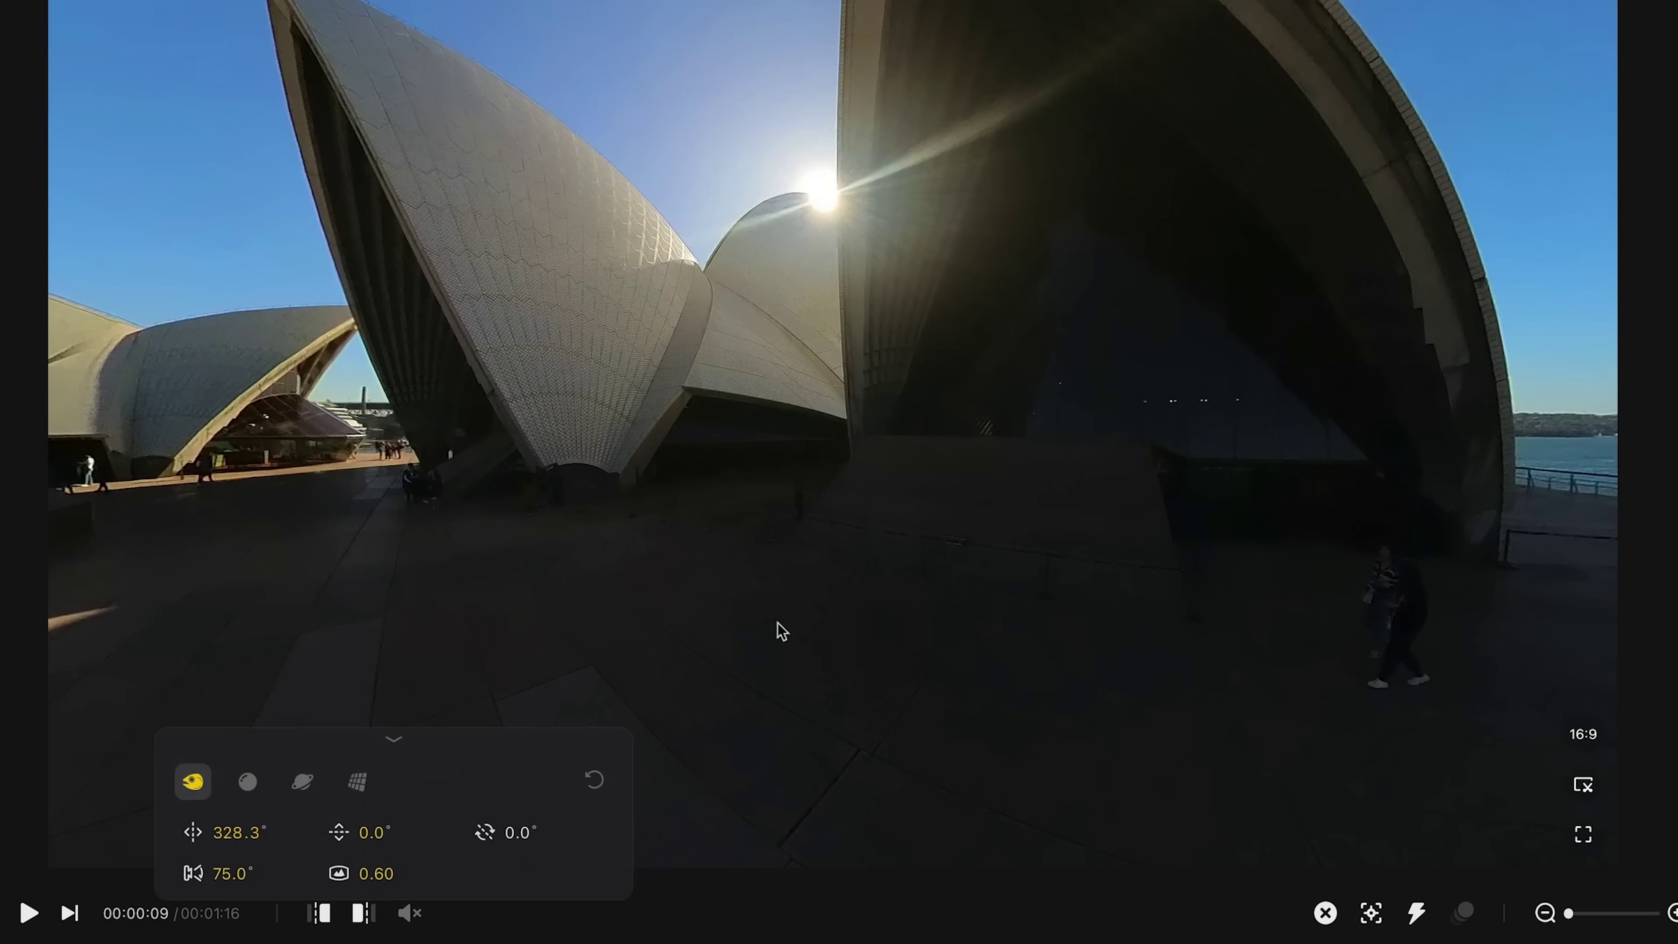
drag(776, 636, 980, 239)
scroll(854, 435, down, 5)
drag(854, 435, 887, 404)
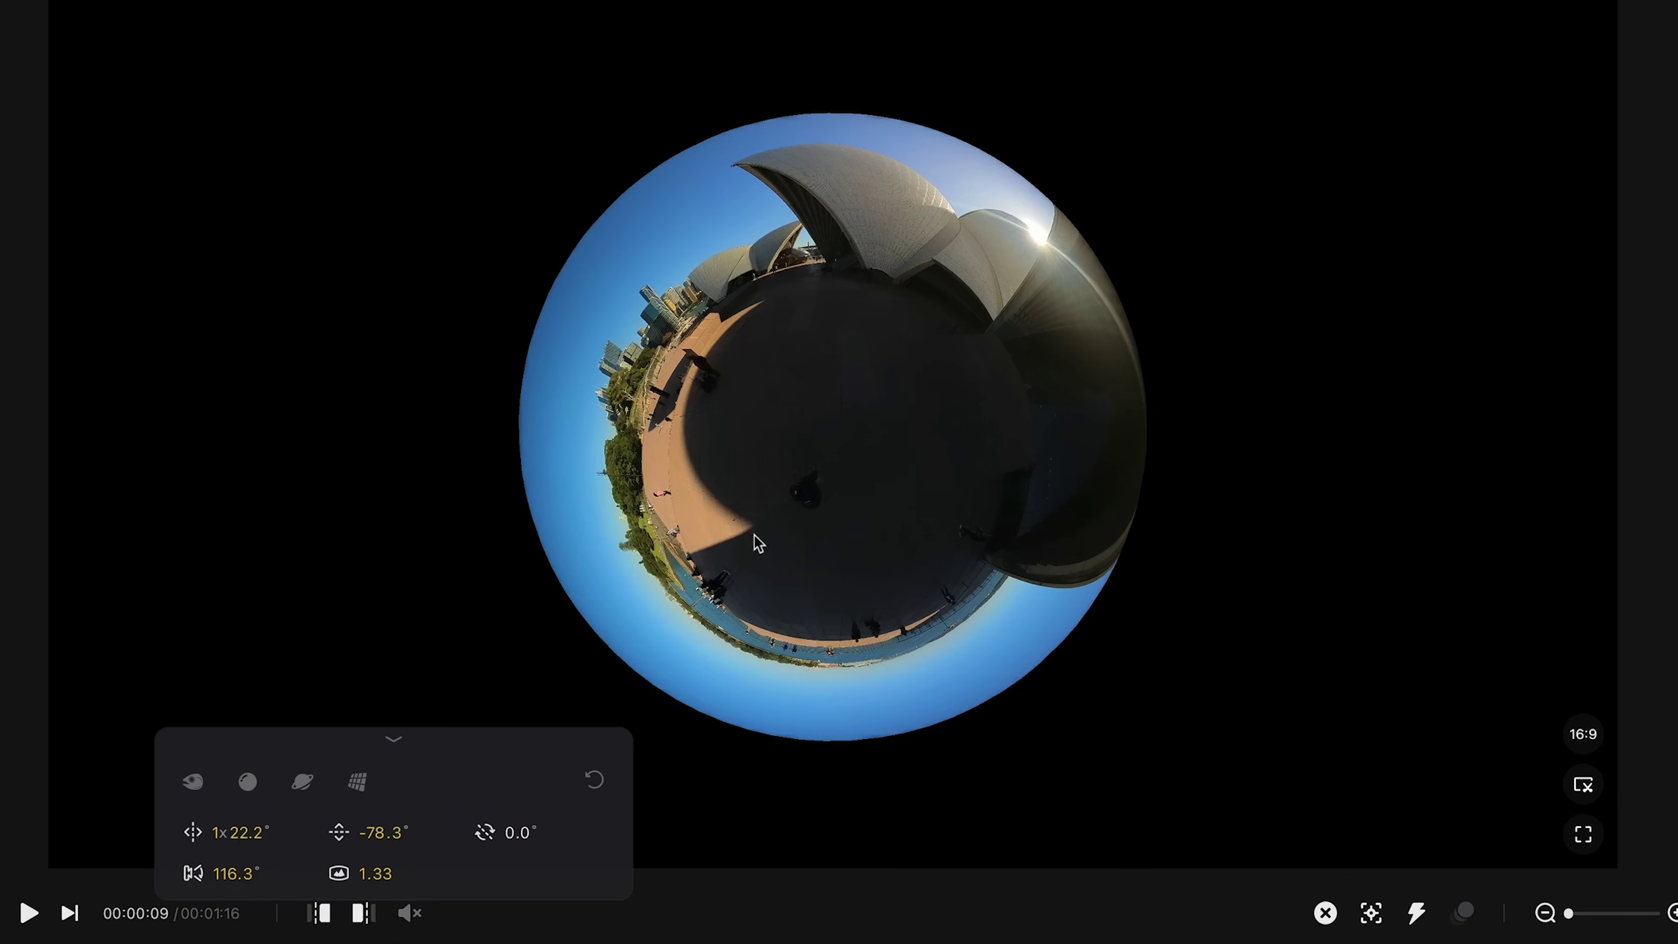
scroll(835, 513, up, 1)
click(302, 781)
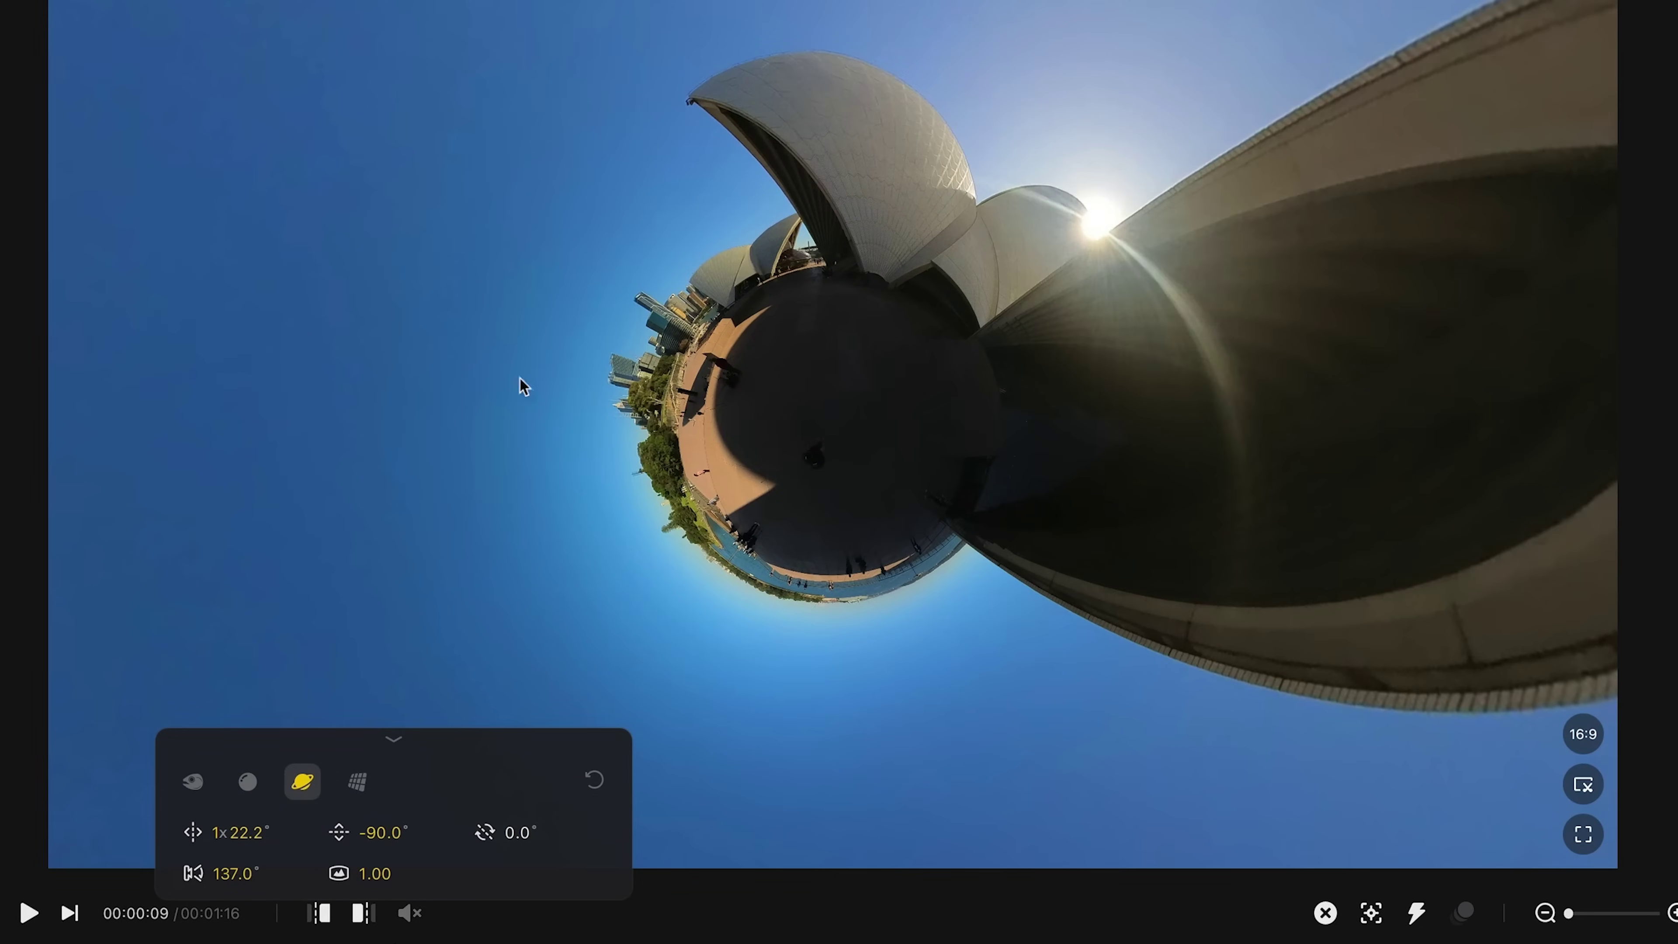
drag(1215, 298, 1078, 393)
Switch to Natural View framed on the sails and skyline at 345.9° pan, 10.5° tilt.
click(357, 781)
drag(685, 472, 944, 494)
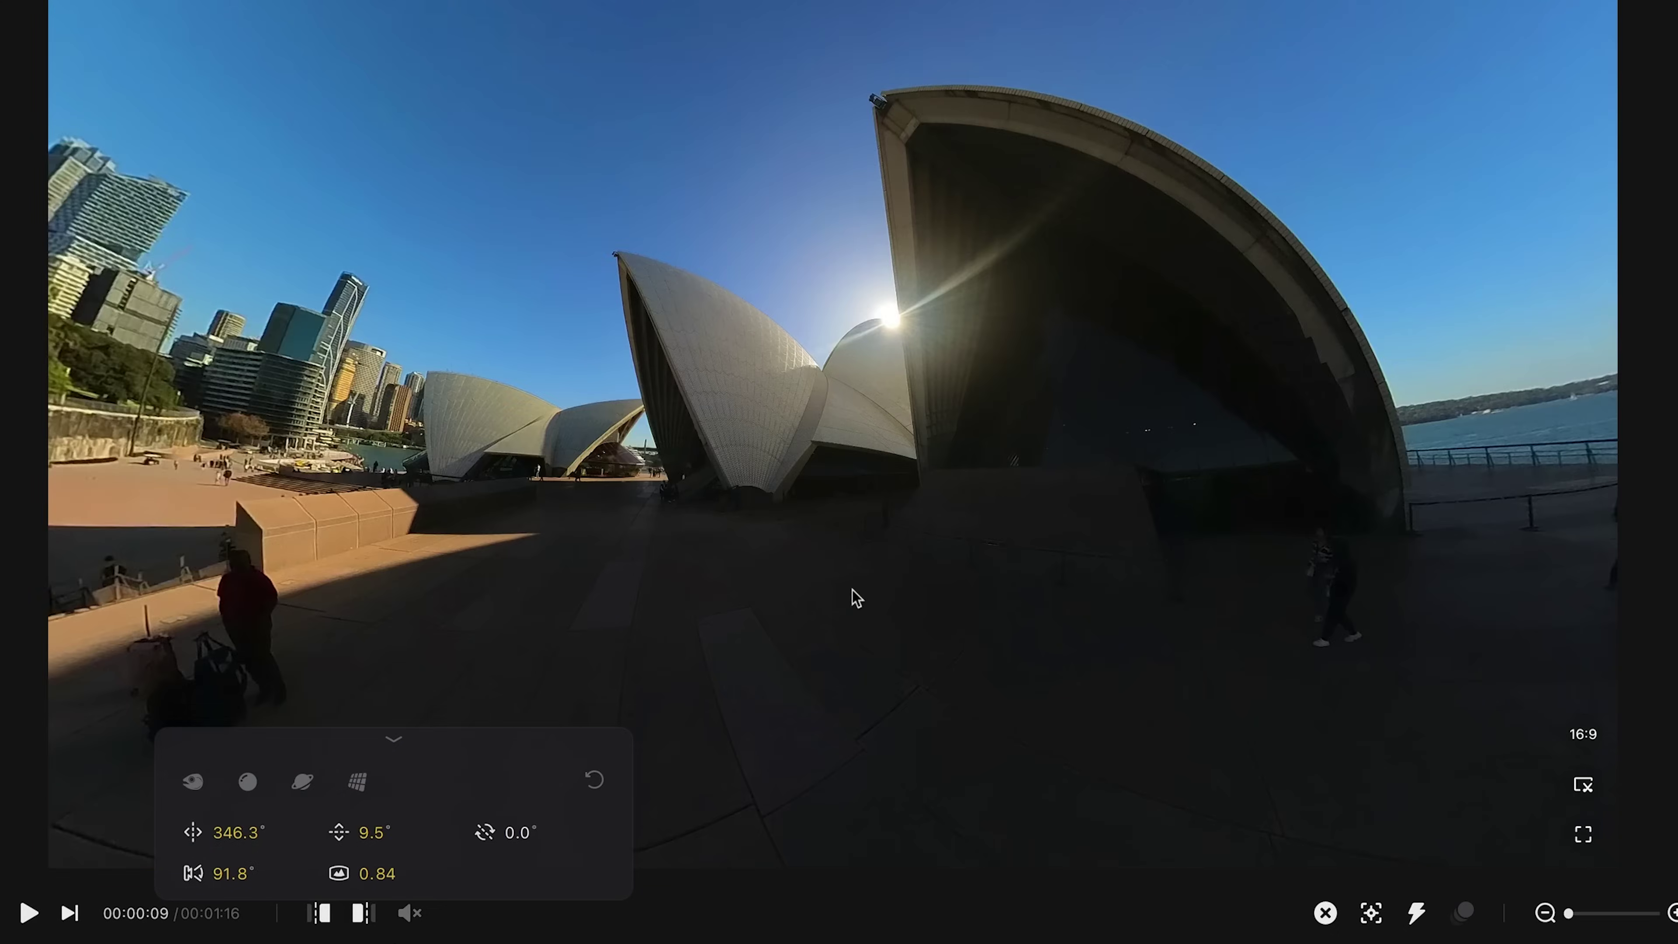
drag(856, 598, 853, 602)
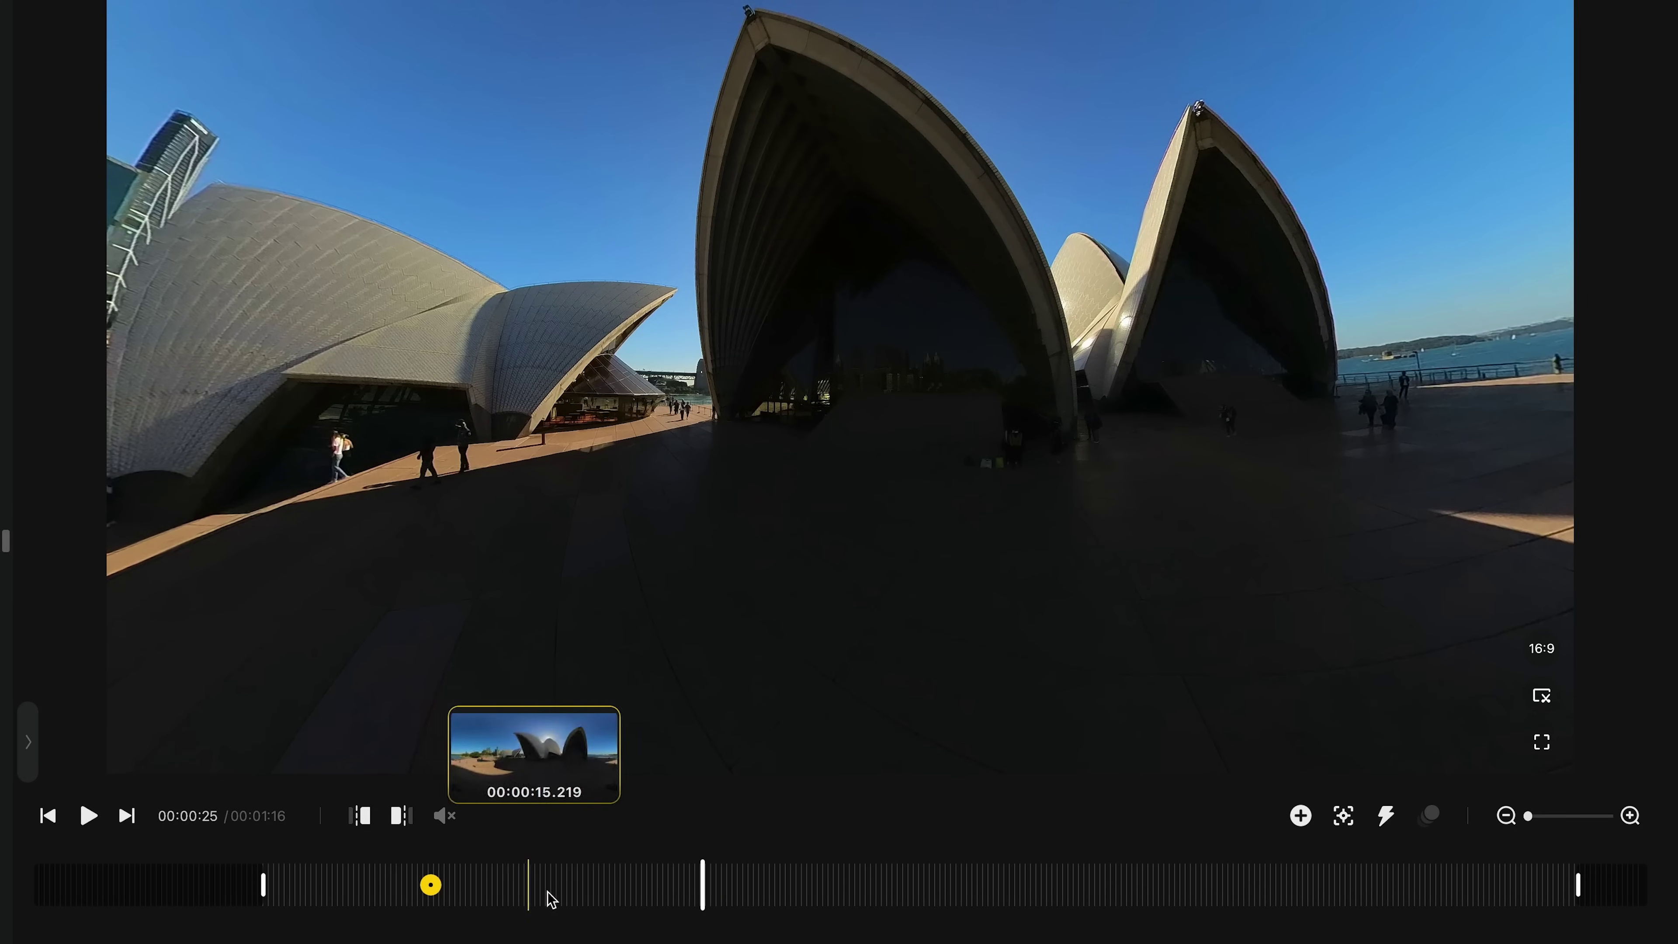
Mark a keyframe at 00:00:25 and play forward to about 00:00:28.
click(1300, 820)
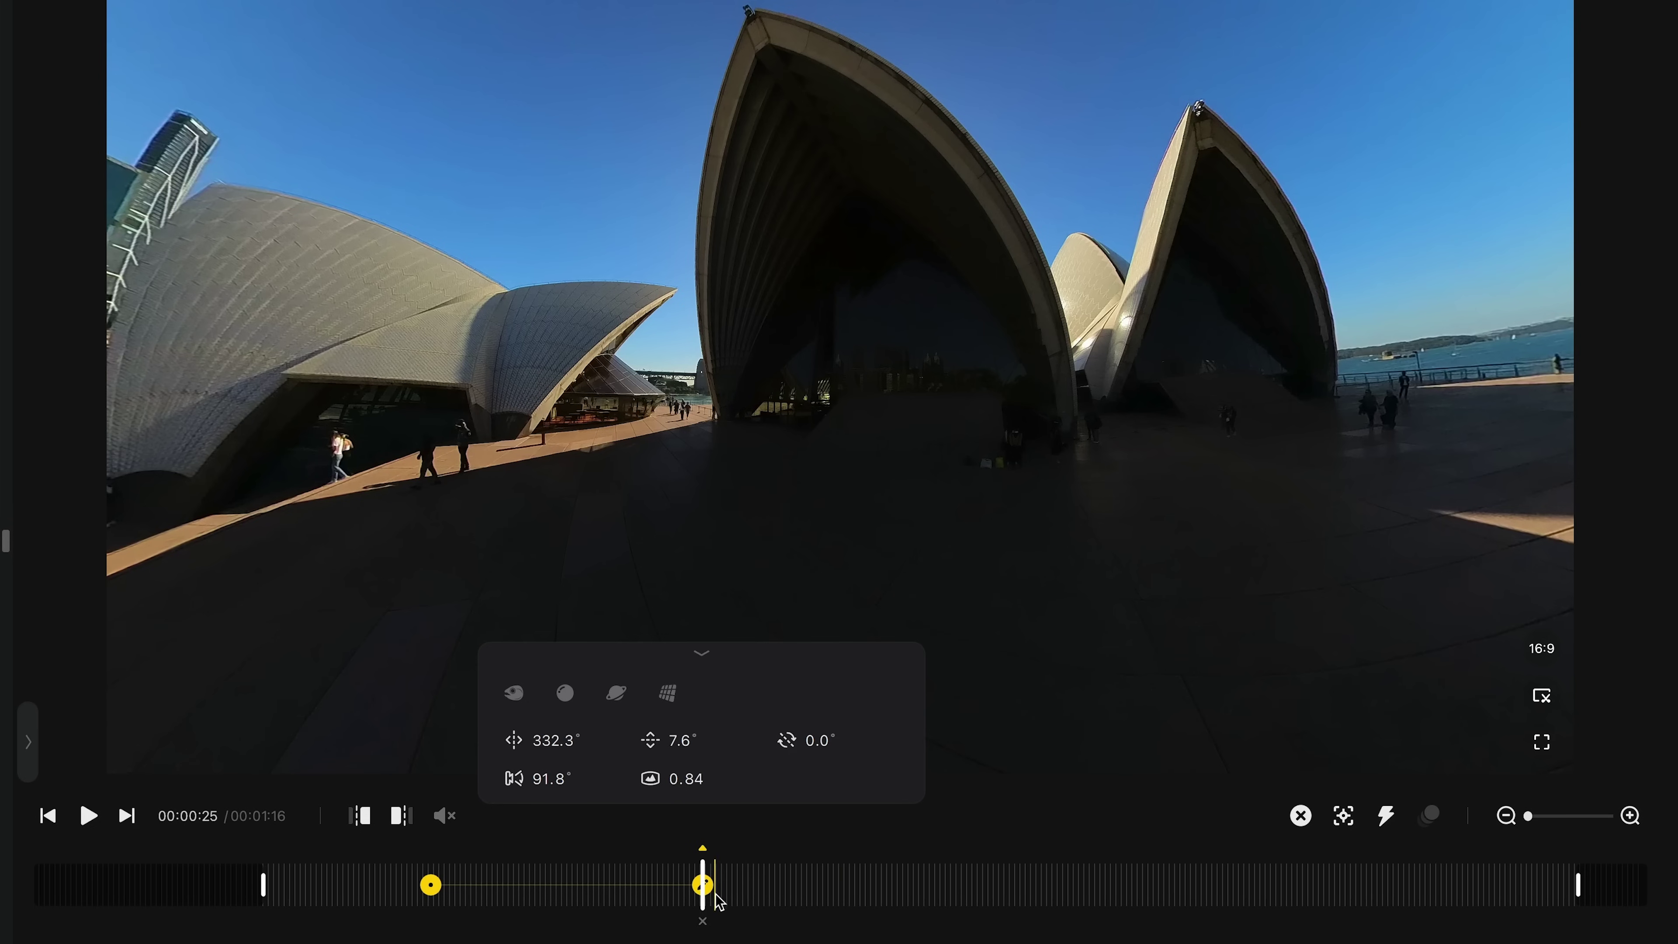
key(space)
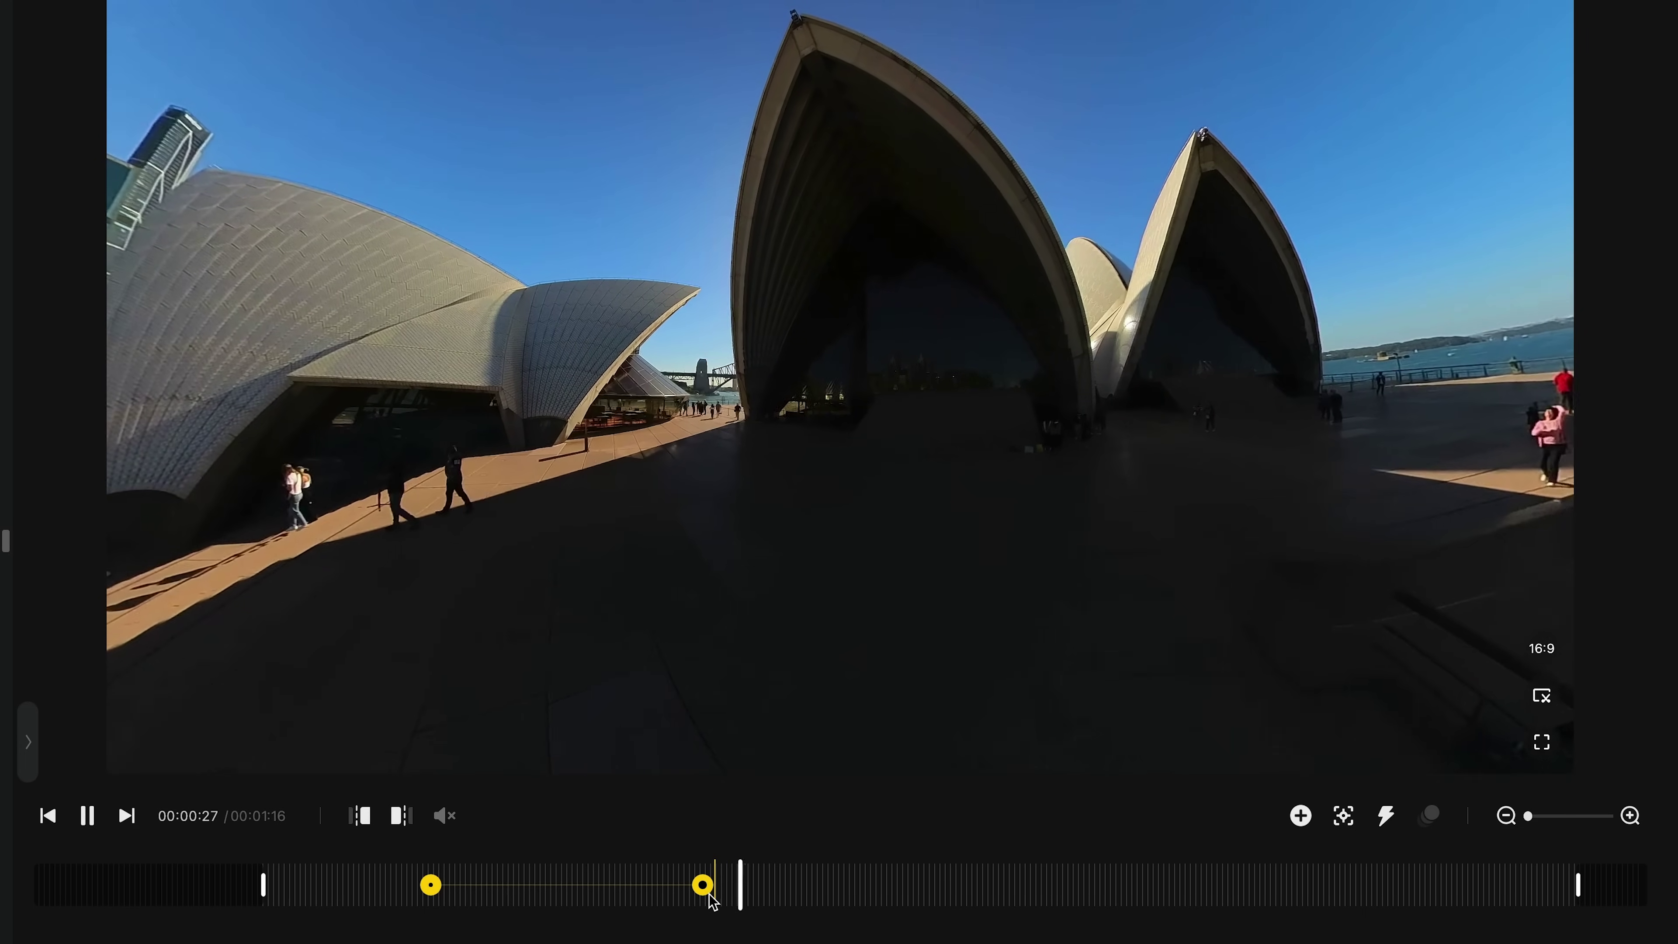
key(space)
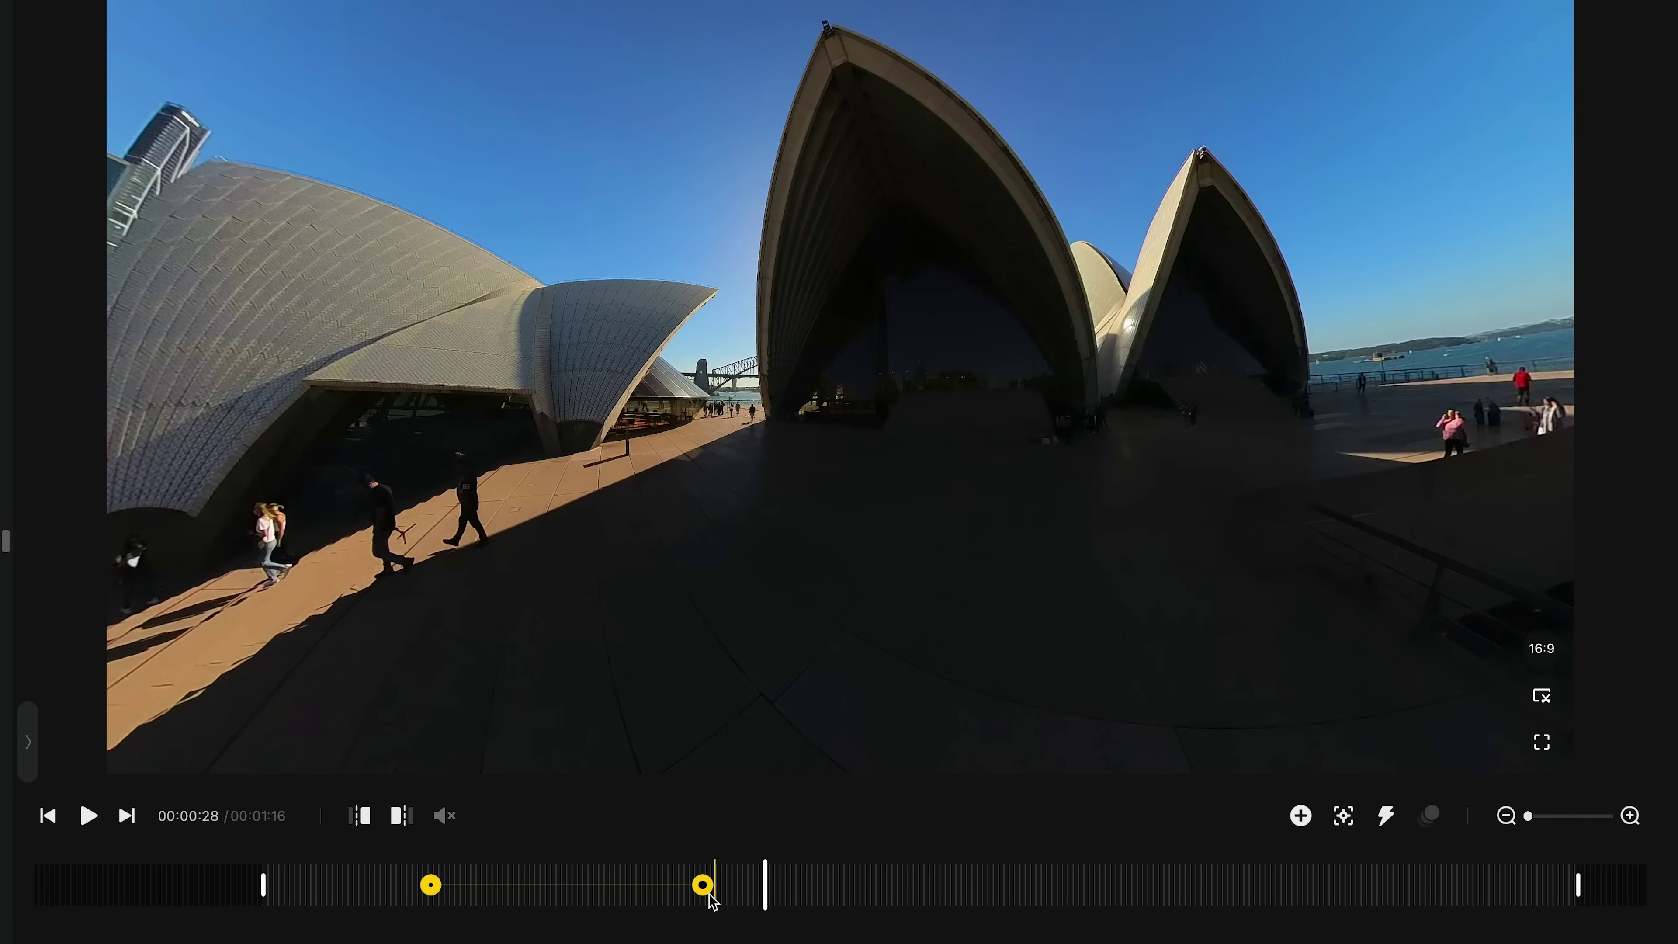
Add a Tiny Planet keyframe at 00:00:29 with -52.7° tilt and 140.0° FOV, then preview it.
click(1301, 817)
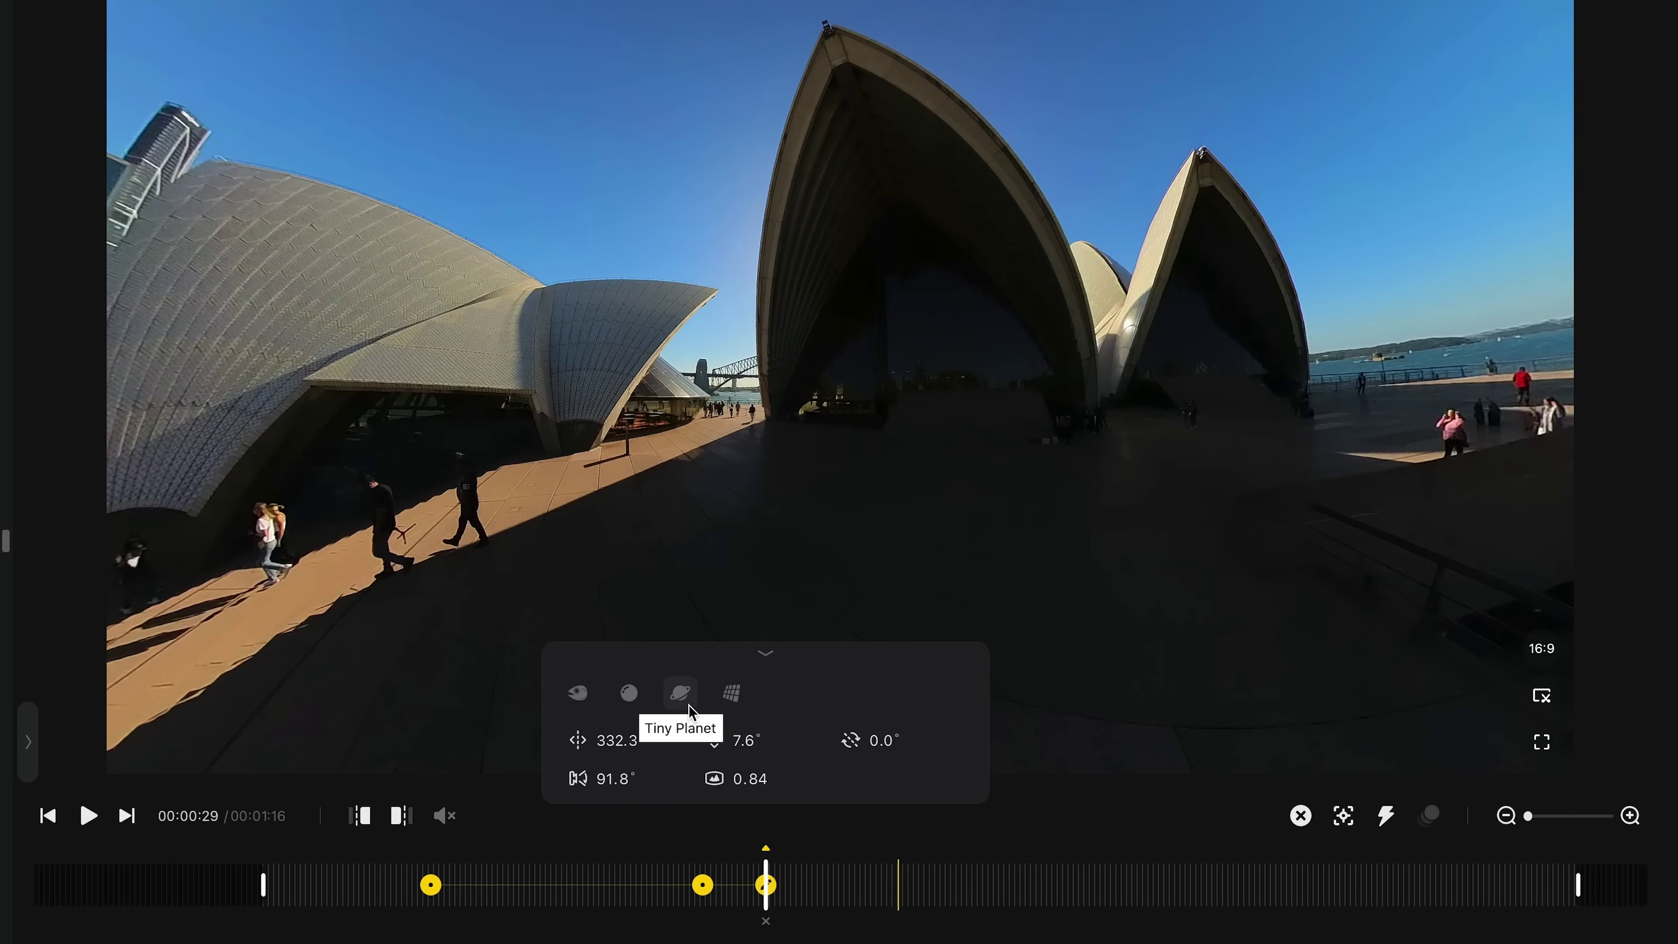
click(682, 693)
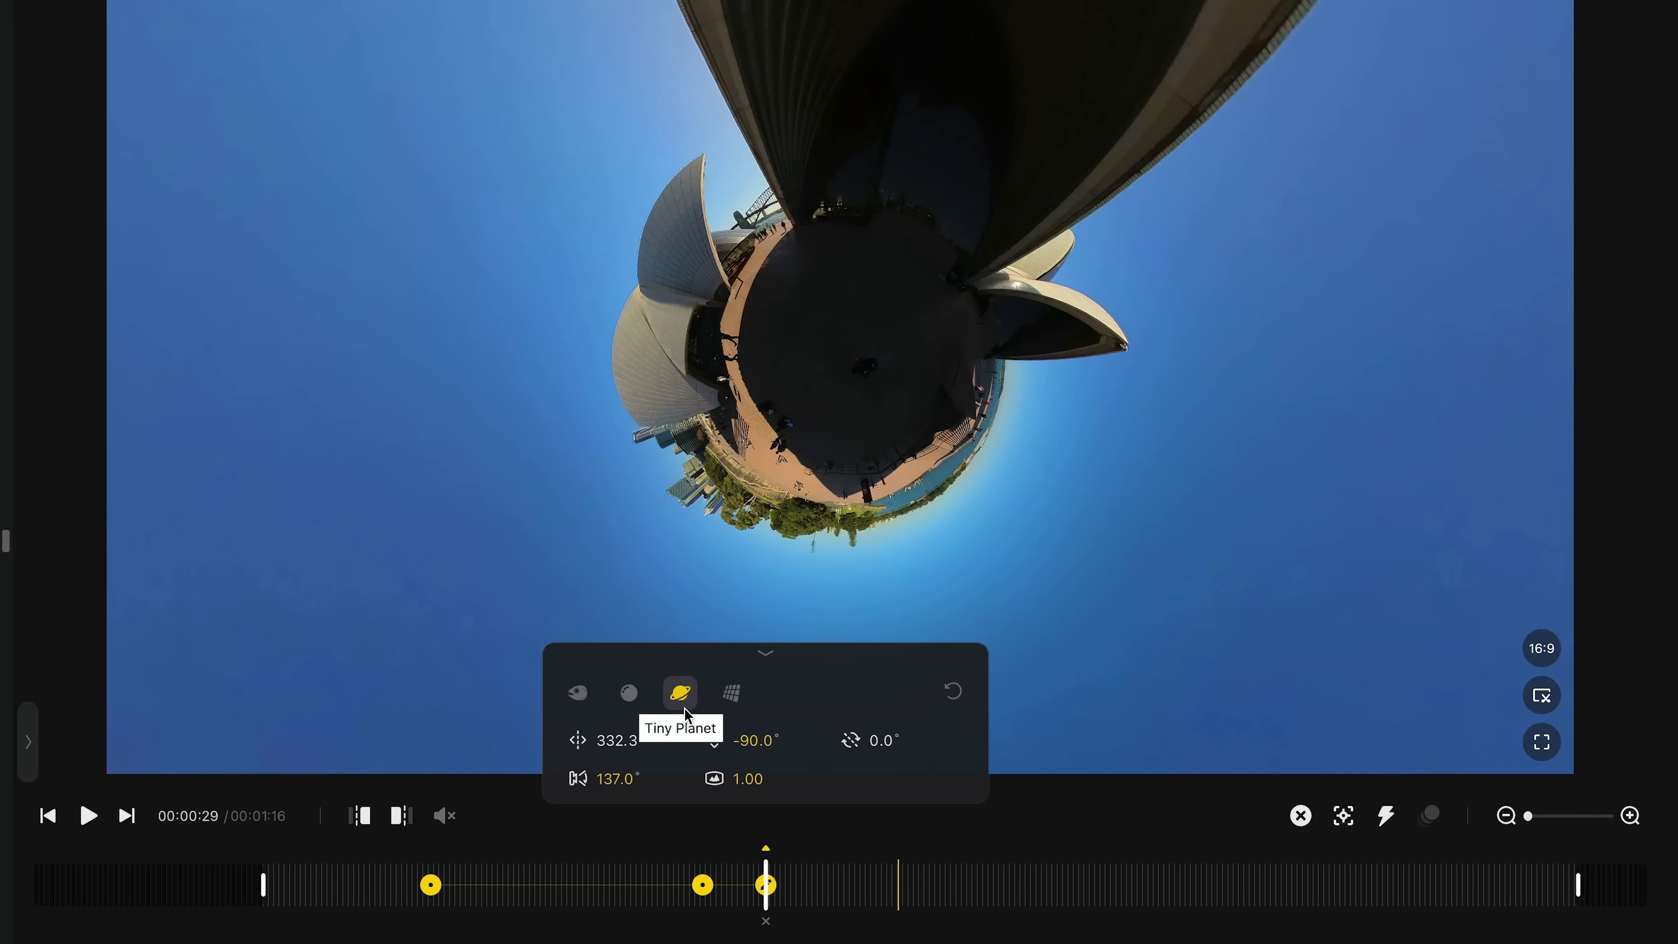
drag(912, 218, 968, 329)
key(space)
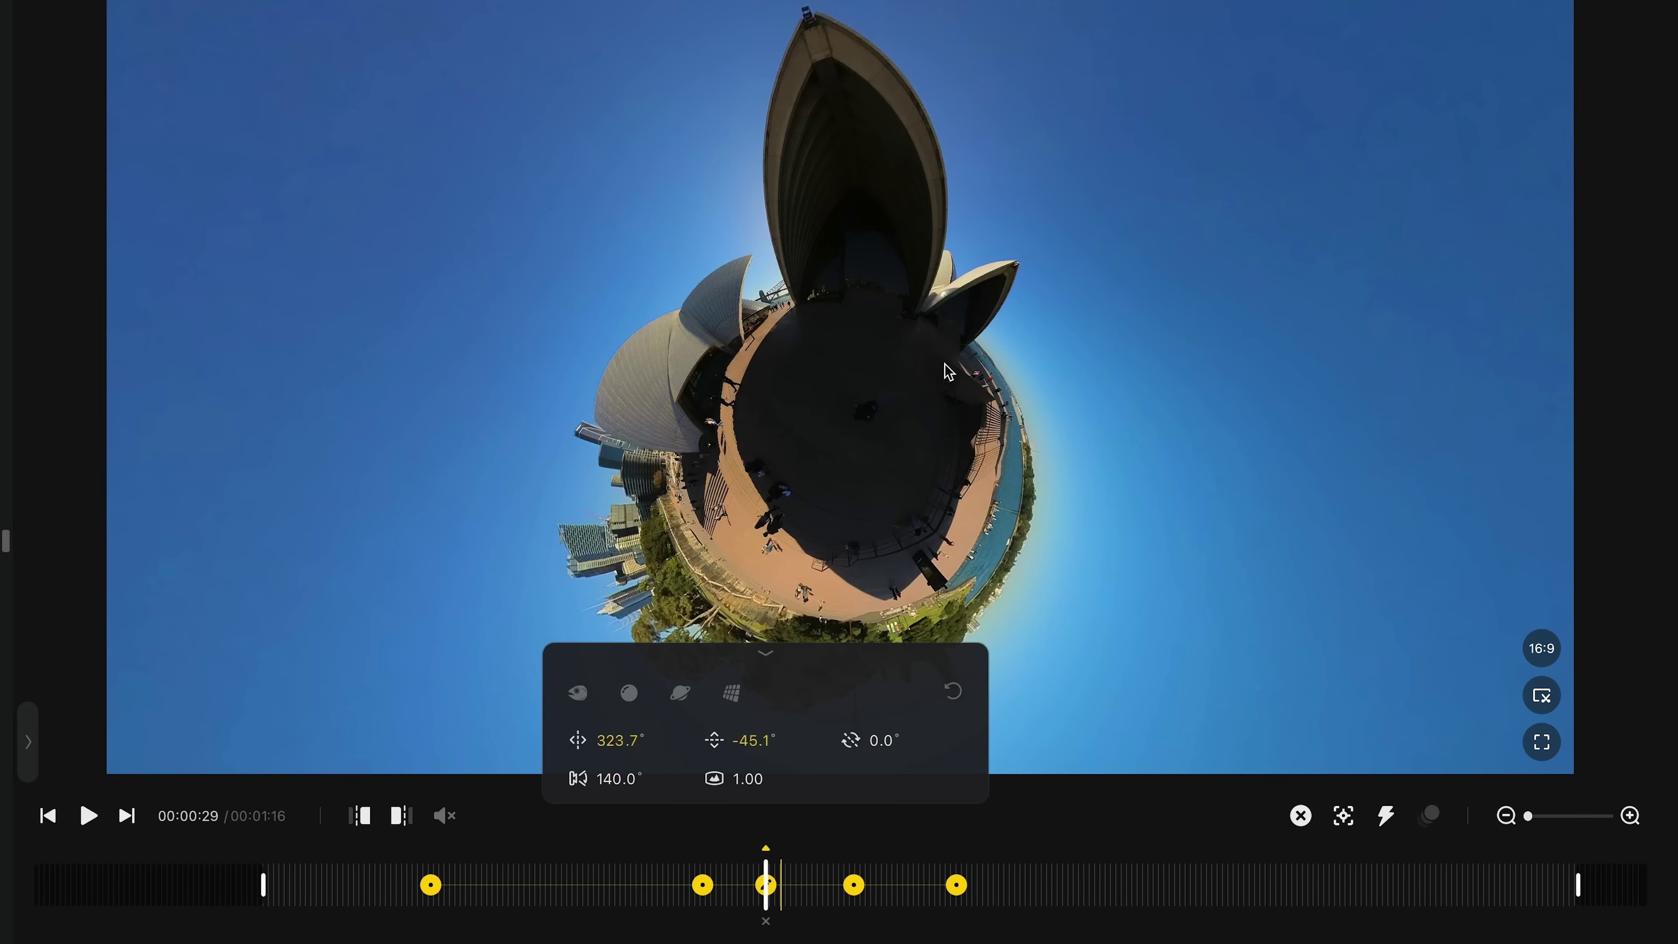
Retilt the later keyframe to about -57°, check its Fade-In Fade-Out easing, return to 00:00:25.
drag(947, 367, 993, 460)
mouse_move(749, 740)
mouse_down()
mouse_move(701, 741)
mouse_move(750, 741)
mouse_up()
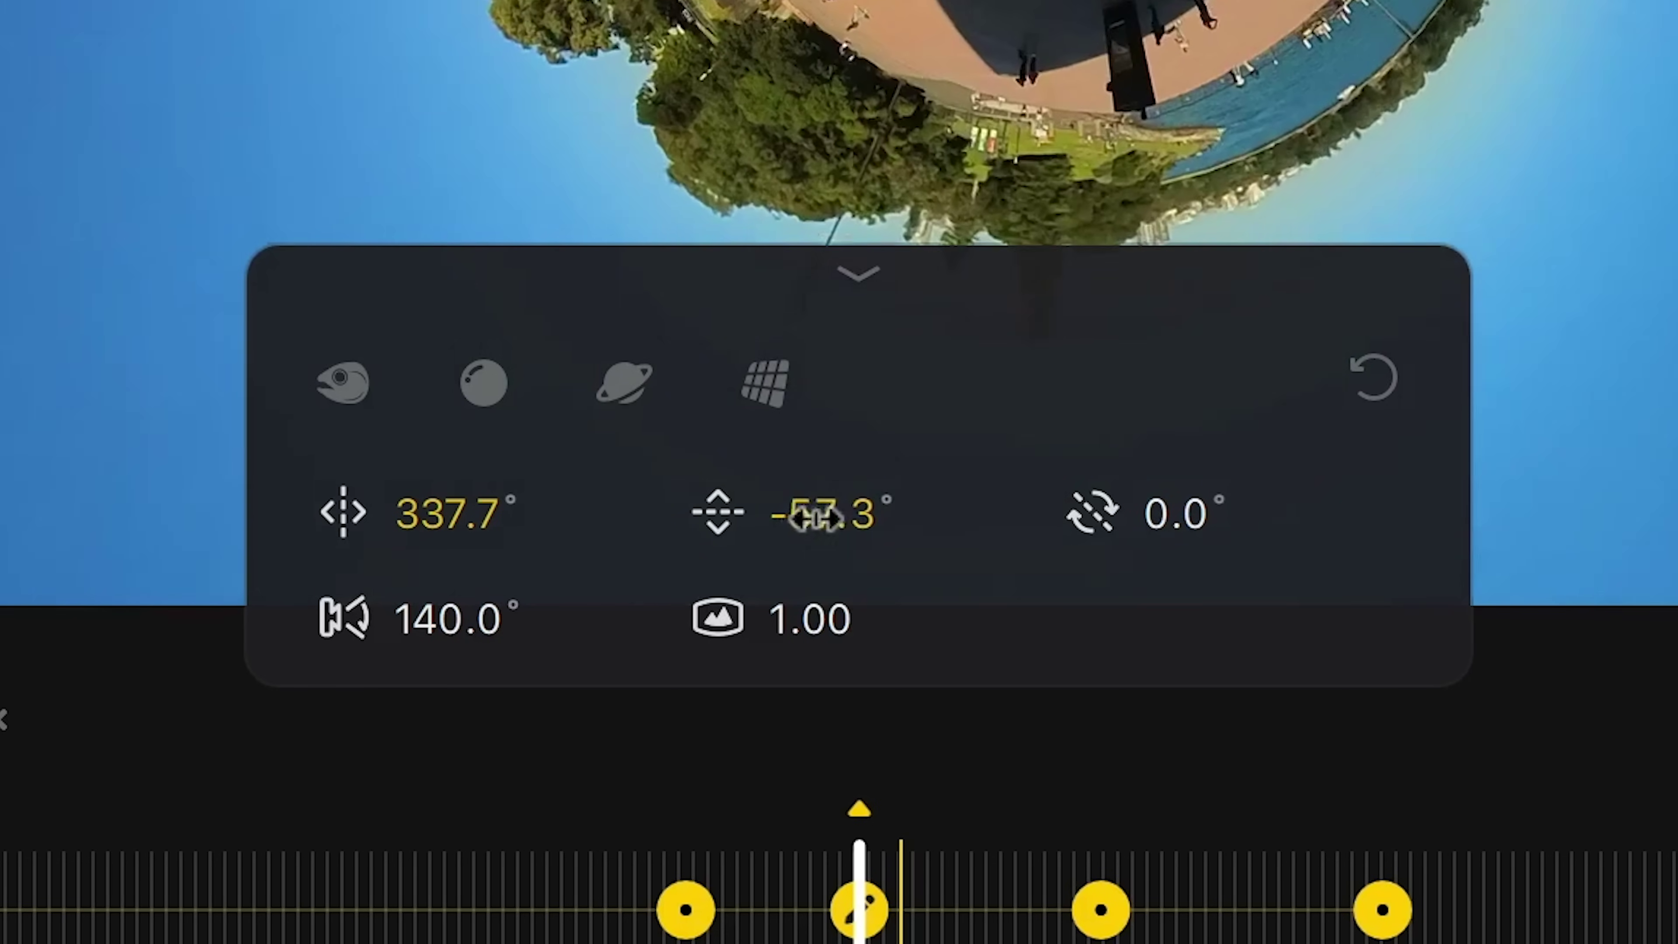
drag(816, 518, 803, 517)
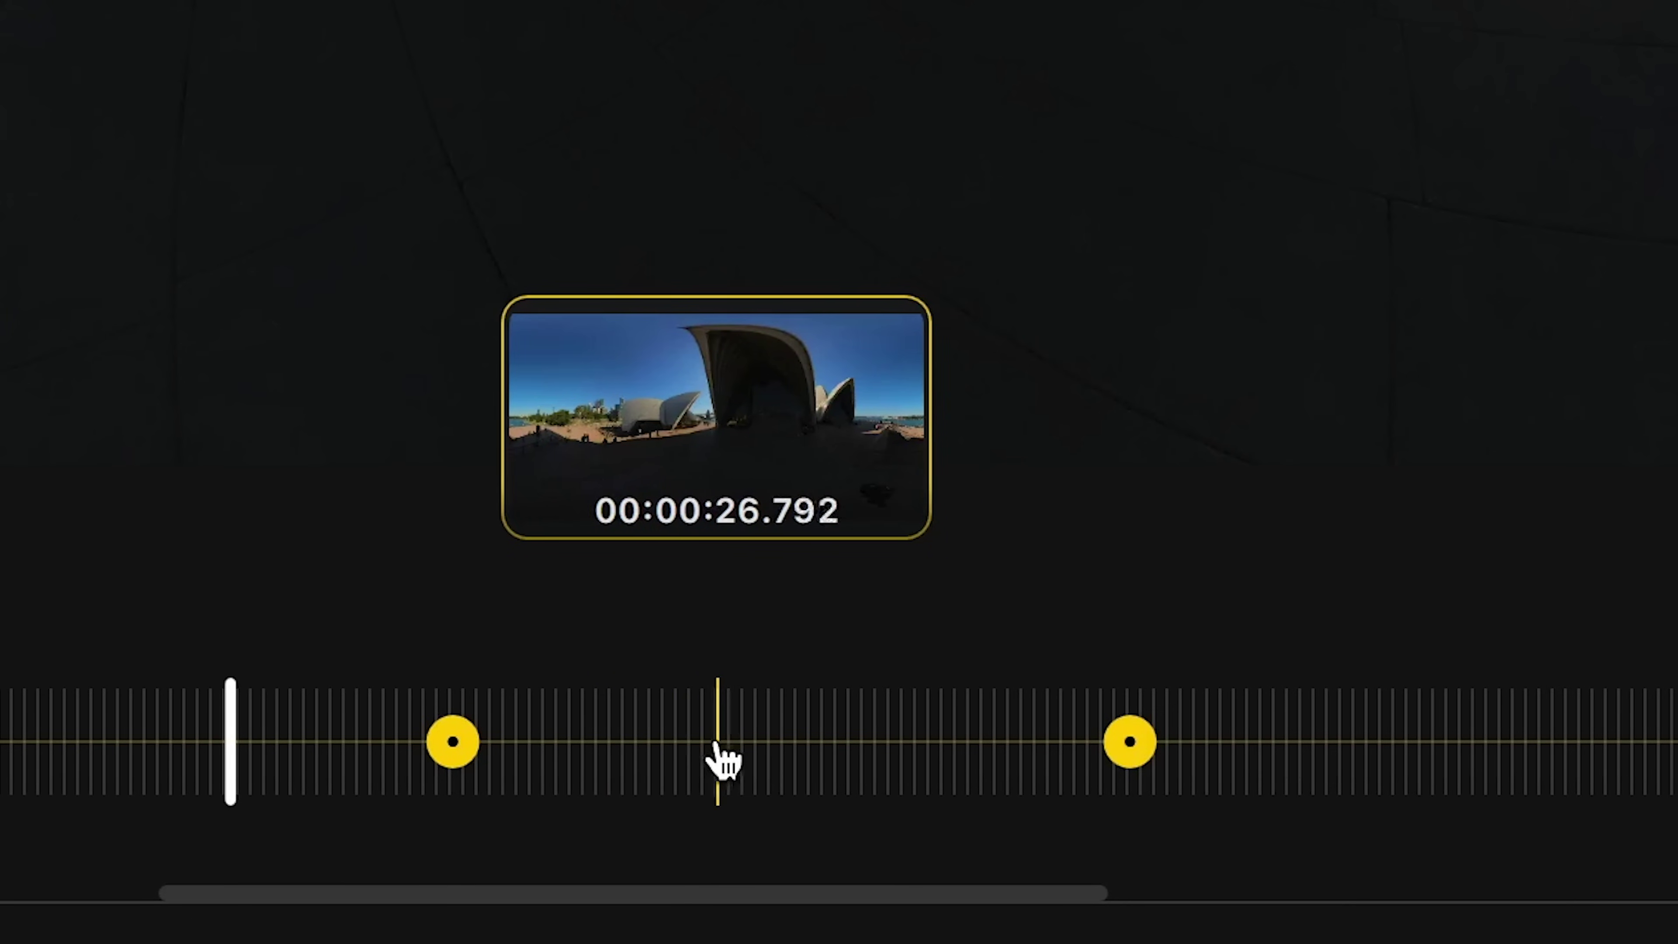
click(837, 753)
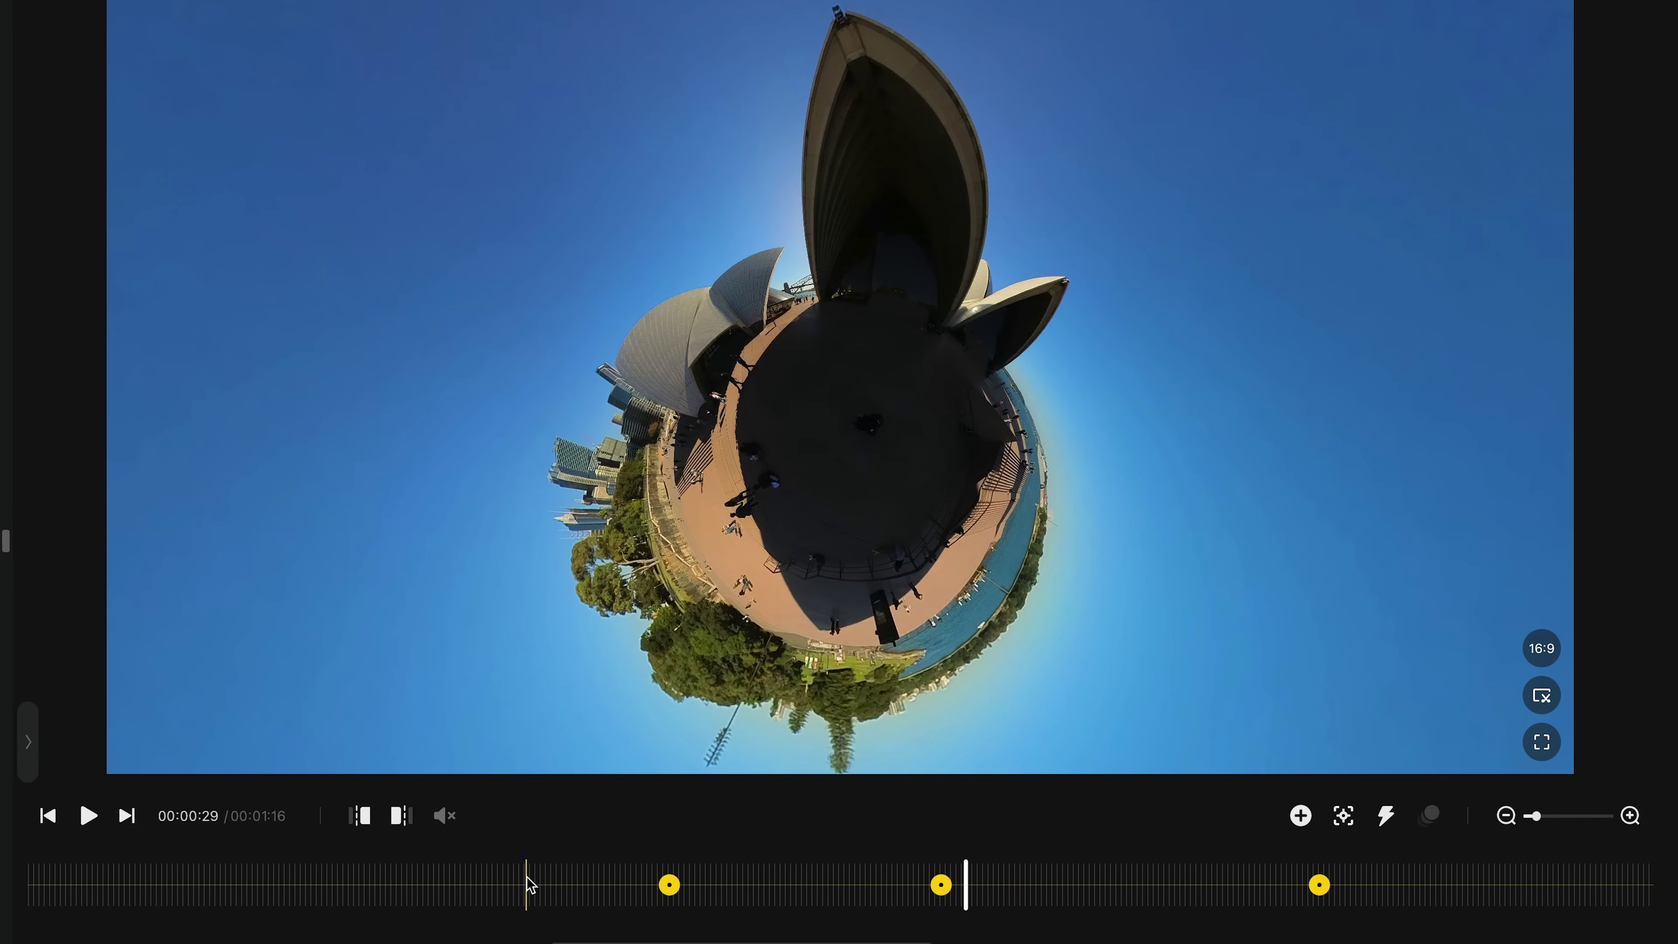
click(685, 882)
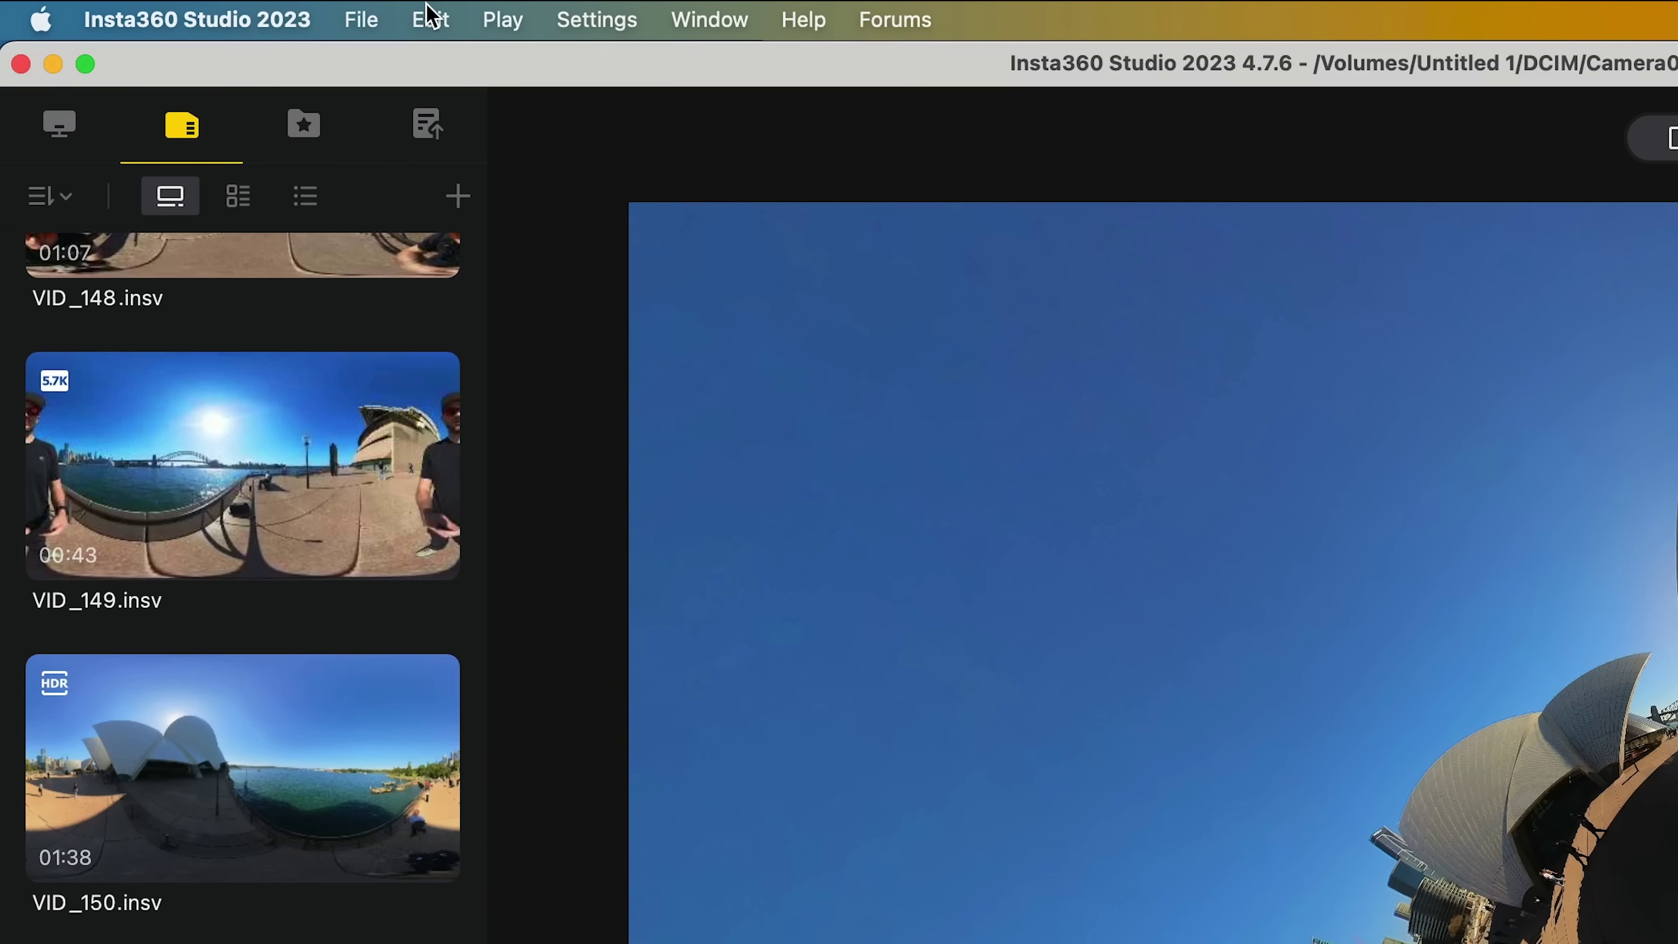
Clear VID_152's current edit data from the Edit menu and confirm with OK.
click(235, 9)
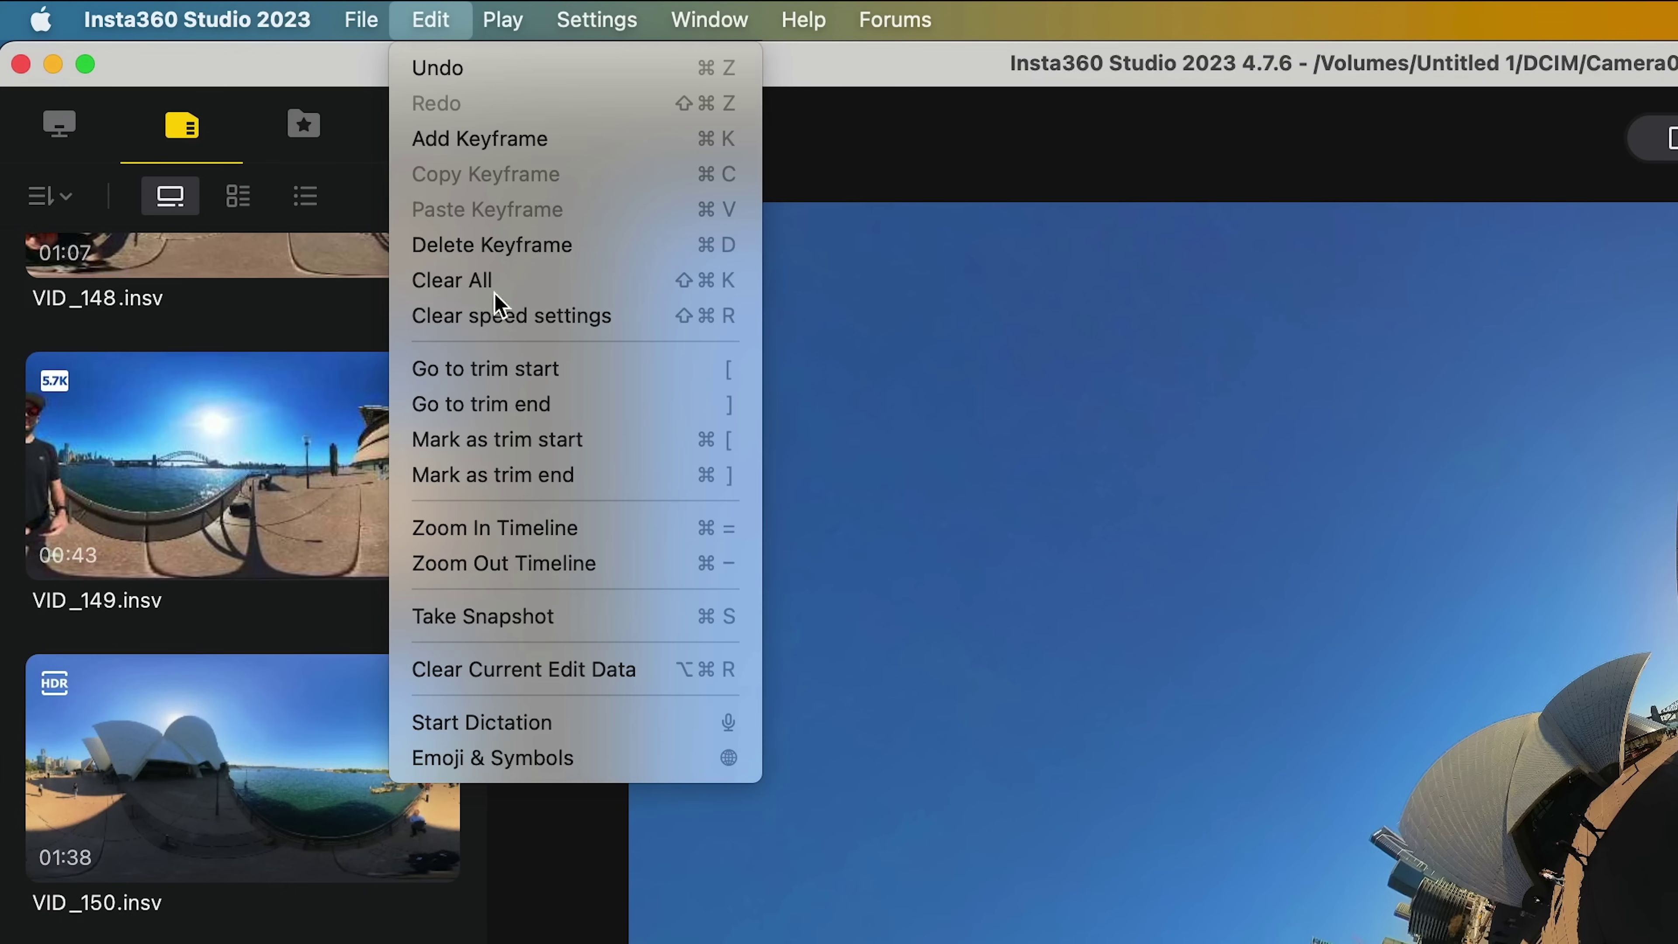
click(609, 670)
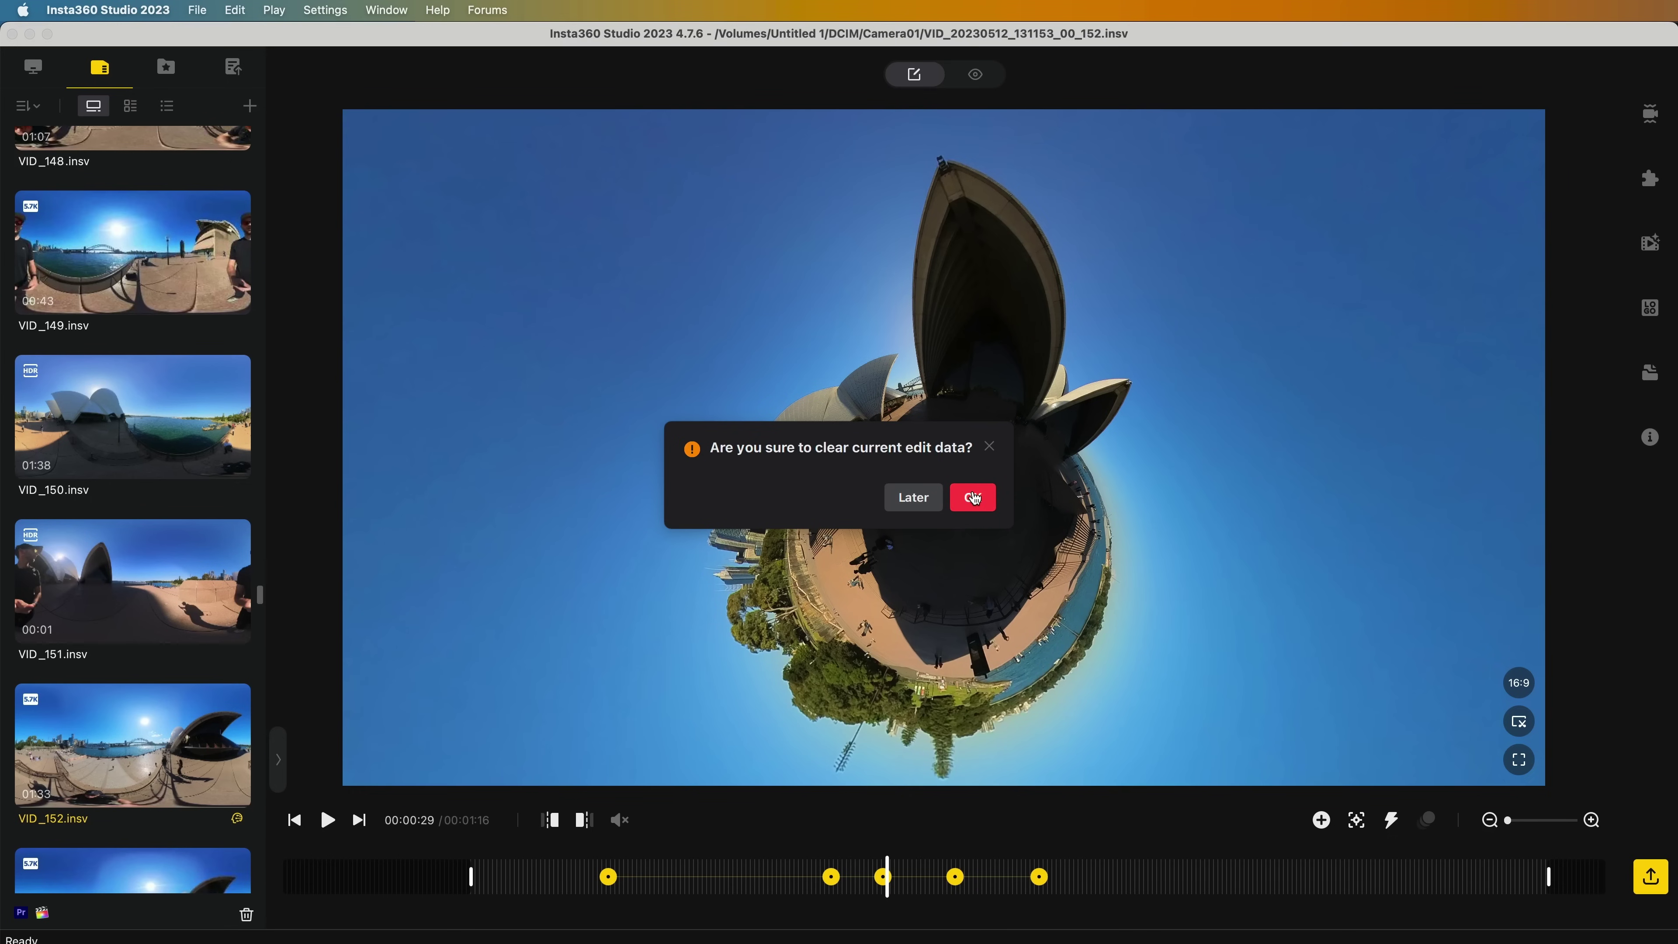
click(974, 498)
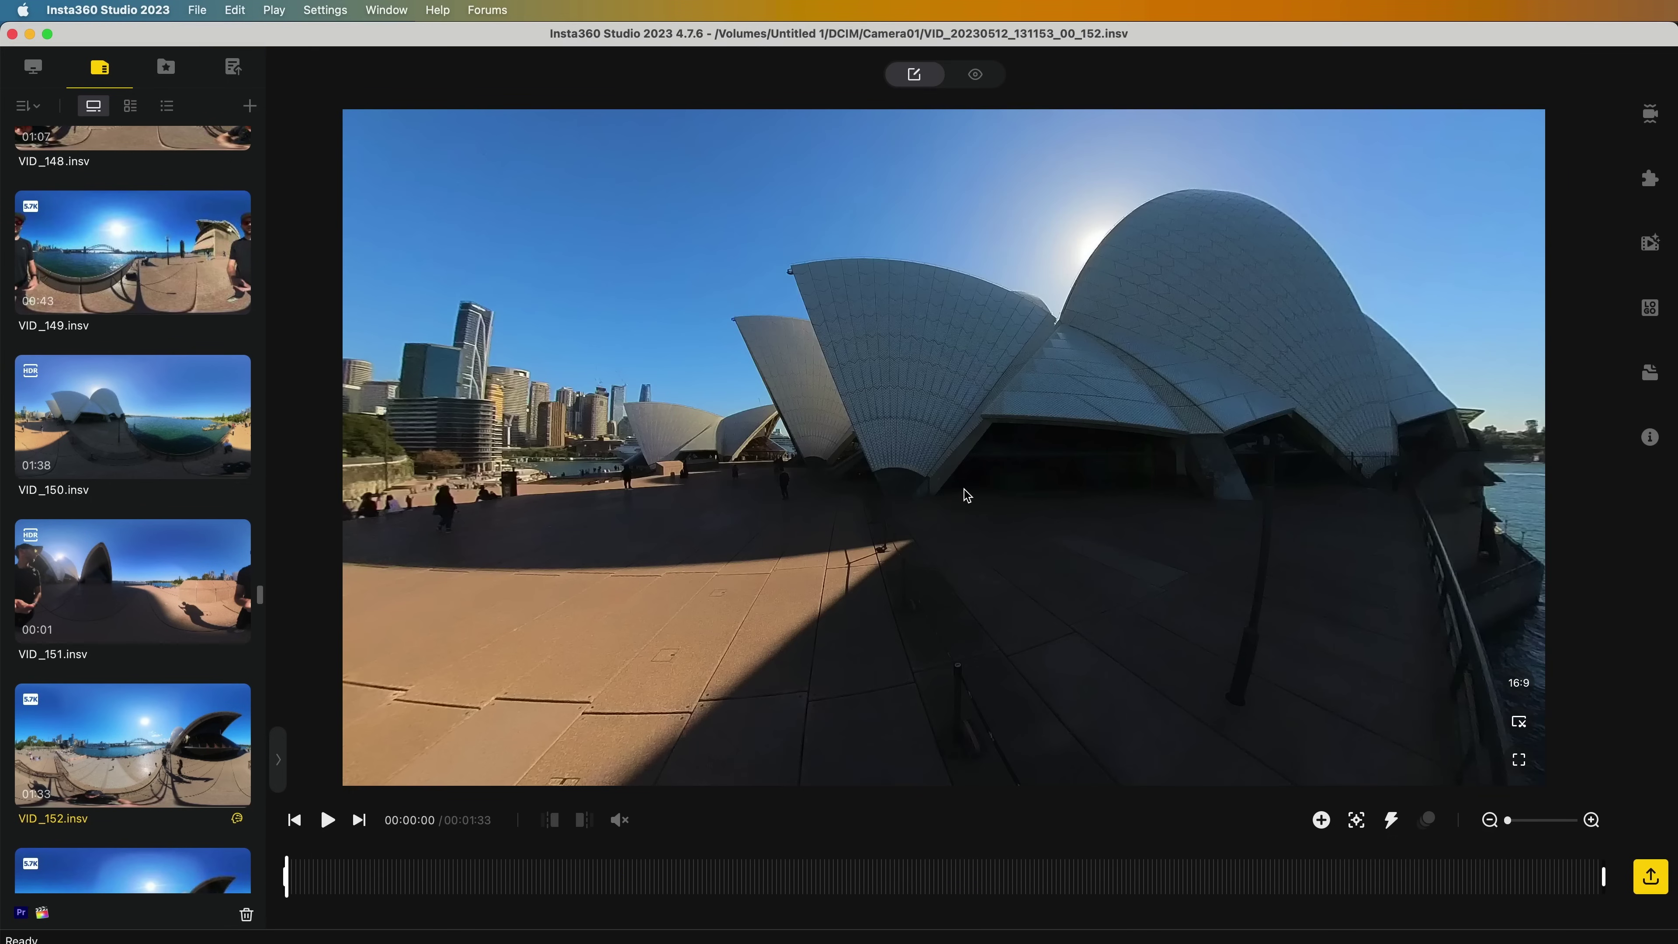
Browse through the application's menus.
click(129, 9)
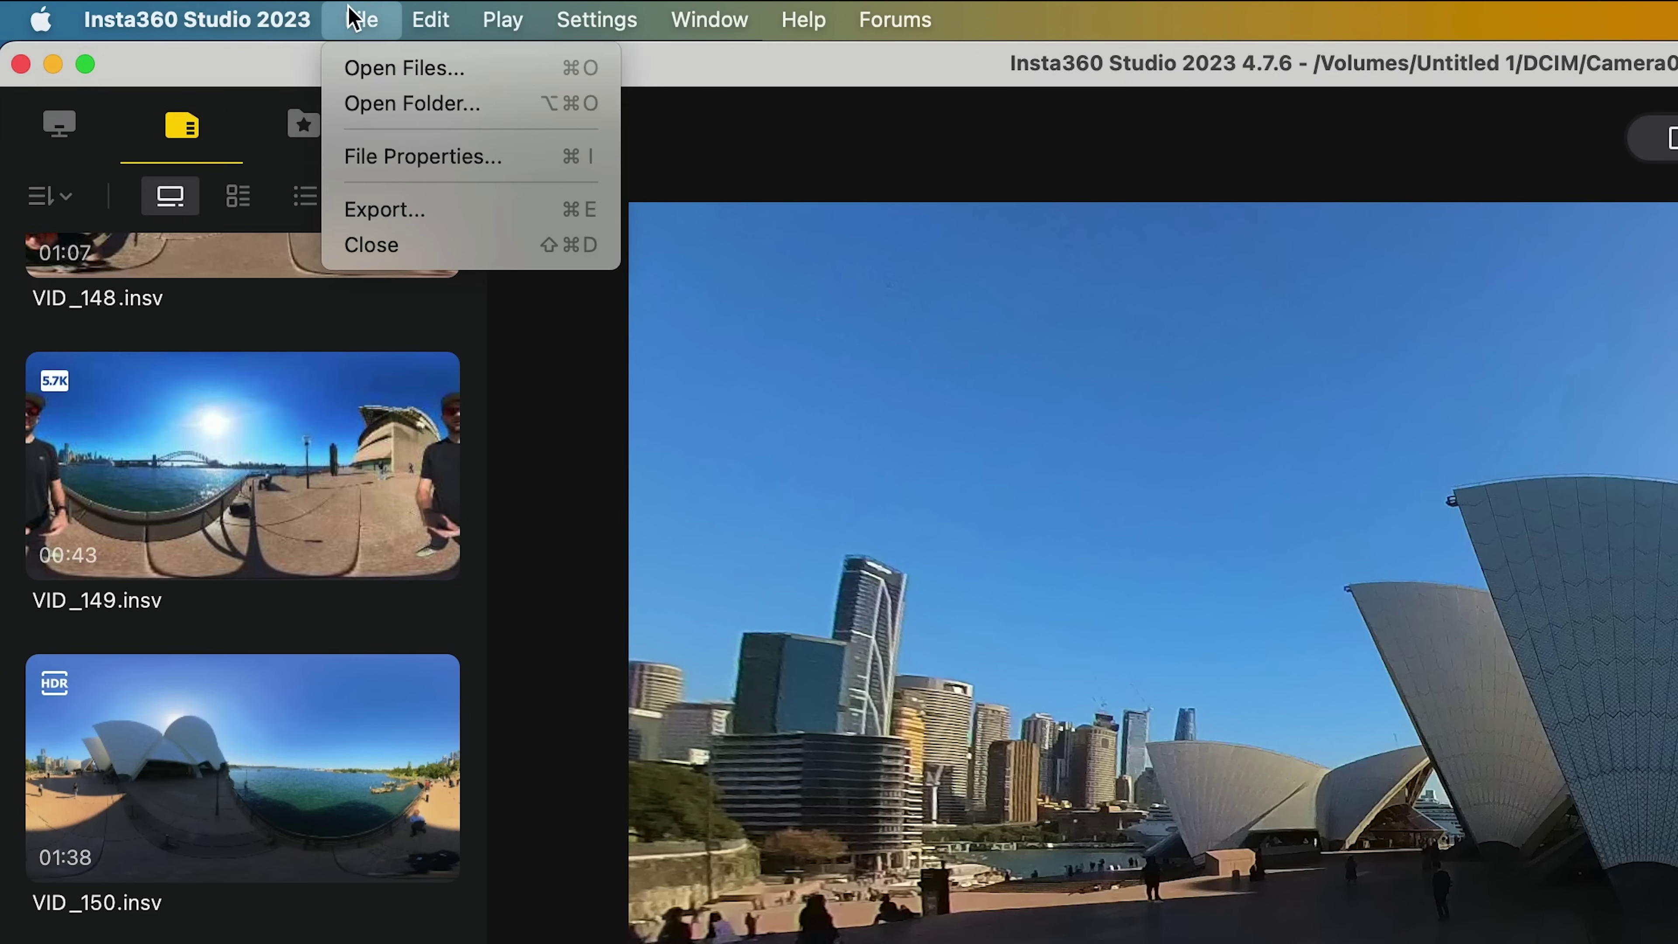
mouse_move(490, 13)
mouse_move(581, 12)
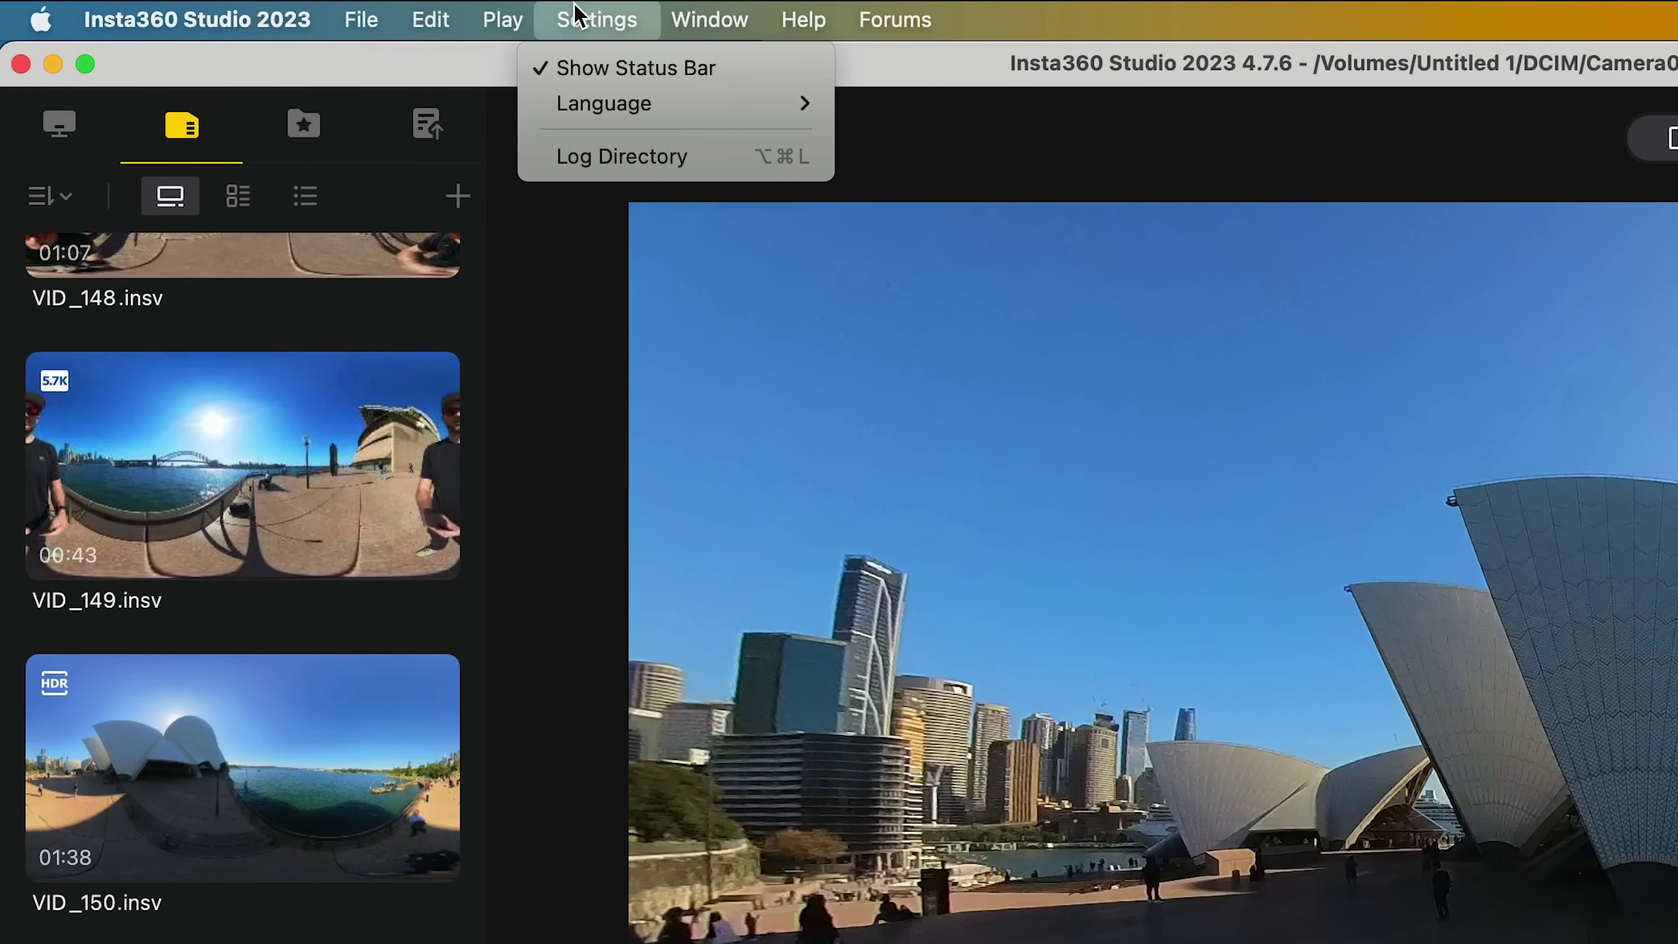
mouse_move(813, 8)
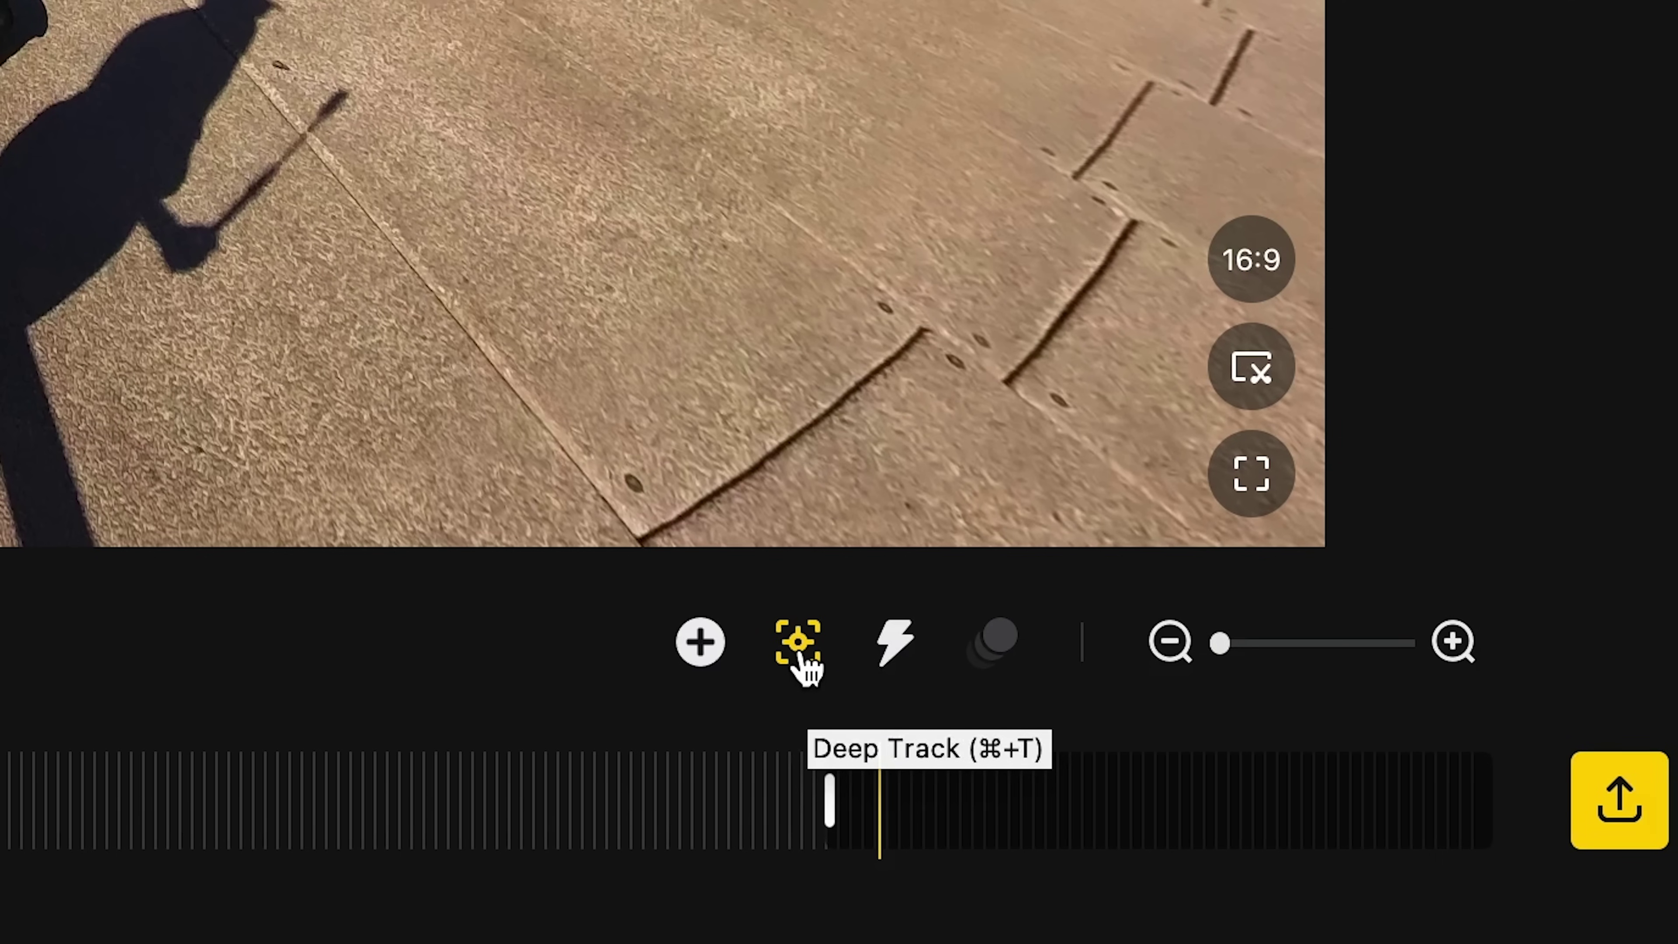
Deep Track the man in VID_141, keeping him centred, then pause playback.
click(798, 641)
drag(865, 298, 1076, 673)
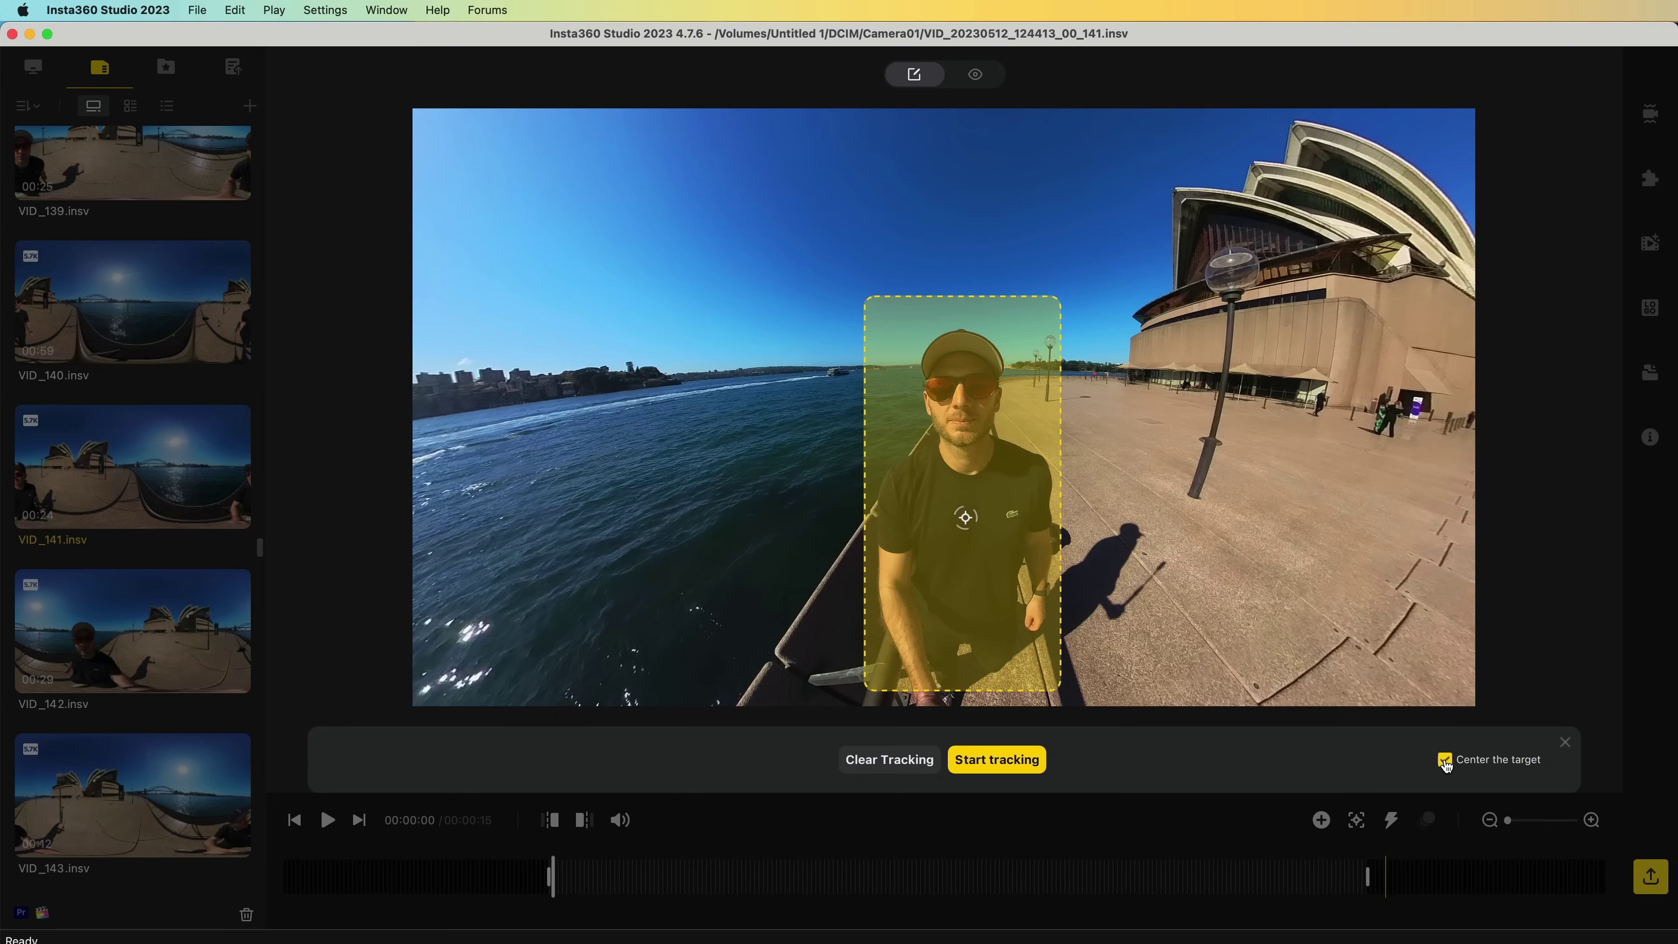
click(995, 759)
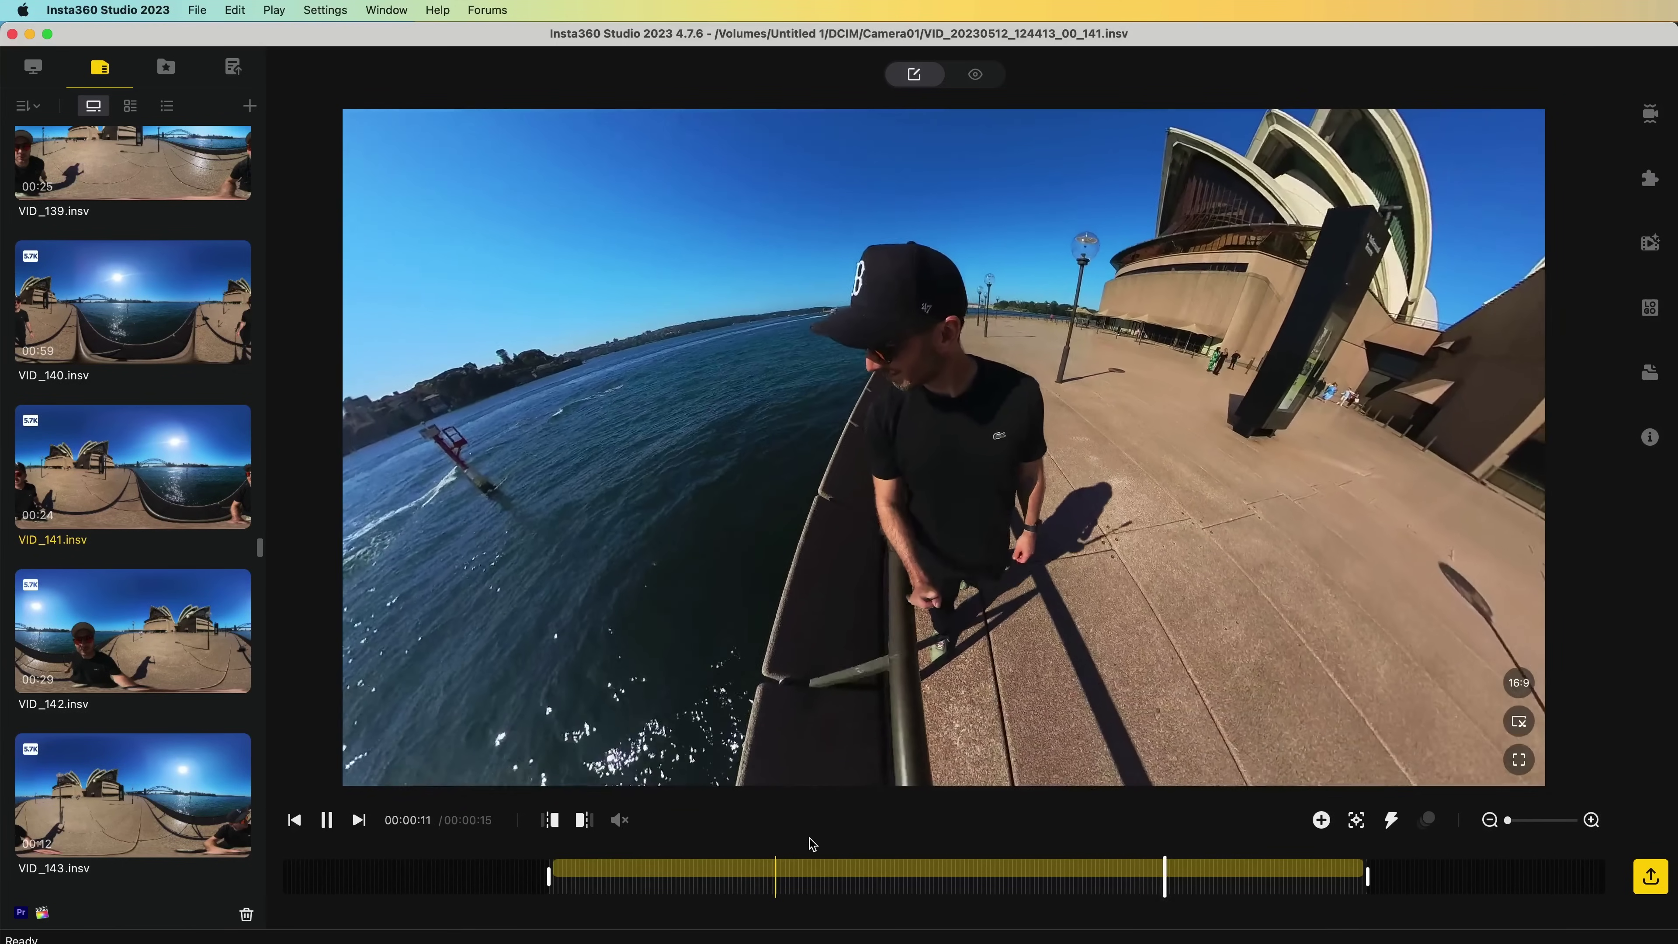
key(space)
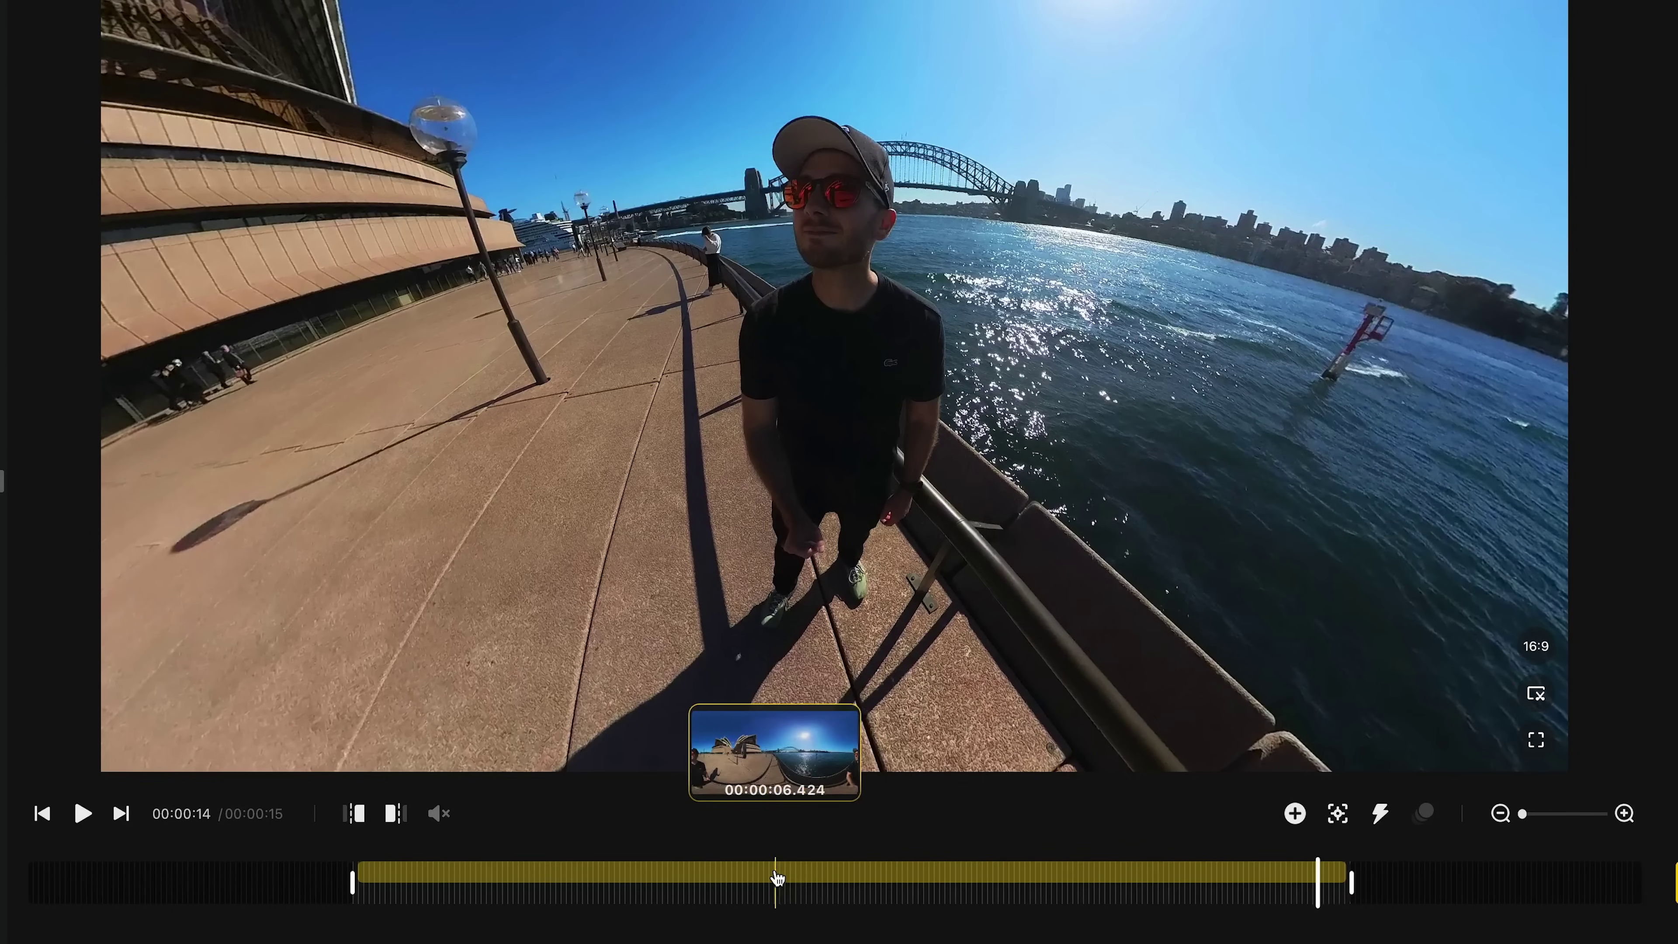
Raise the distortion of VID_141's 00:00:06 keyframe from 0.67 to 0.86.
click(778, 878)
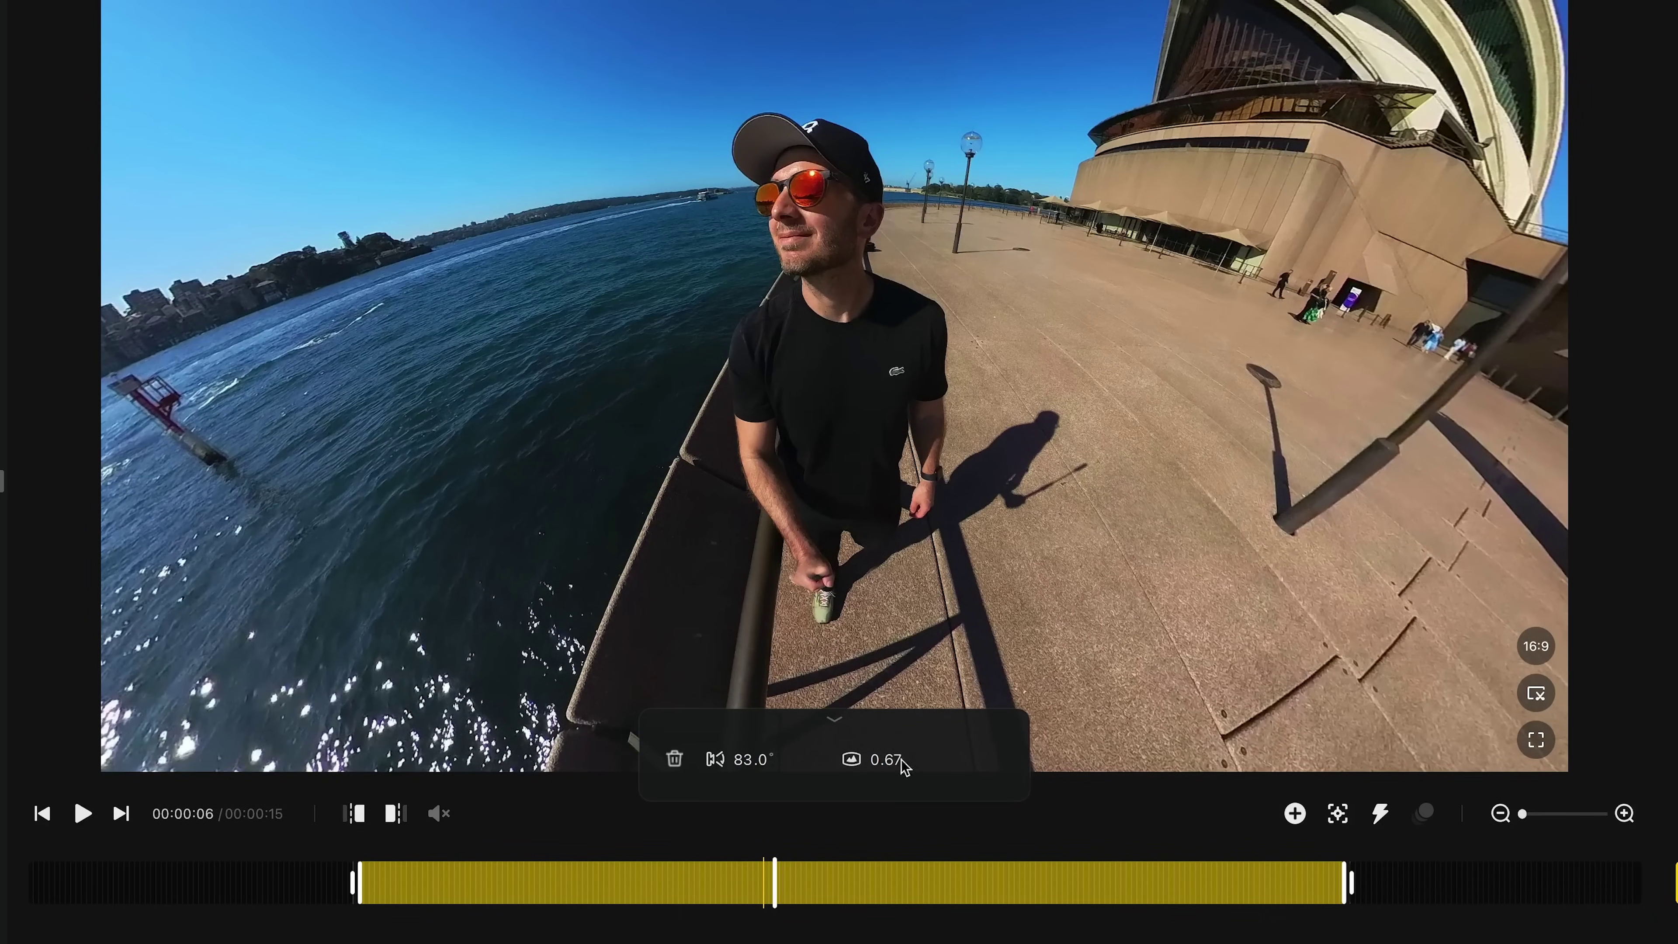
drag(888, 760, 799, 759)
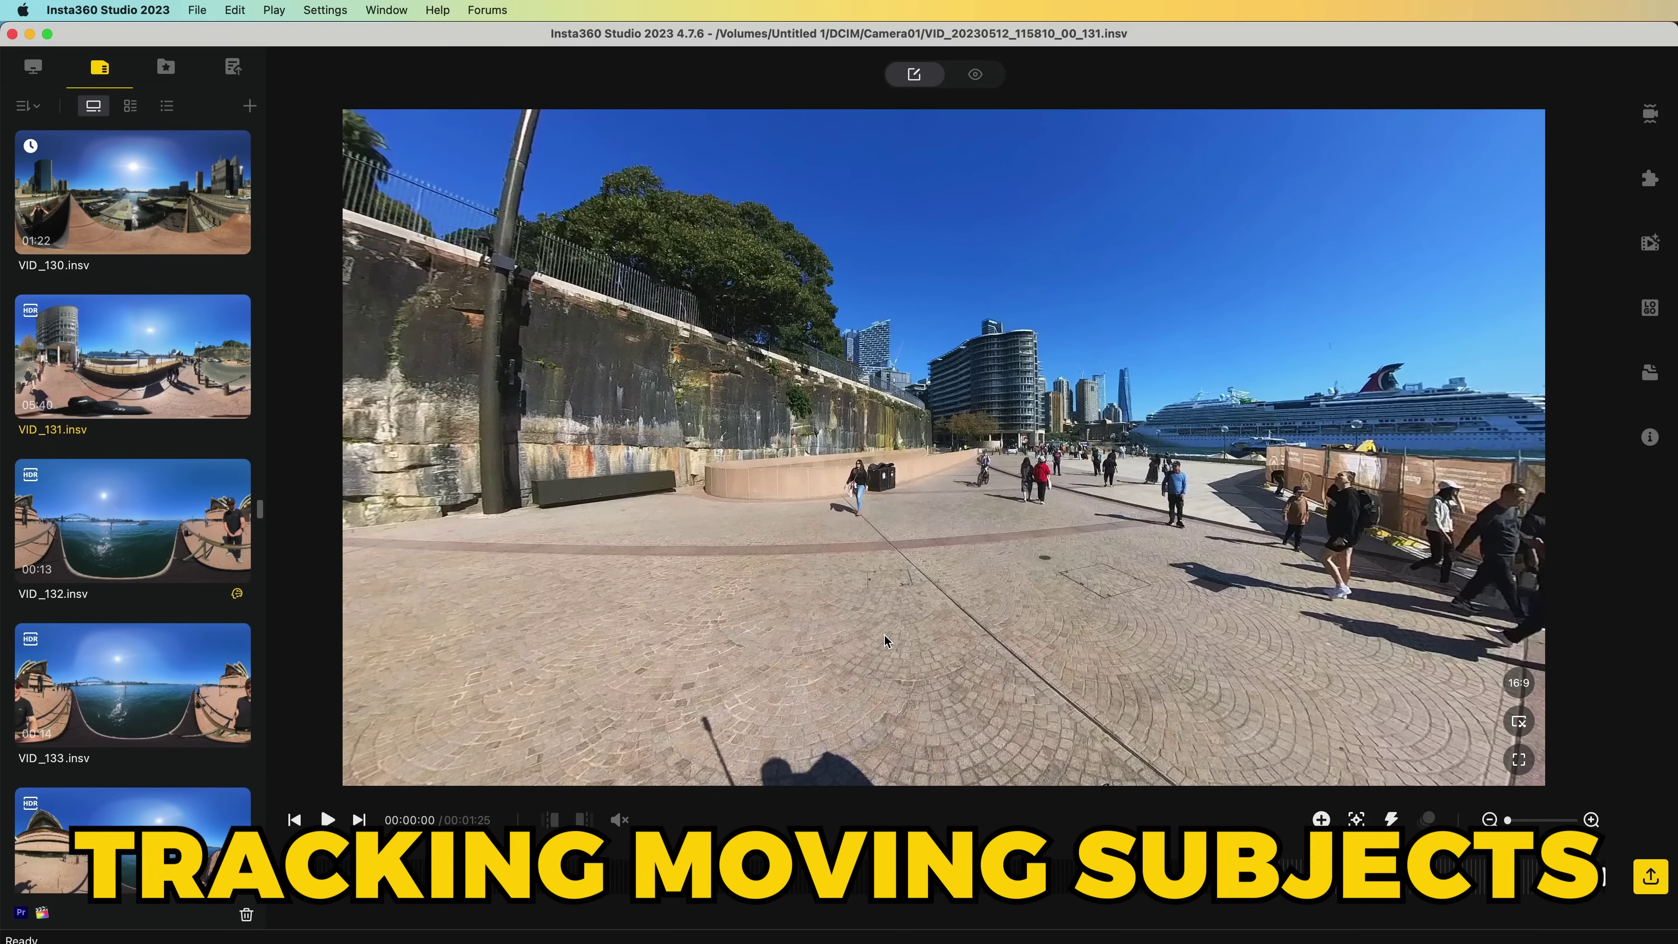
Zoom into the VID_131 preview and Deep Track the cyclist on the promenade.
scroll(957, 540, up, 5)
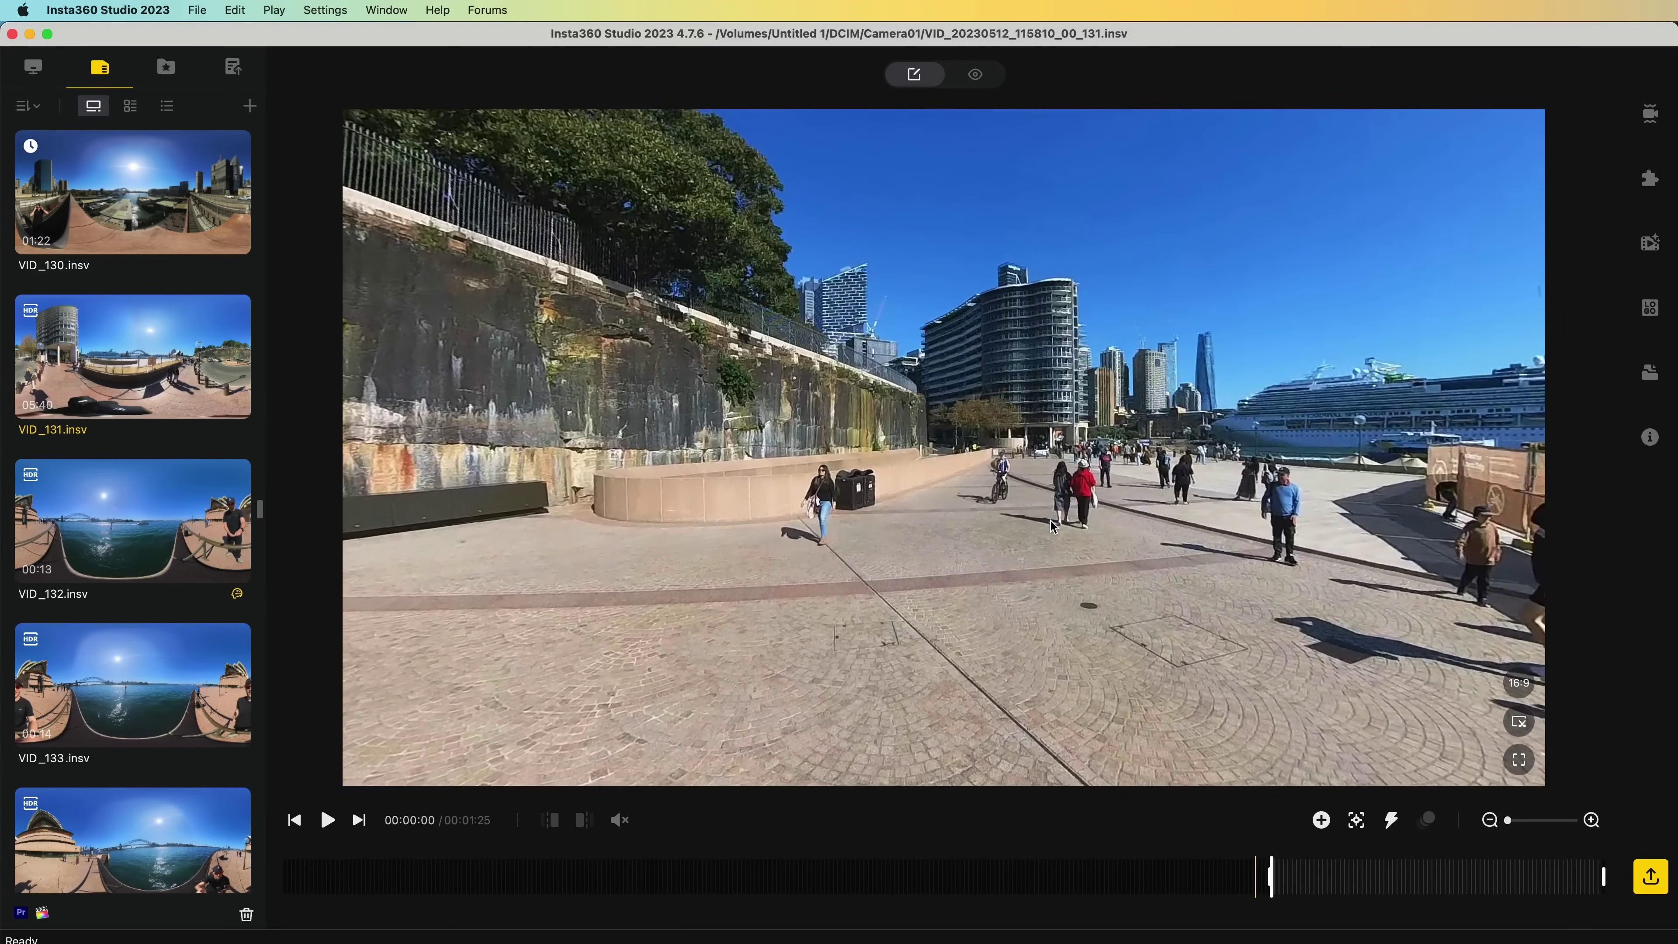
click(1356, 819)
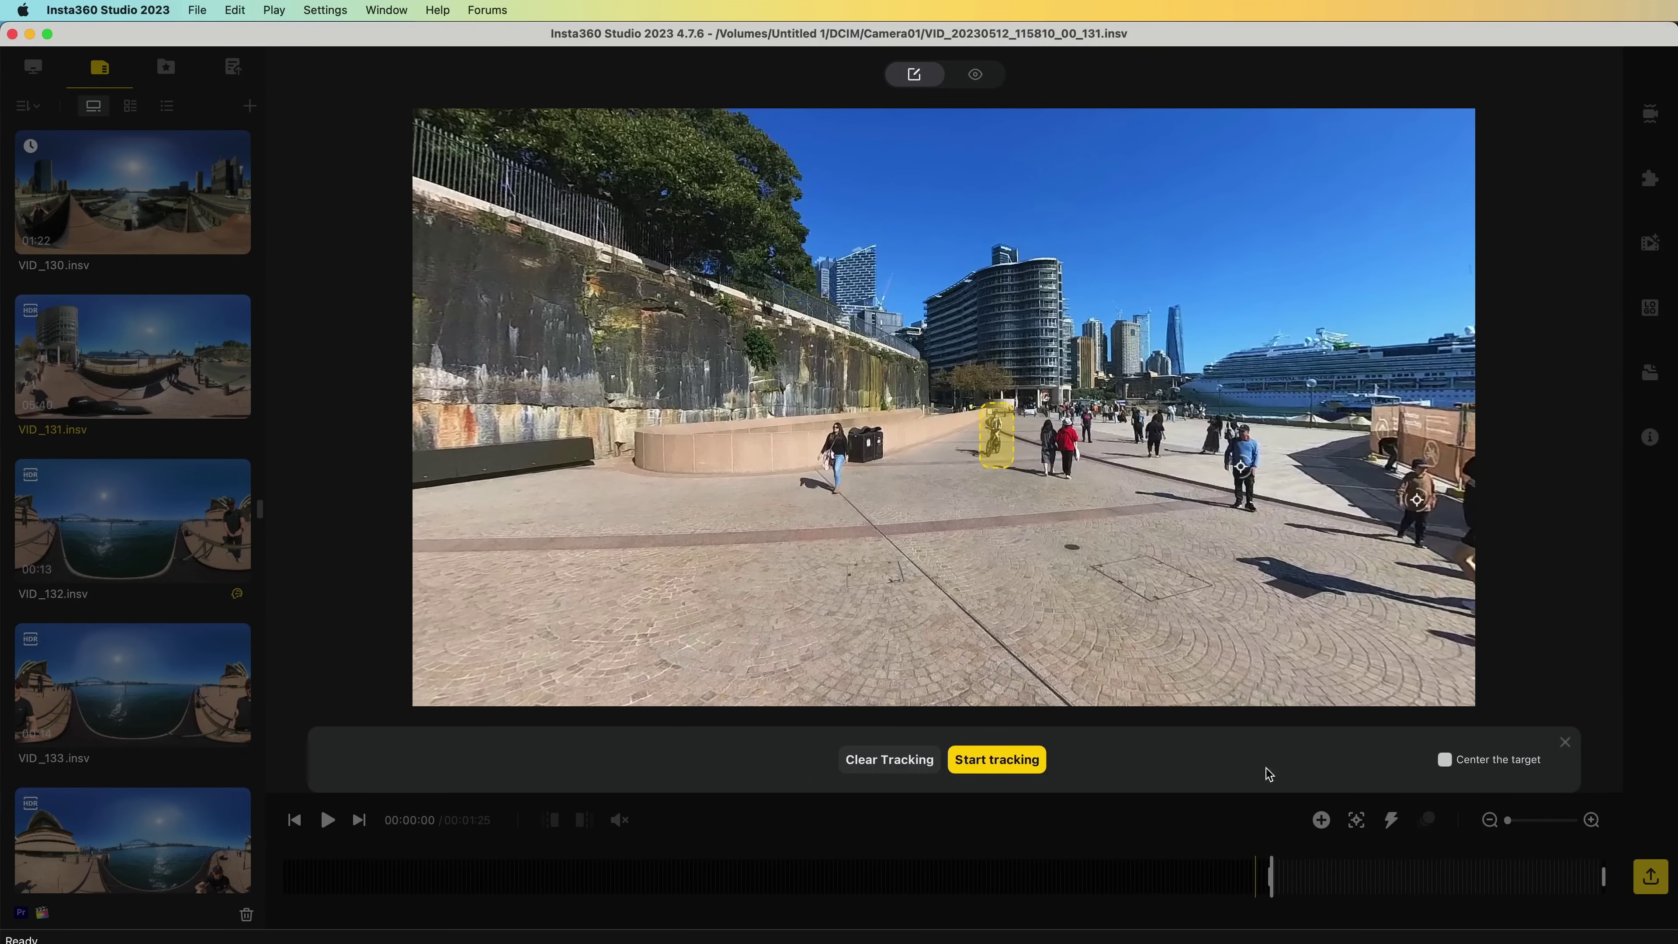
click(1022, 767)
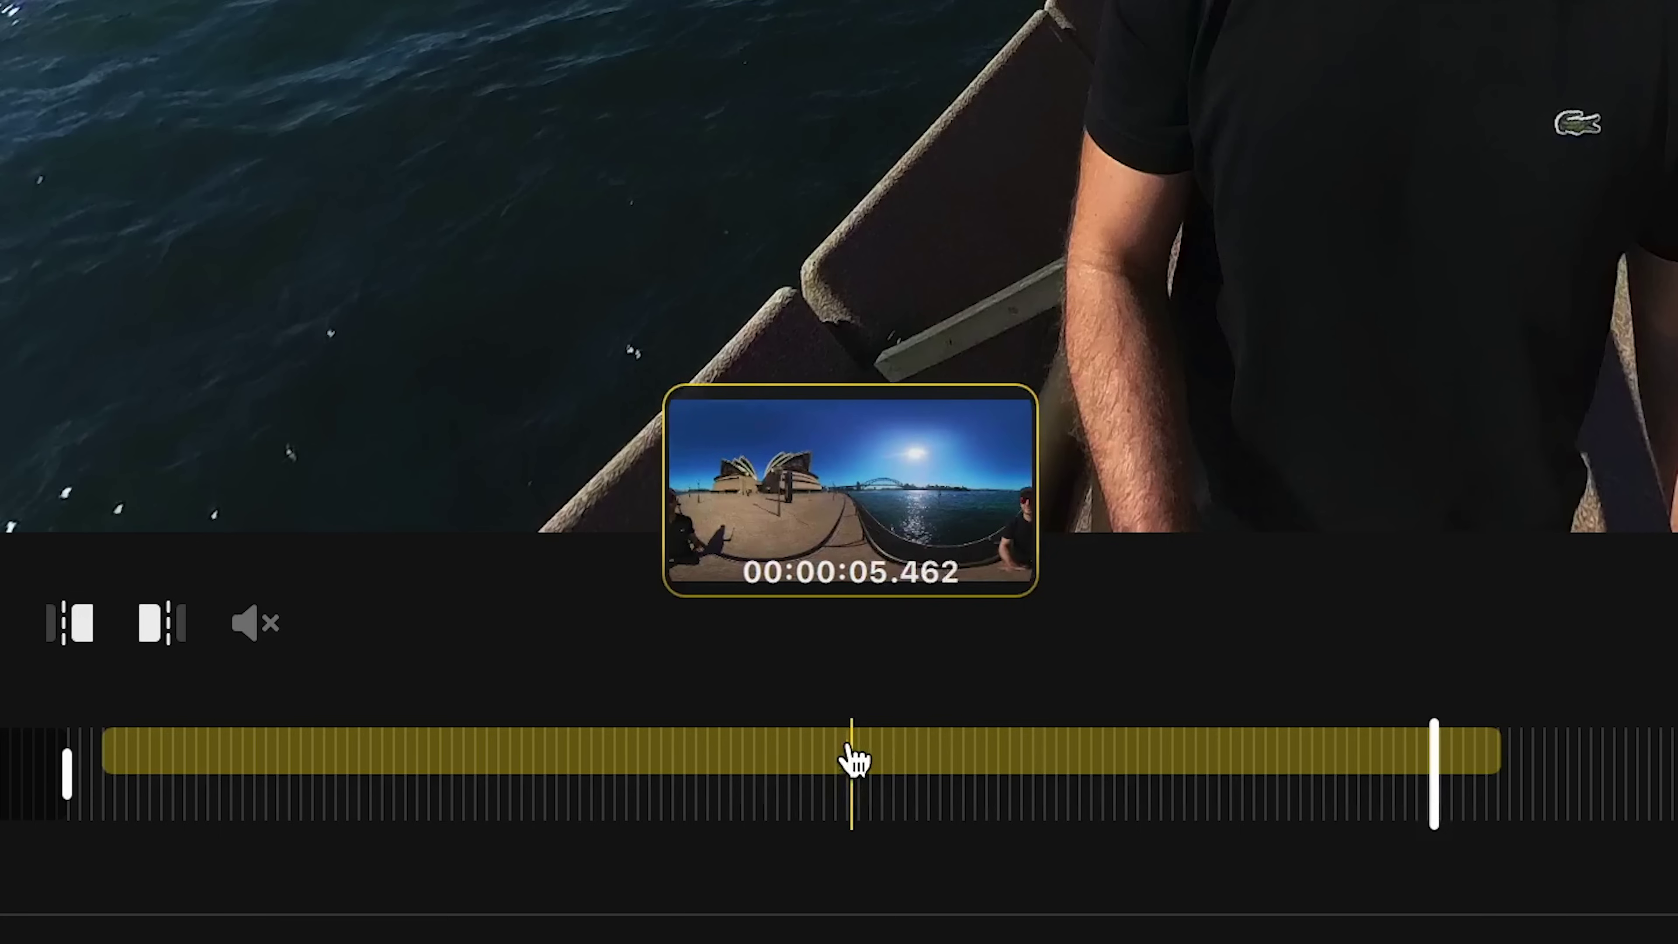
Delete VID_141's tracking keyframe segment and move the playhead to 00:00:04.
click(851, 743)
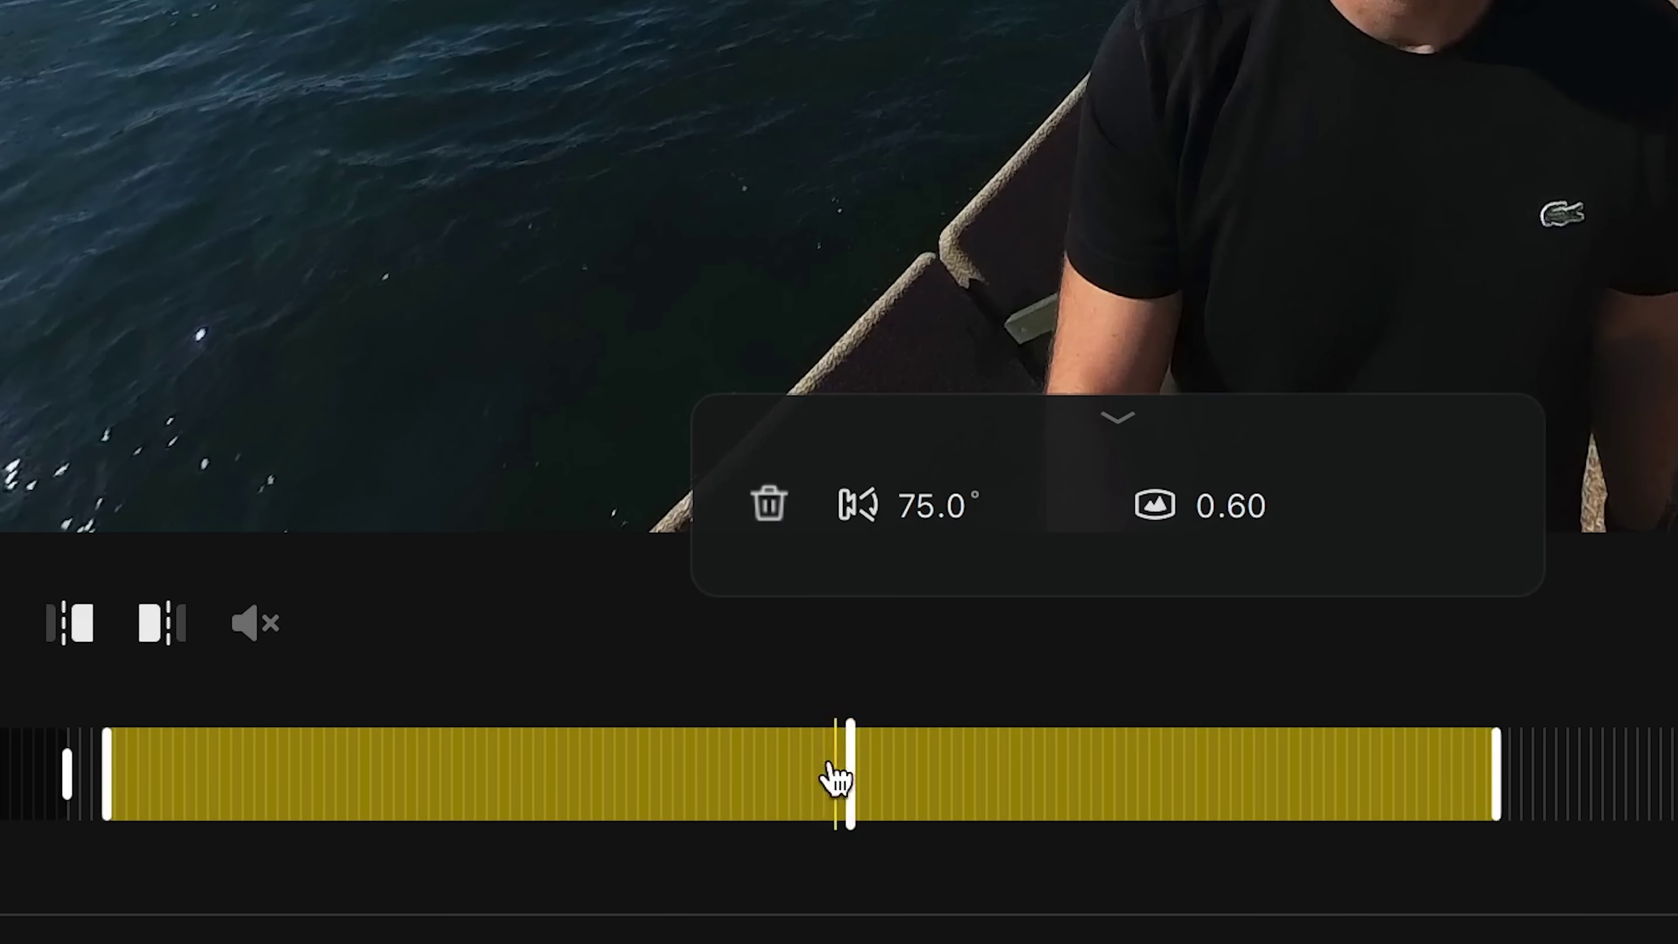
click(763, 505)
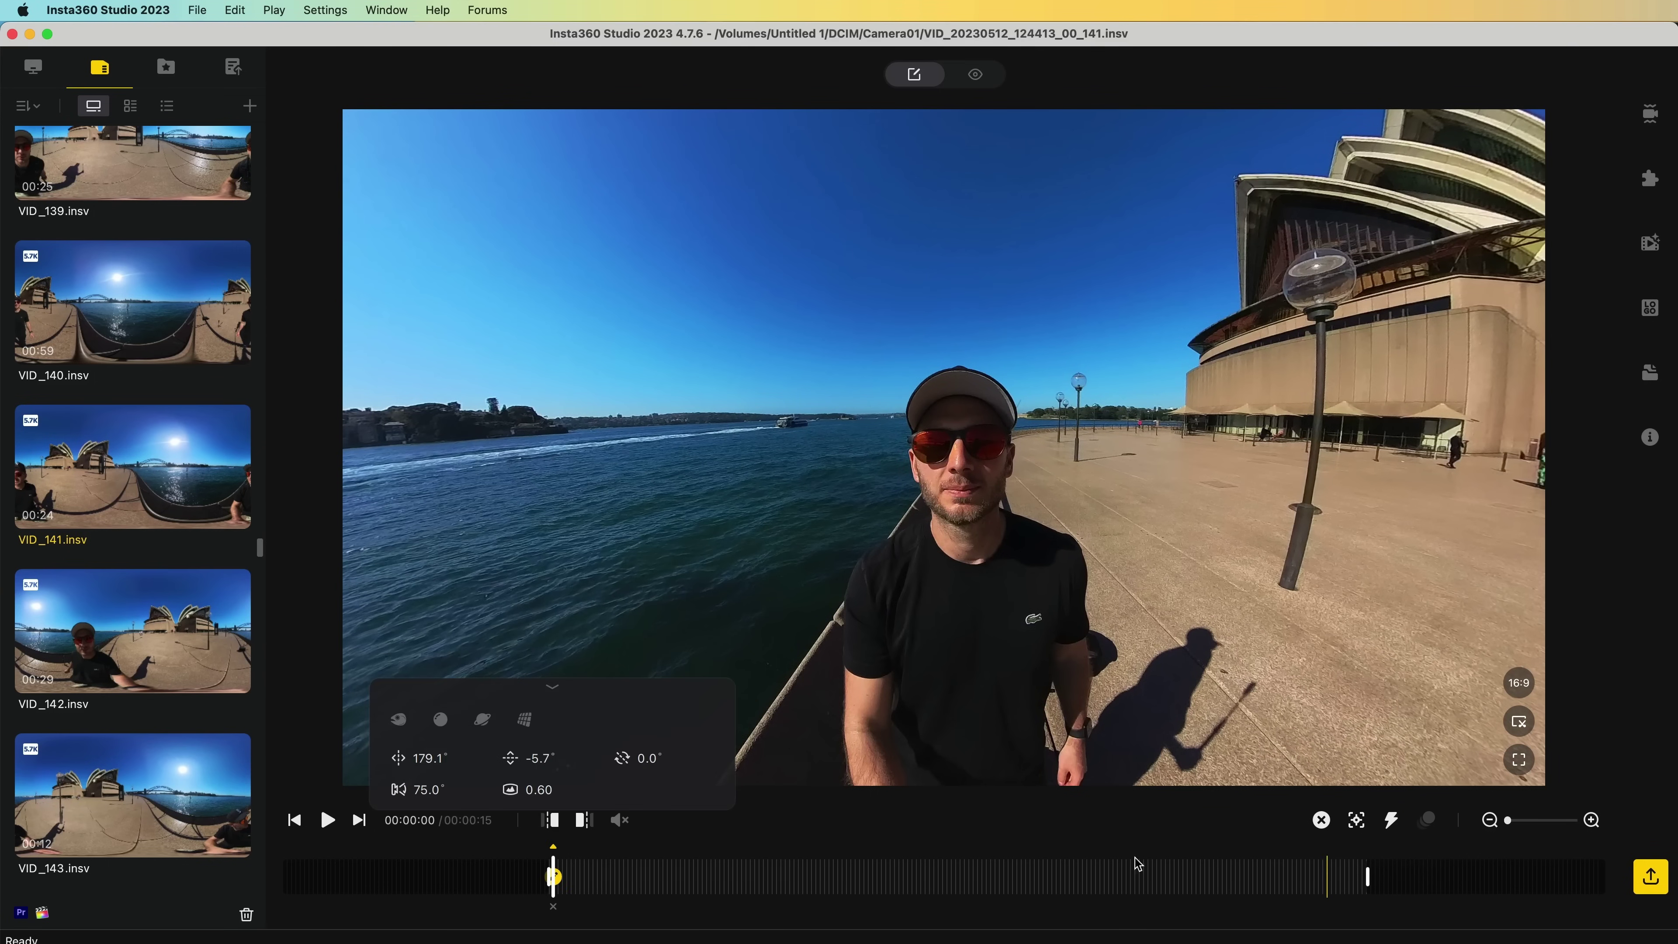
click(796, 882)
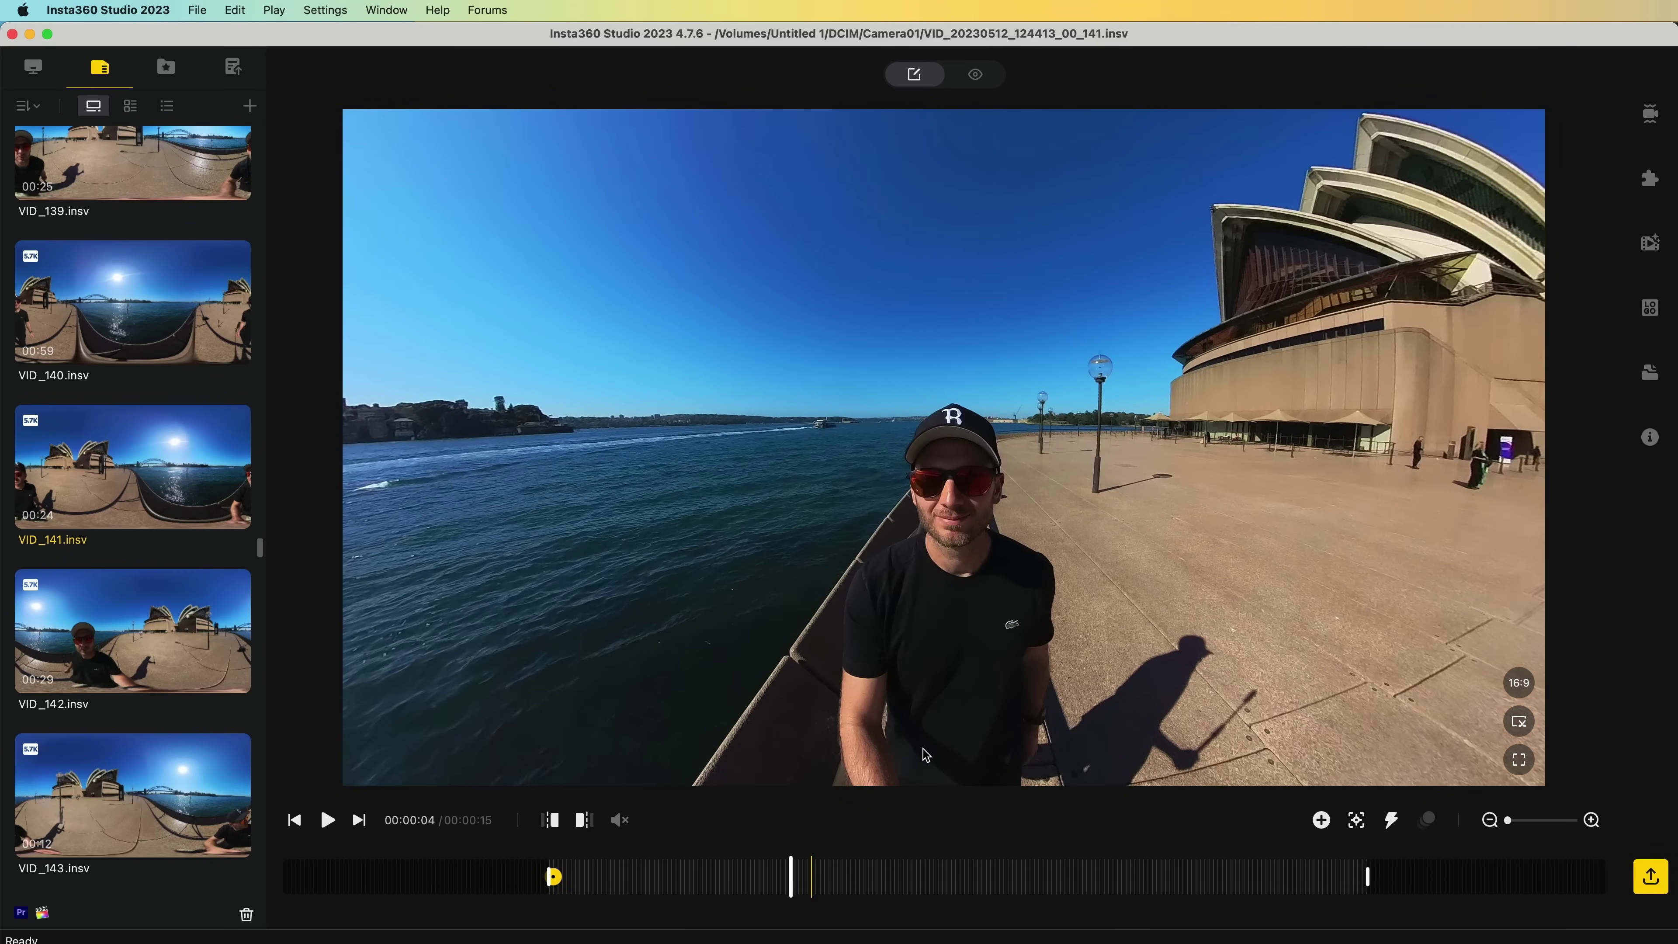
Add keyframes at 00:00:12 turning the view from the Opera House toward the harbour bridge.
click(1109, 886)
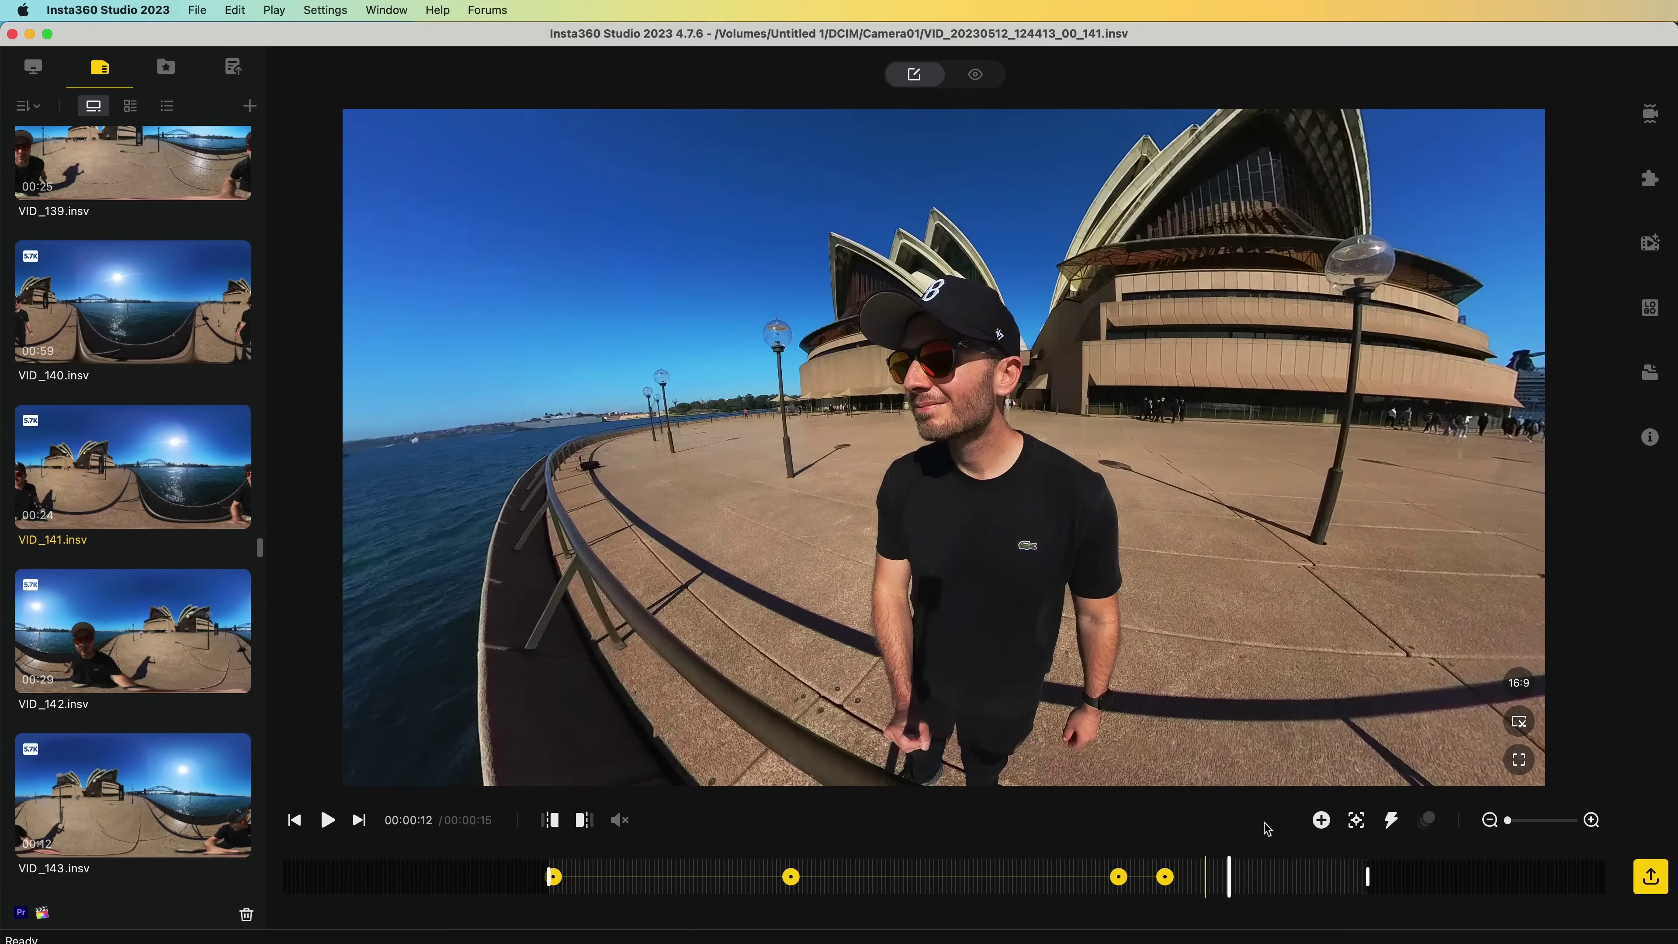
click(1320, 821)
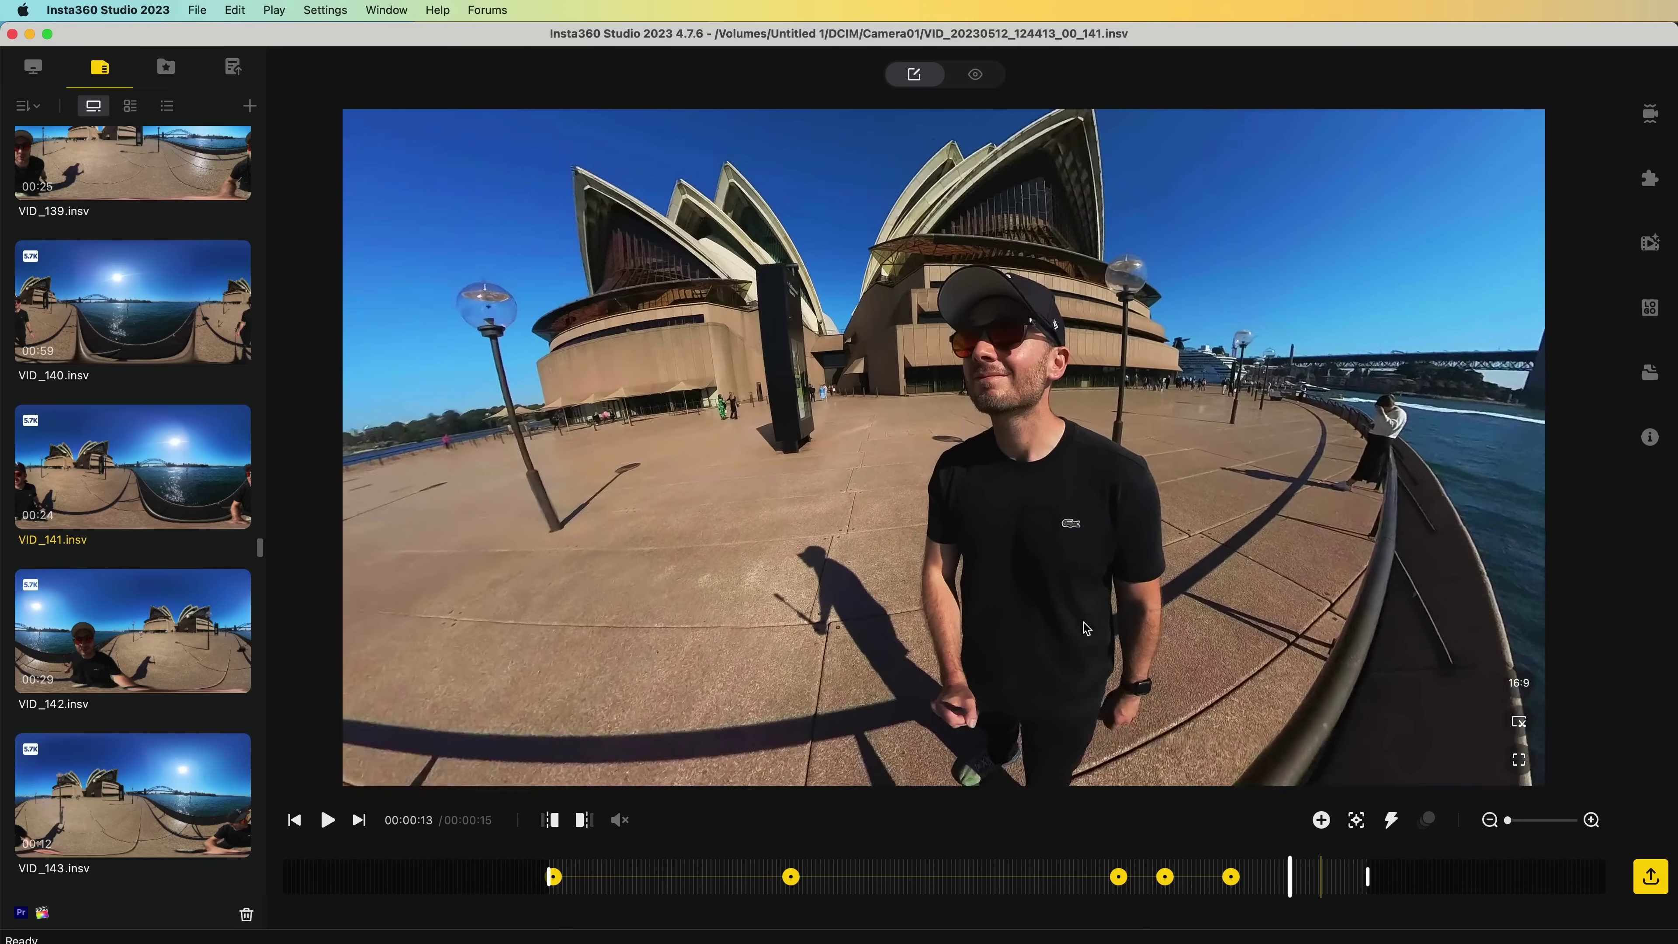
drag(1086, 626, 1043, 626)
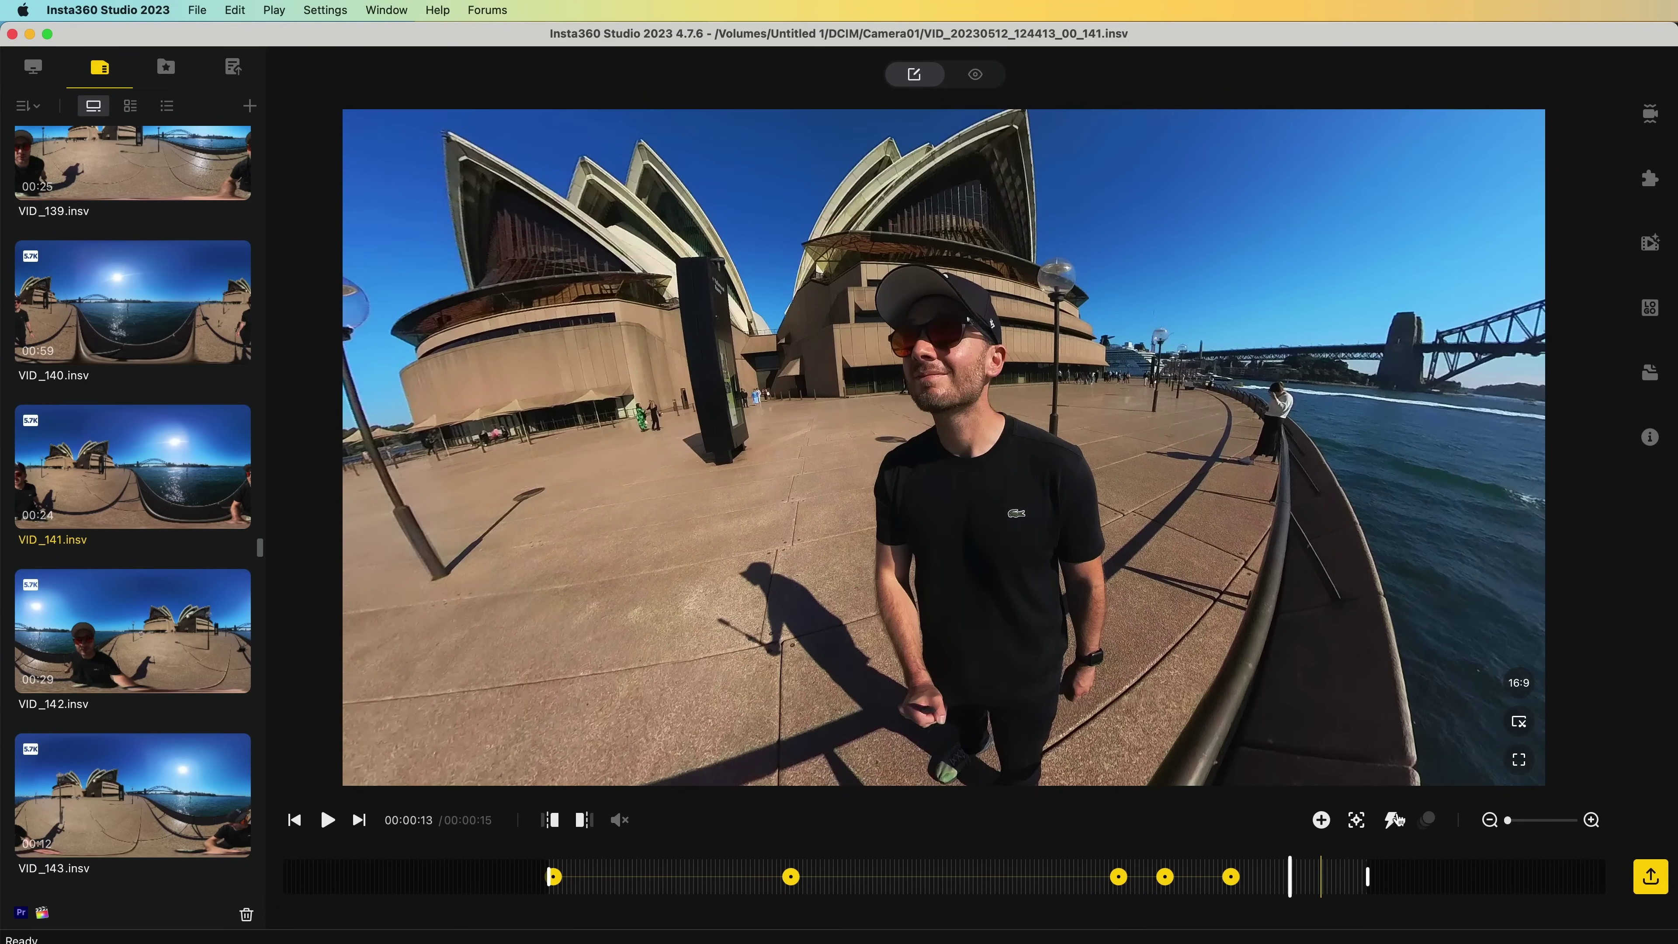
click(1322, 821)
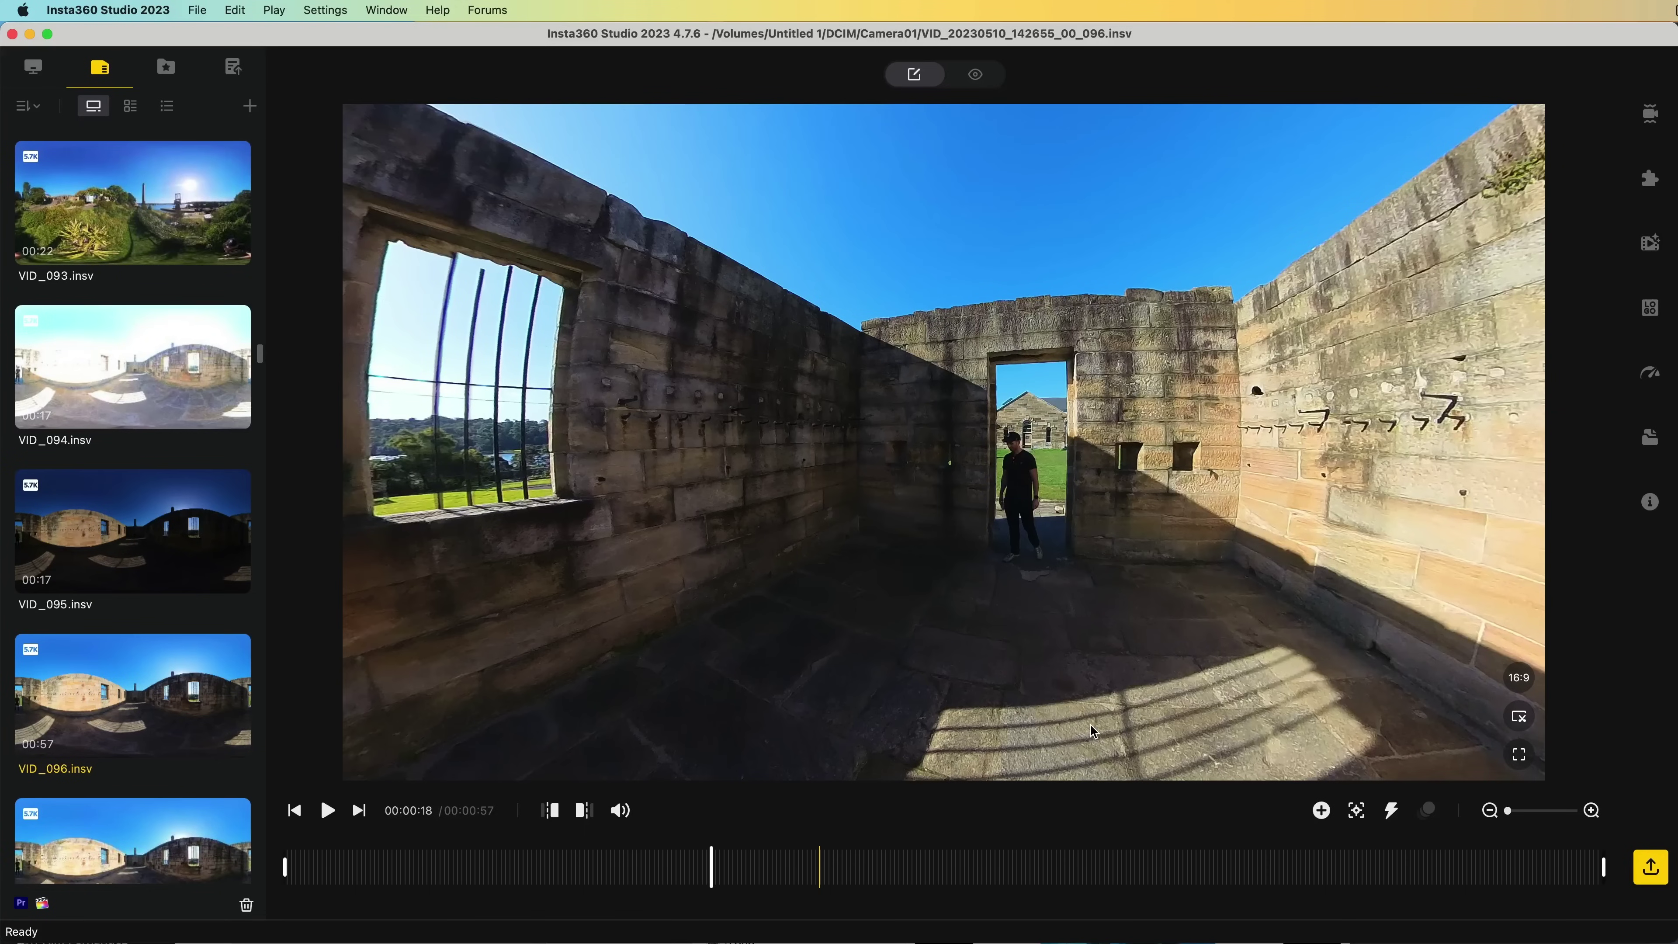
Tilt the view down and Deep Track the man walking through the doorway in VID_096.
drag(1092, 721, 939, 642)
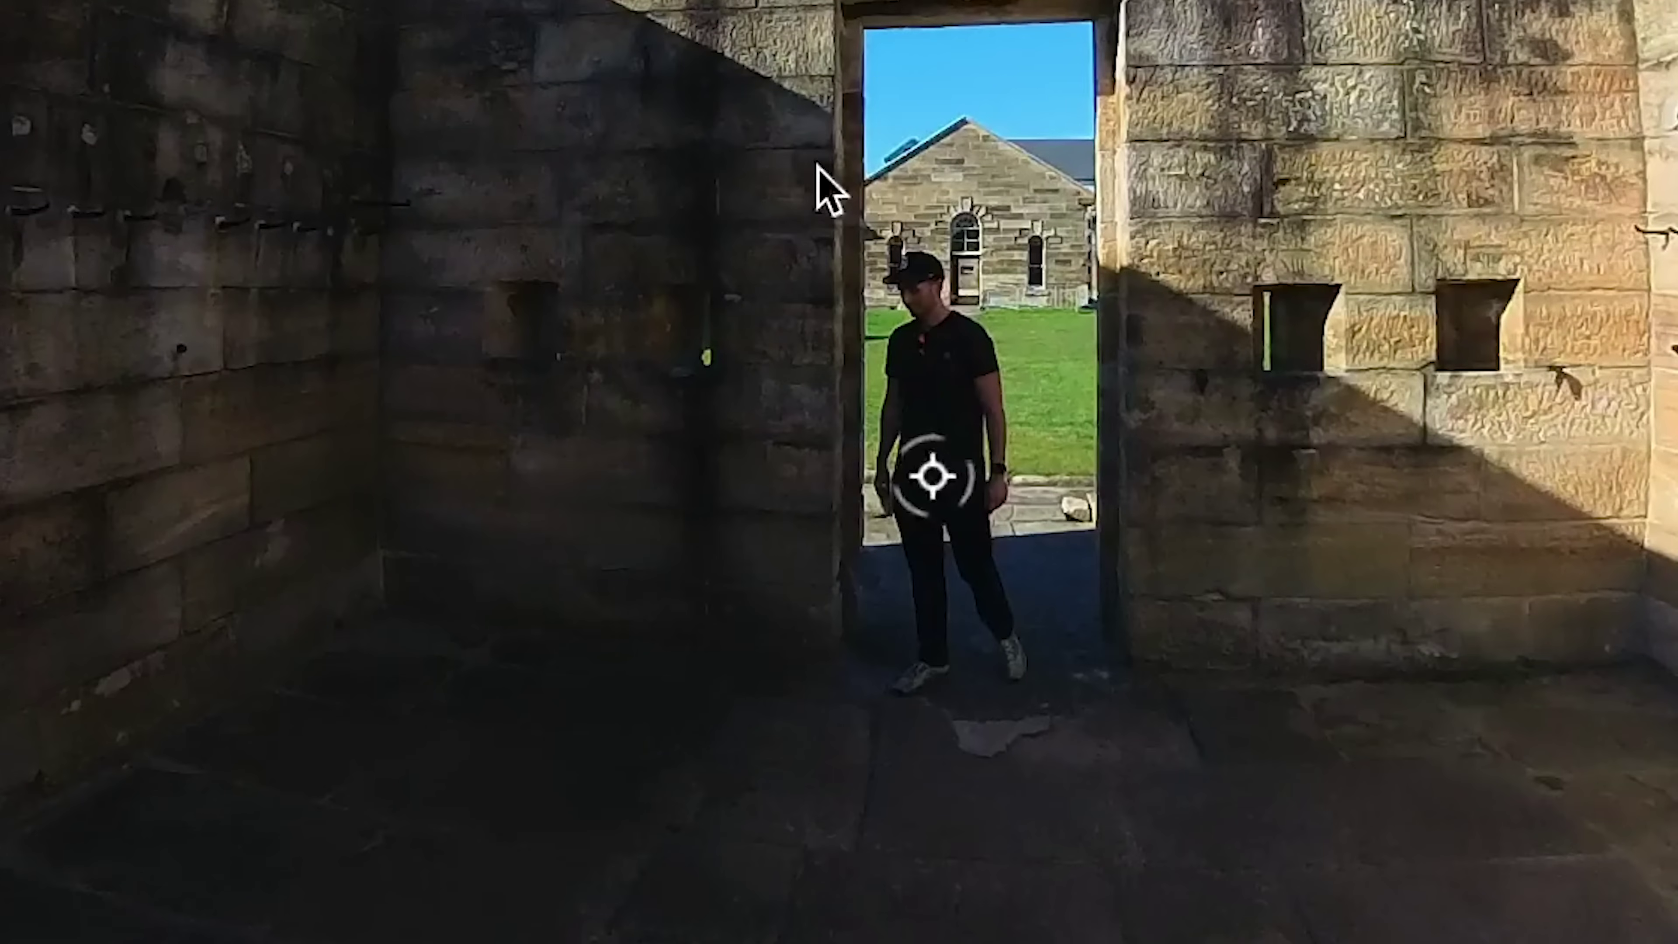
drag(818, 167, 1050, 669)
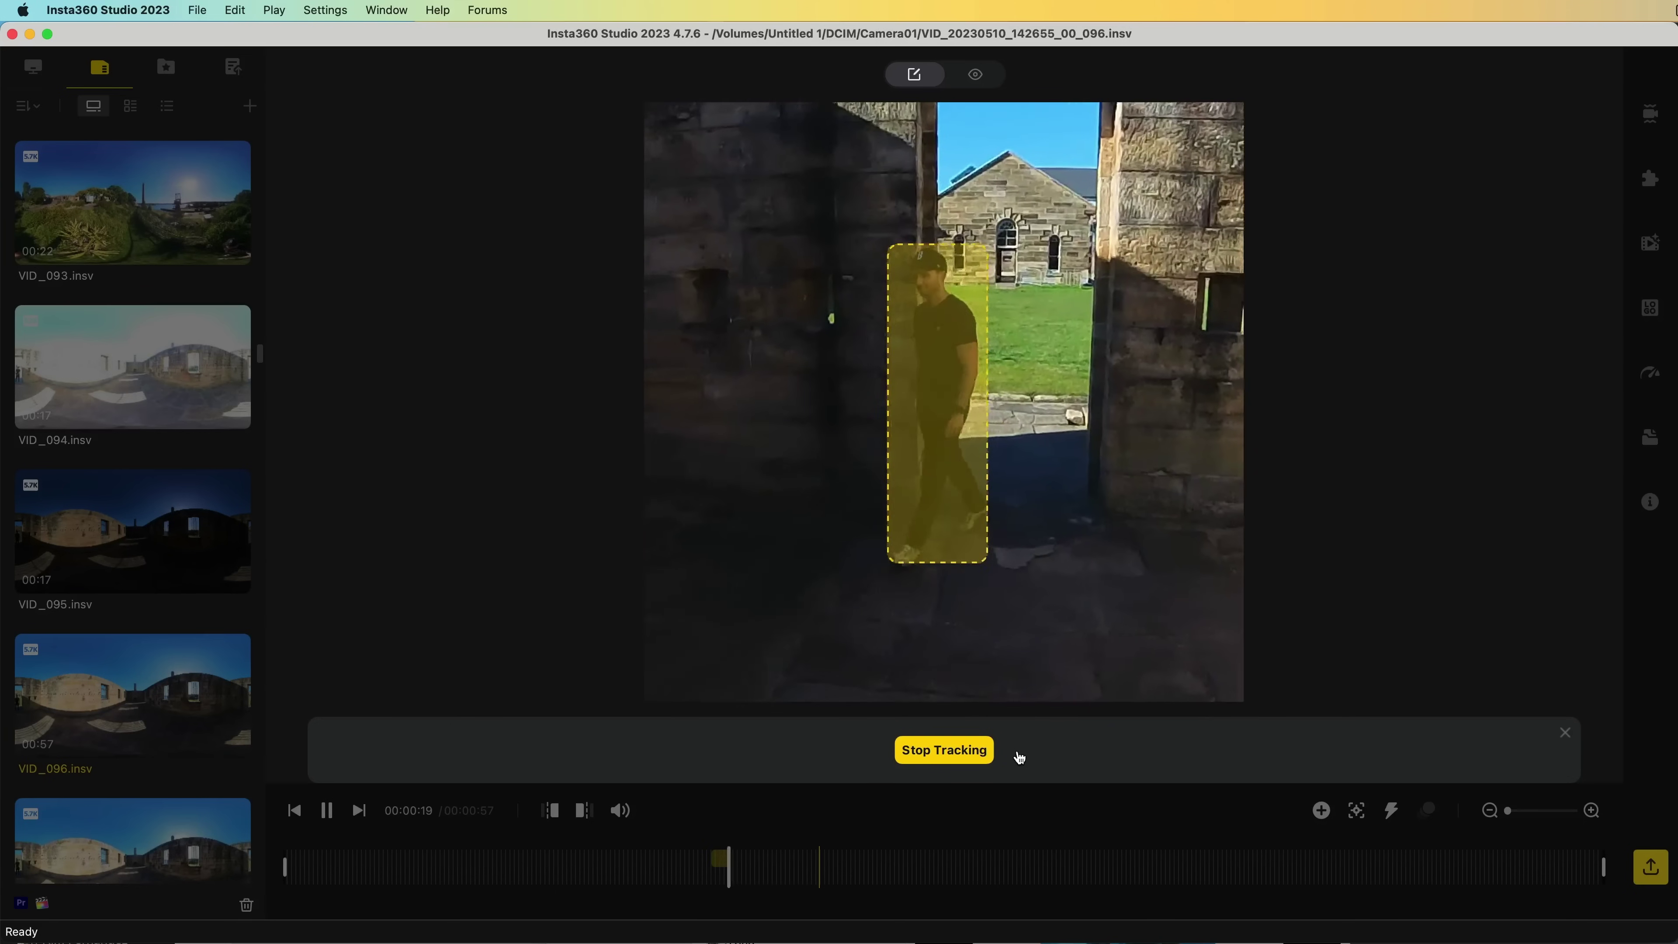
click(998, 751)
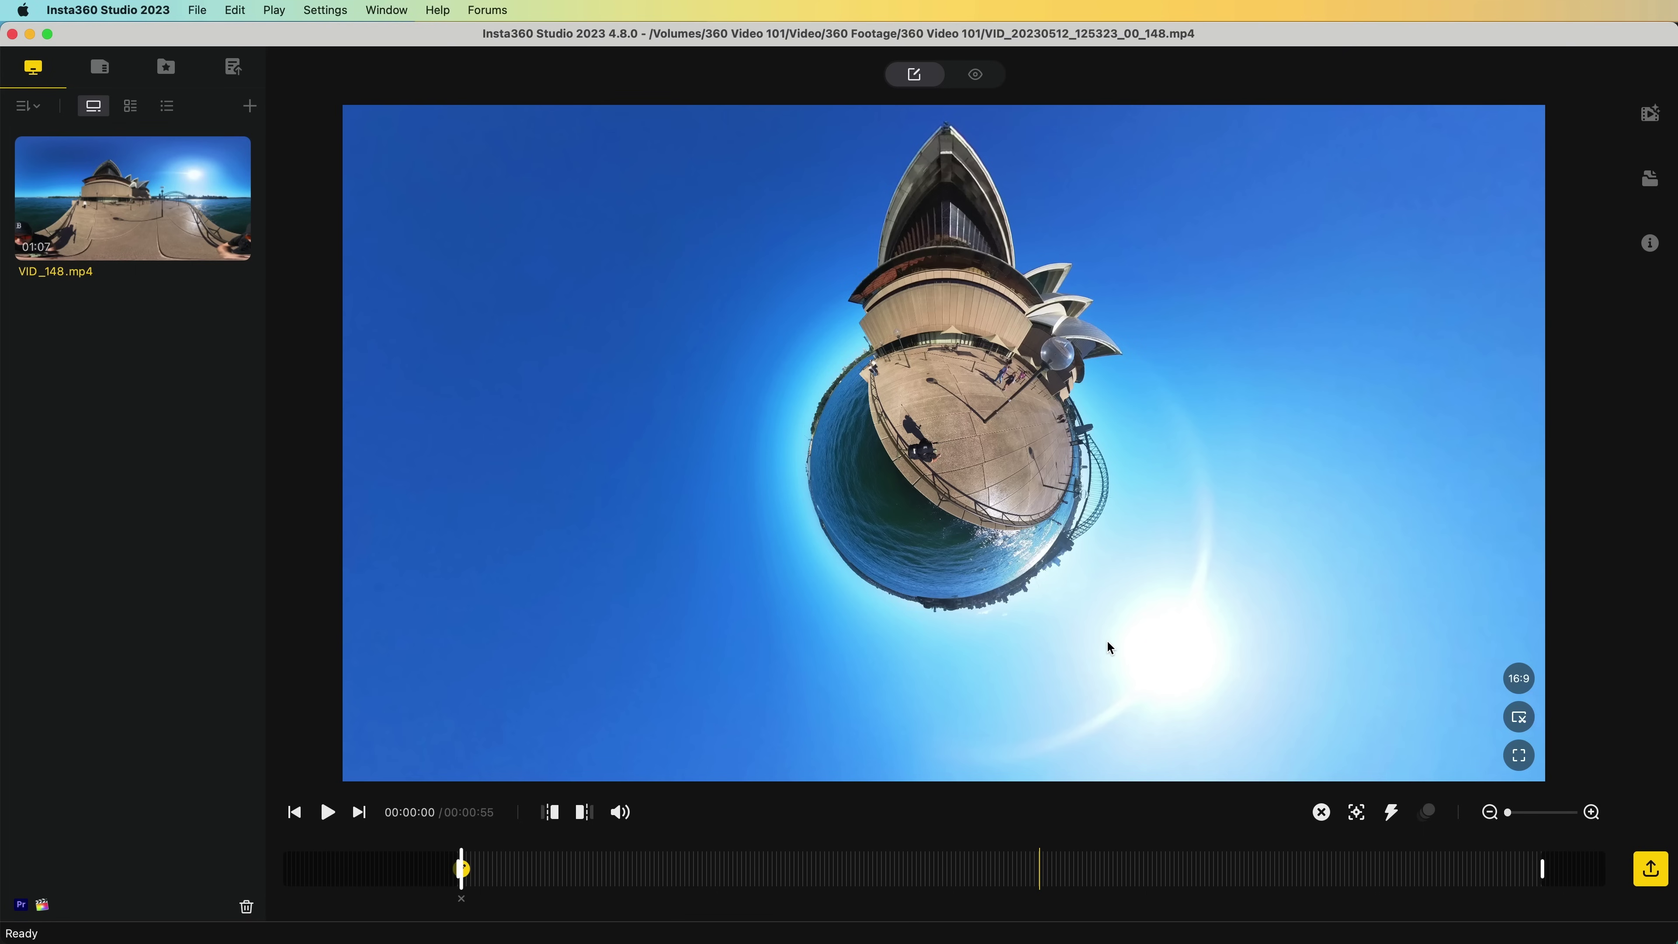
Play and pause VID_148, then rotate its tiny-planet view slightly to check symmetry.
key(space)
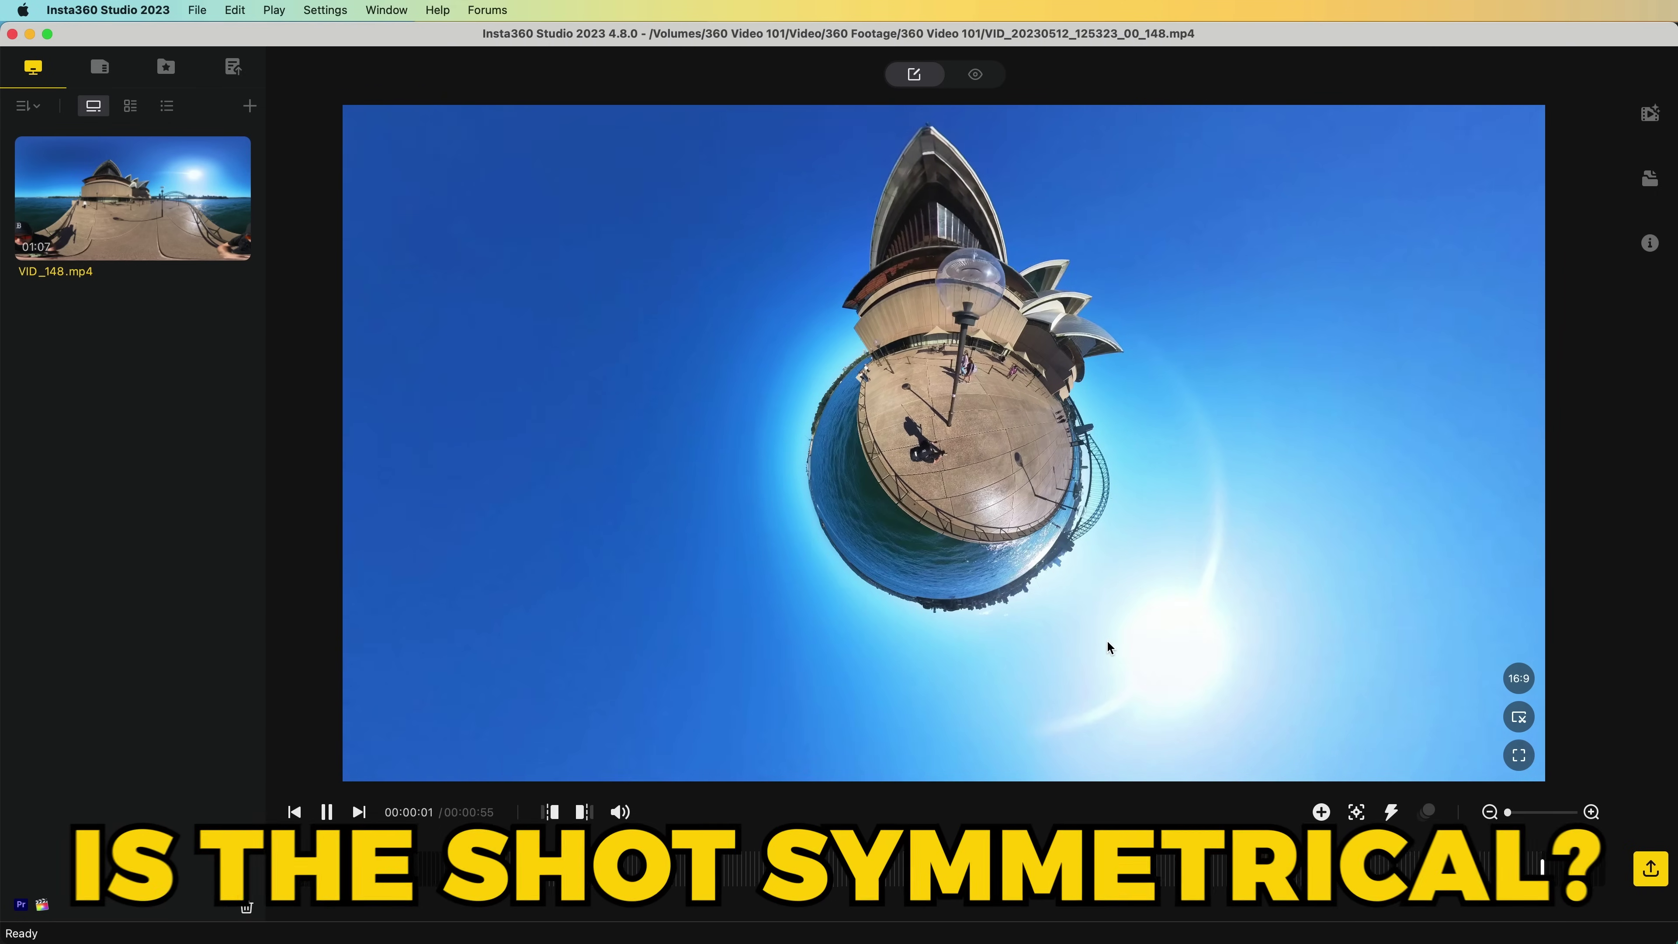
key(space)
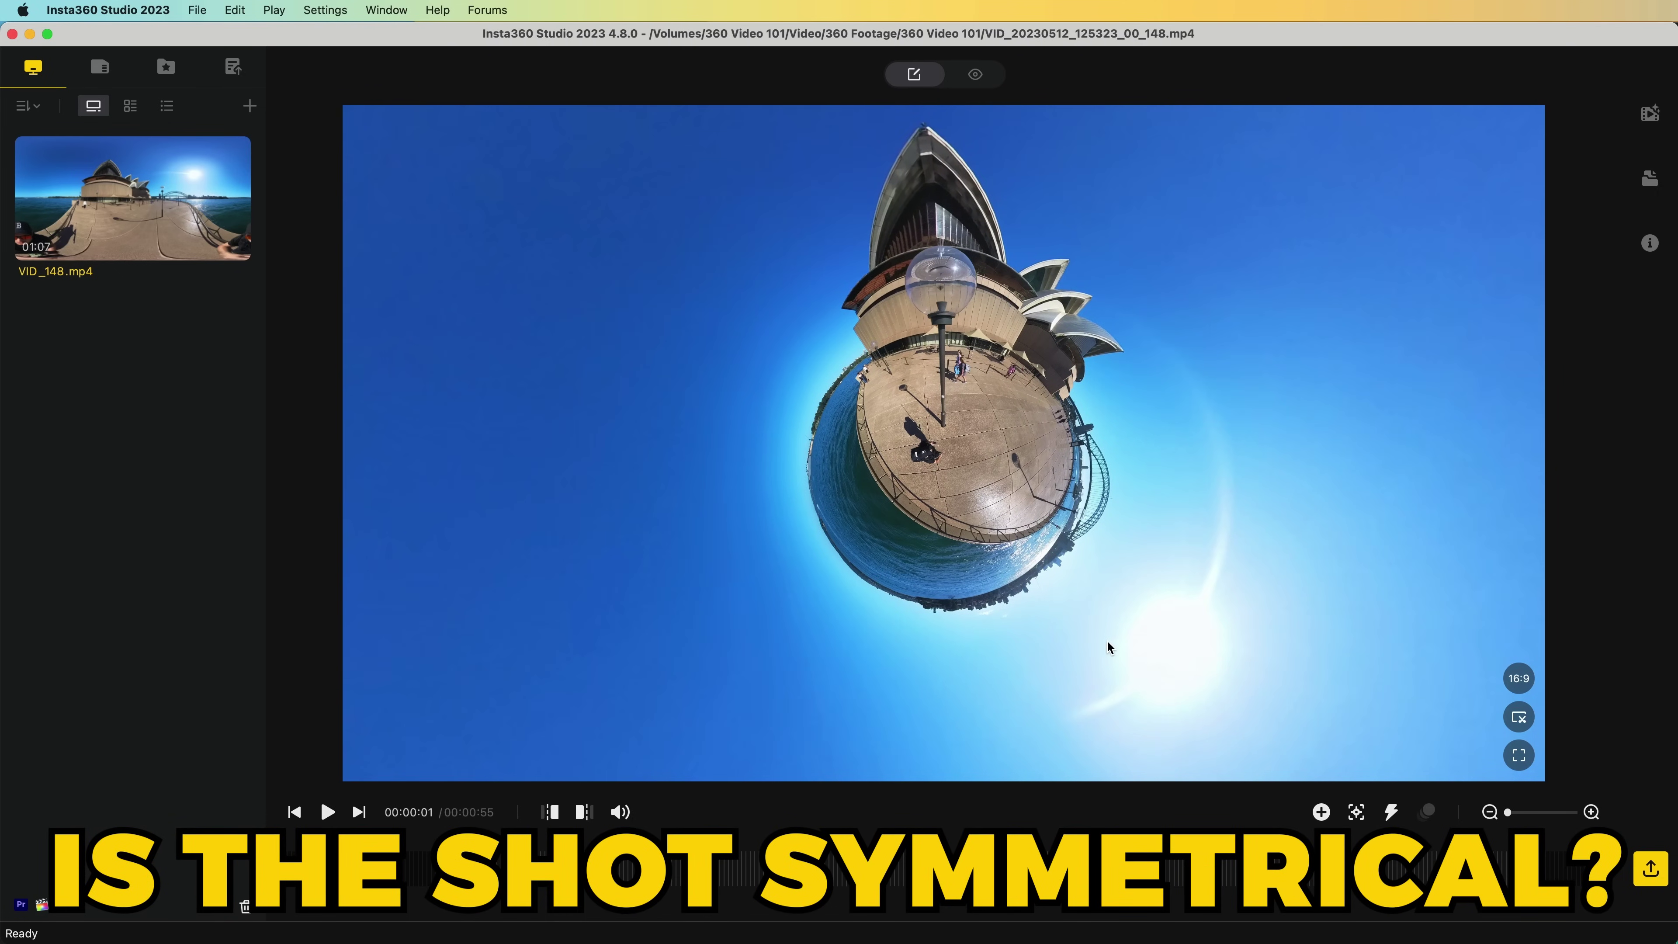
mouse_move(1099, 511)
mouse_down()
mouse_move(1073, 514)
mouse_move(1088, 512)
mouse_up()
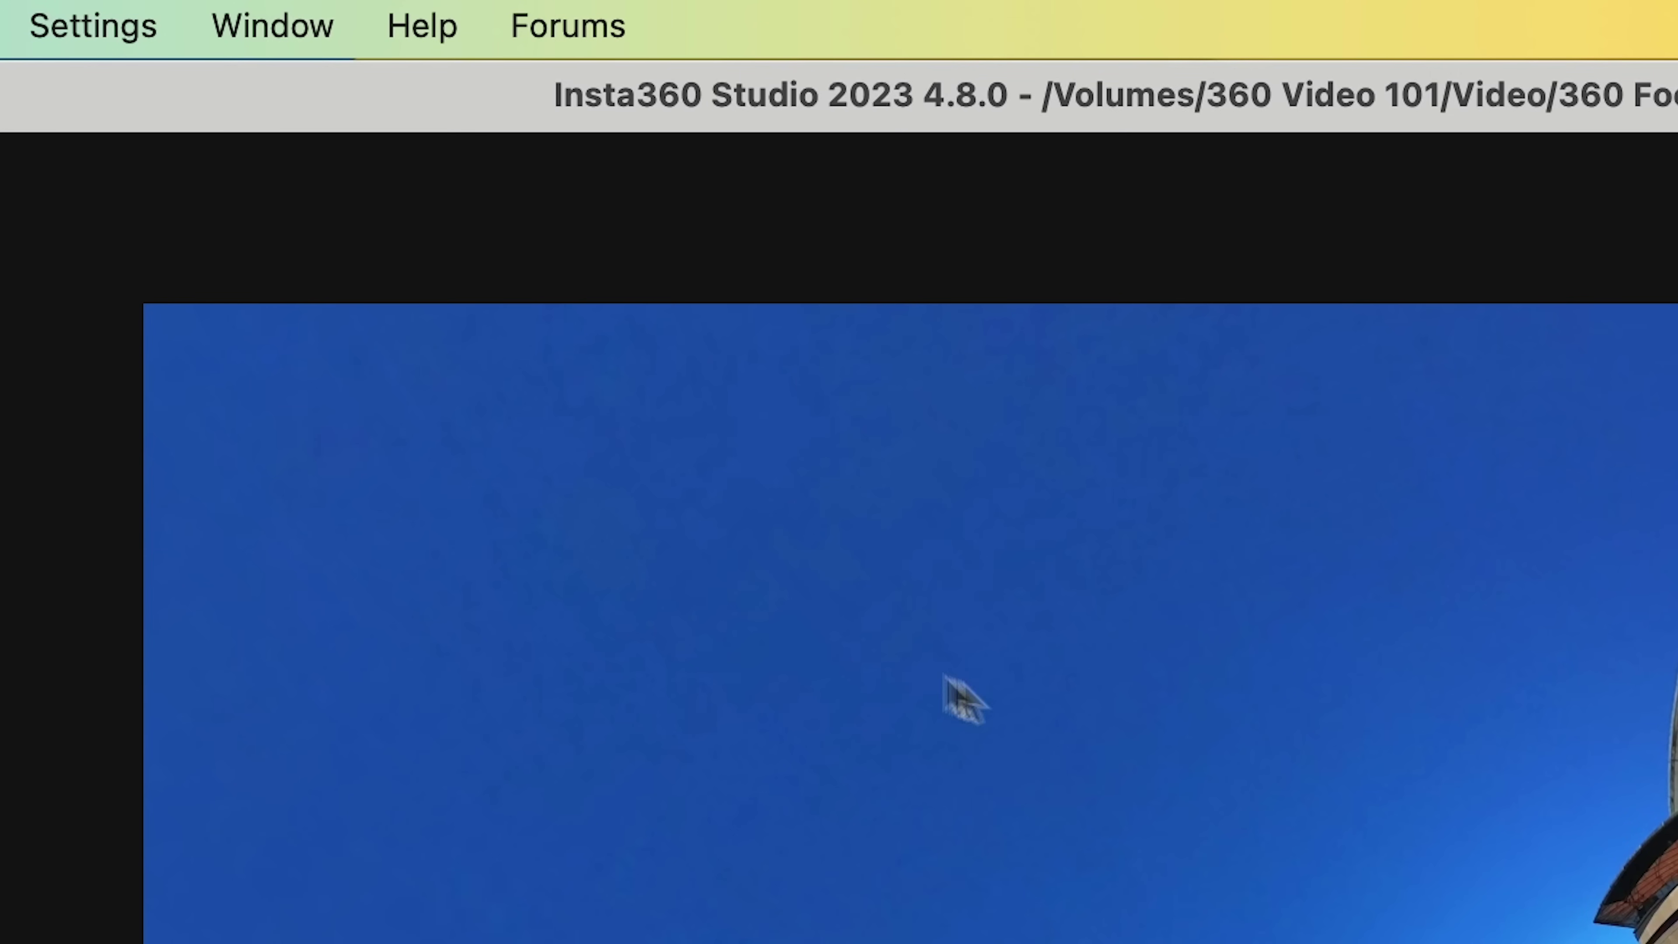
Turn on thirds gridlines, a centre point and diagonal guides over the tiny-planet preview.
click(259, 29)
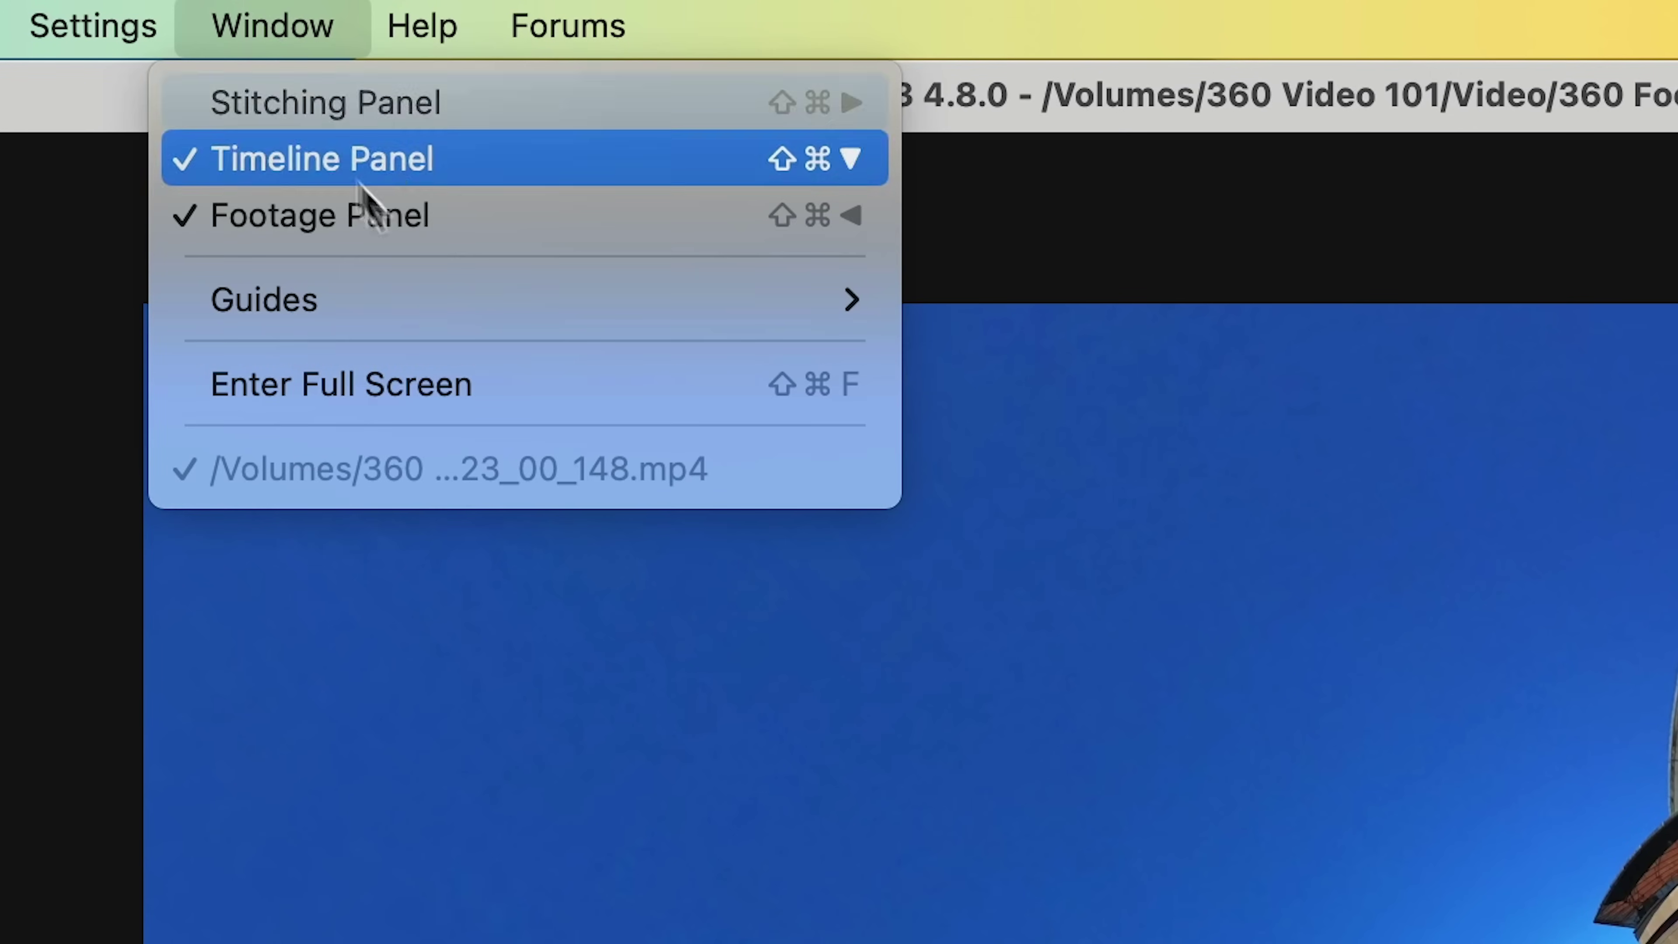
mouse_move(776, 324)
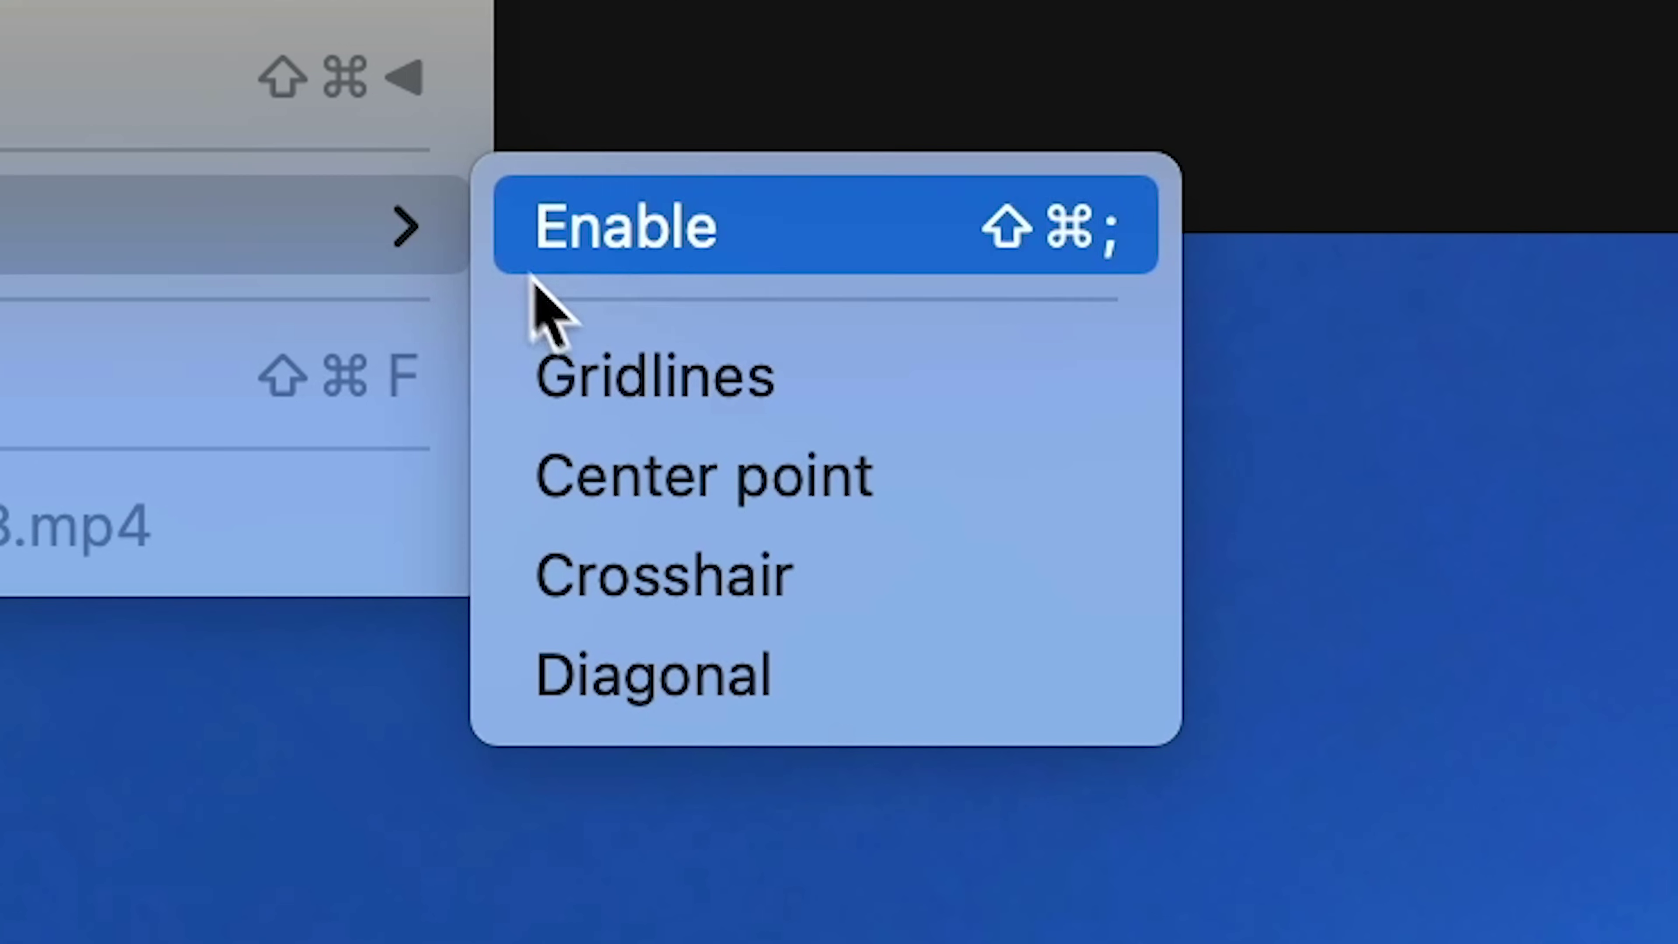
click(603, 354)
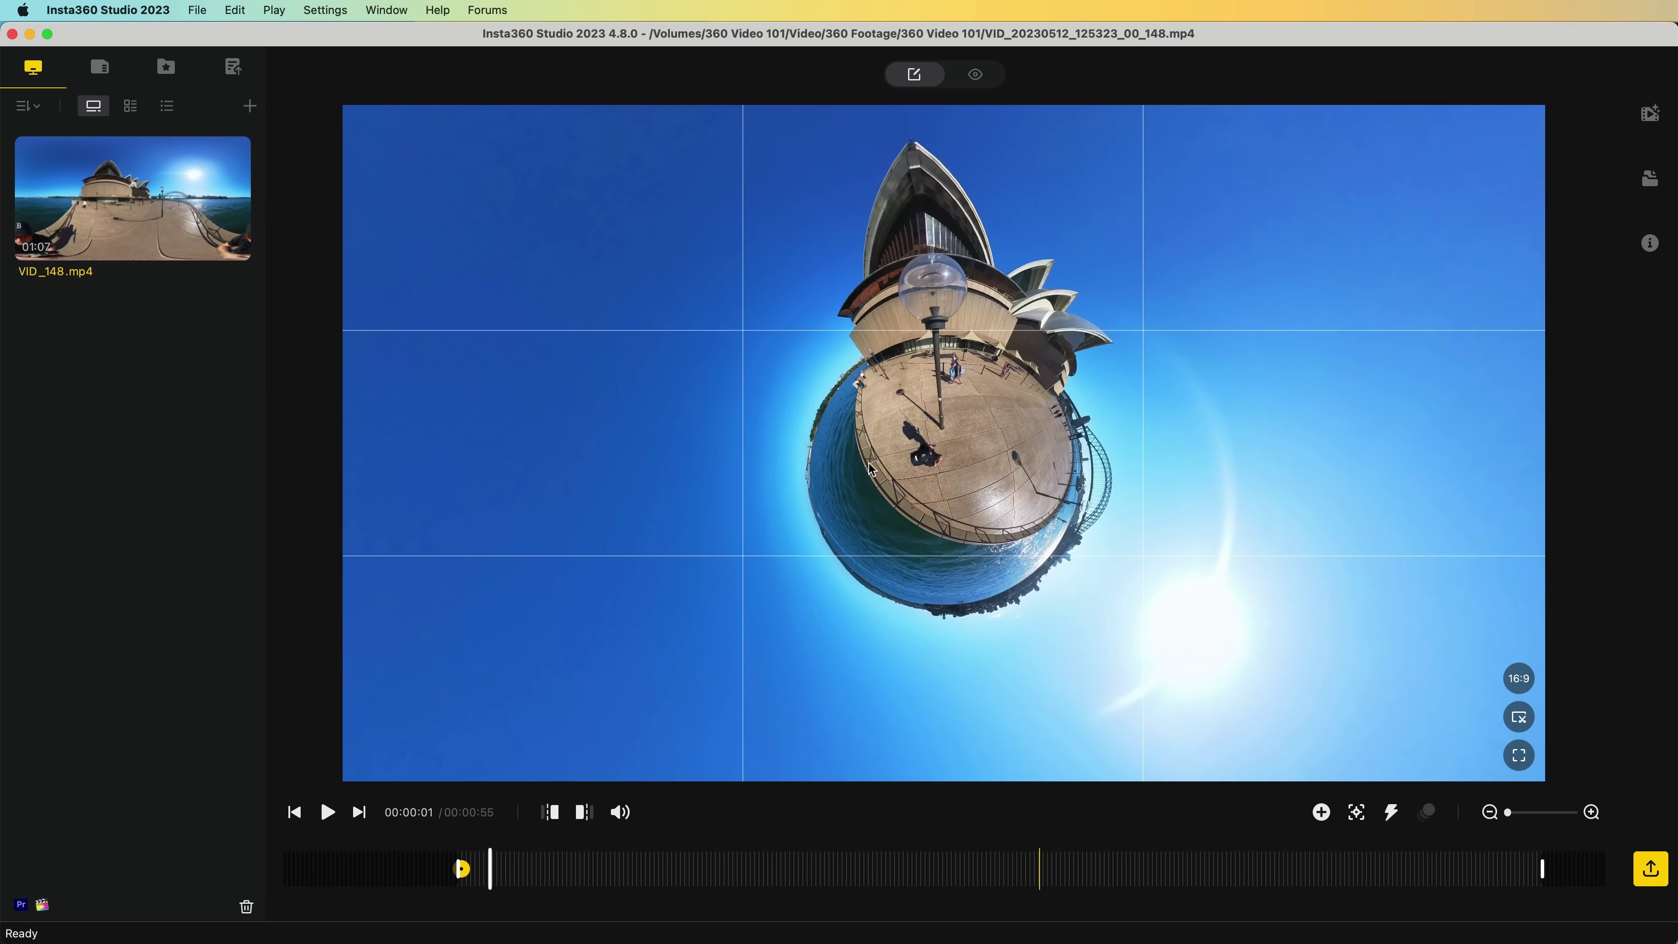
drag(836, 411, 847, 418)
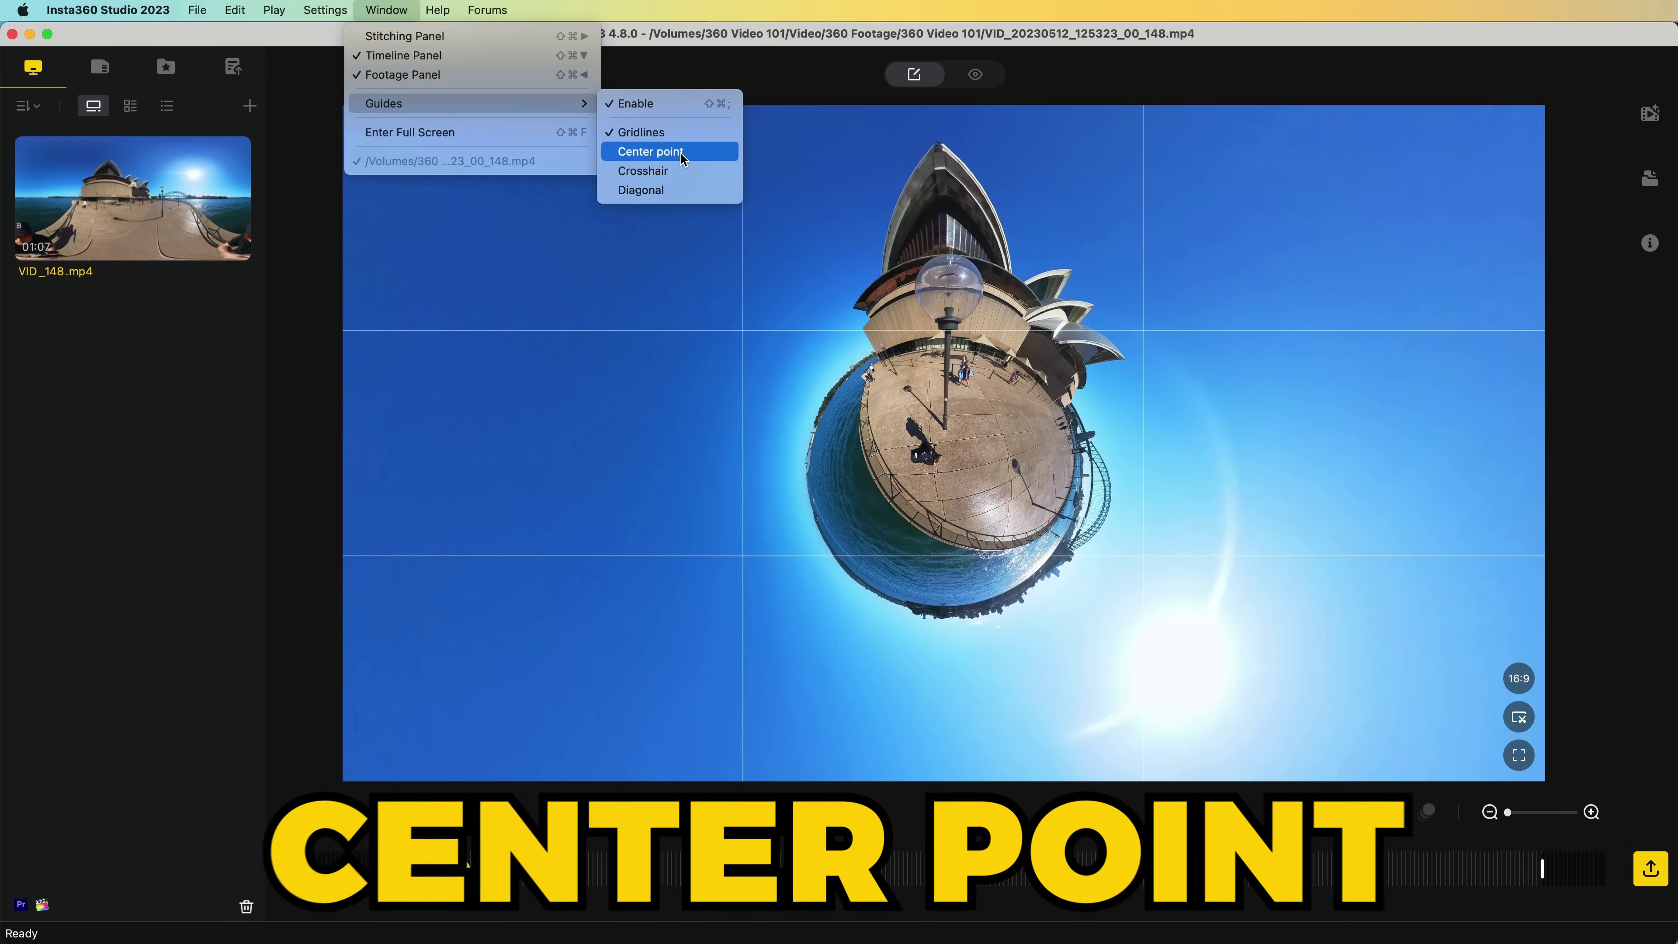
click(681, 152)
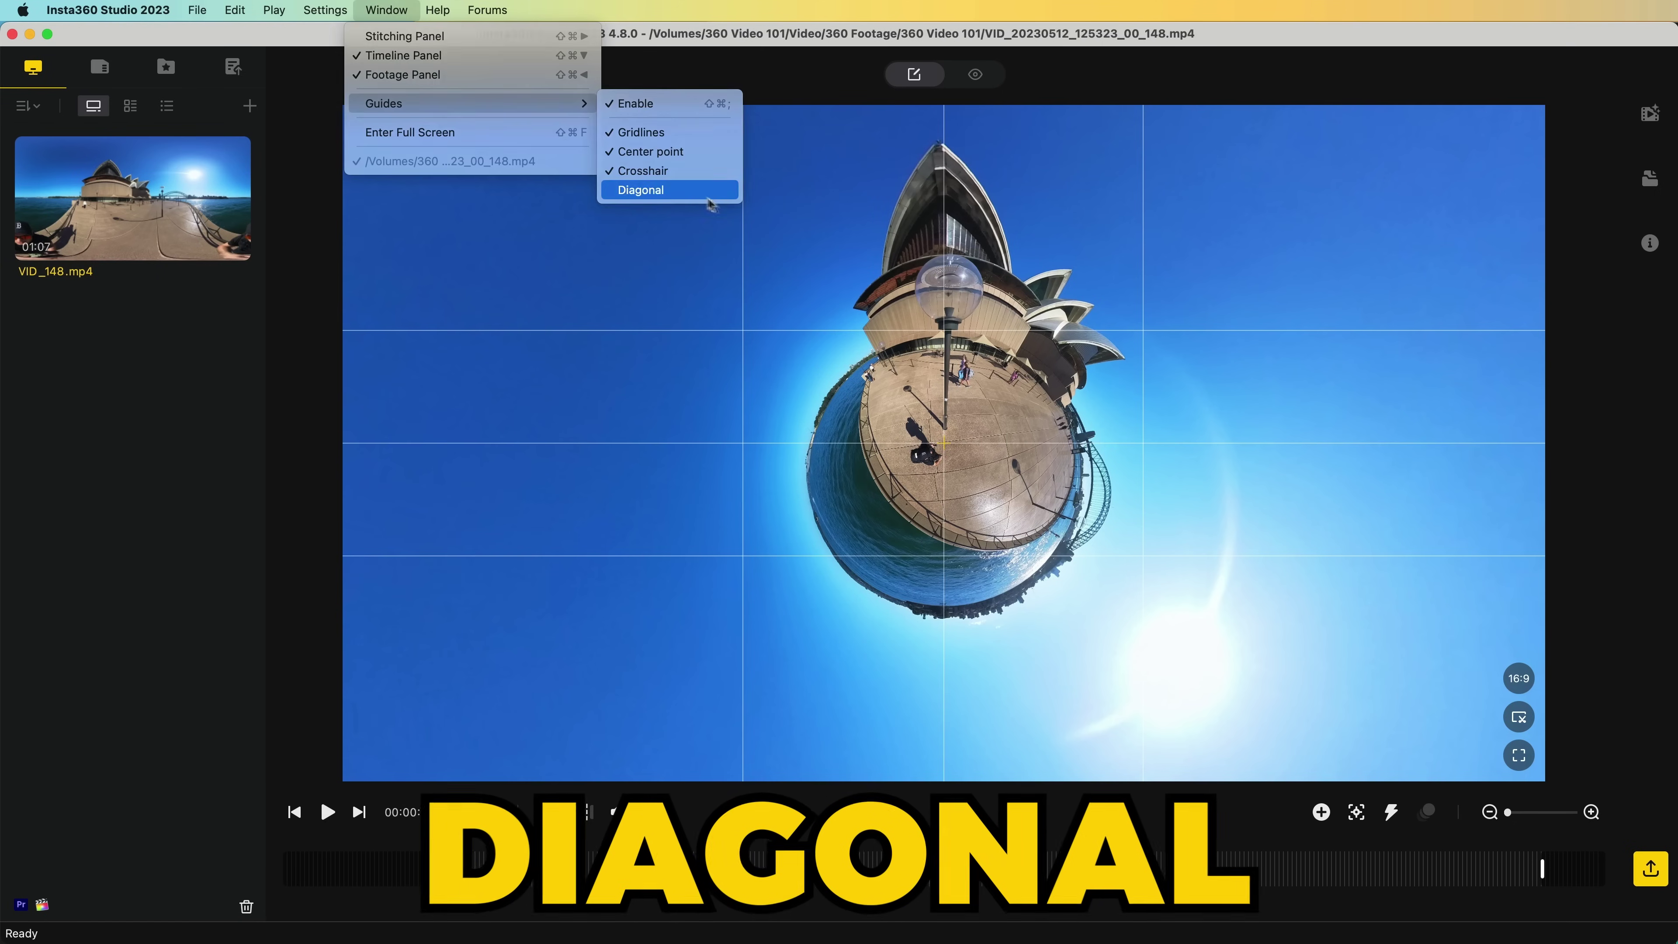
click(651, 187)
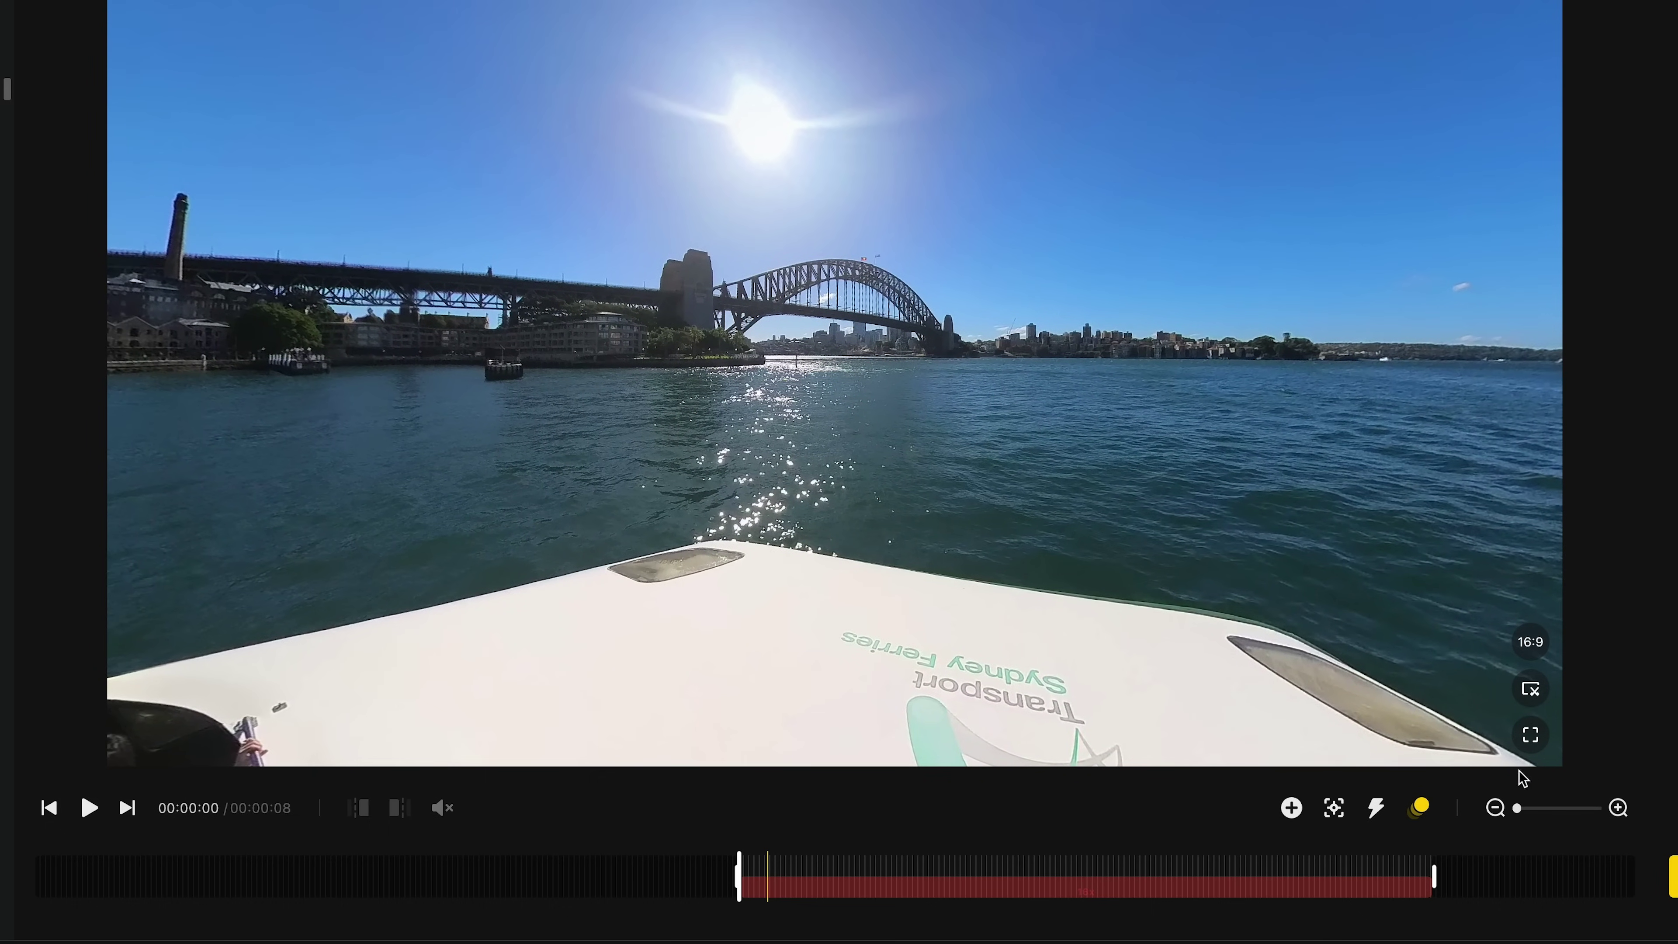
Keyframe the section start and a 2-second view framing the Harbour Bridge.
click(1295, 806)
click(944, 871)
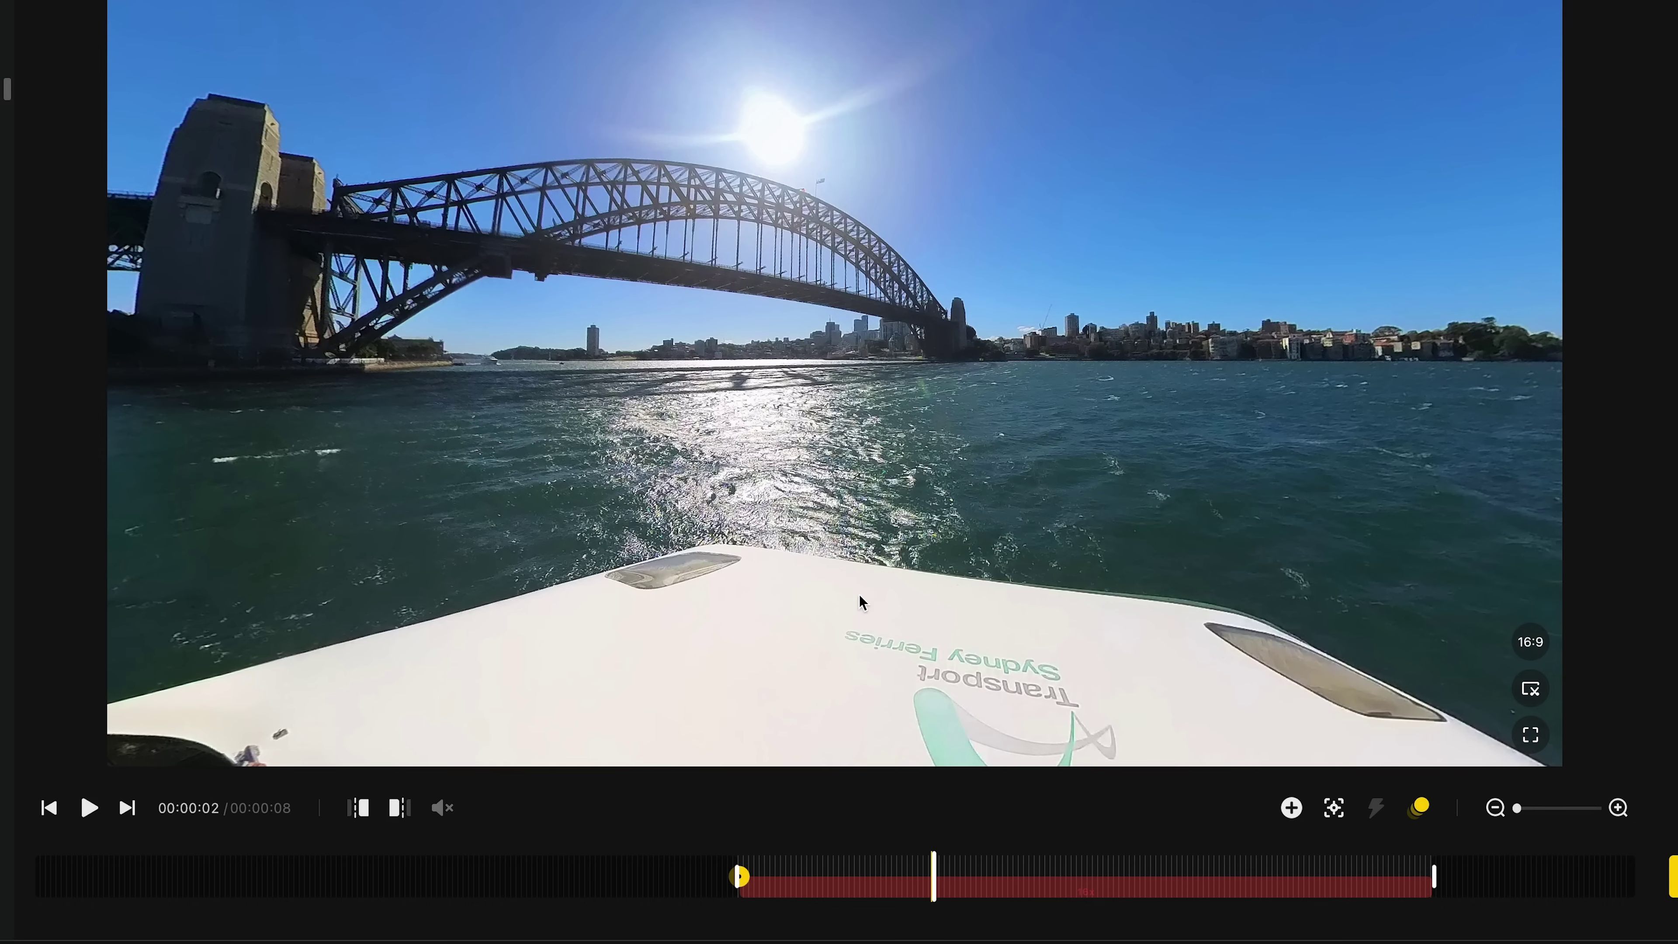
drag(838, 598, 966, 592)
click(1293, 811)
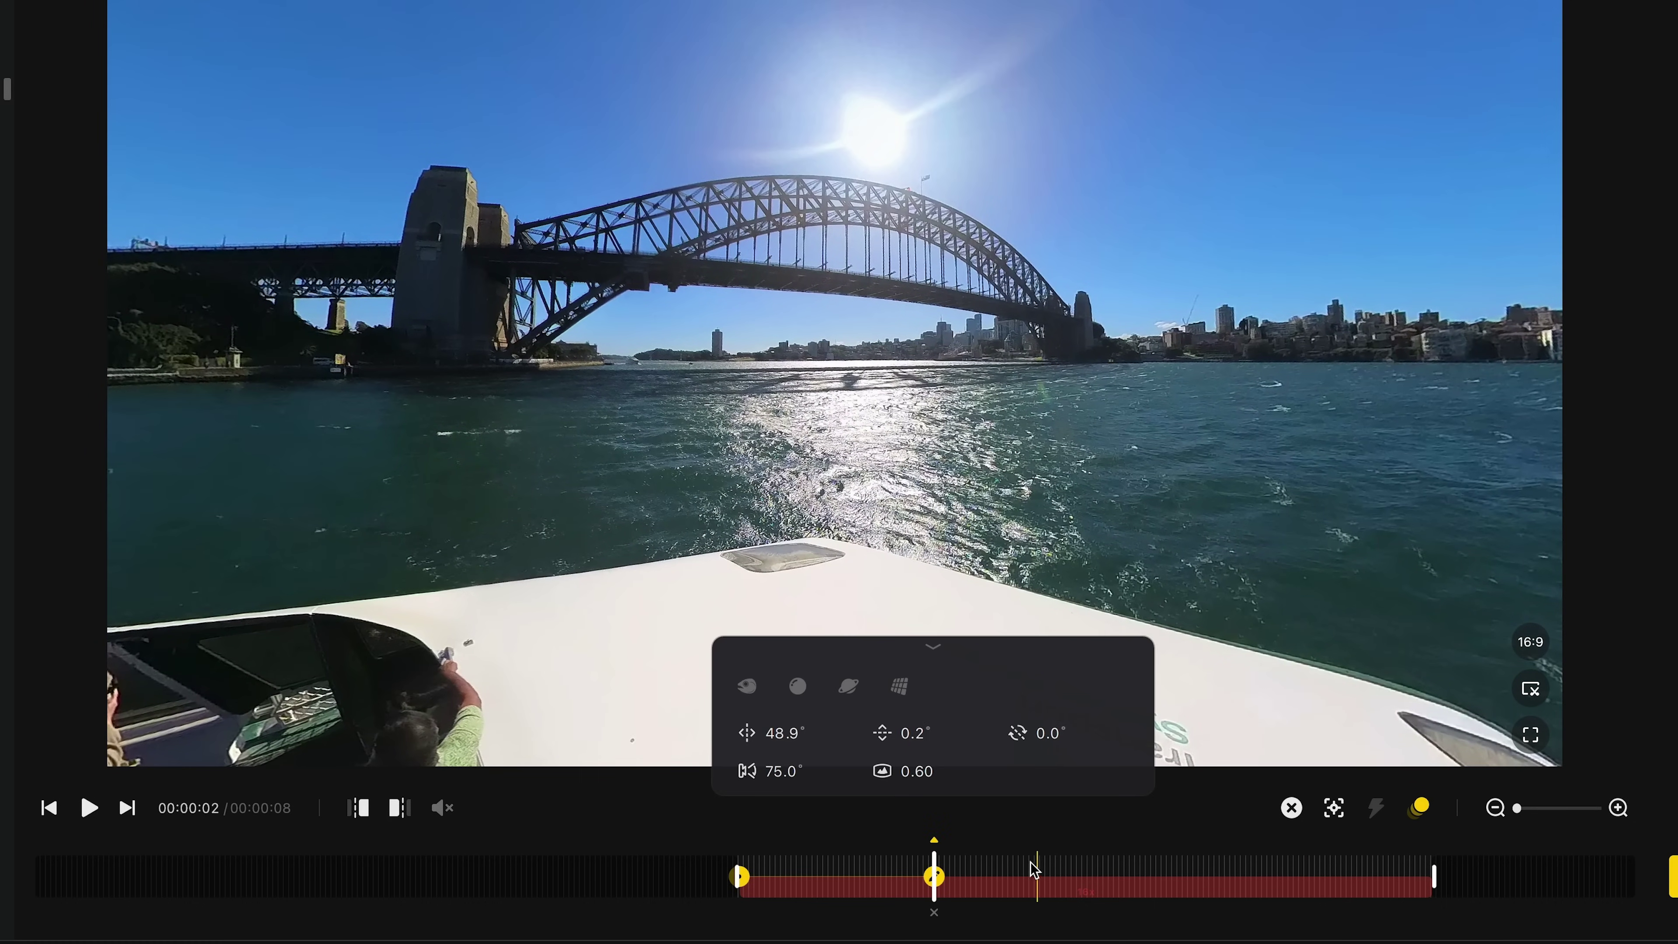
Add later keyframes turning toward Luna Park and ending on the Luna Park pier.
click(1115, 872)
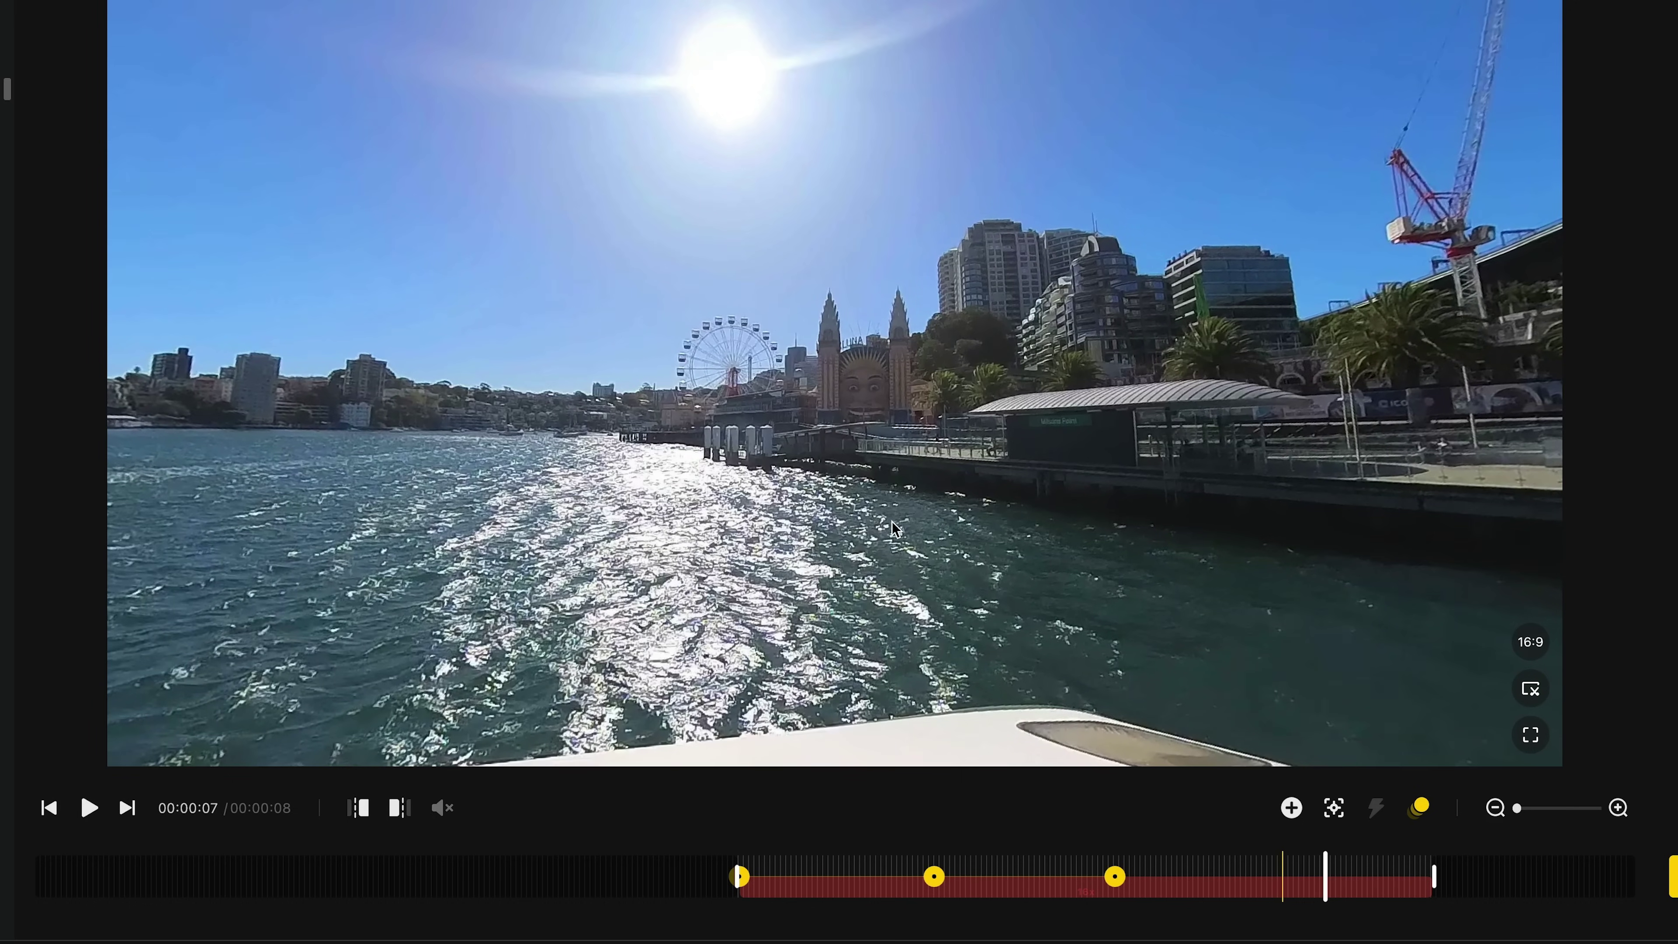
drag(897, 533, 899, 502)
click(1291, 807)
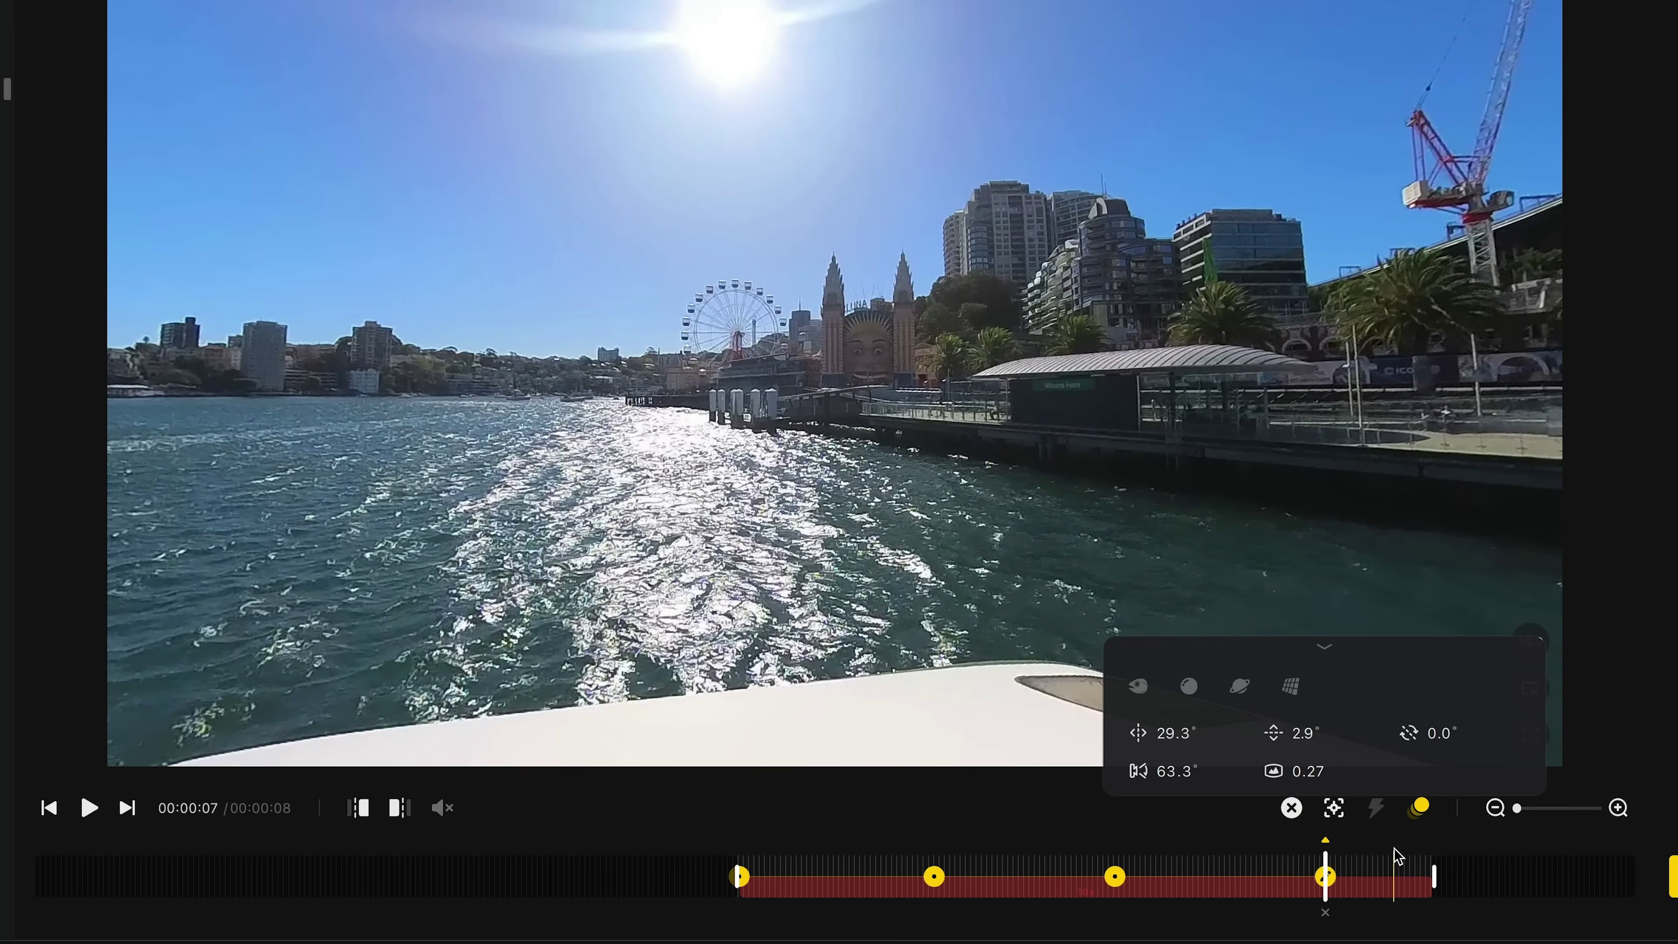
click(1425, 873)
drag(1255, 529, 991, 489)
Return to the first keyframe and play back the keyframed pan.
scroll(988, 484, up, 3)
scroll(989, 484, up, 2)
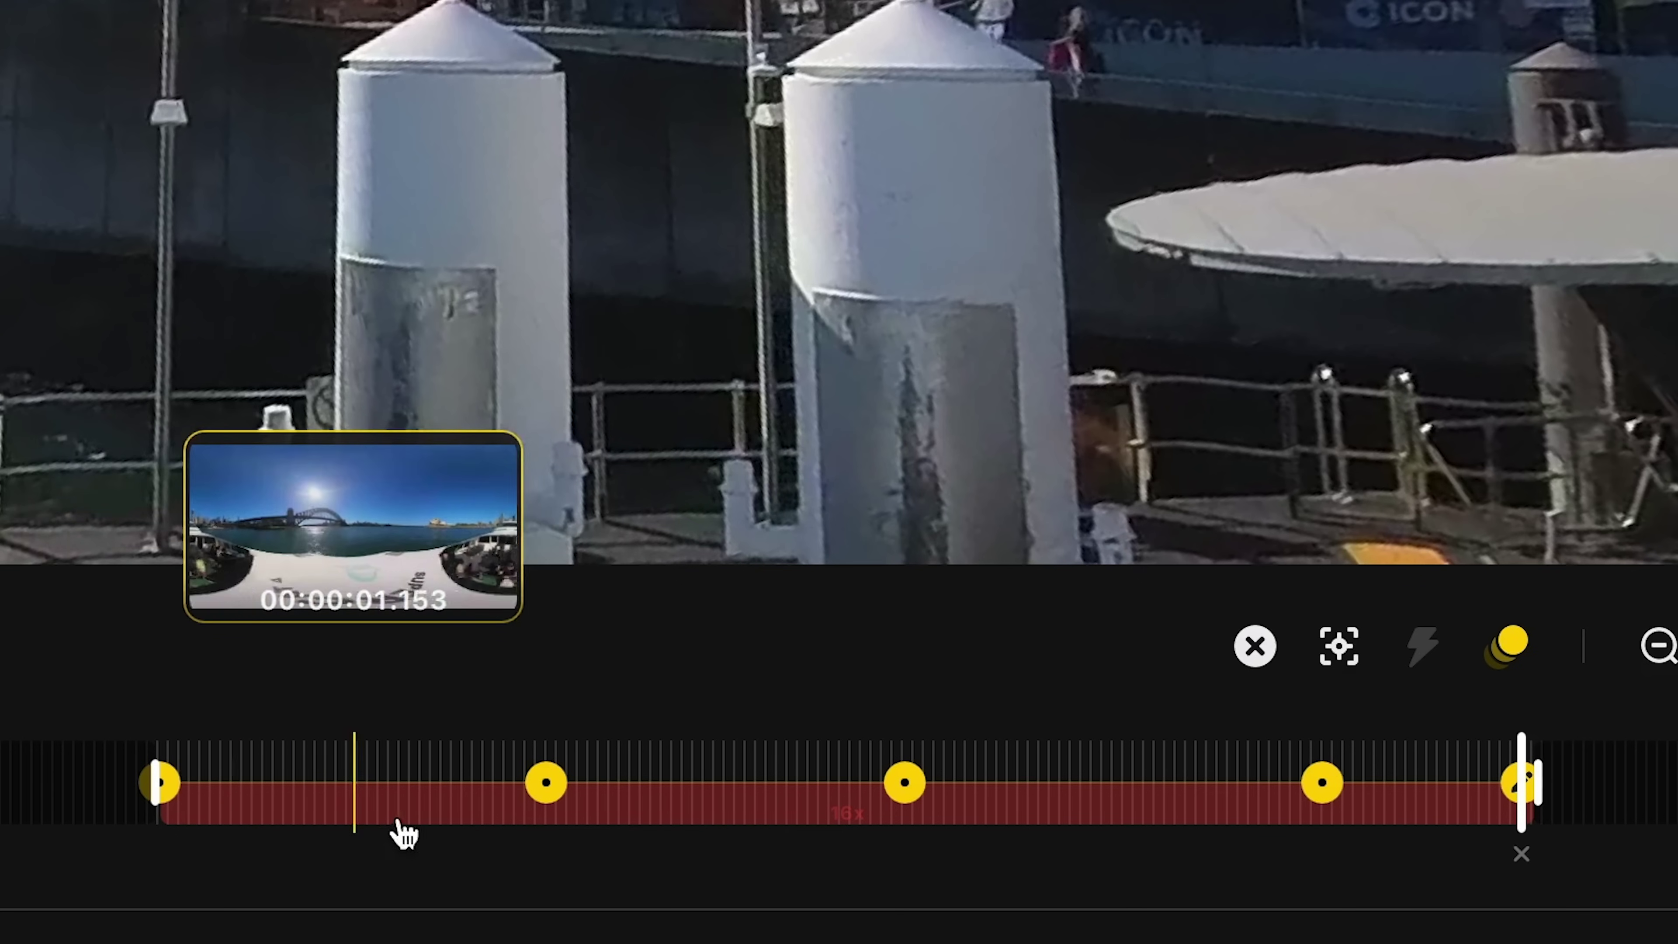
click(173, 816)
key(space)
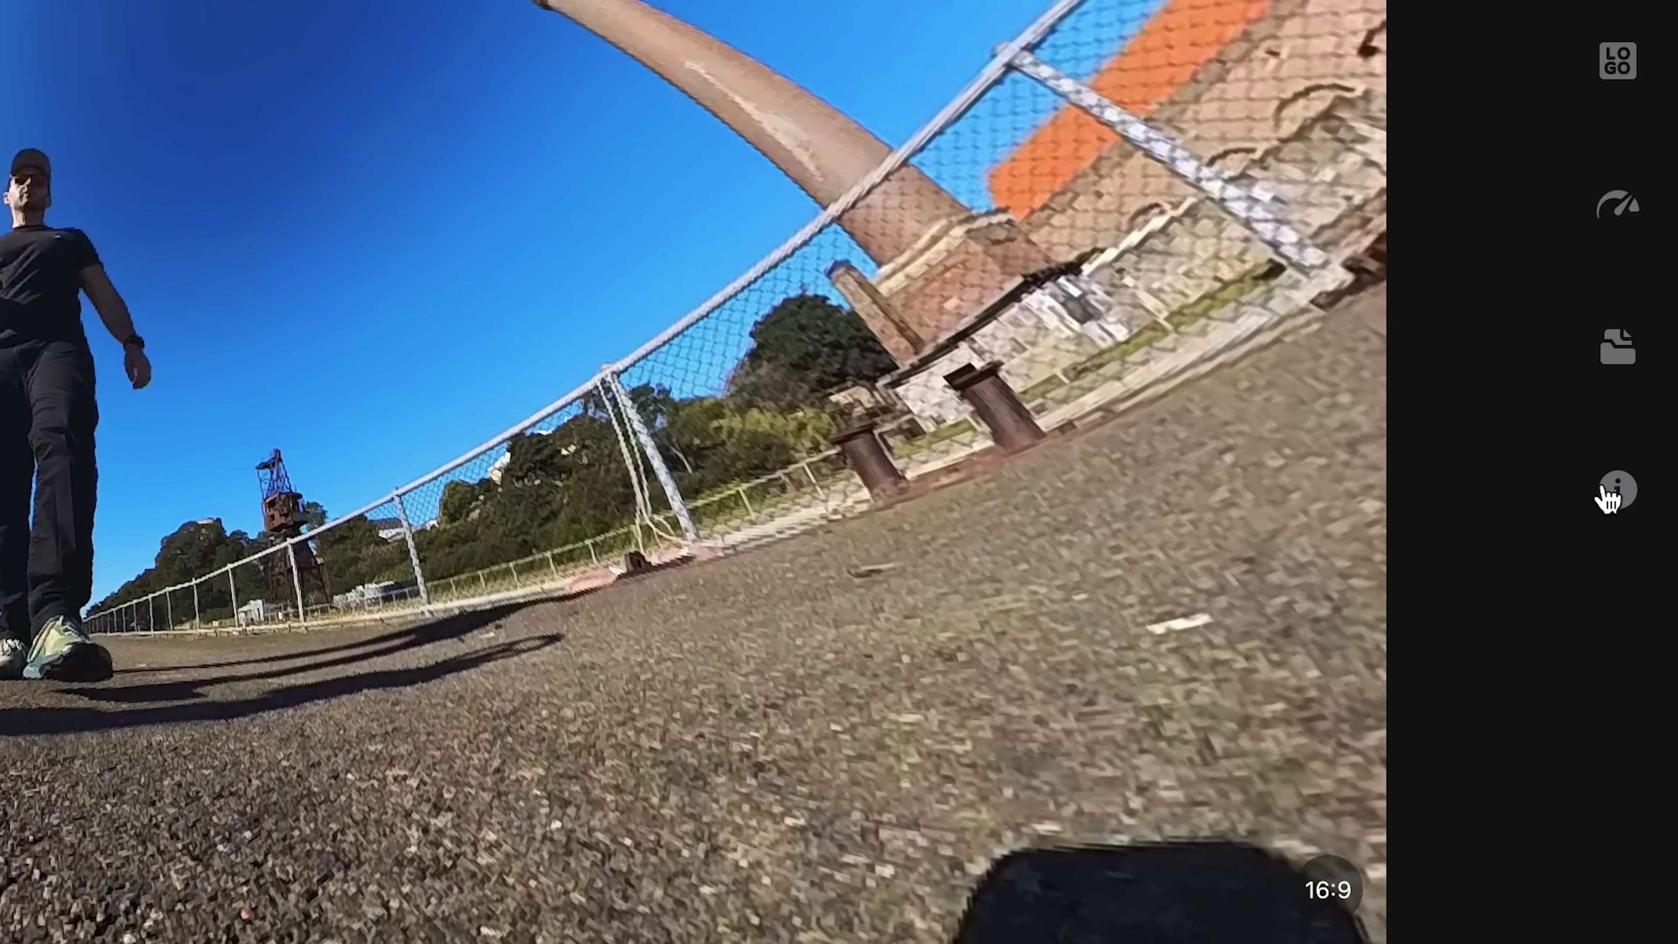
Check the clip's 100fps frame rate and lengthen the slow-motion section to the right.
click(1613, 487)
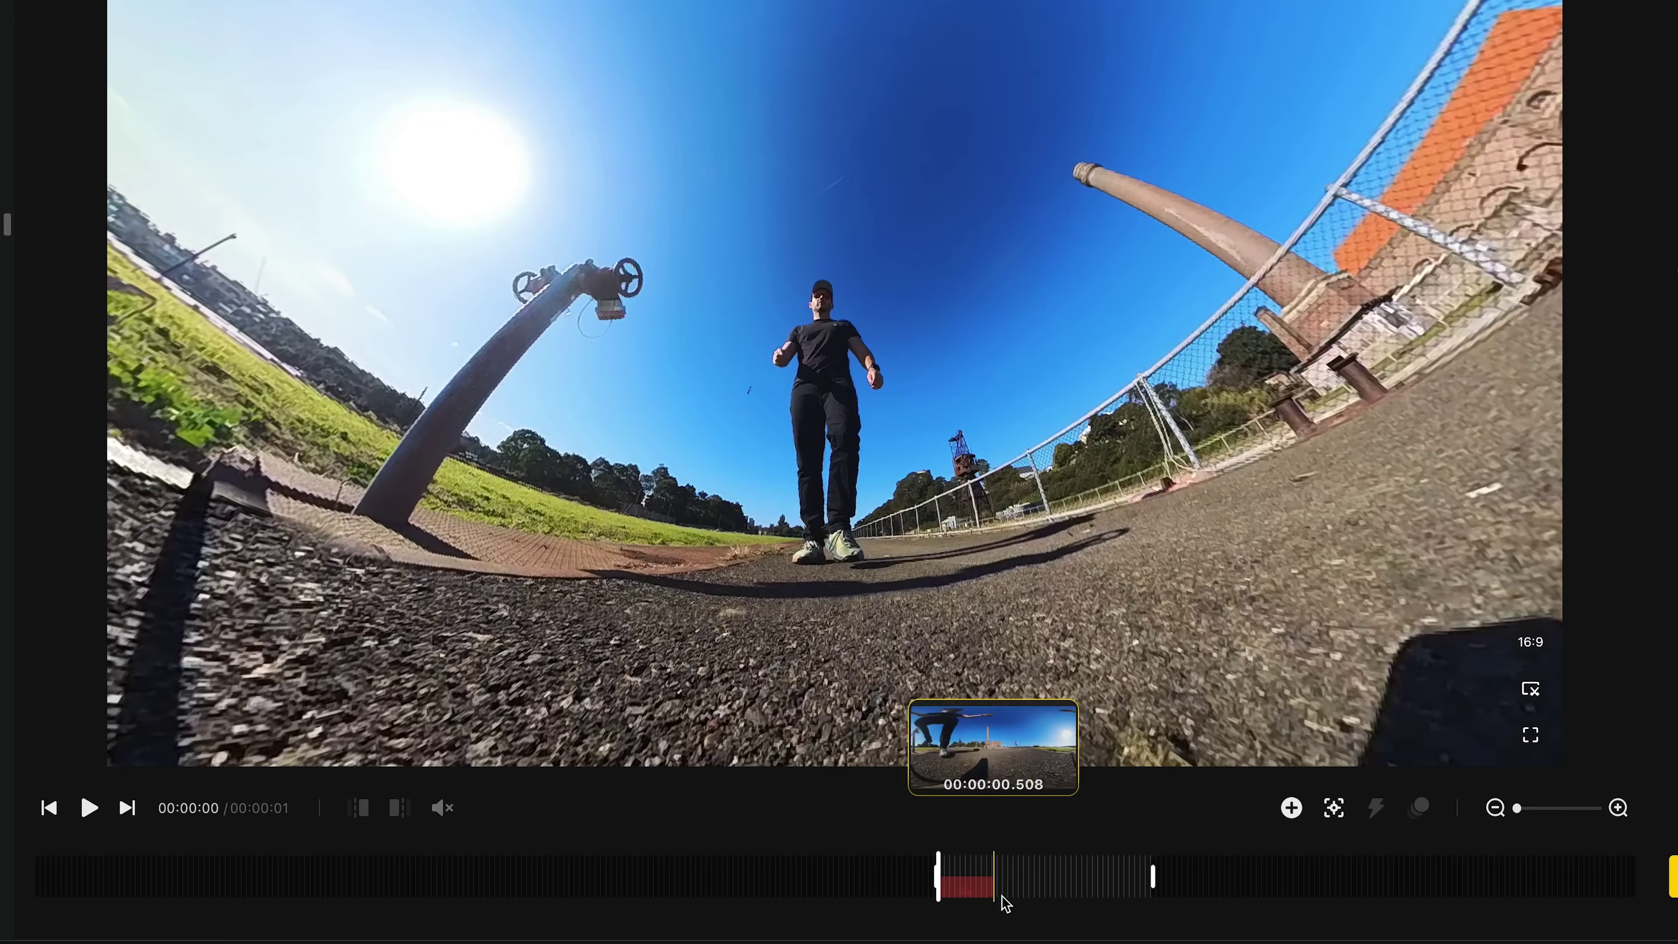
drag(1000, 900, 1151, 902)
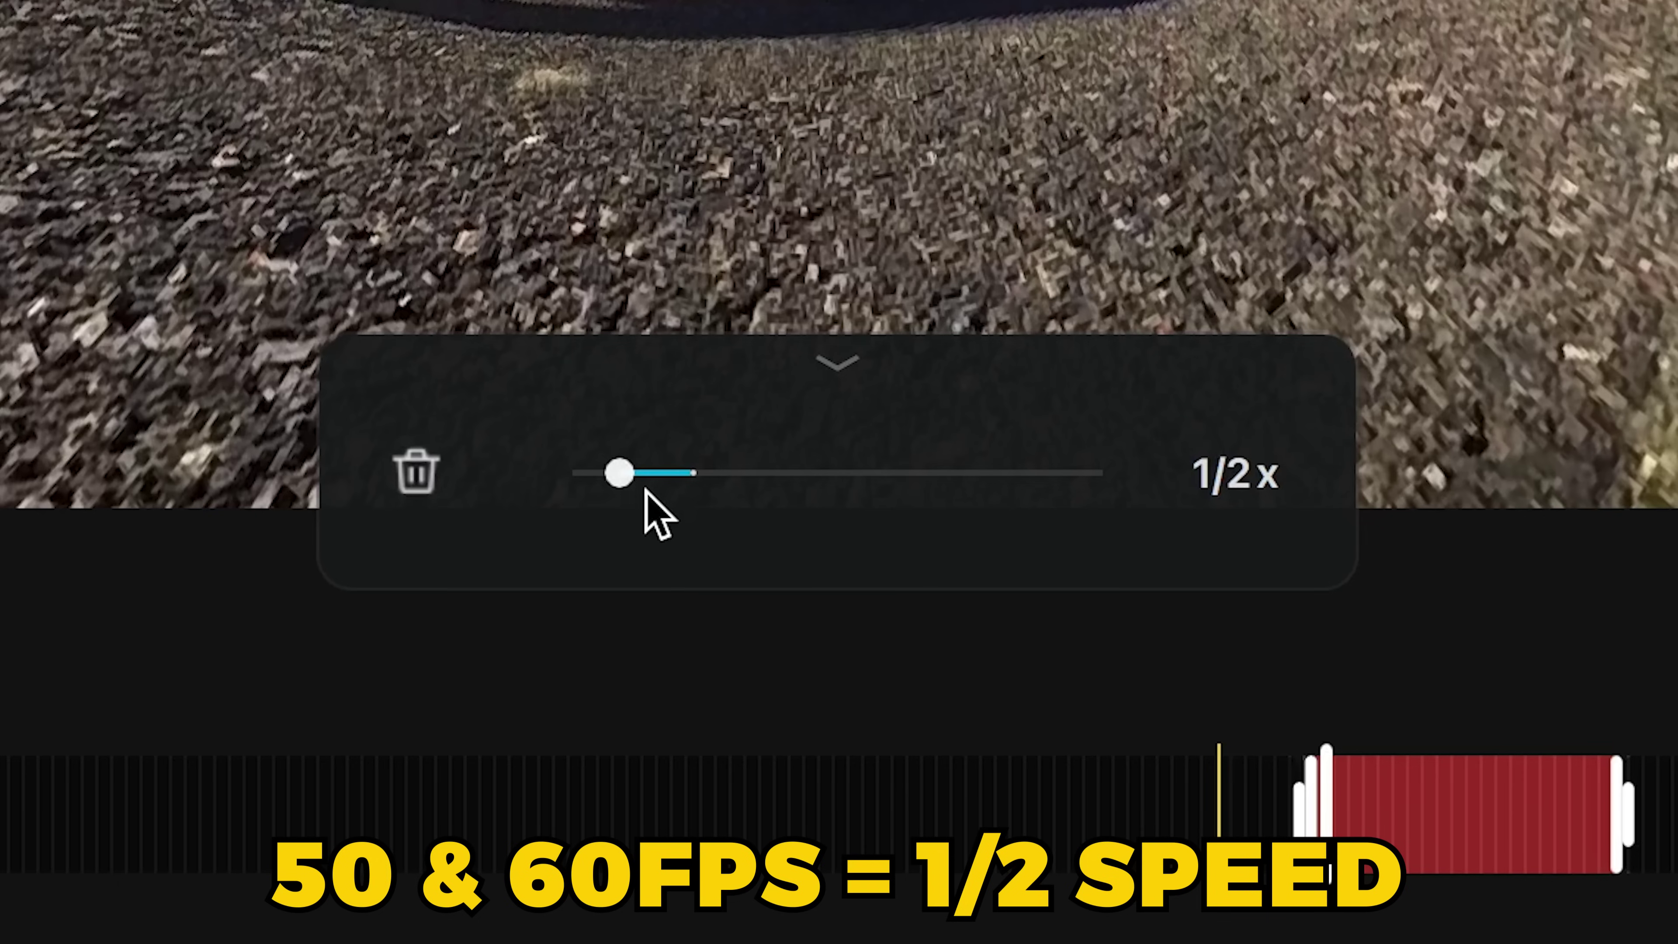
Set the jump section to 1/4x speed and return to the clip's first keyframe.
drag(646, 493, 569, 496)
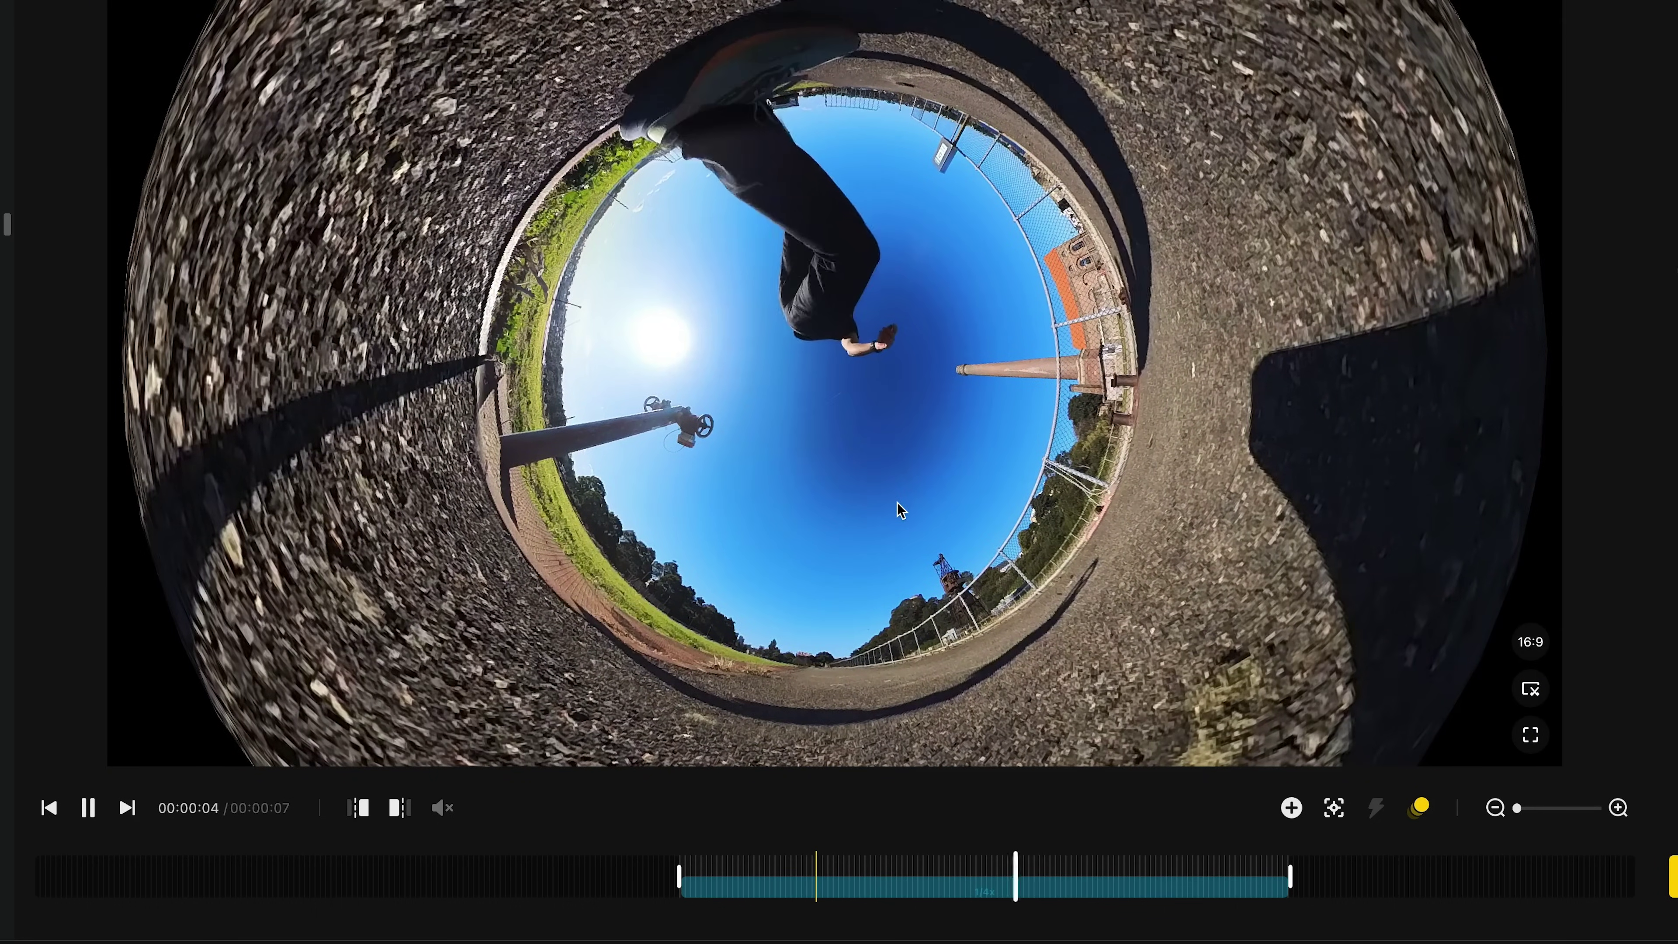
click(684, 876)
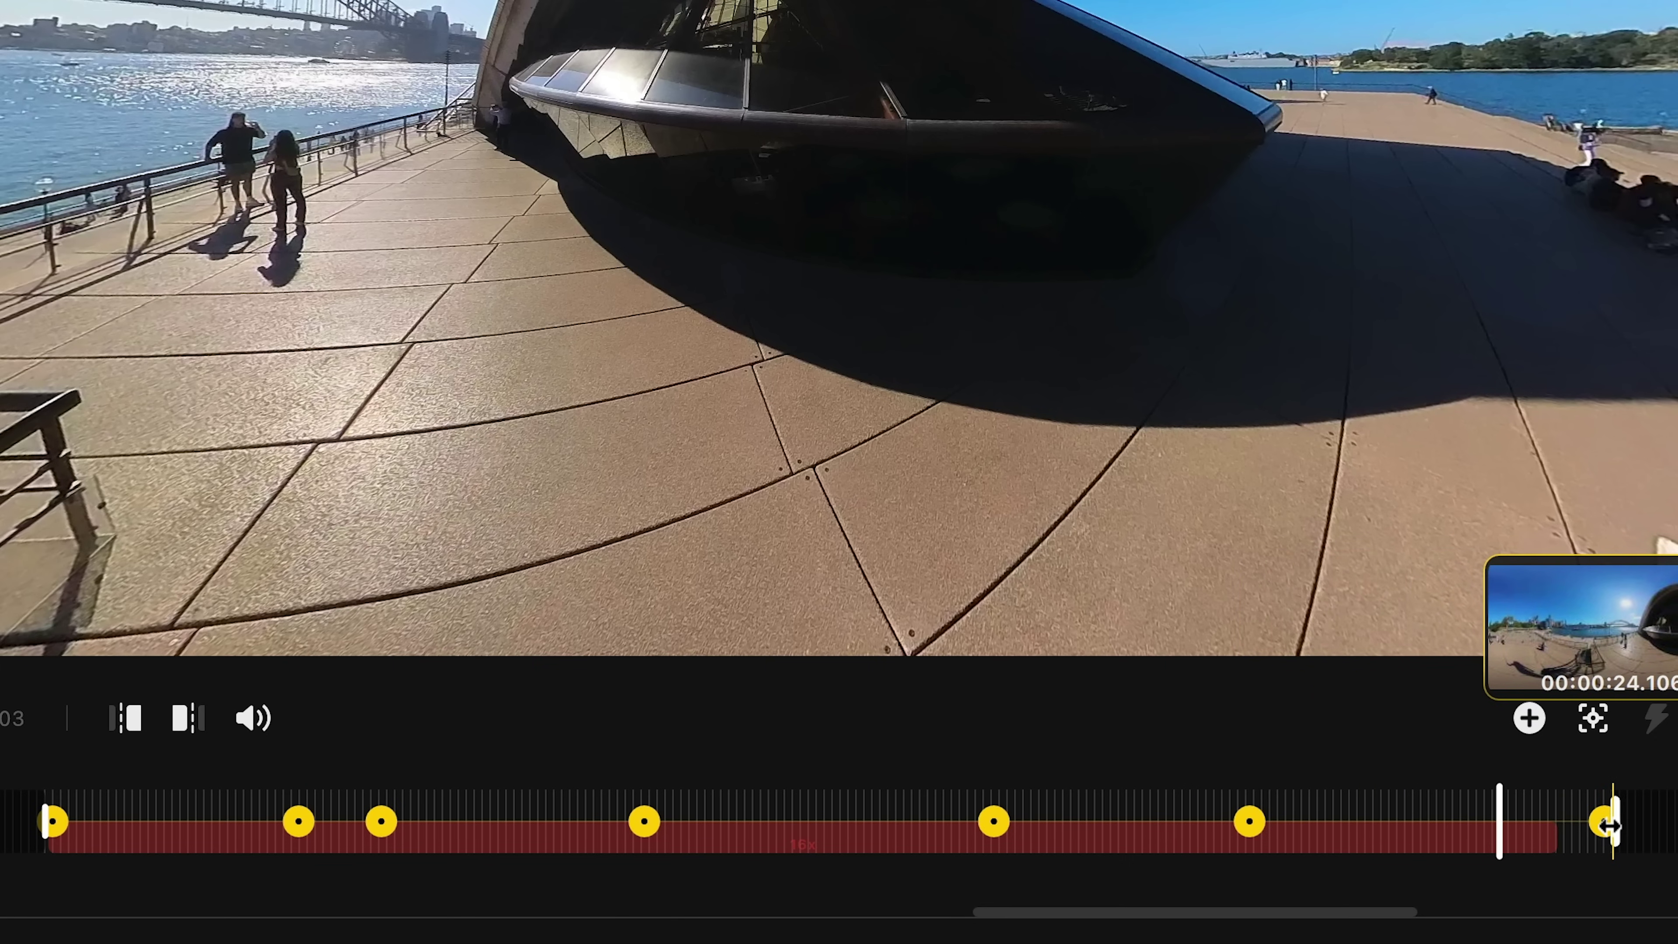
Stretch the red 16x speed section to cover the last keyframe, then deselect it.
click(1552, 839)
drag(1553, 843, 1575, 842)
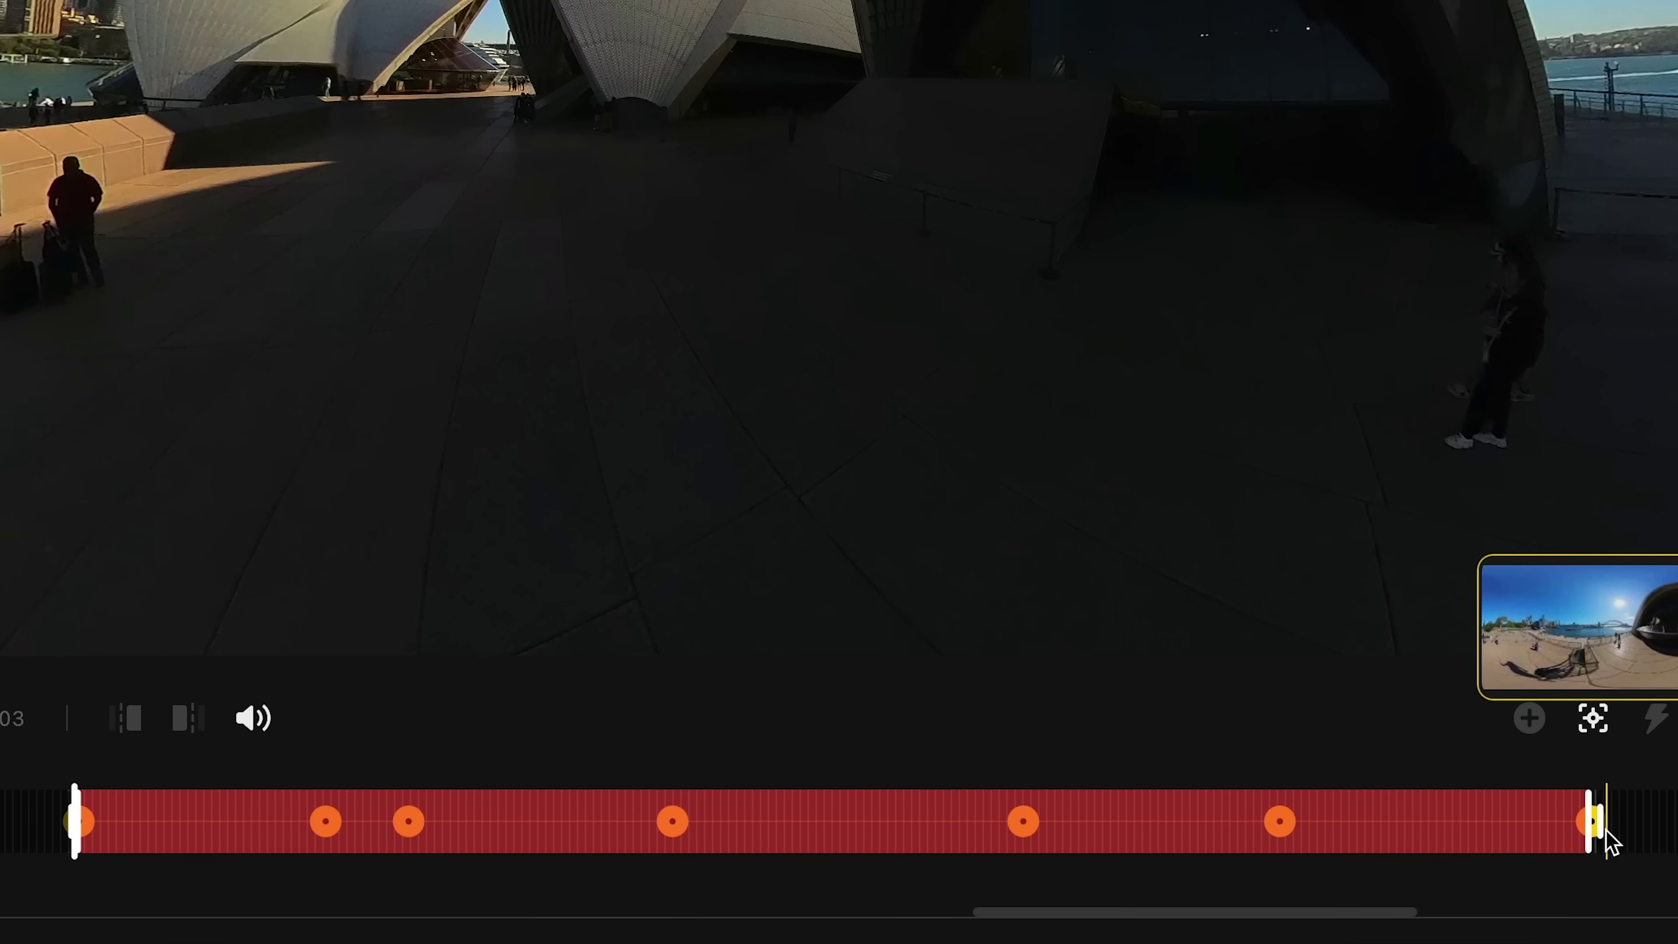
click(1299, 839)
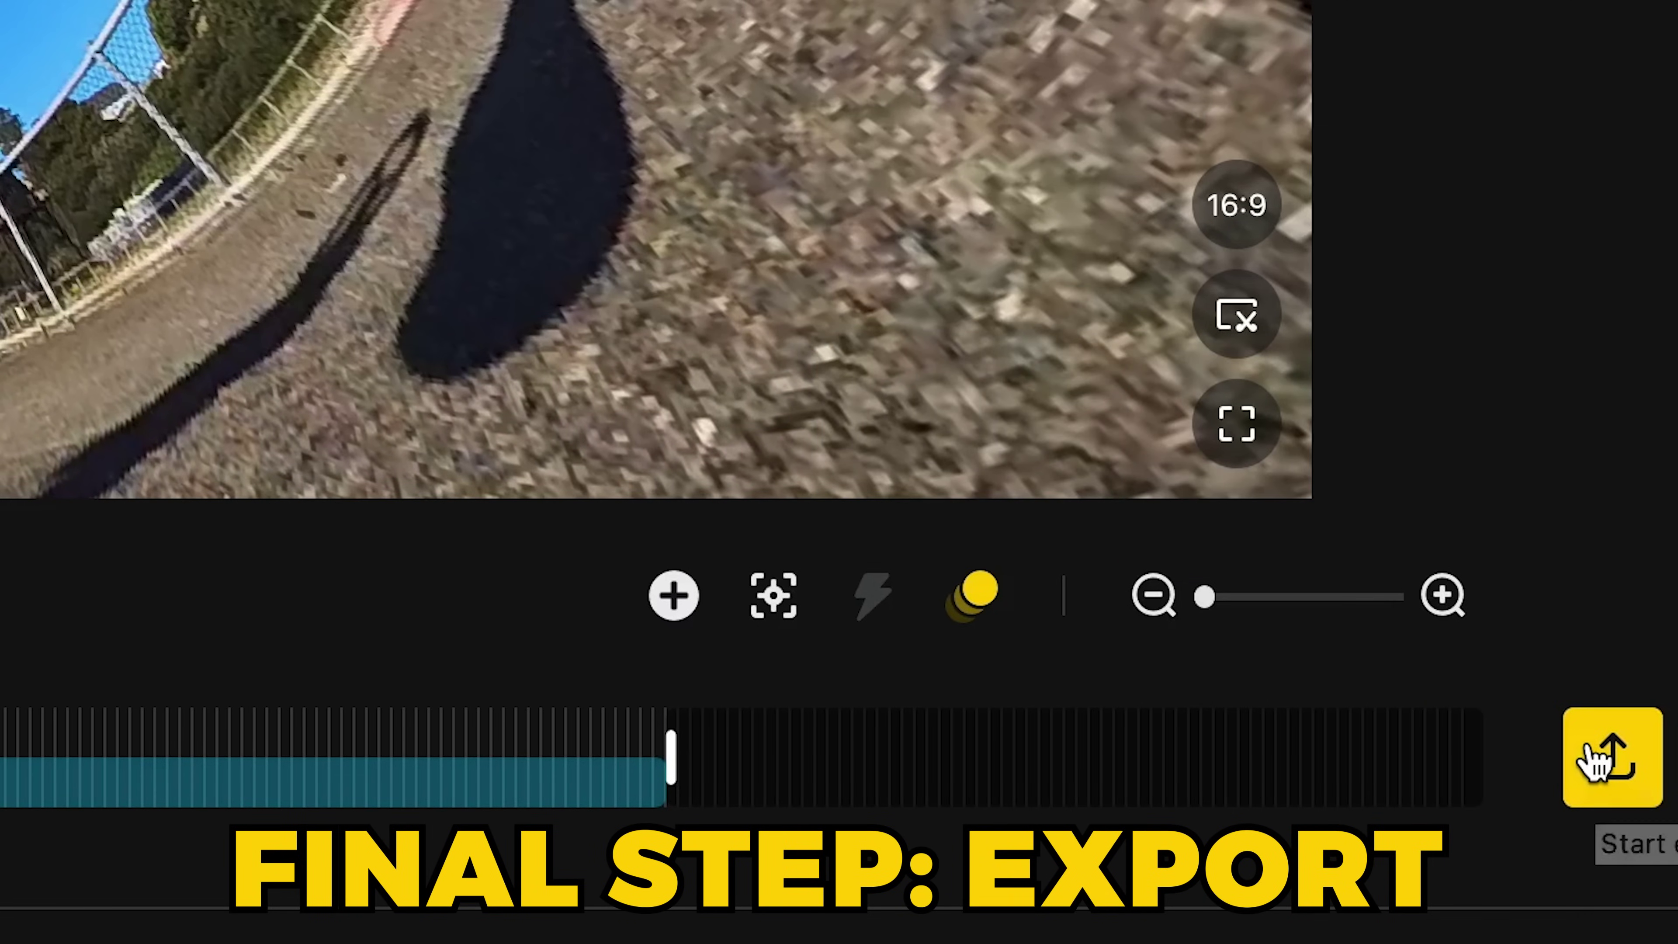
Export with H.265 encoding and name the file 'Epic Slow Motion Jump'.
click(1605, 759)
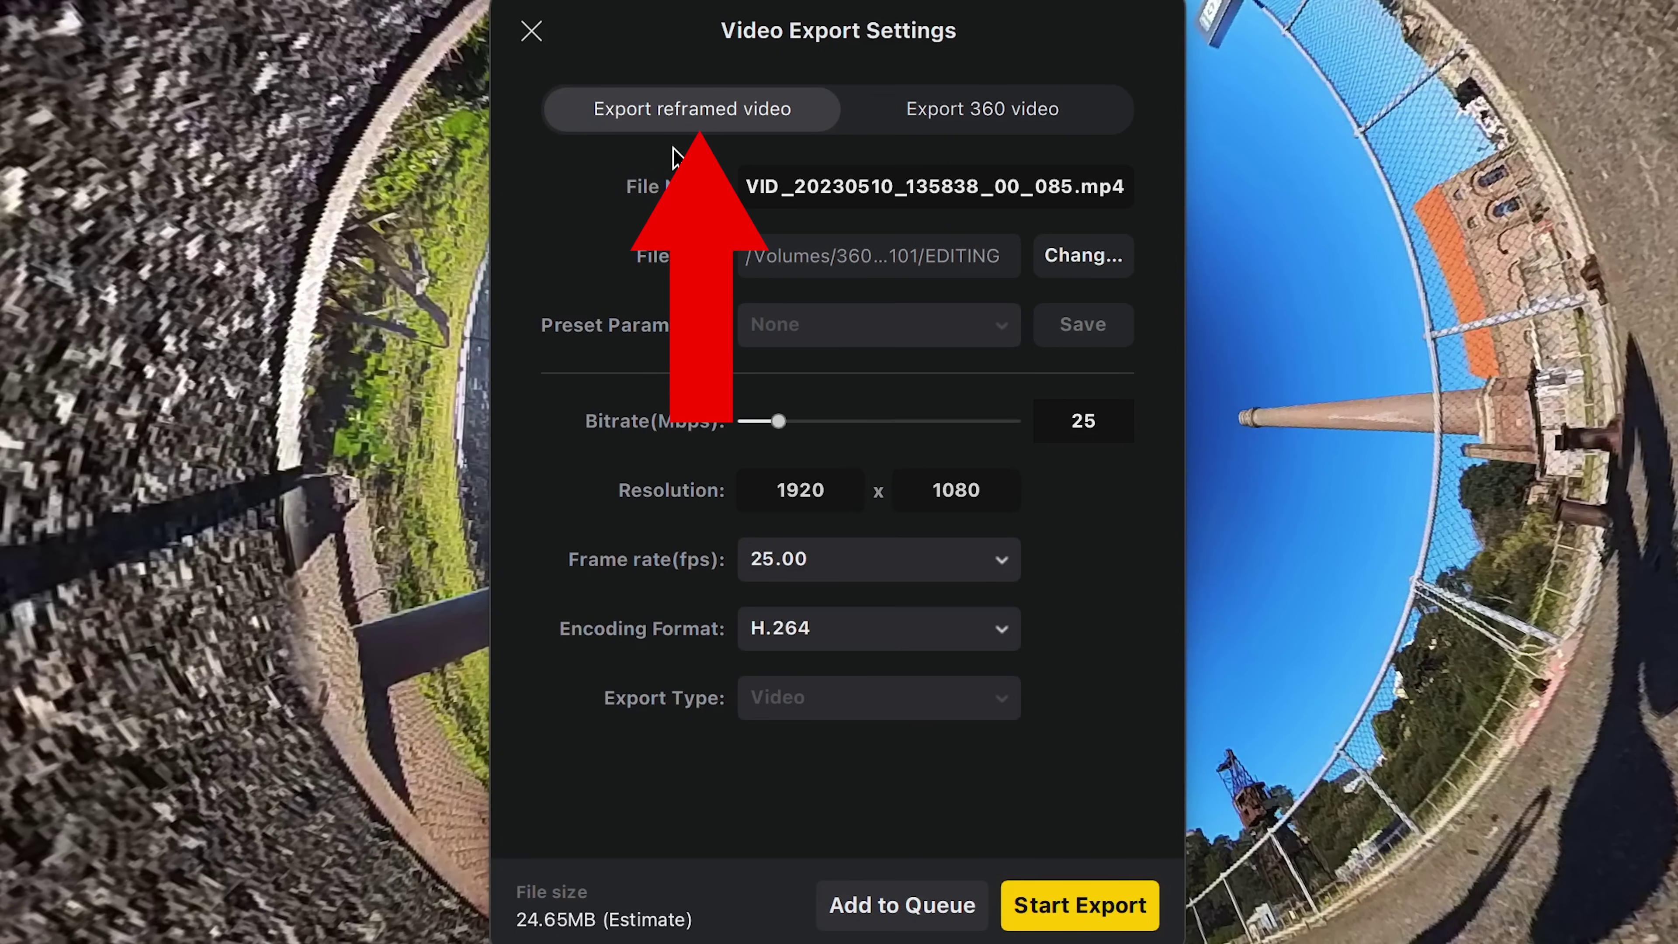
click(974, 635)
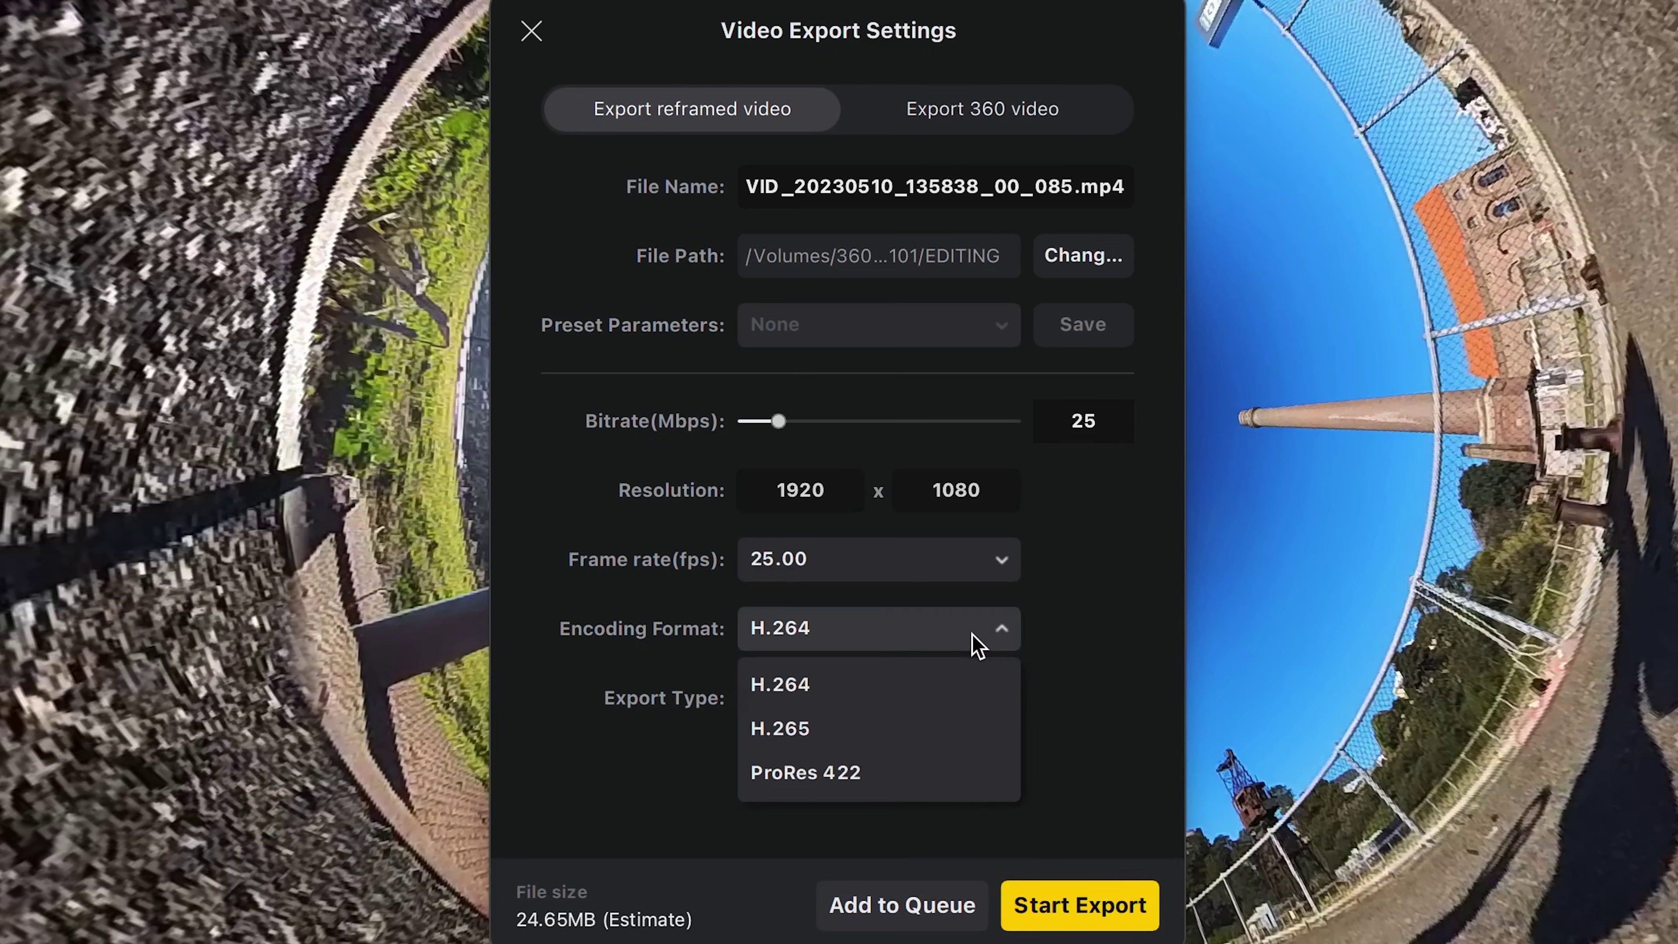
click(896, 730)
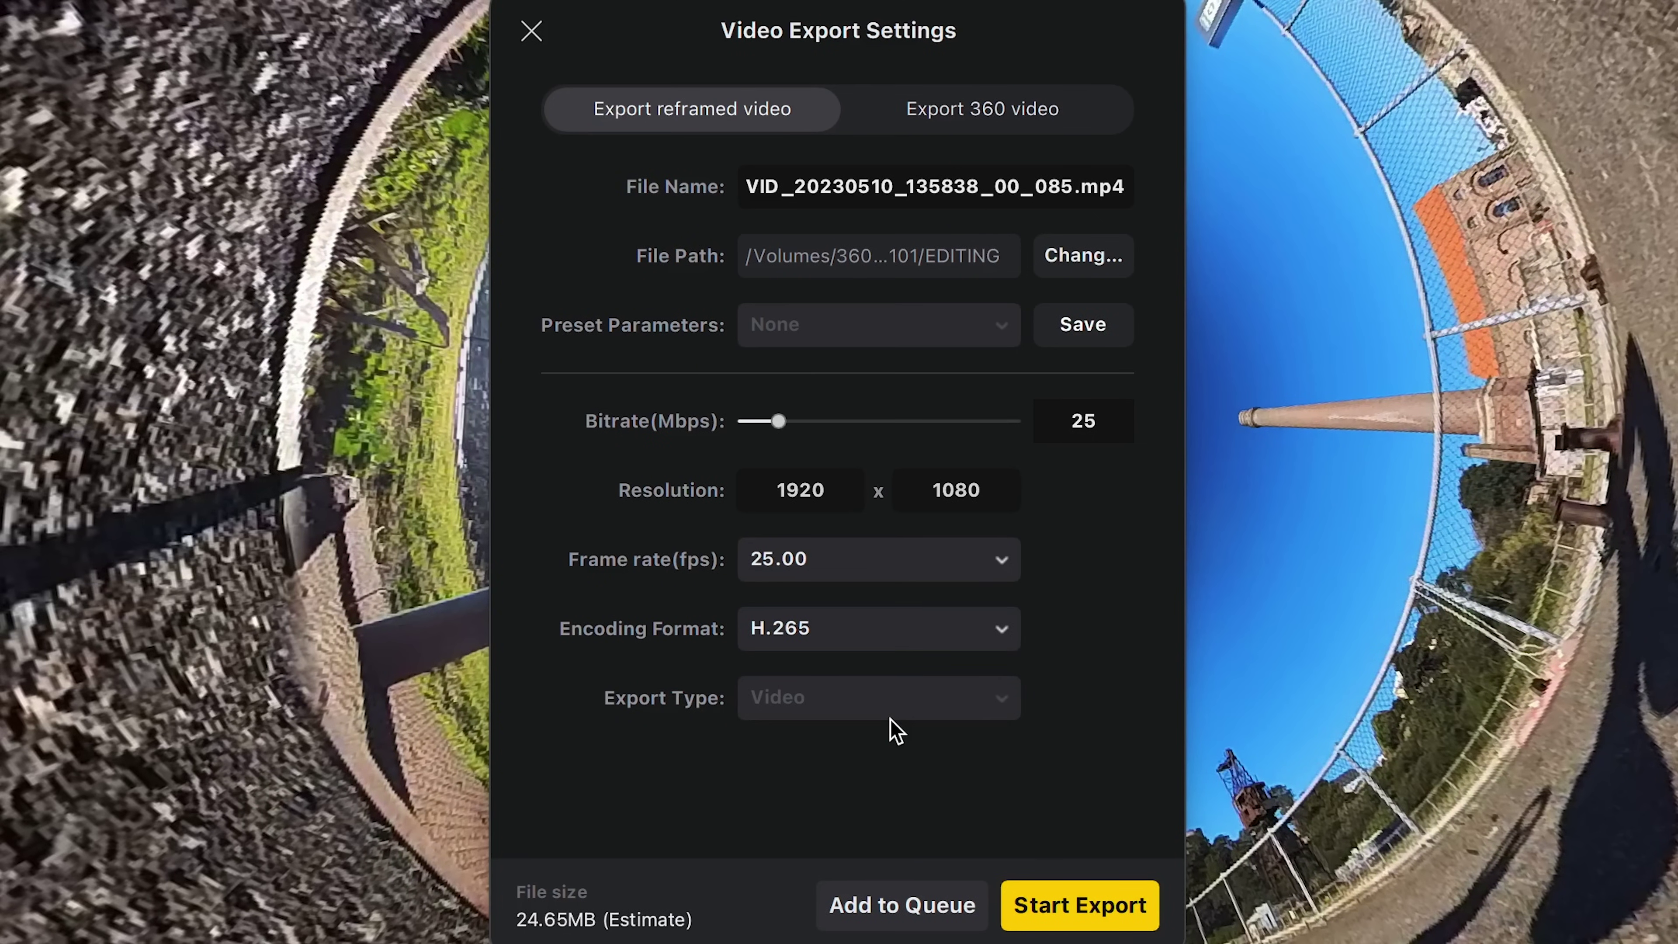
drag(1073, 186, 544, 189)
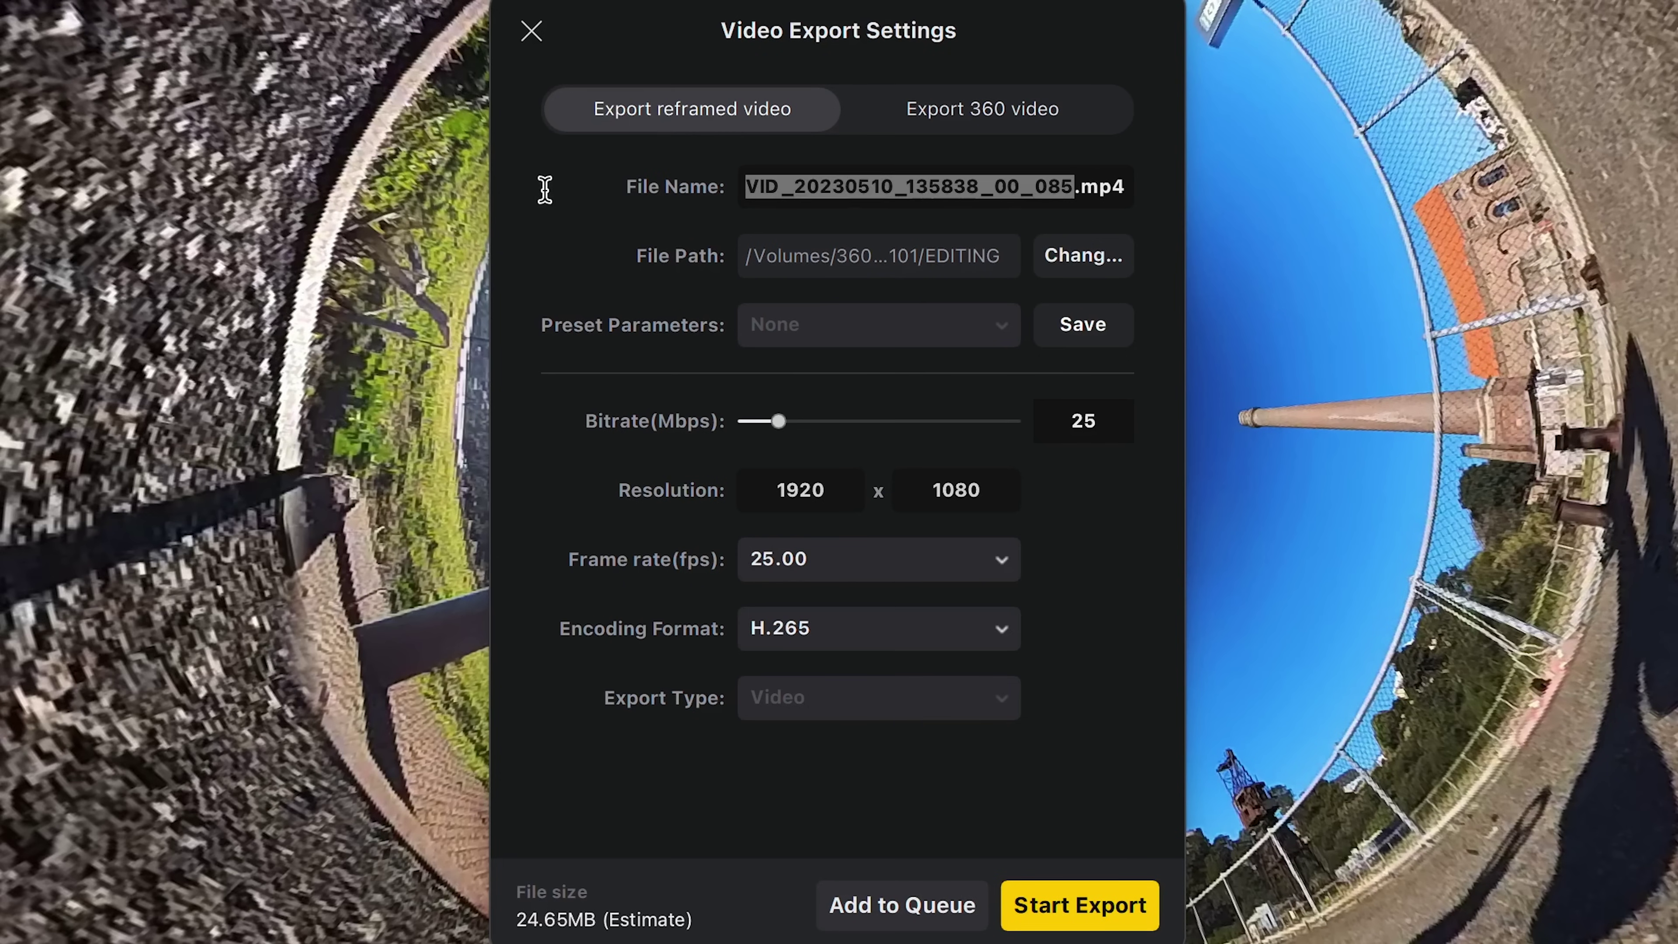
text(Epic Slow Motion Jump)
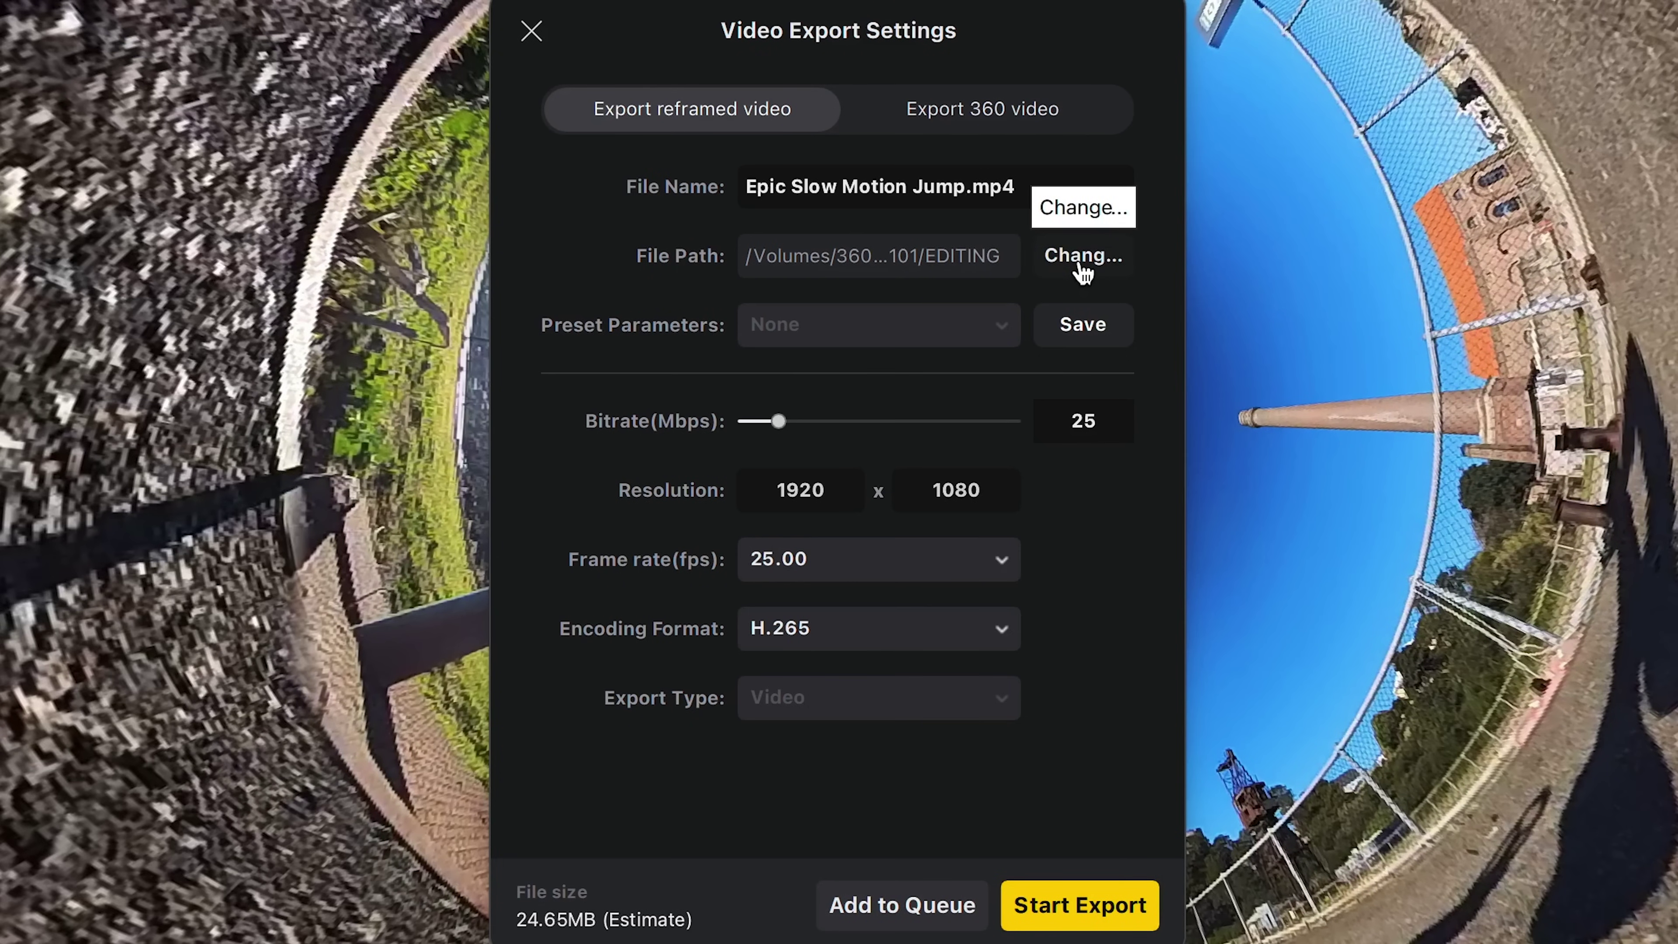
Raise the export bitrate to 100 Mbps and keep the frame rate at 25 fps.
drag(778, 422, 879, 431)
drag(834, 491, 768, 495)
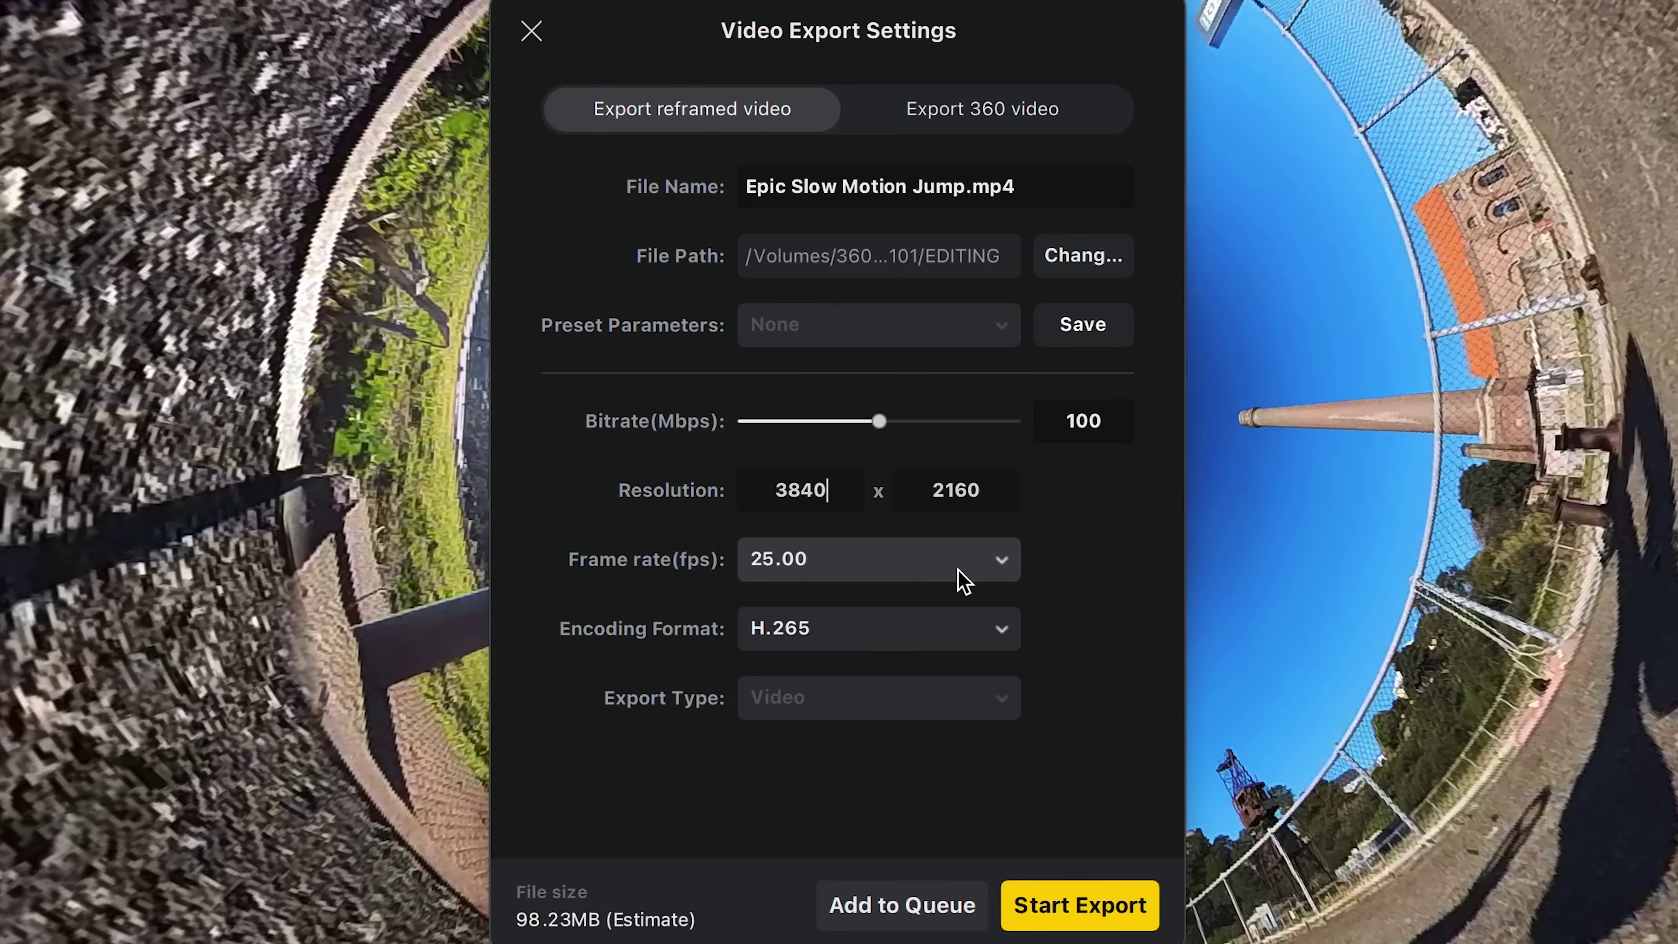
click(796, 573)
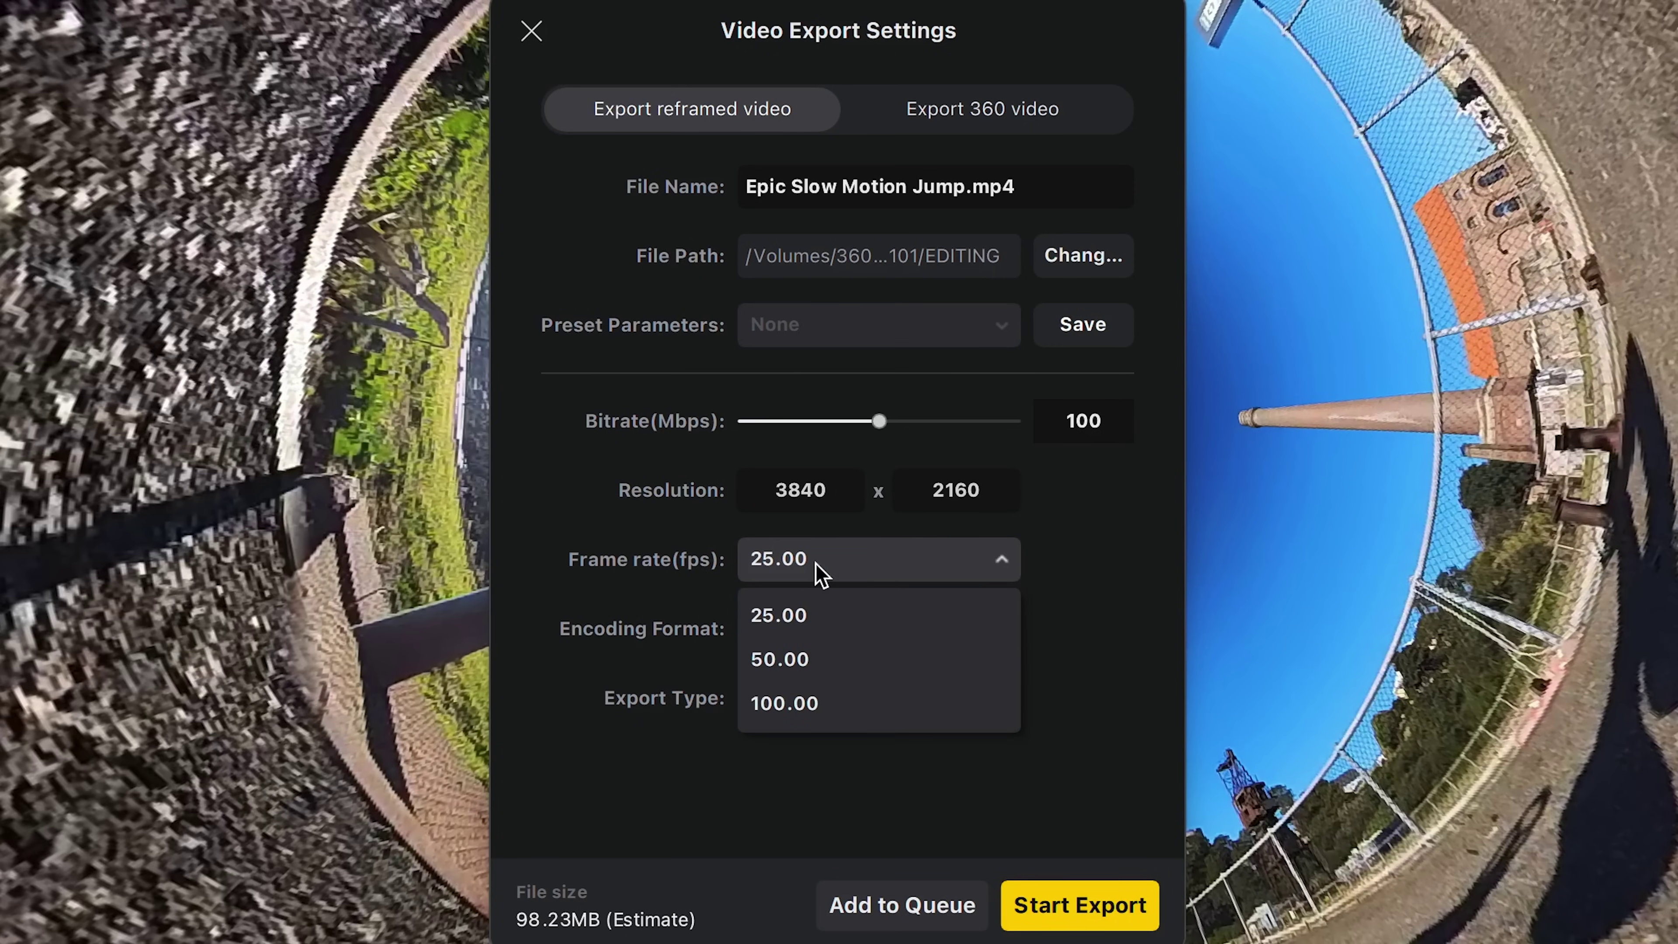
click(852, 570)
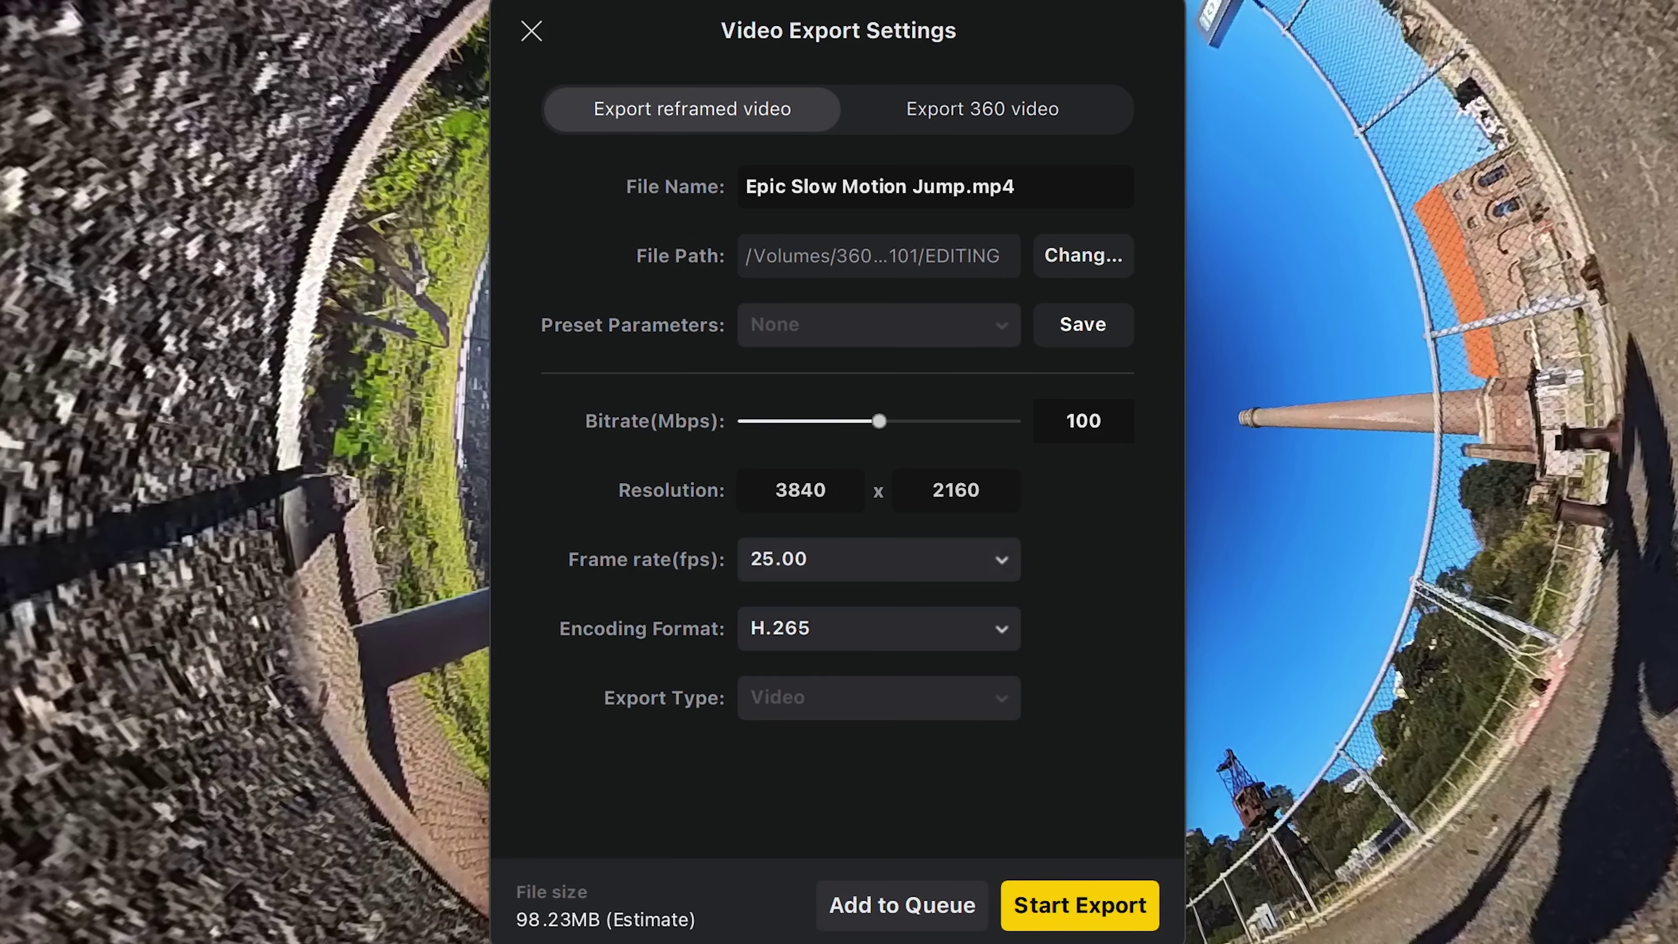